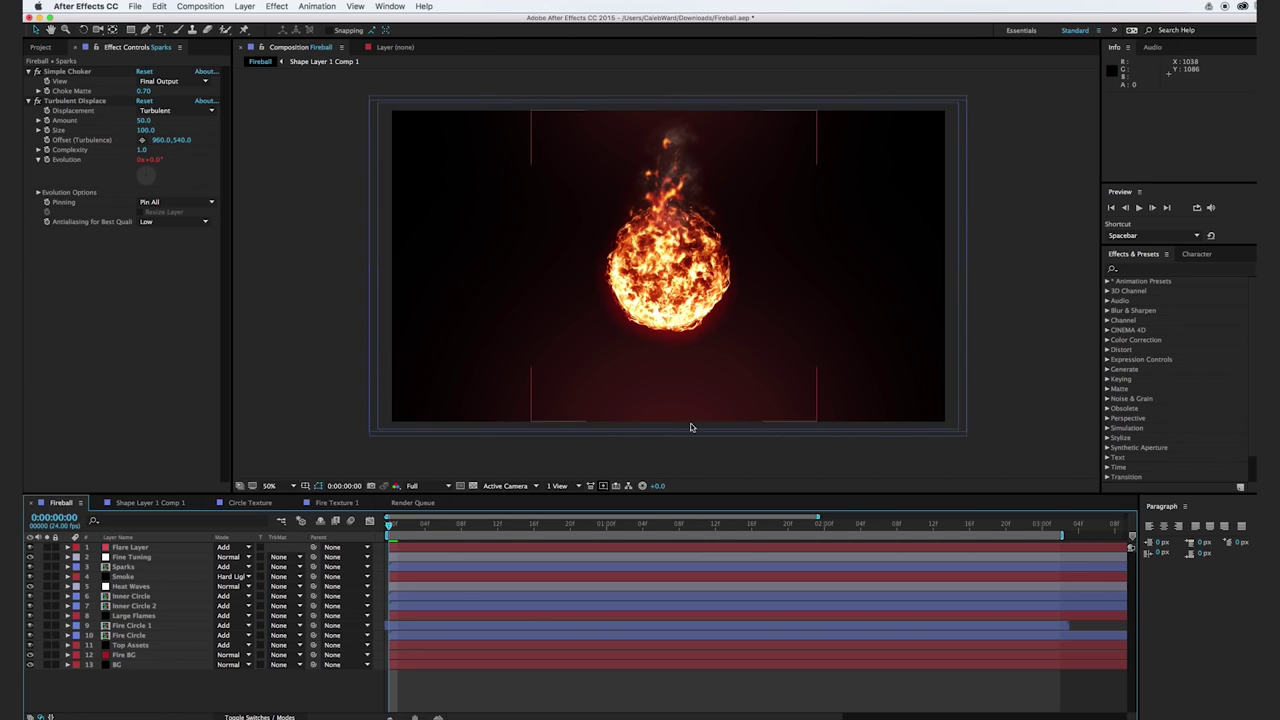
- Solo the Fire Circle, Fire Circle 1, Large Flames, Inner Circle 2 and Inner Circle layers one at a time to examine each
click(120, 635)
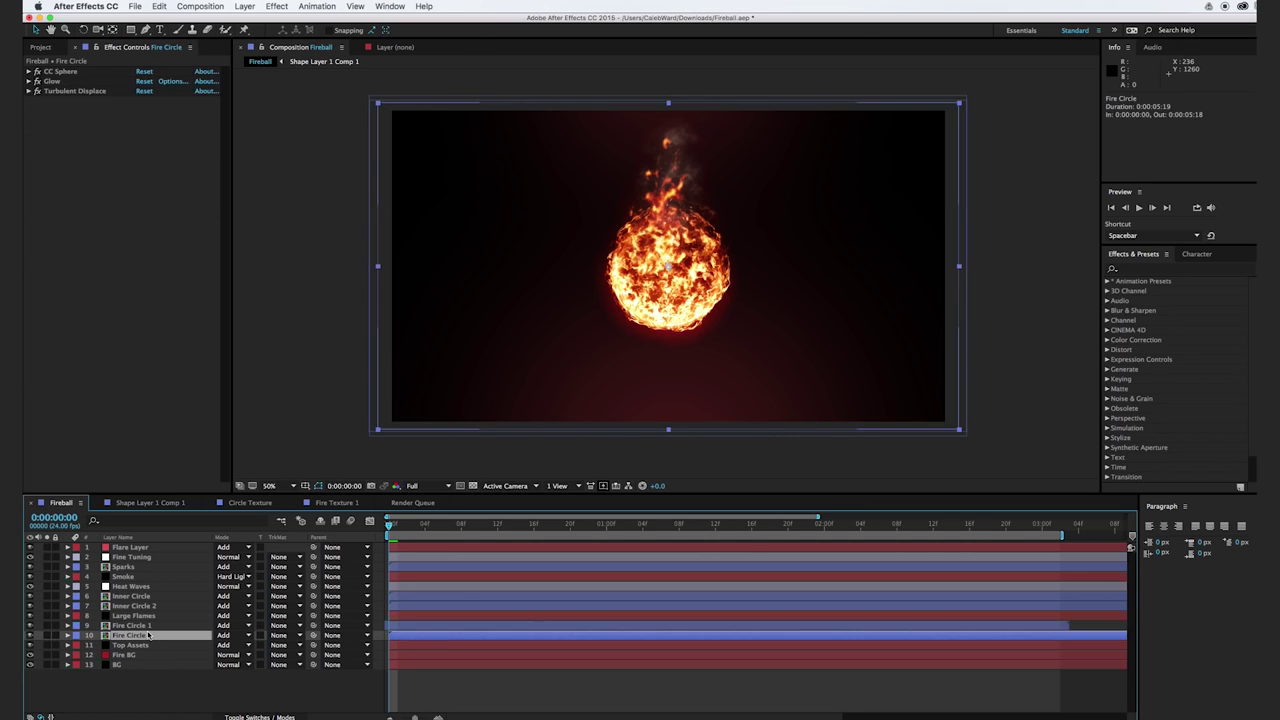
click(47, 636)
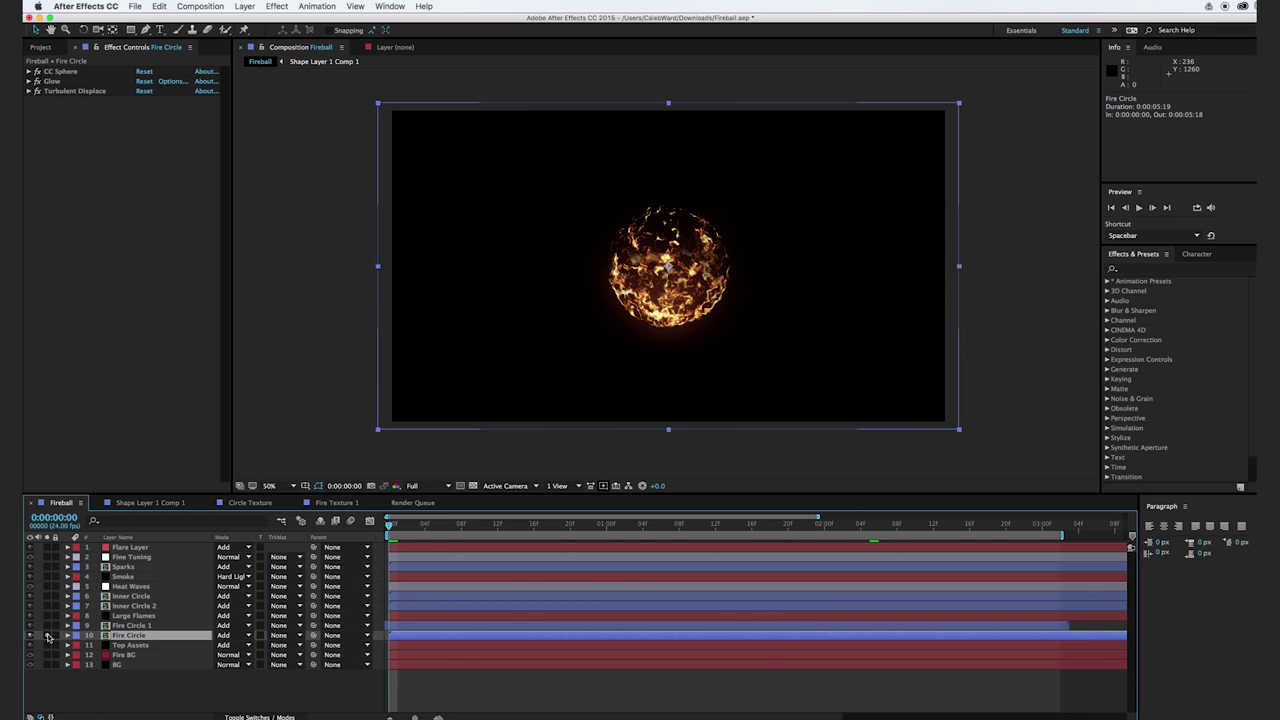
click(47, 636)
click(47, 626)
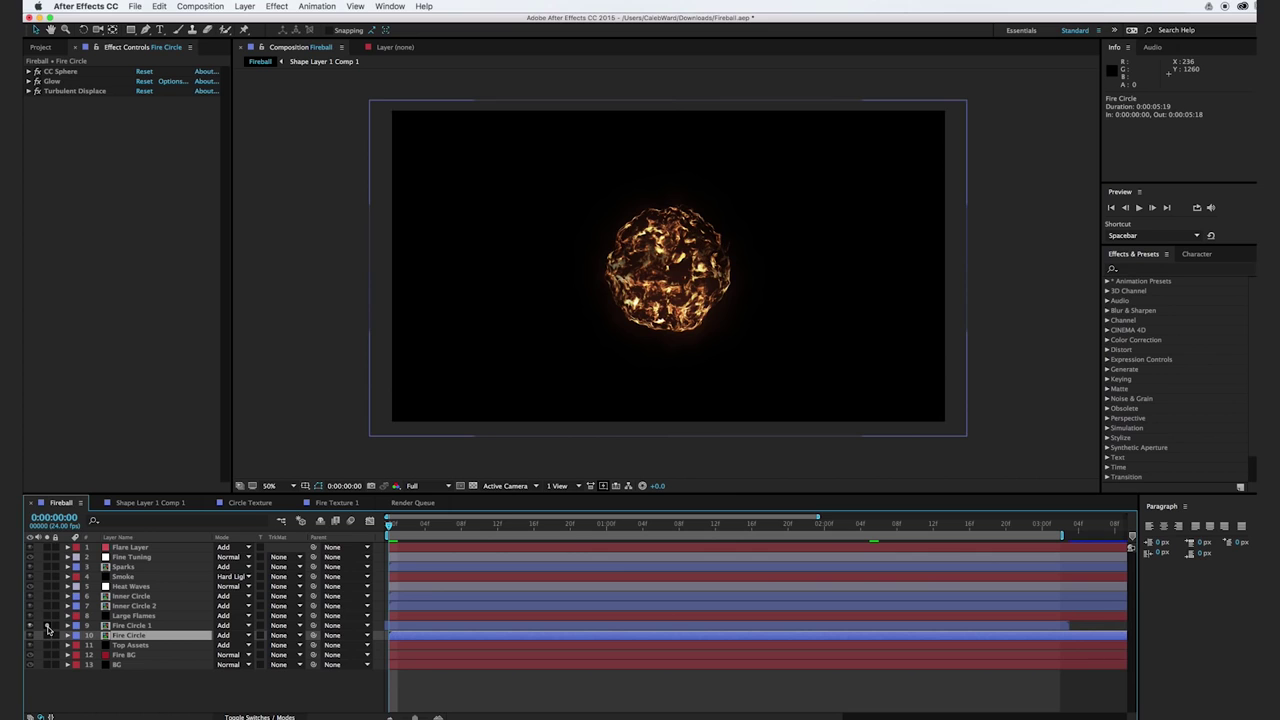
click(47, 626)
click(47, 616)
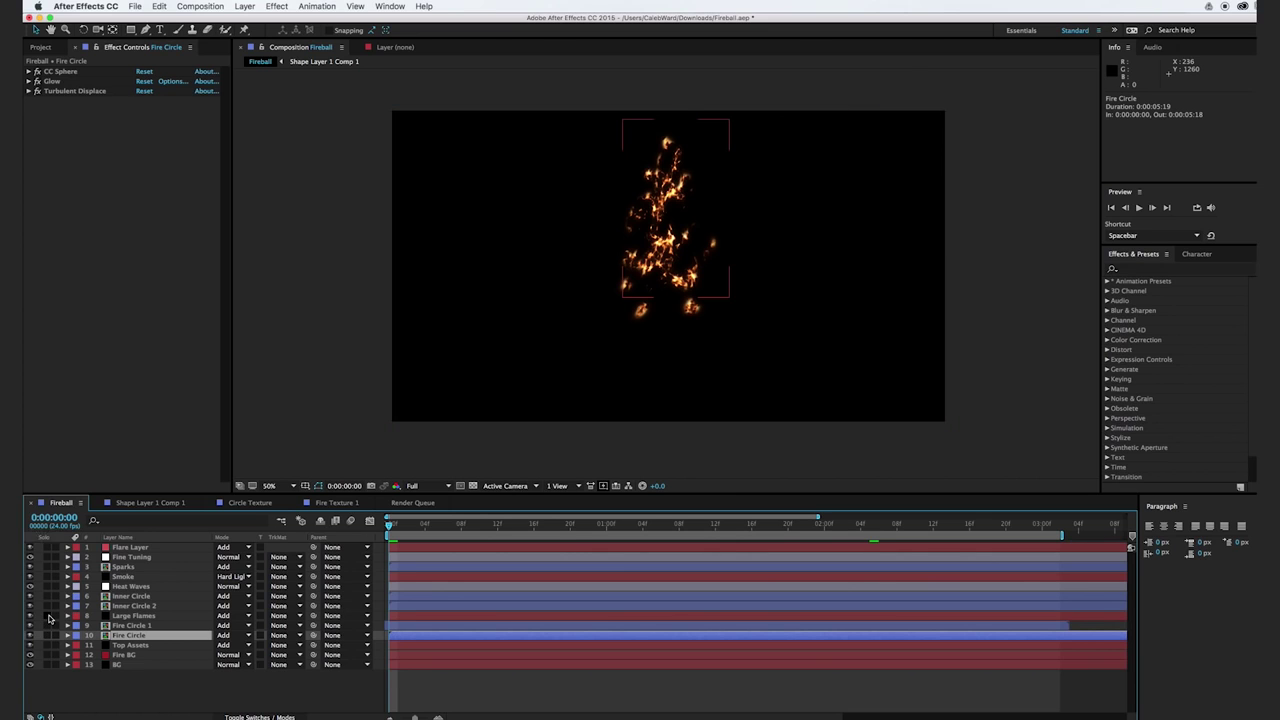
click(47, 616)
click(47, 606)
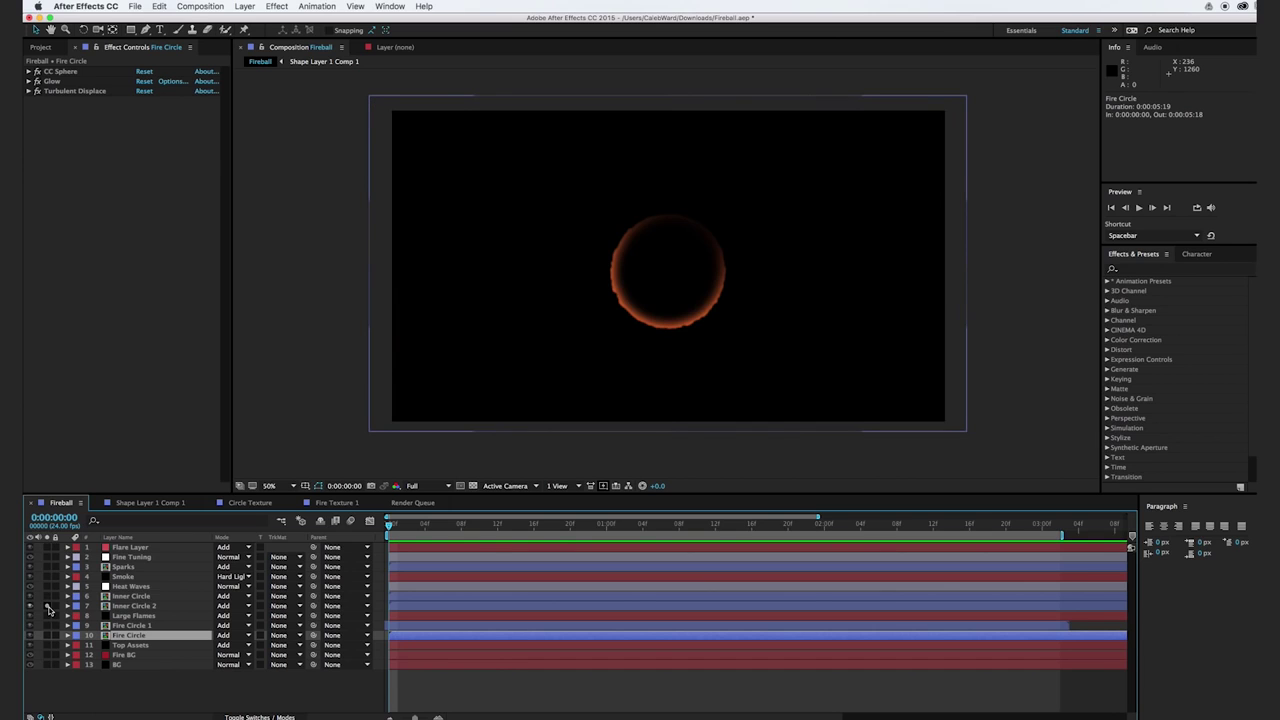
click(48, 606)
click(48, 606)
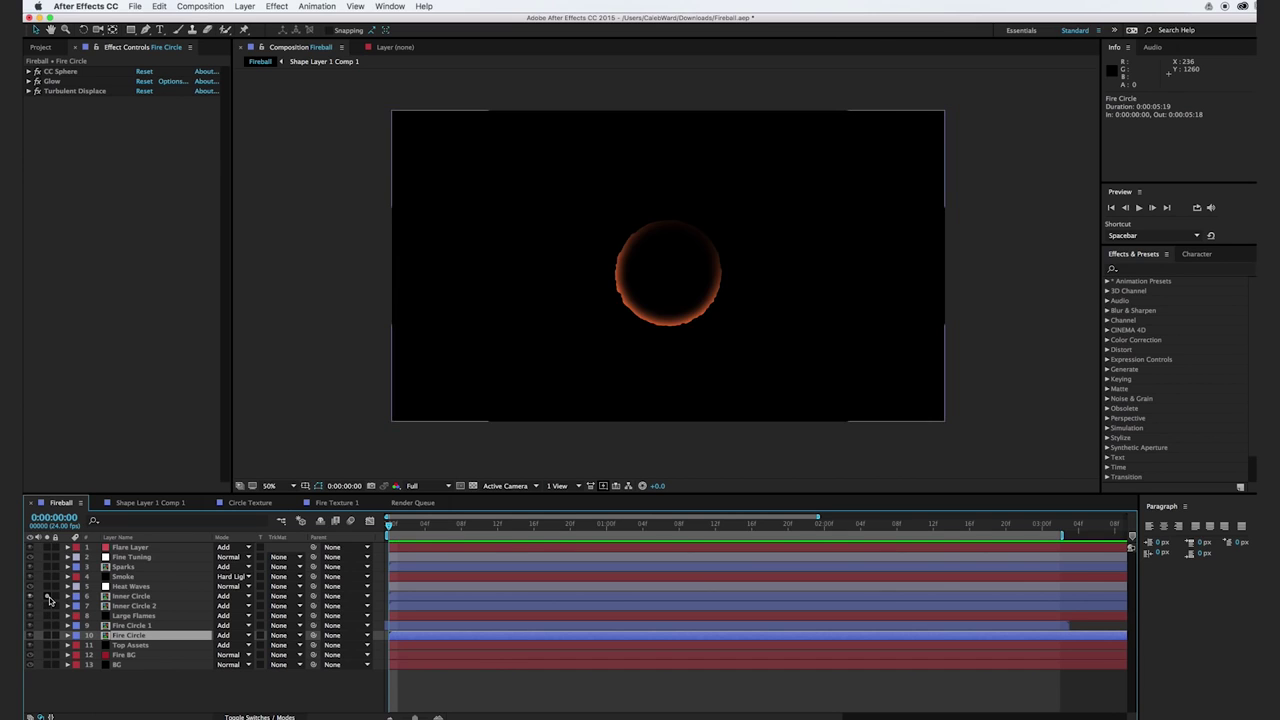
click(48, 604)
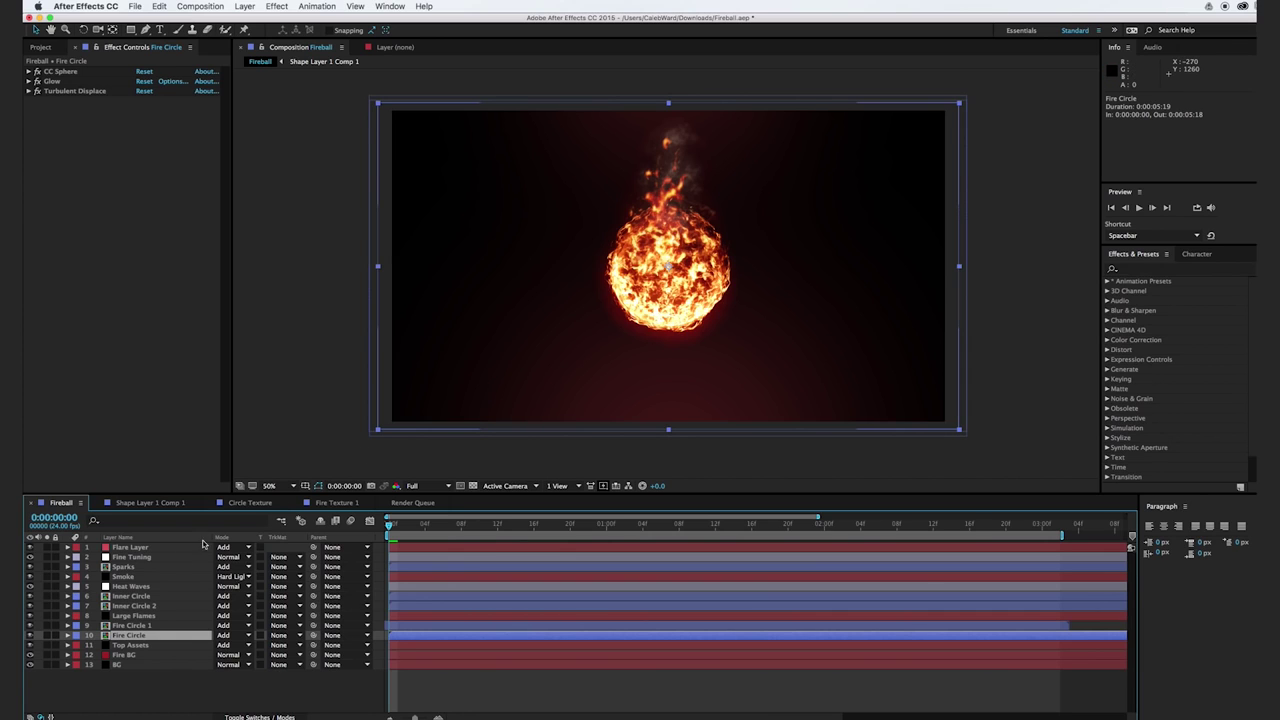
- Check the Sparks layer on its own and toggle the Flare Layer's visibility to examine their contribution to the fireball
click(85, 567)
click(46, 567)
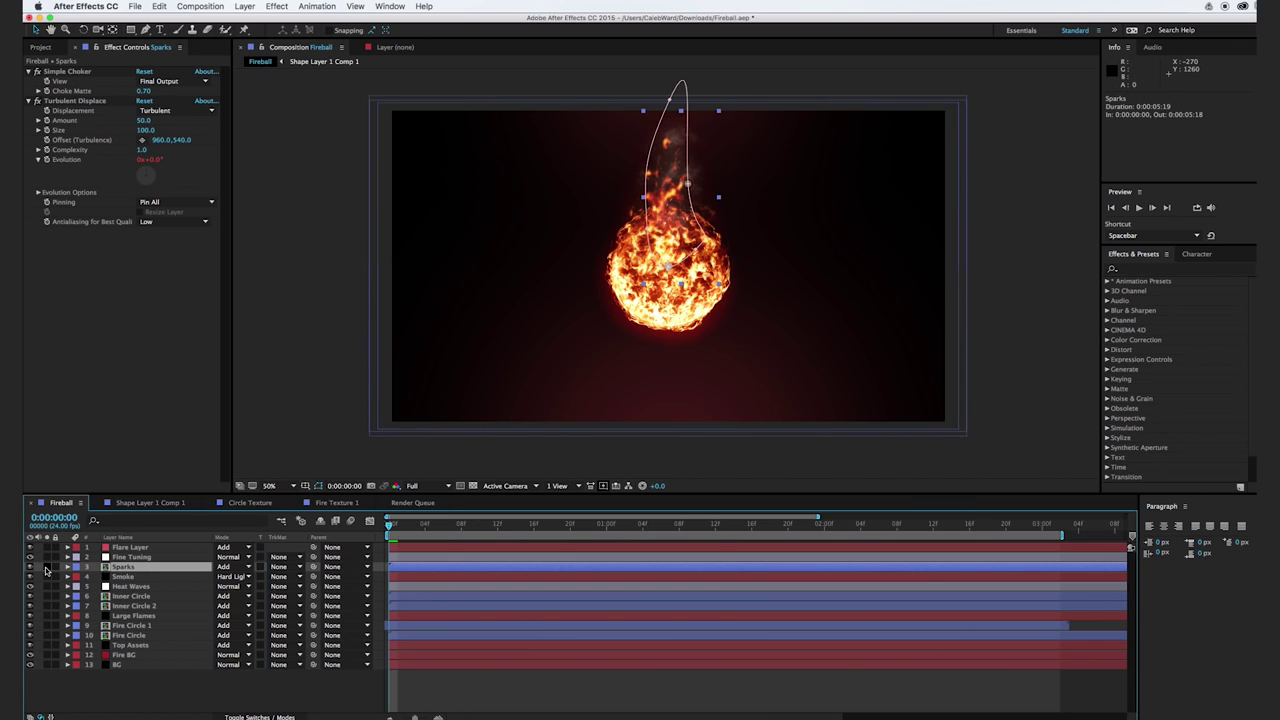
click(46, 567)
key(KP_1)
key(KP_1)
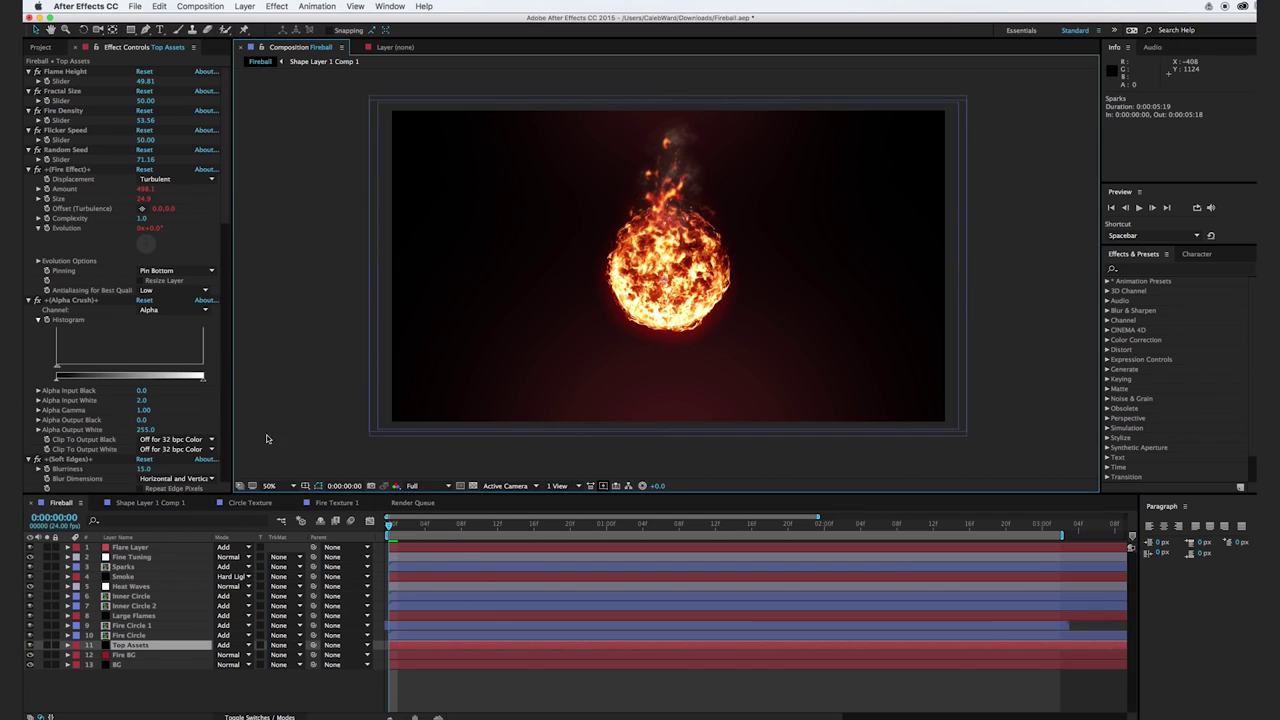
click(30, 547)
click(30, 547)
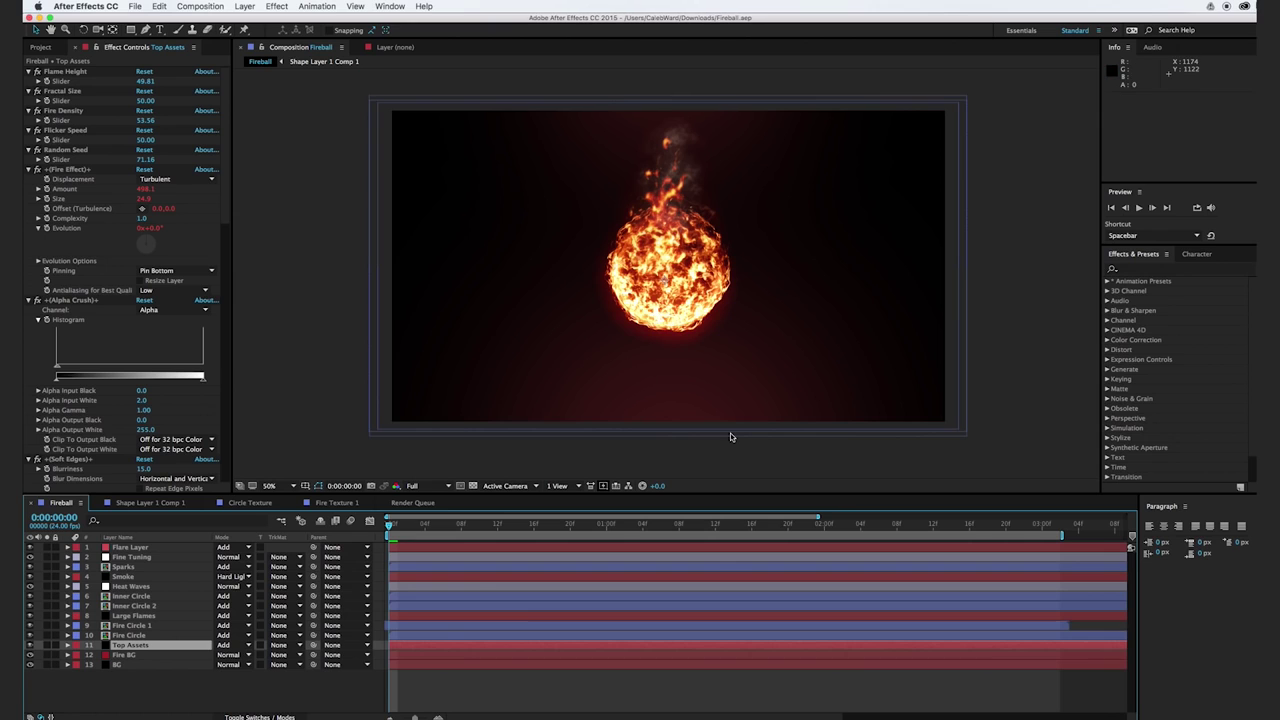
- Start a new project and create a six-second HDTV 1080 24 composition named Fireball Effect
click(134, 6)
mouse_move(152, 22)
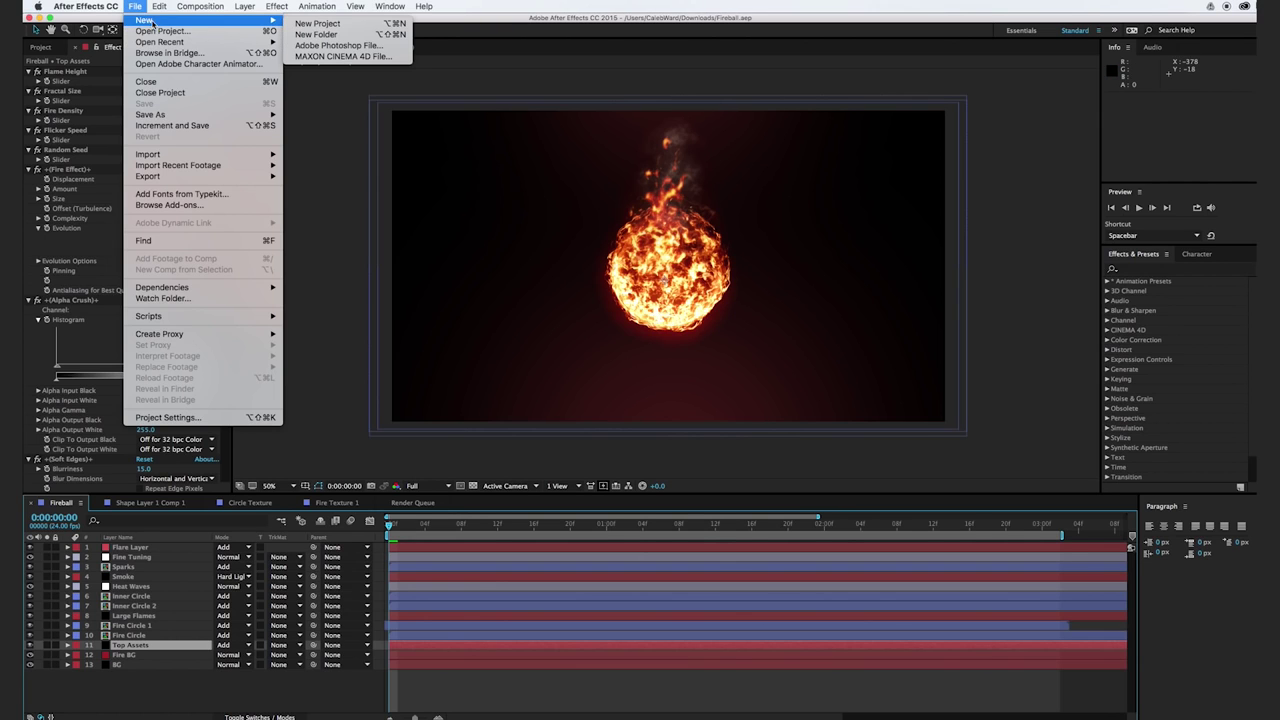
click(317, 23)
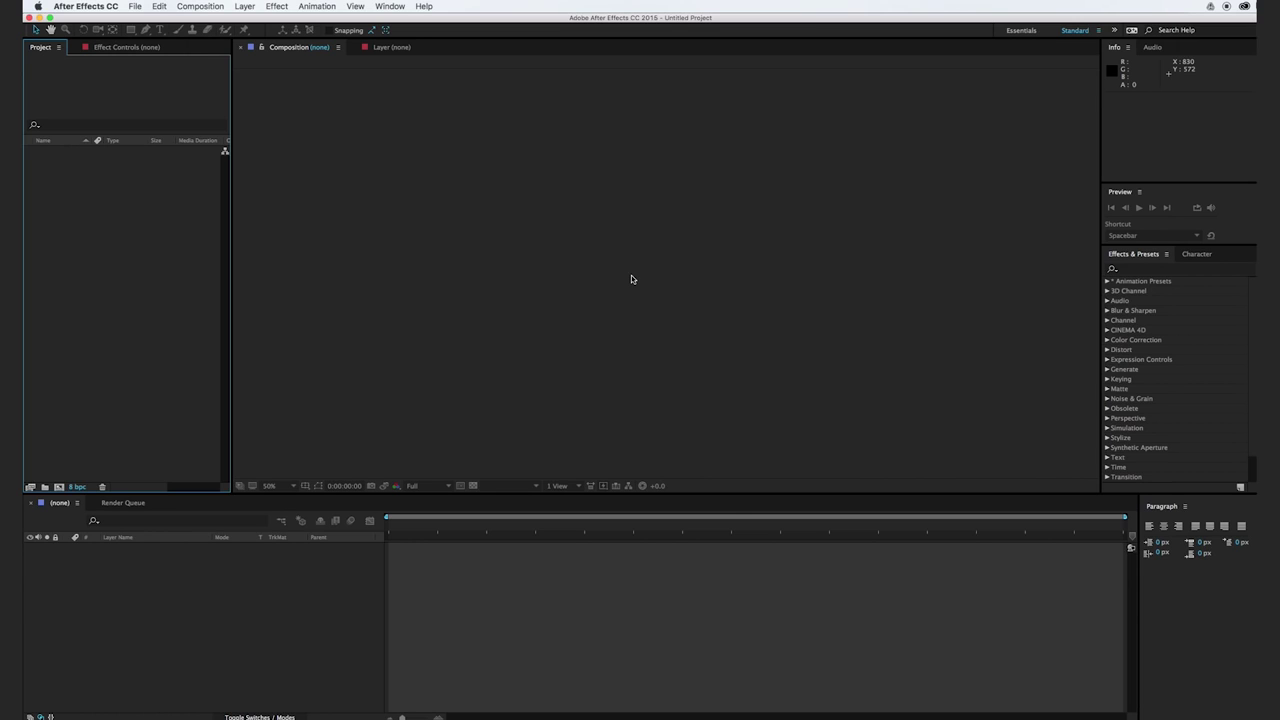
key(super+n)
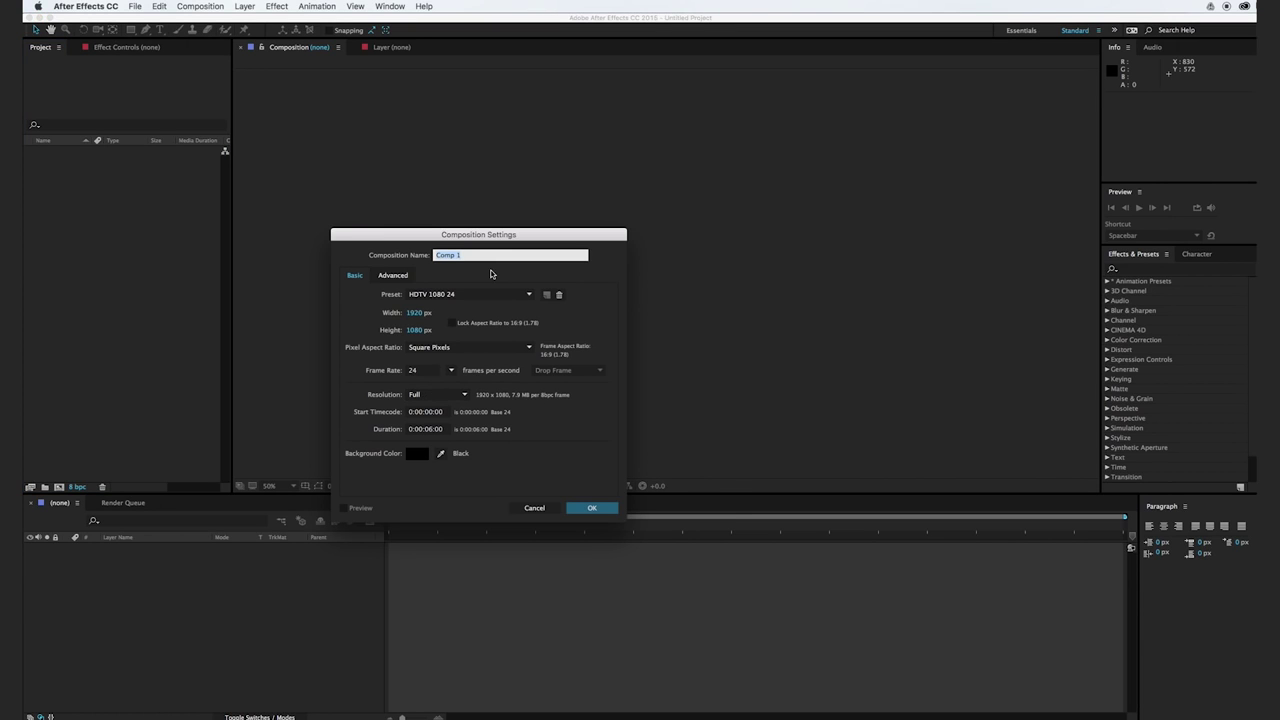
text(Fireball Effect)
click(601, 508)
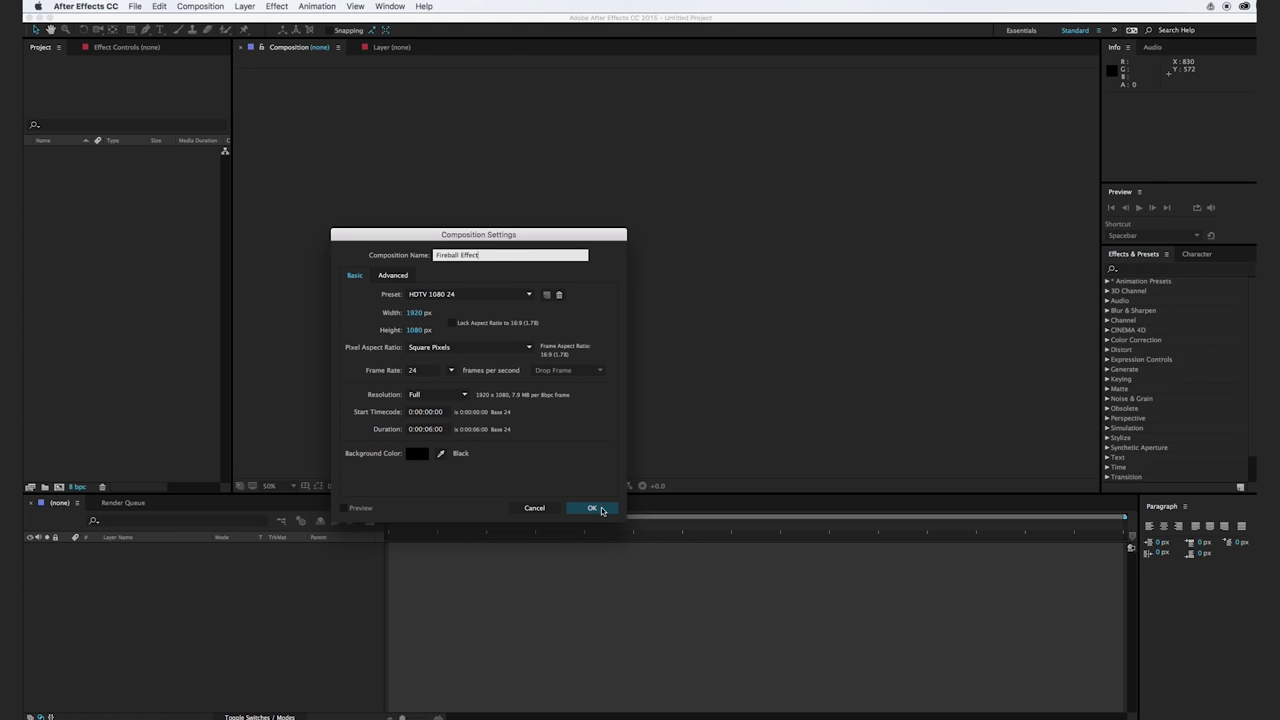
click(603, 513)
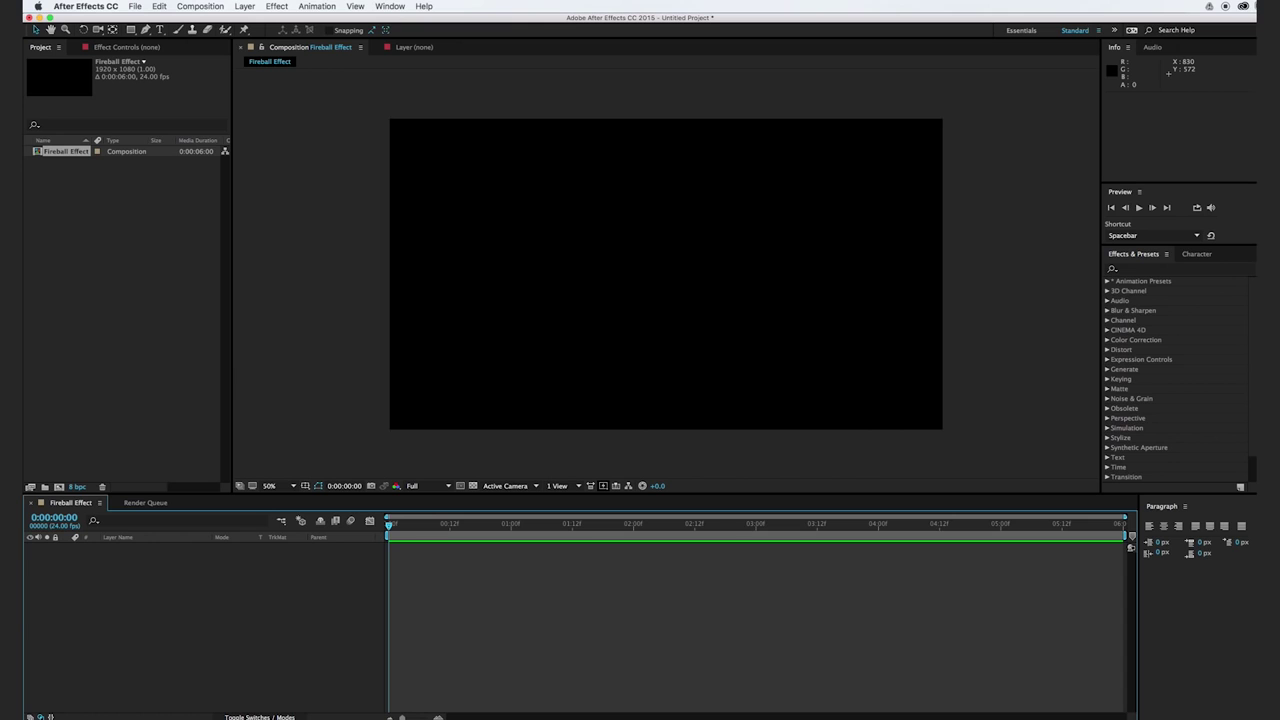
- Switch to Chrome and view RocketStock's Free Fire Effect page, including its title and download link
key(super+Tab)
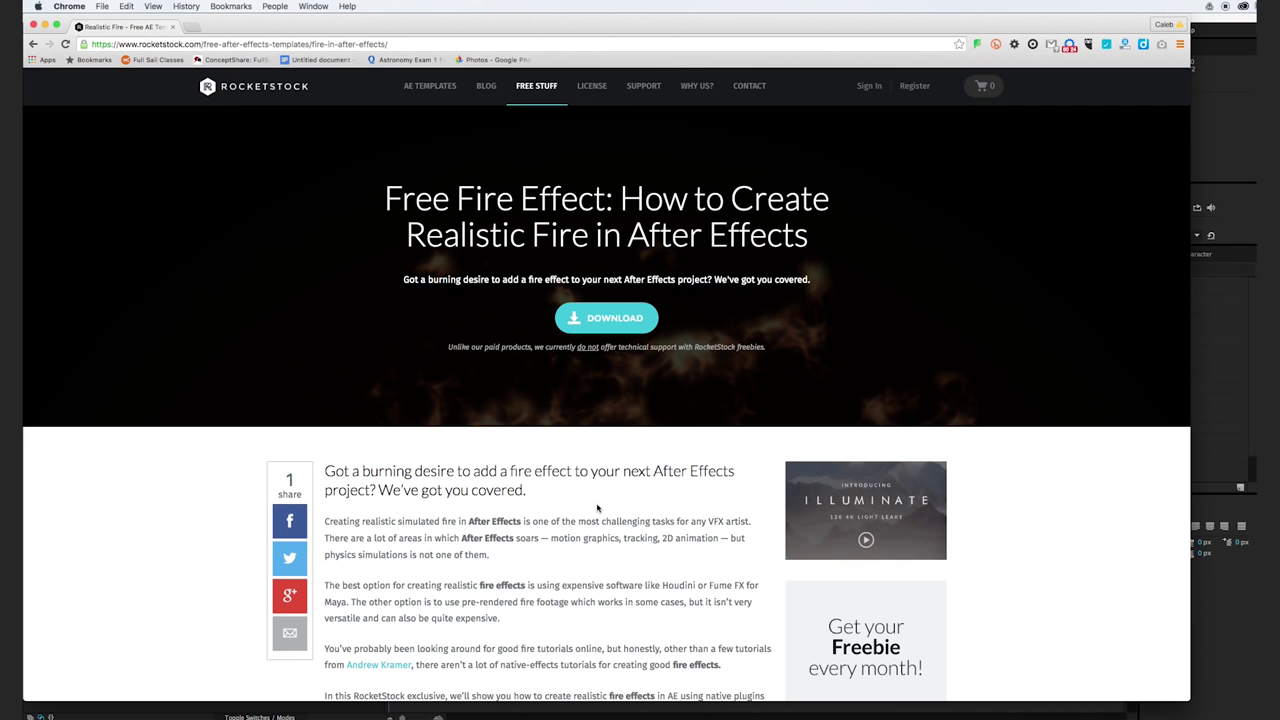
drag(385, 198, 620, 199)
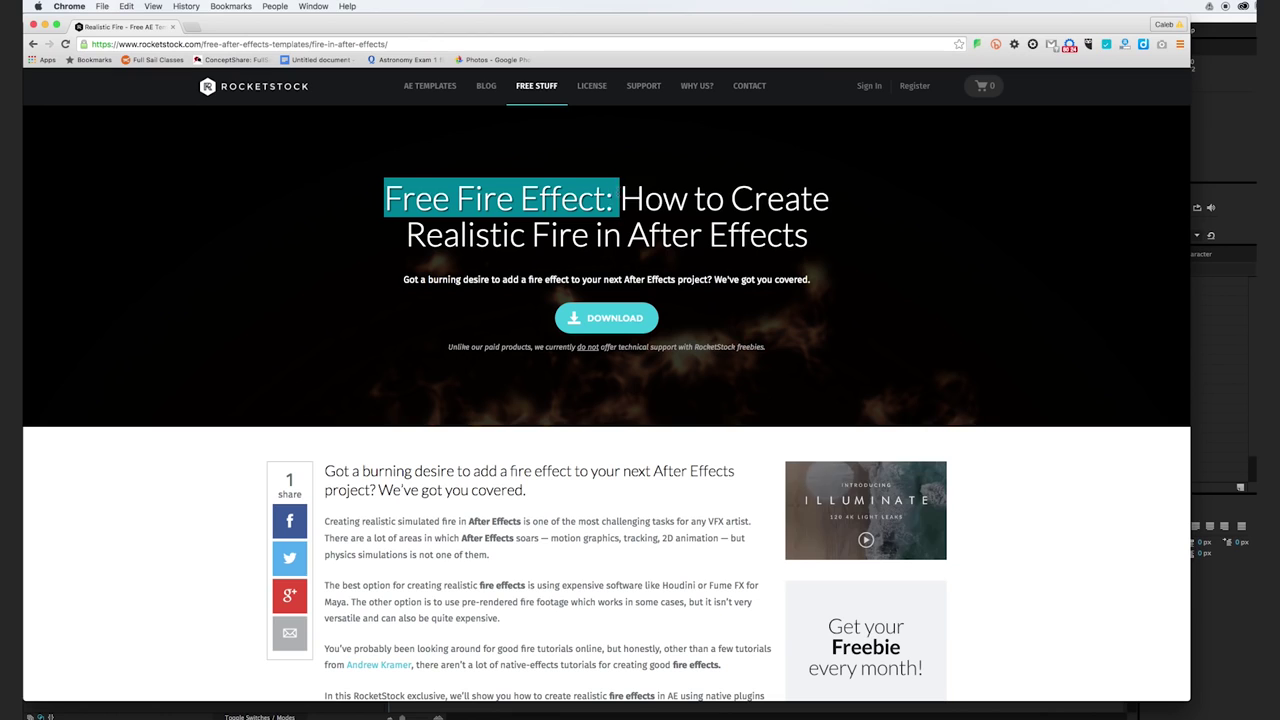
click(333, 258)
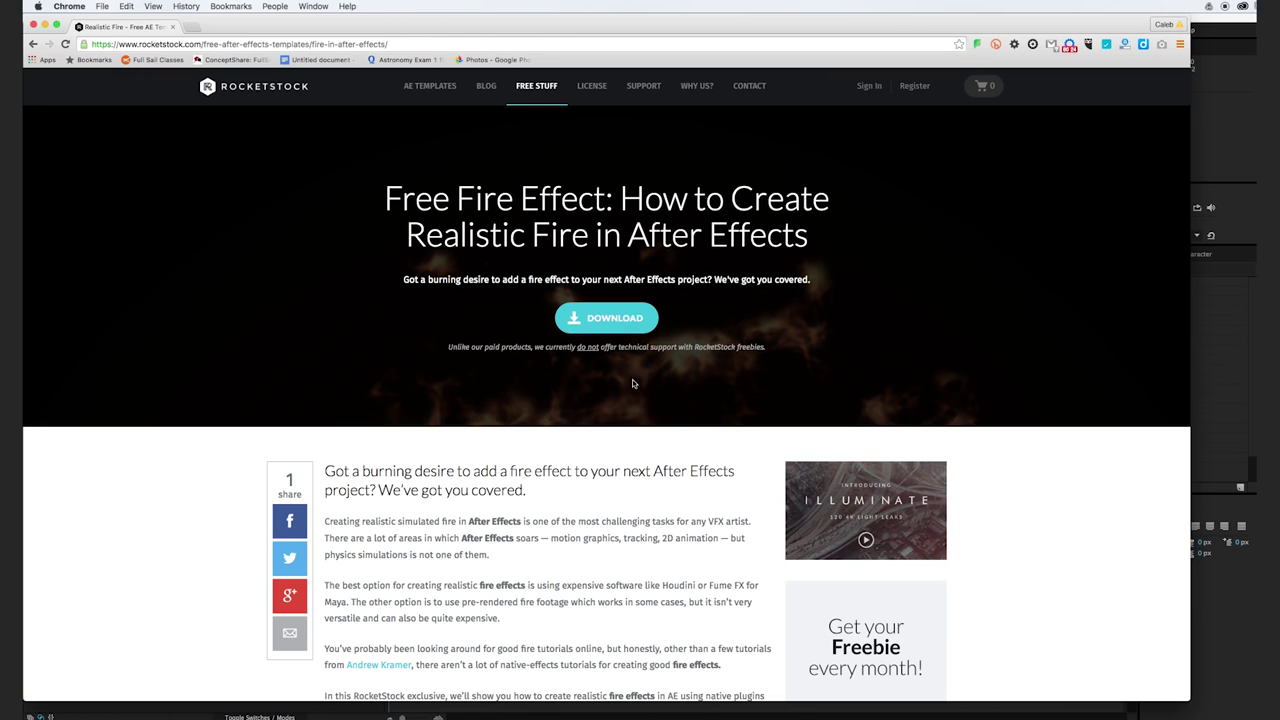
click(597, 320)
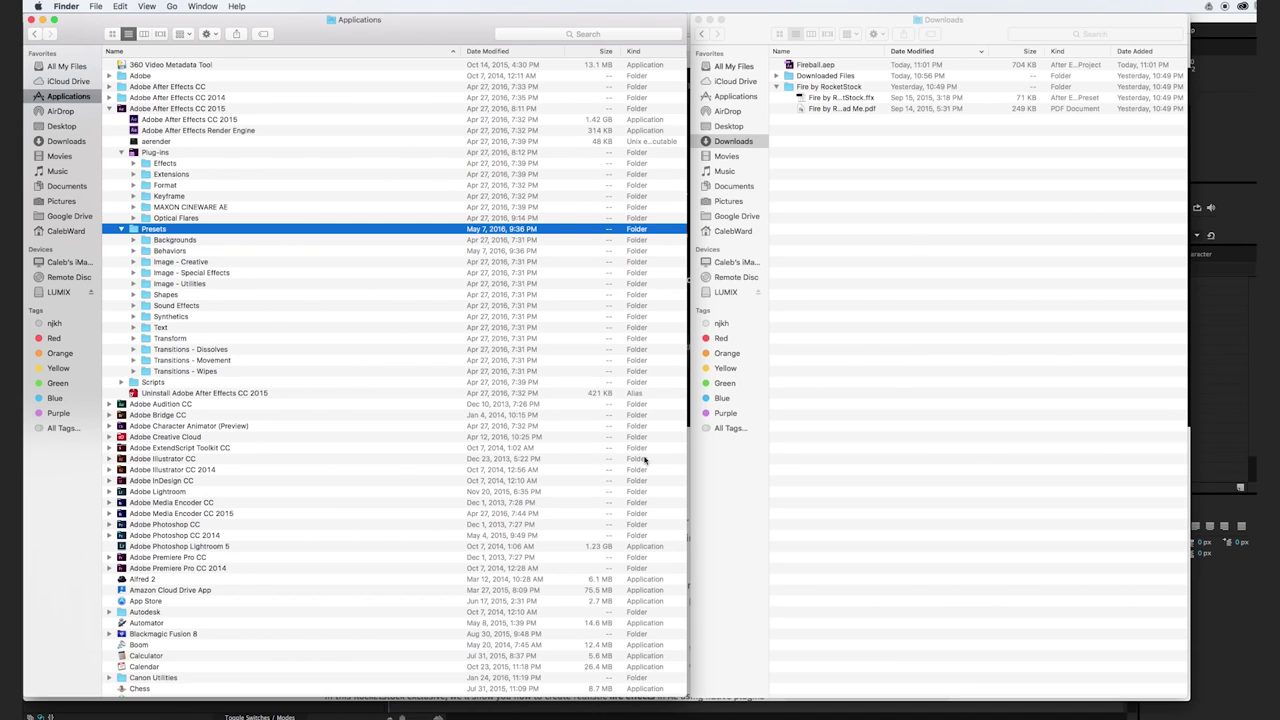
- Locate the .ffx preset file inside the Fire by RocketStock folder in Downloads
click(910, 237)
click(808, 88)
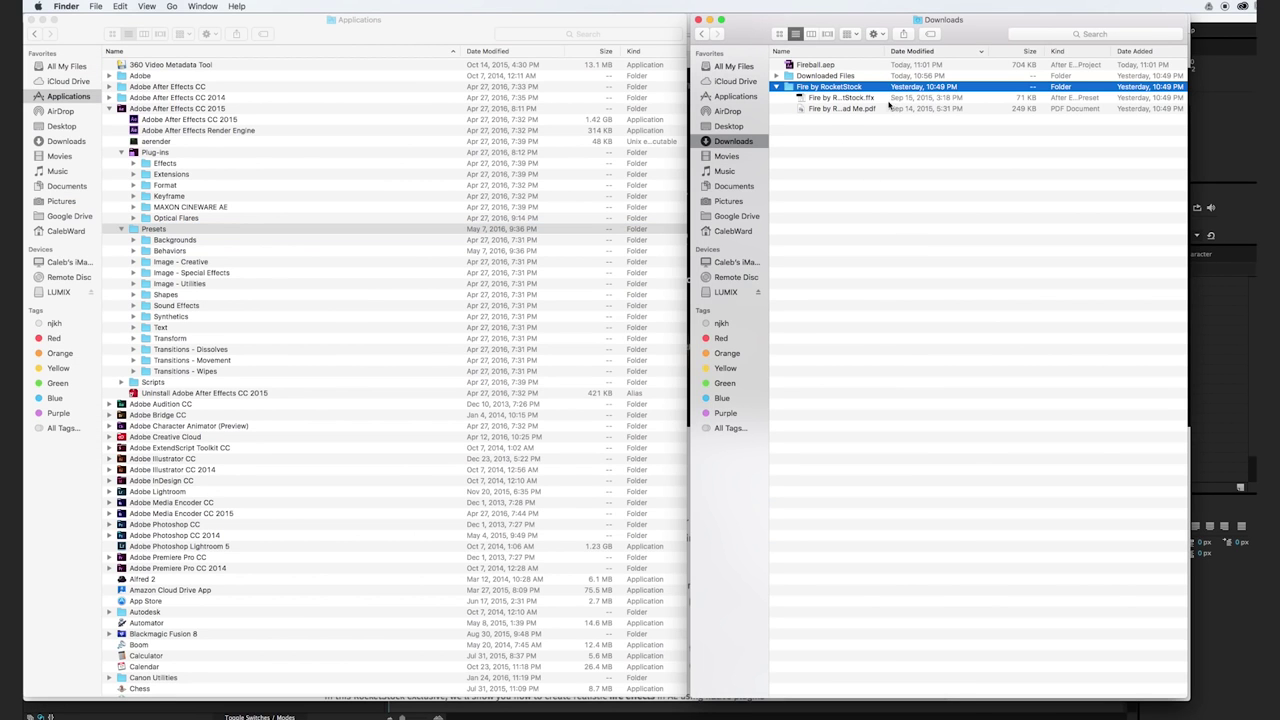
click(829, 99)
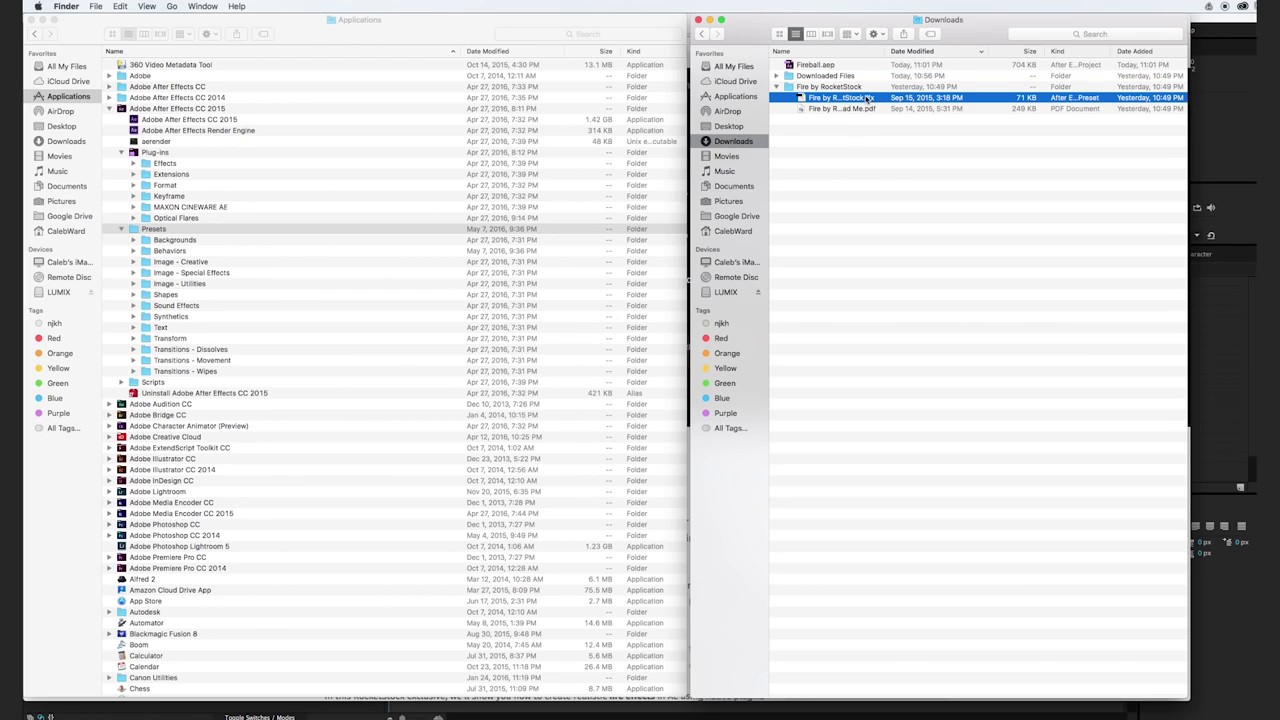
- Open the Behaviors folder inside the Adobe After Effects CC 2015 Presets folder to check for the Fire by RocketStock preset
click(158, 231)
click(158, 232)
click(137, 234)
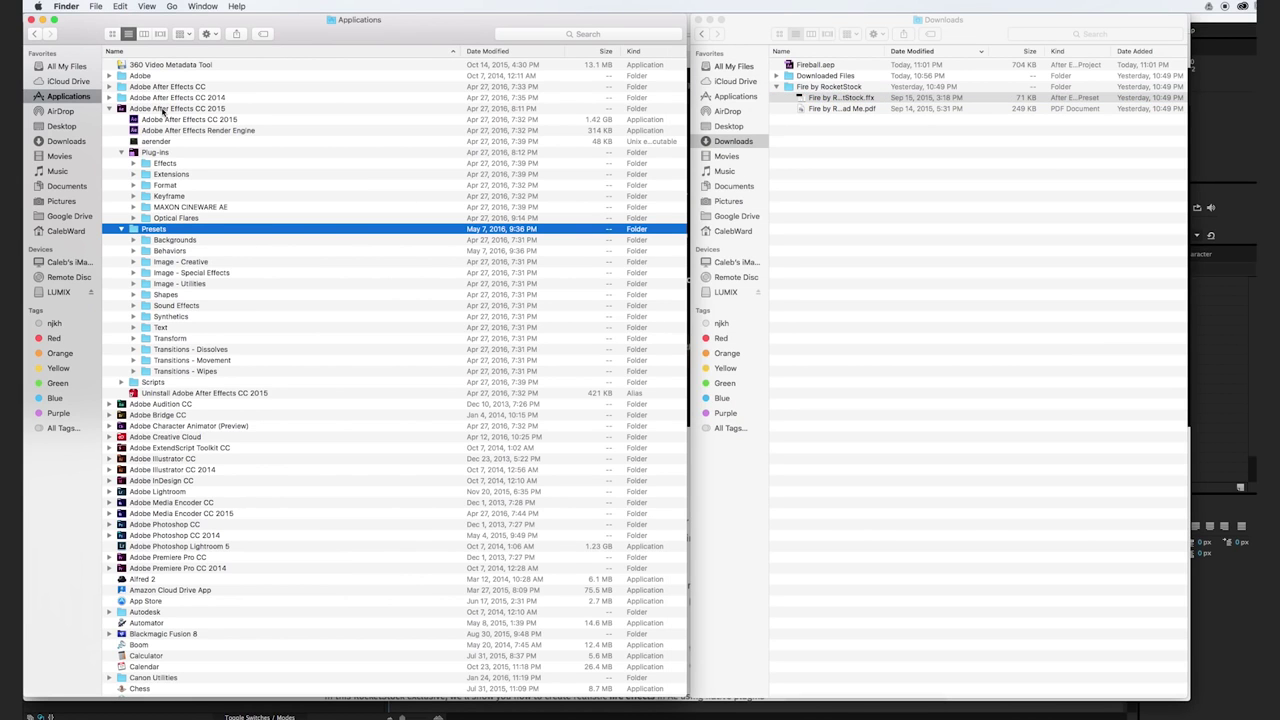
double_click(134, 232)
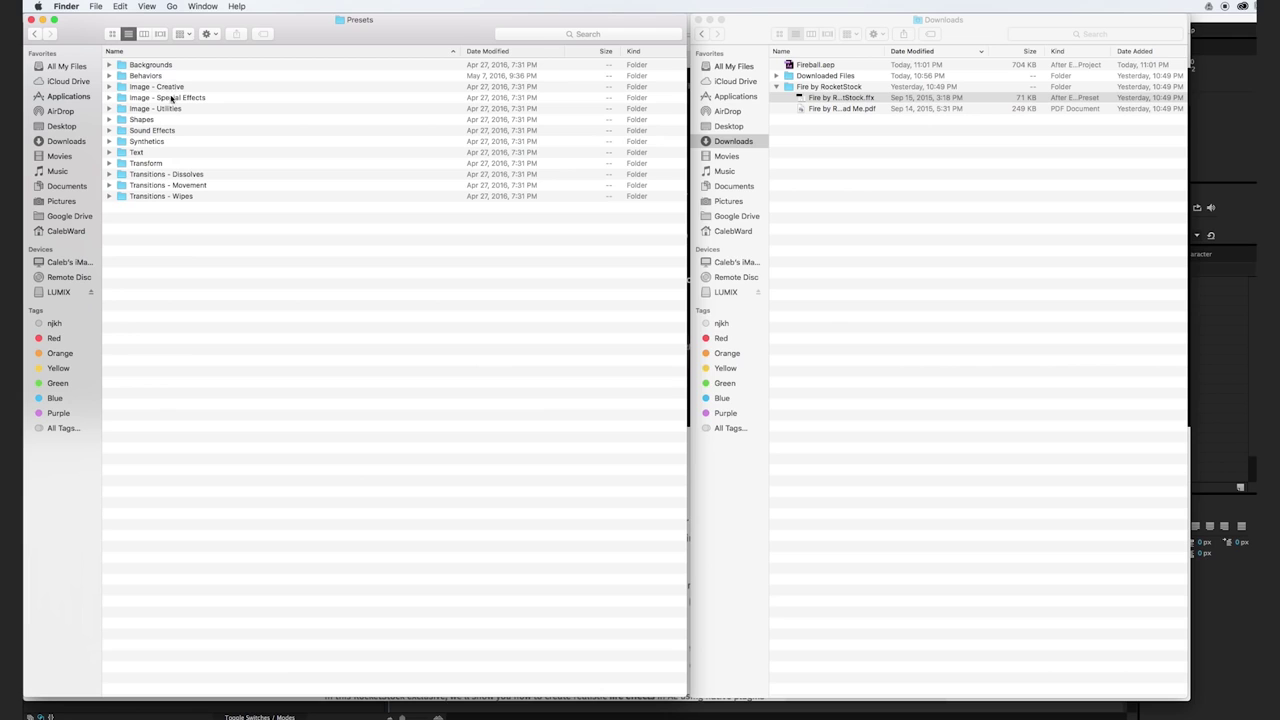
double_click(145, 76)
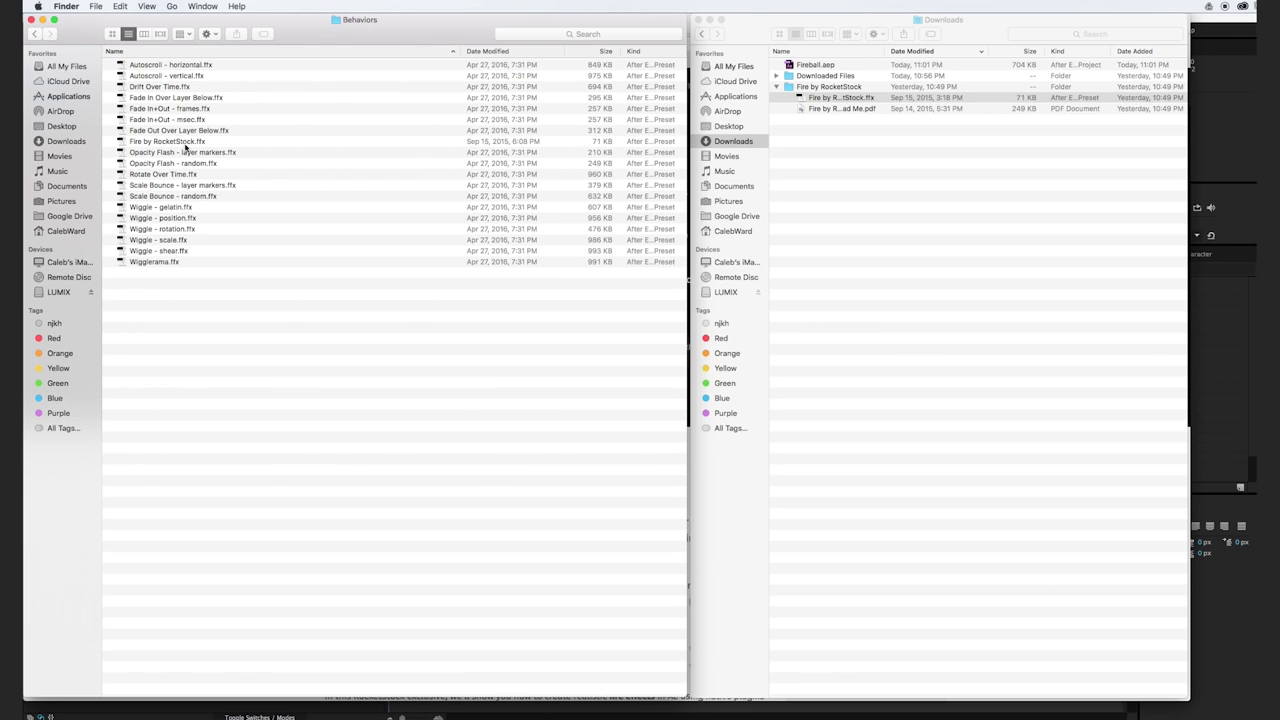
- Switch back to After Effects and refresh the list of effects and presets
click(1219, 619)
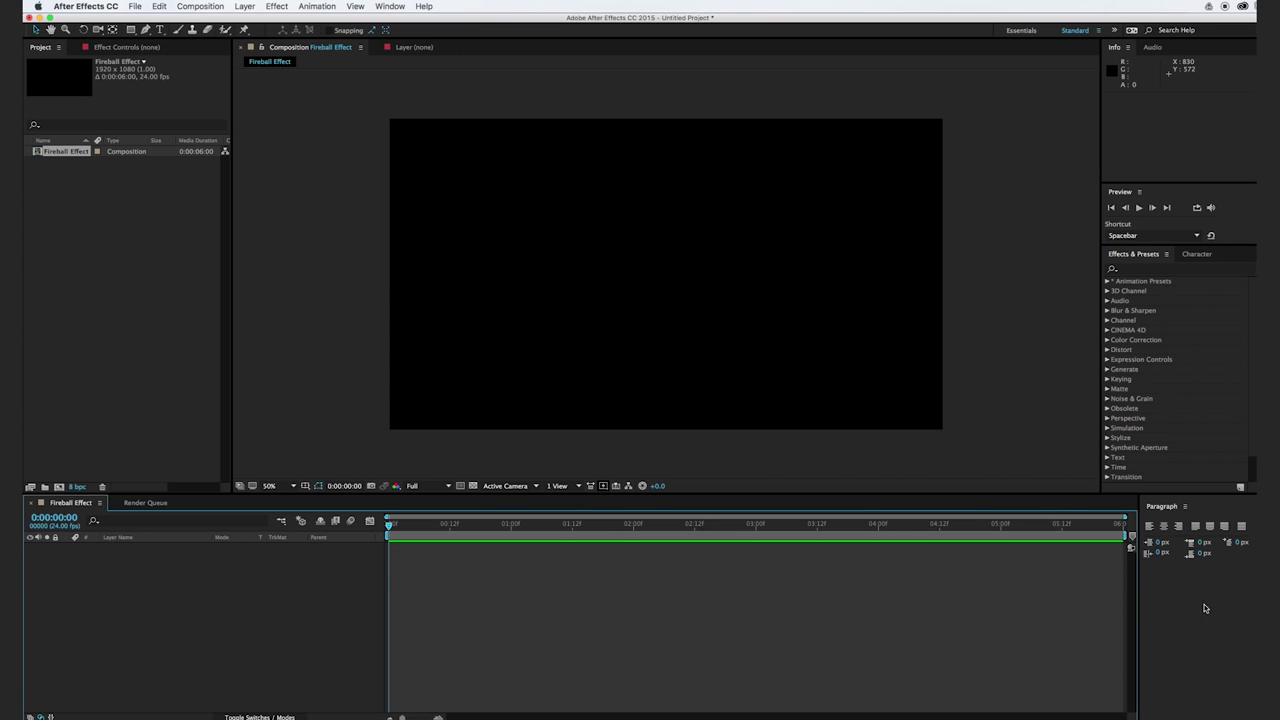
click(1167, 255)
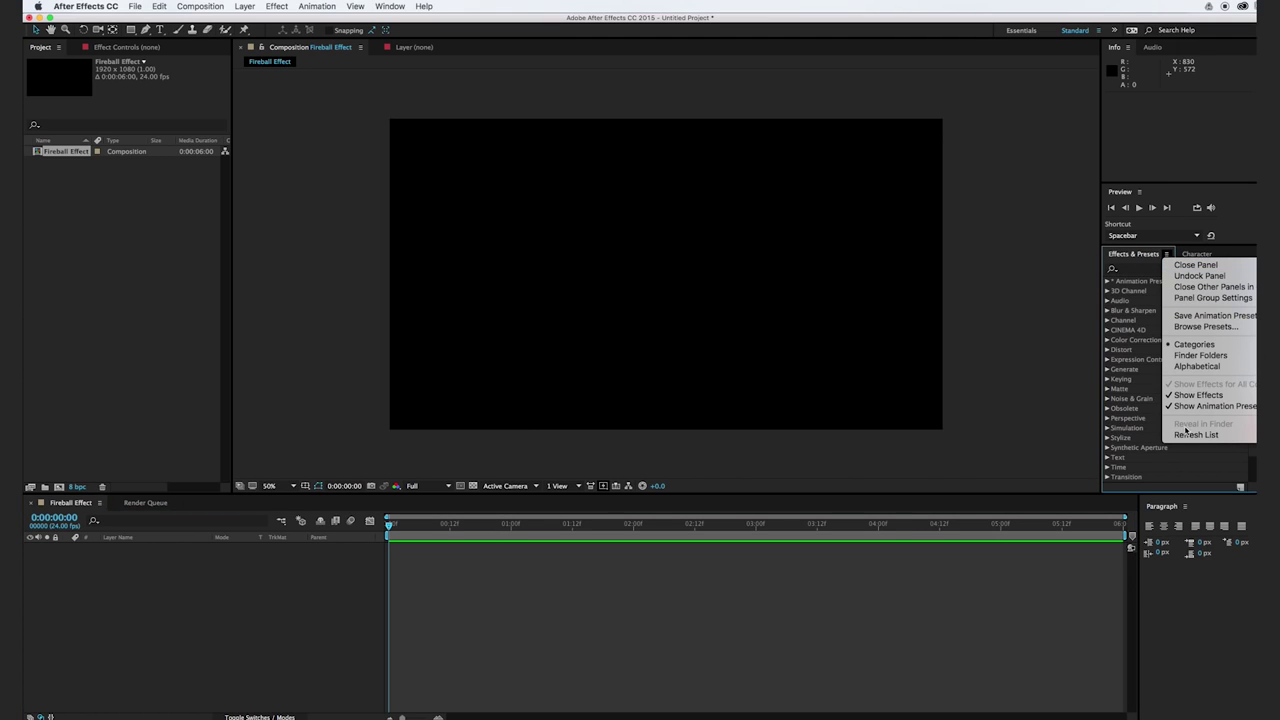
click(1190, 436)
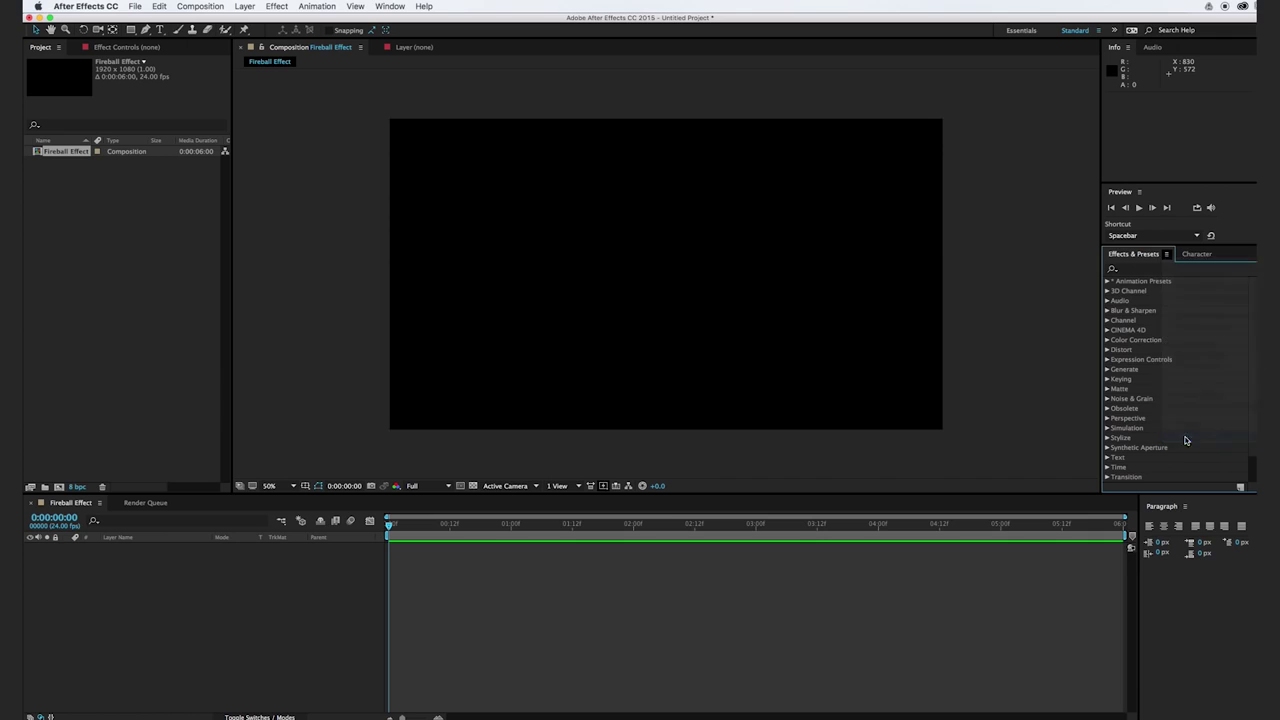
- Search the effects and presets for "fire" and select the Fire by RocketStock preset
click(1146, 270)
text(f)
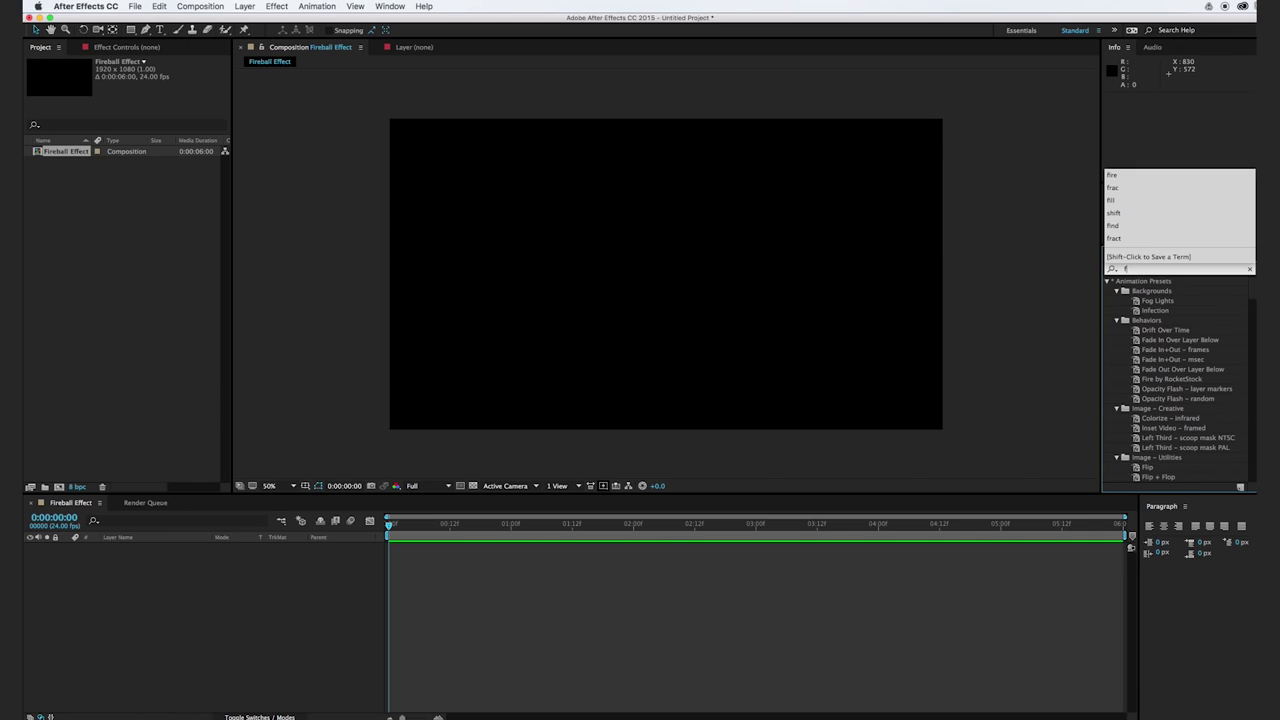
text(ire)
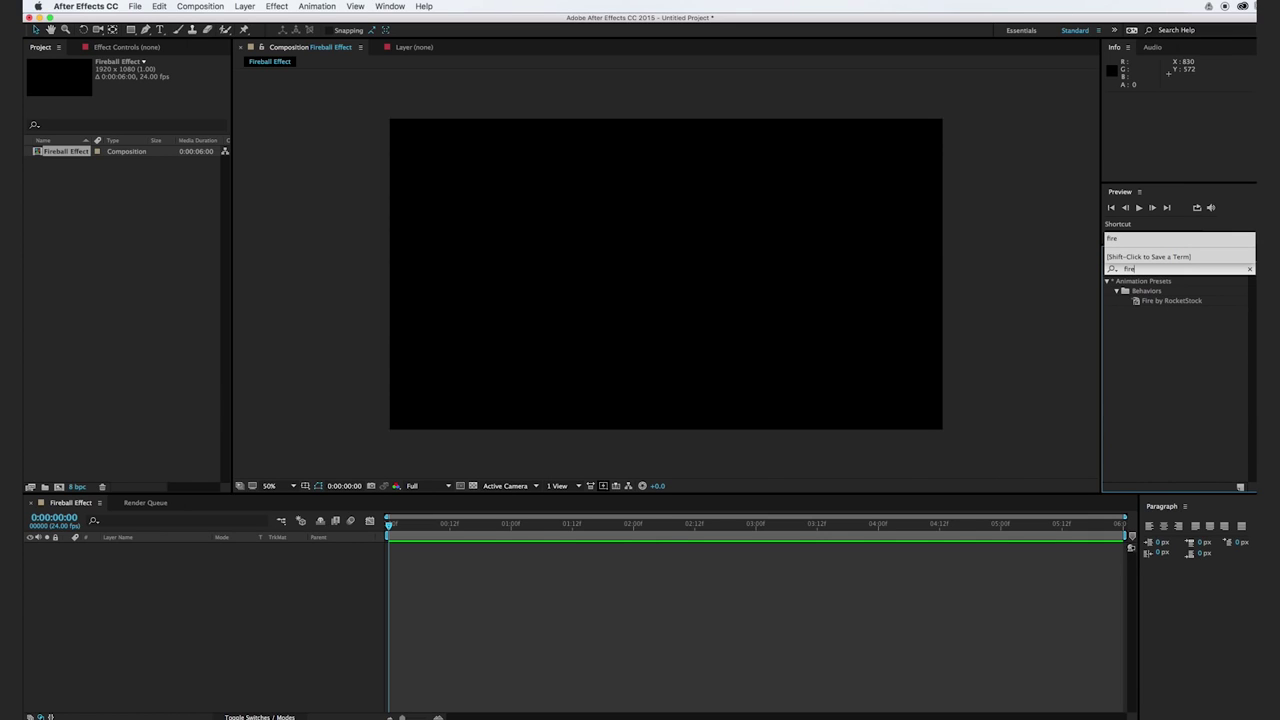
click(1149, 301)
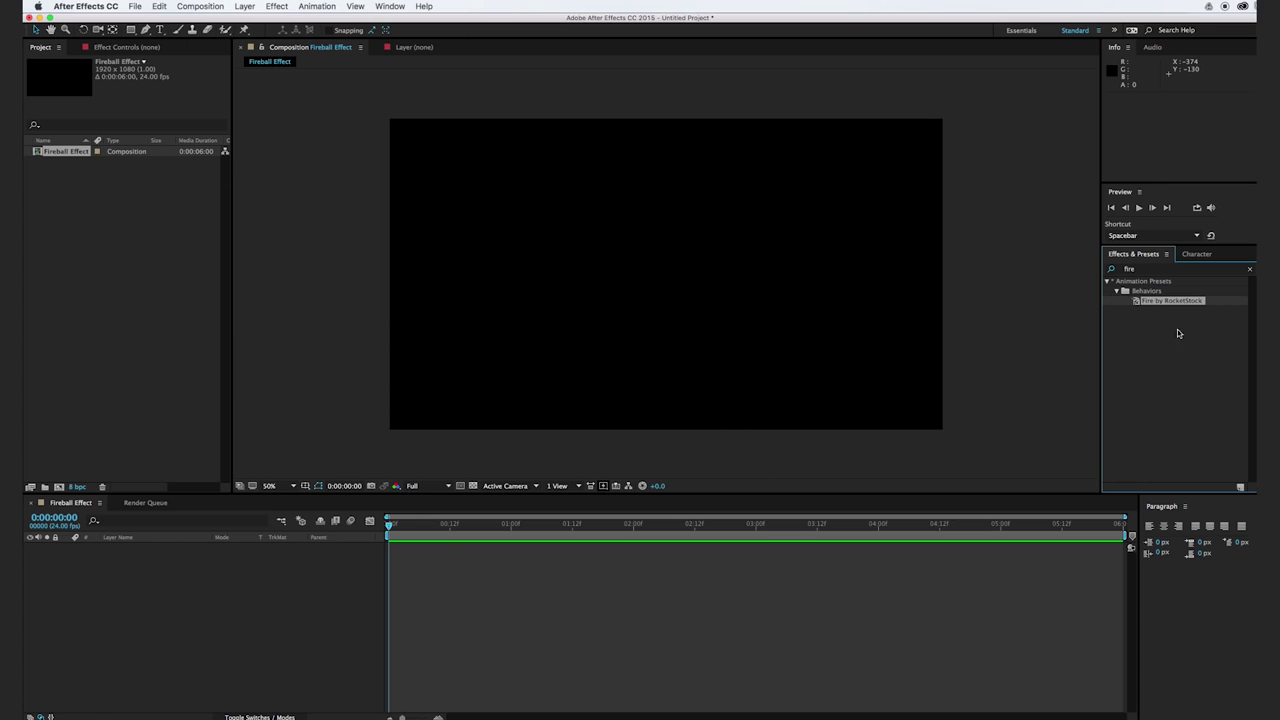
- Create a black 1920 x 1080 solid layer named BG in the Fireball Effect composition
click(304, 574)
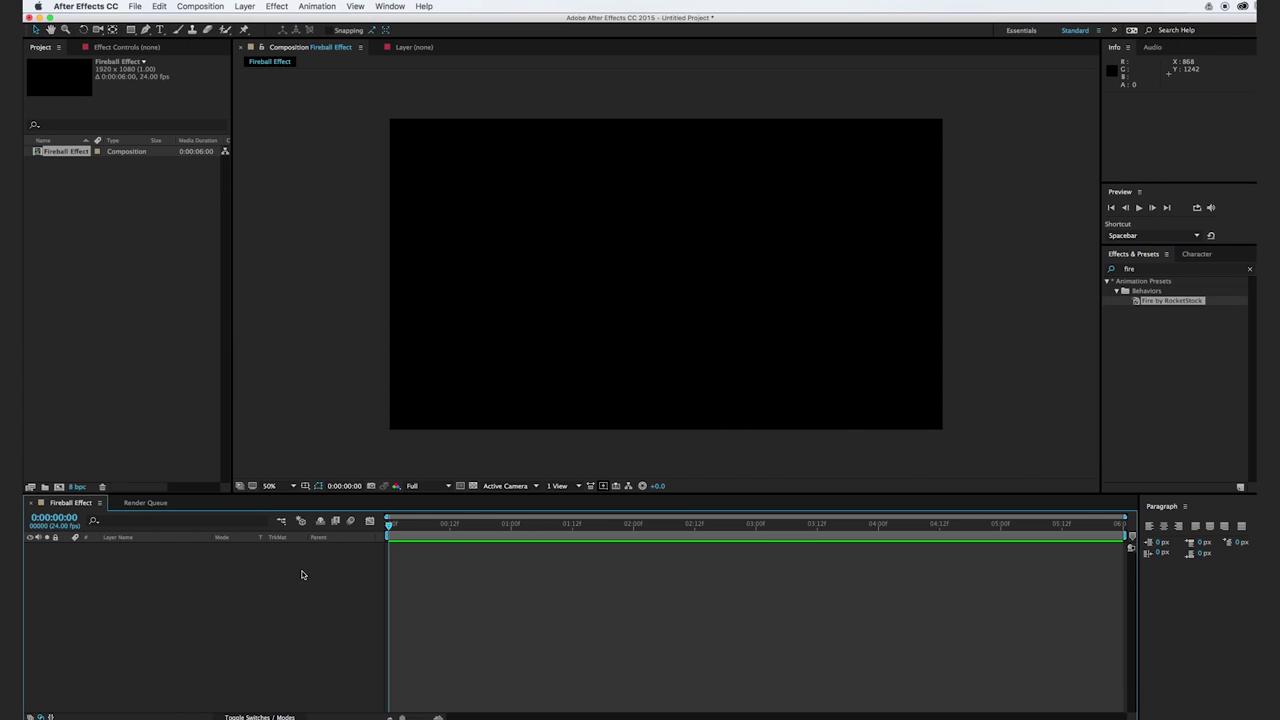
click(245, 6)
mouse_move(256, 28)
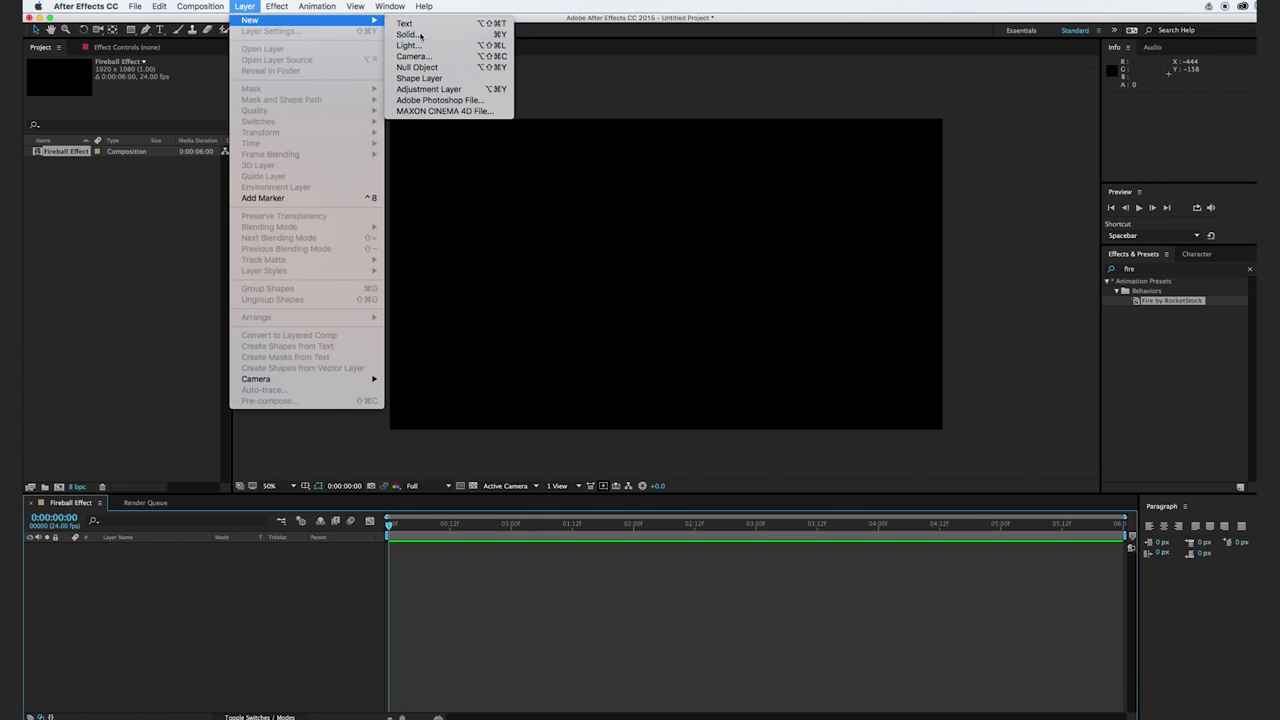
click(432, 36)
click(885, 466)
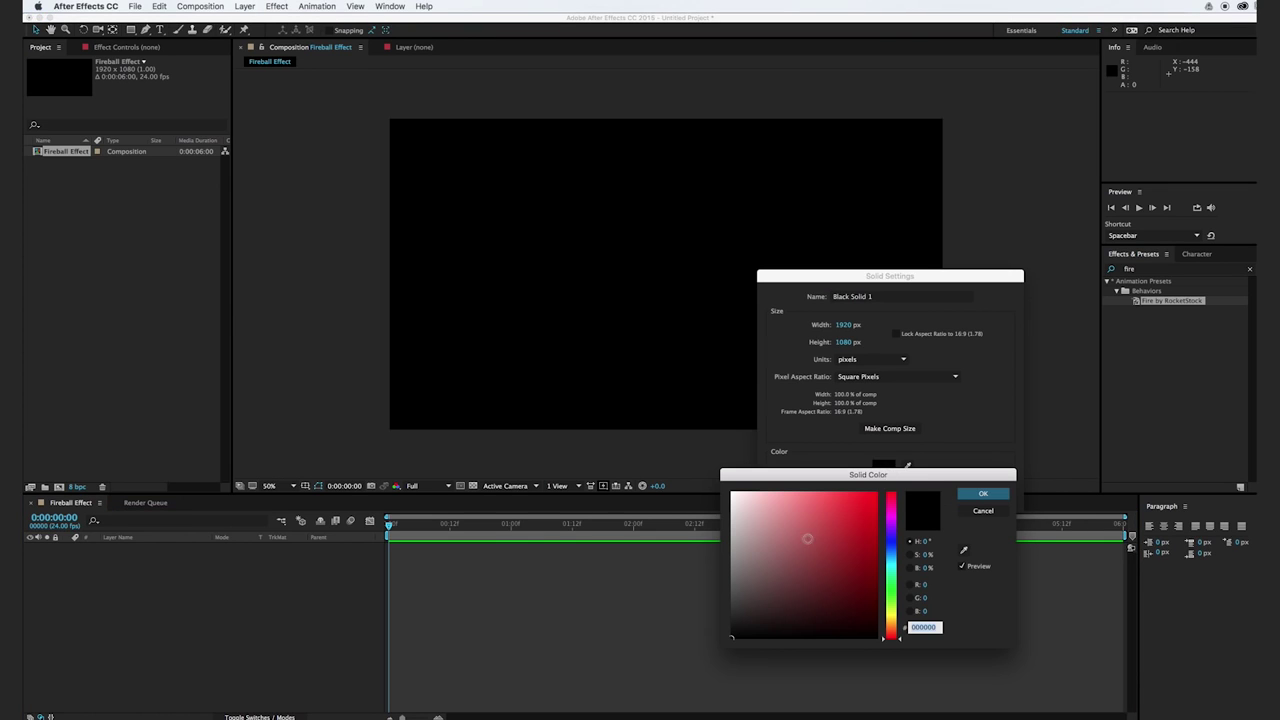
click(983, 494)
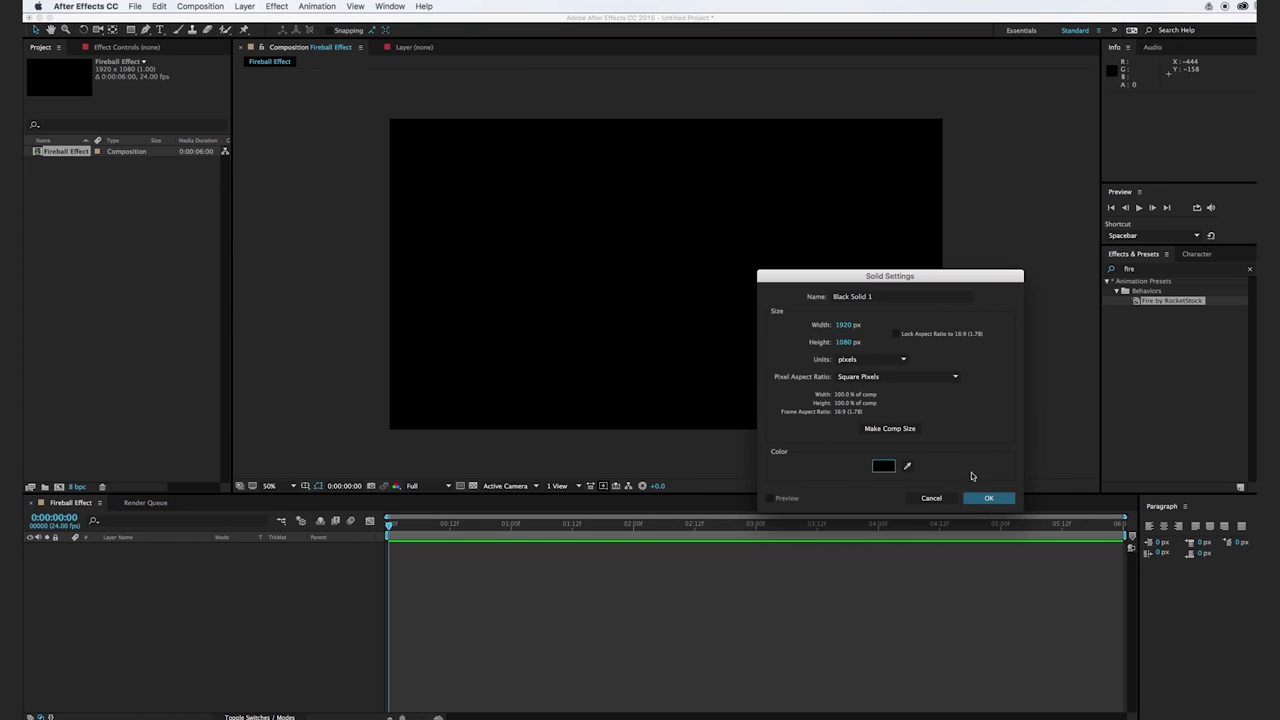
click(885, 297)
text(F)
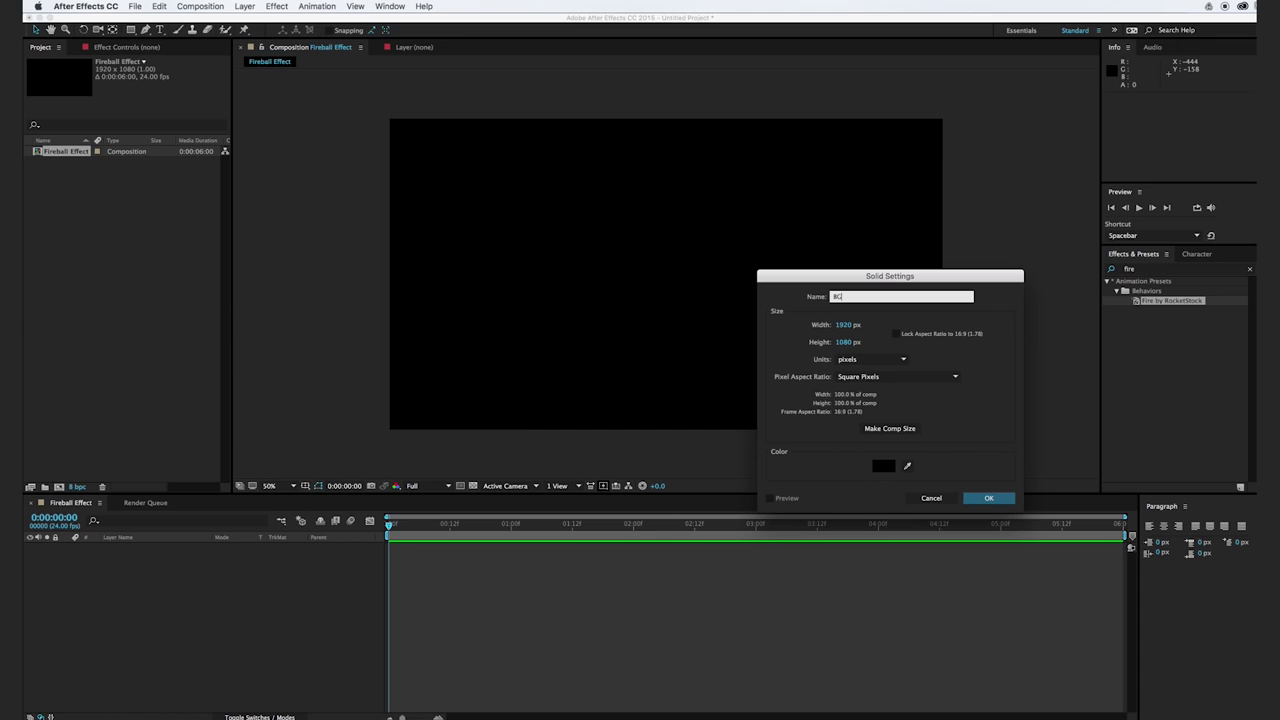
click(987, 498)
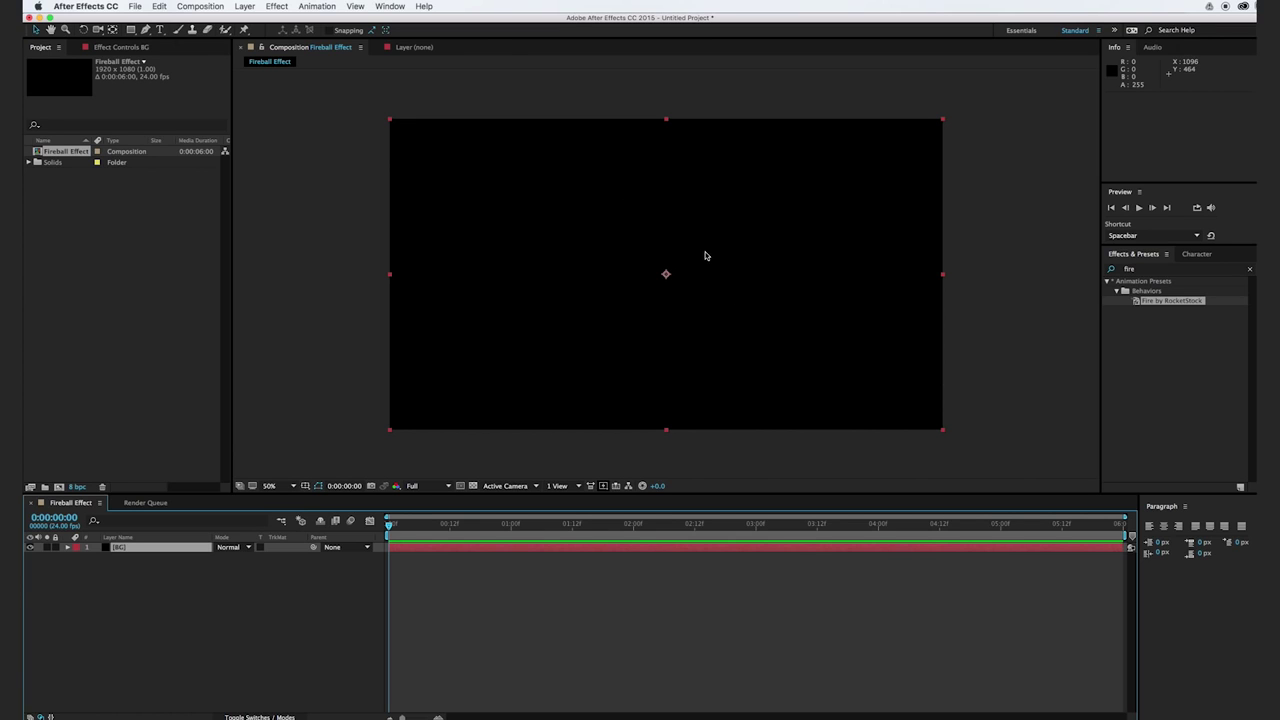
- Add a full-frame dark red solid, about colour 942828, above the BG layer
click(245, 6)
mouse_move(250, 20)
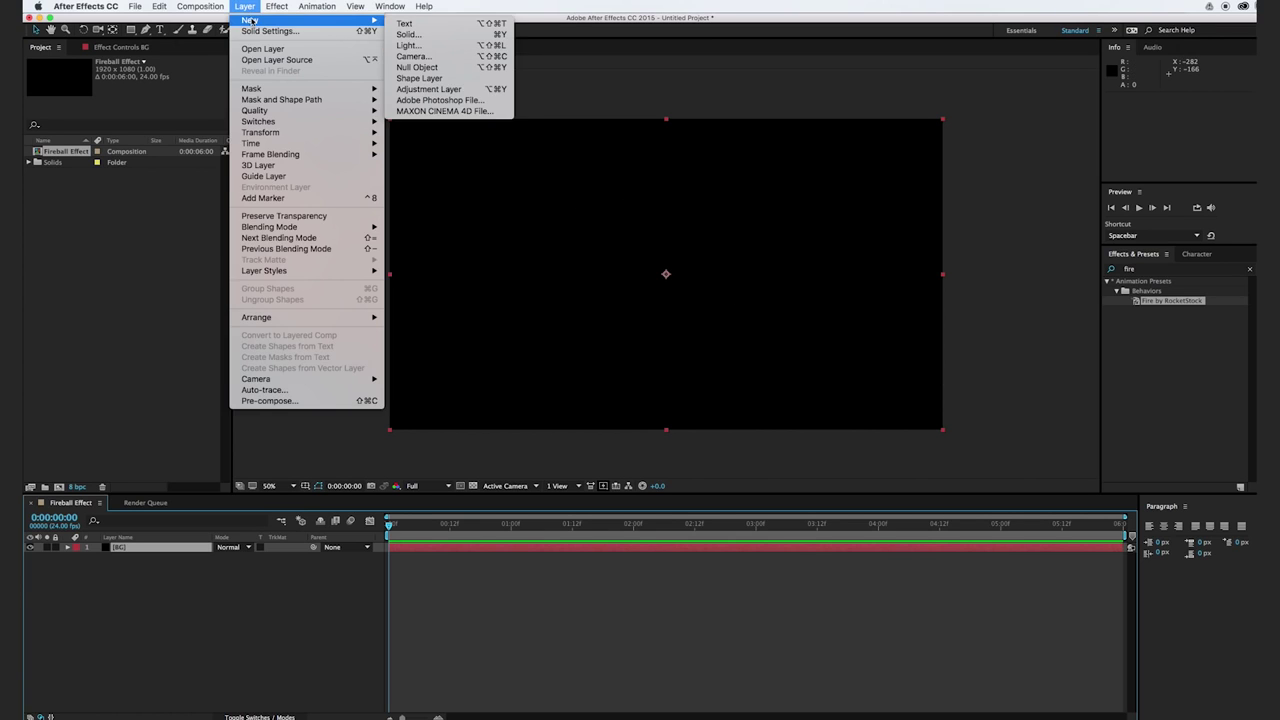
click(414, 34)
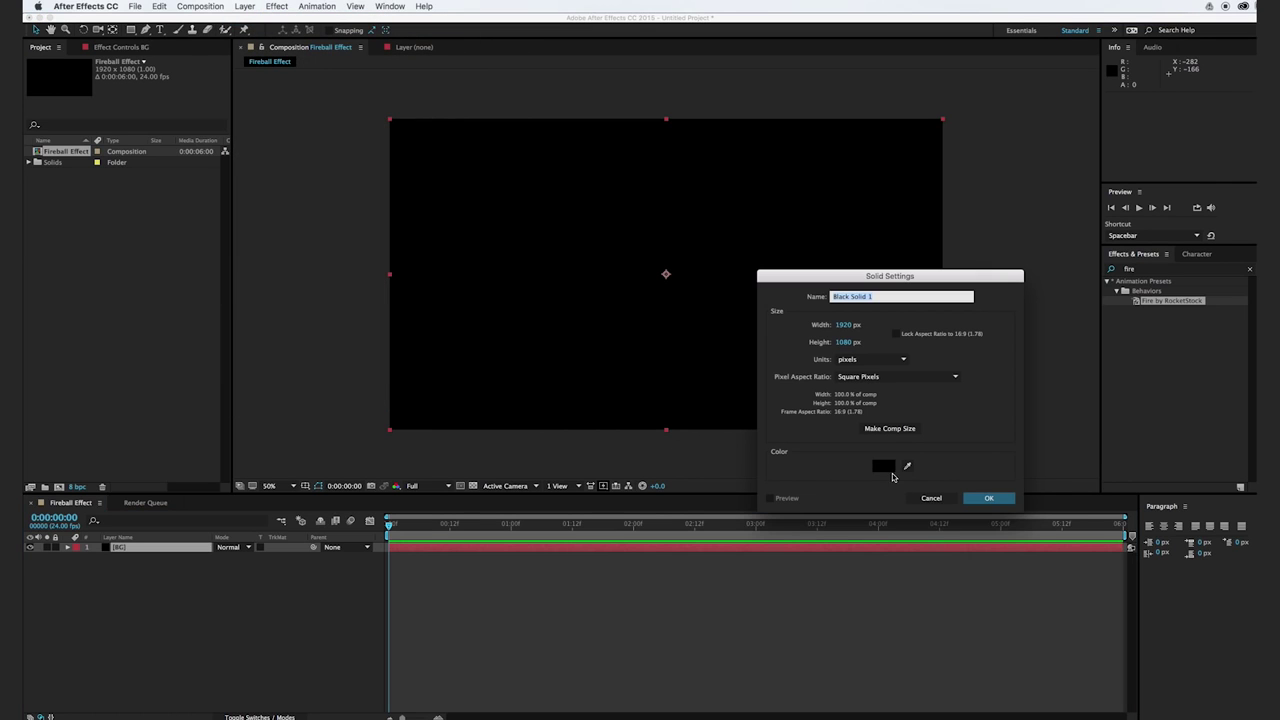
click(885, 466)
drag(818, 602, 838, 551)
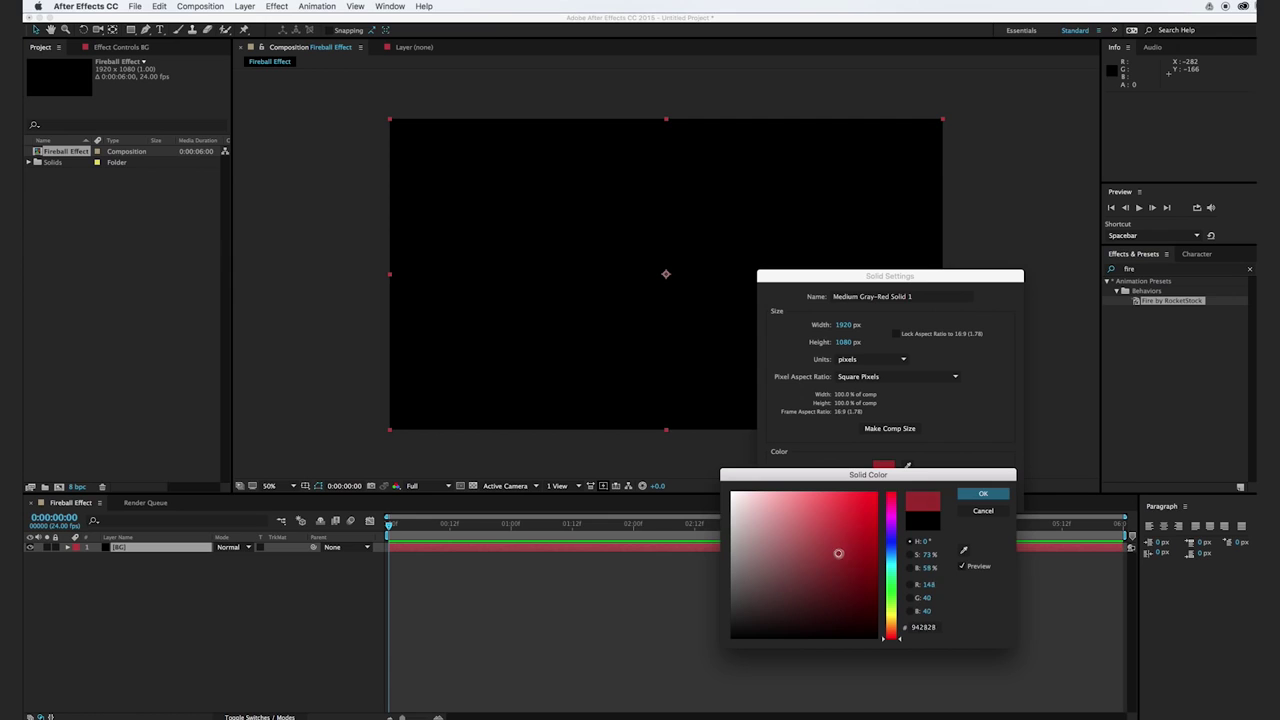
click(982, 493)
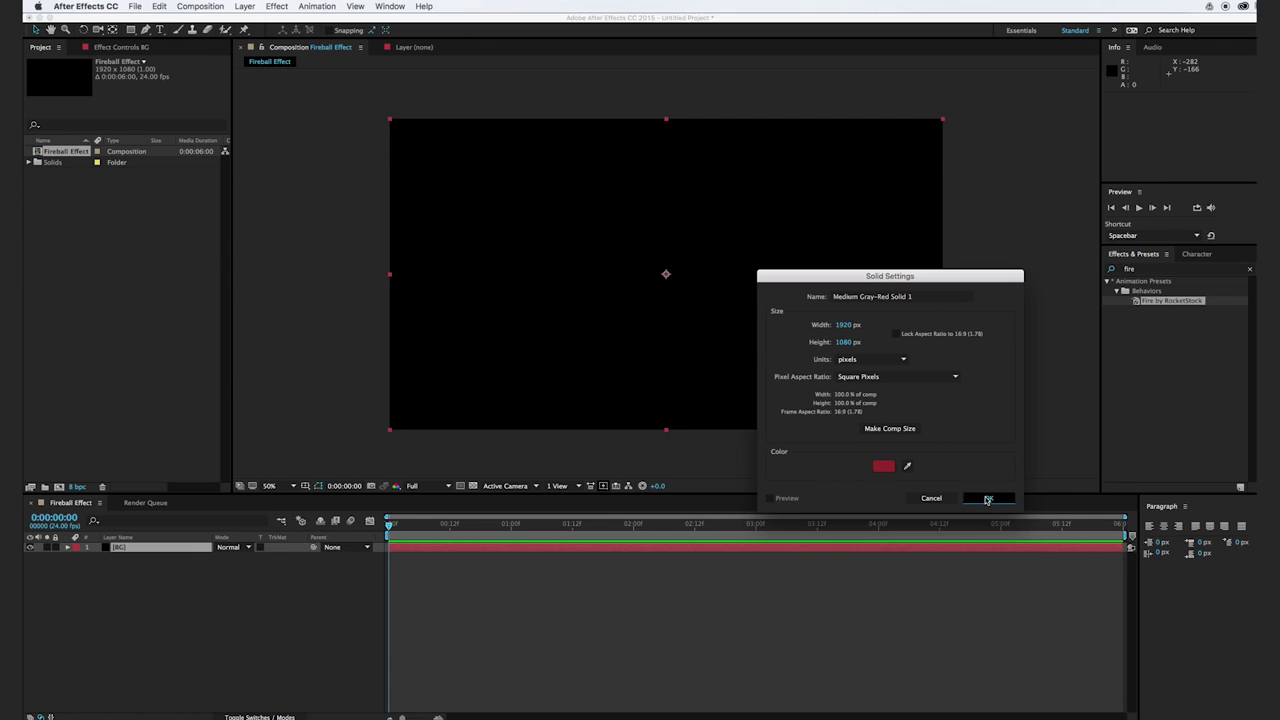
click(982, 497)
- Draw a circular ellipse mask on the red solid and move it roughly to the middle of the frame
click(131, 30)
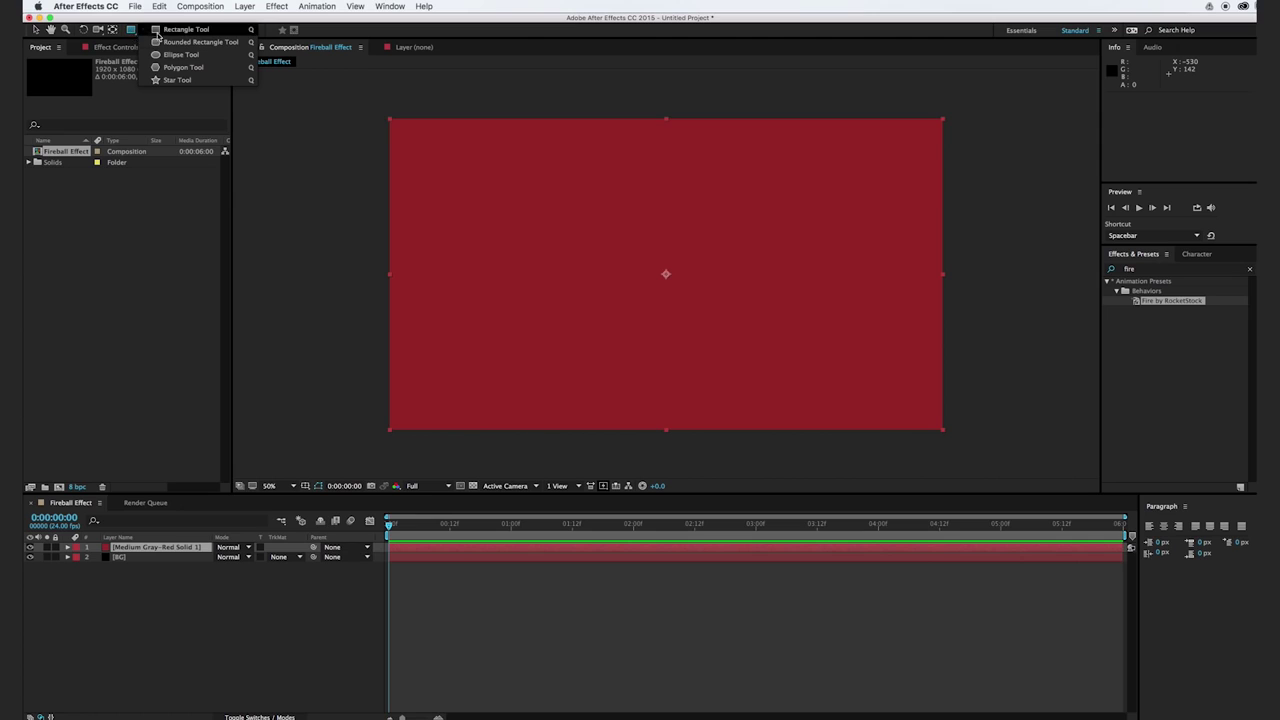
click(179, 55)
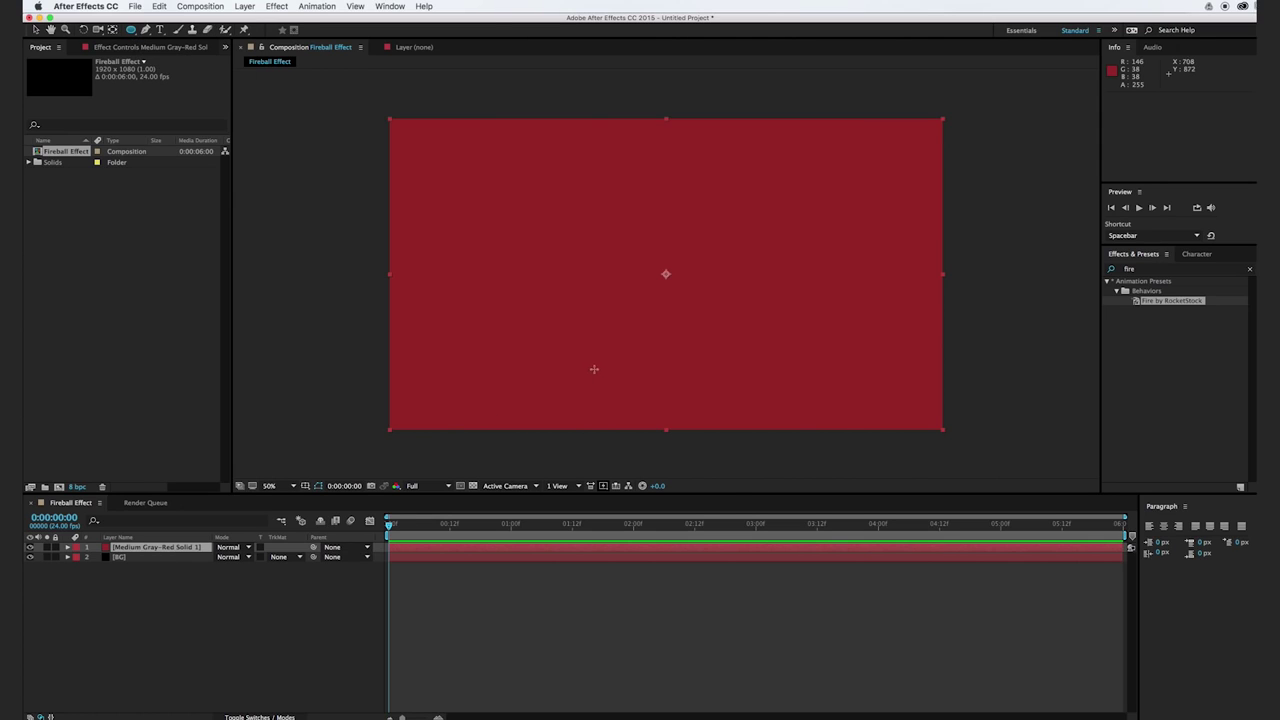
drag(603, 190, 744, 326)
key(v)
drag(746, 261, 740, 271)
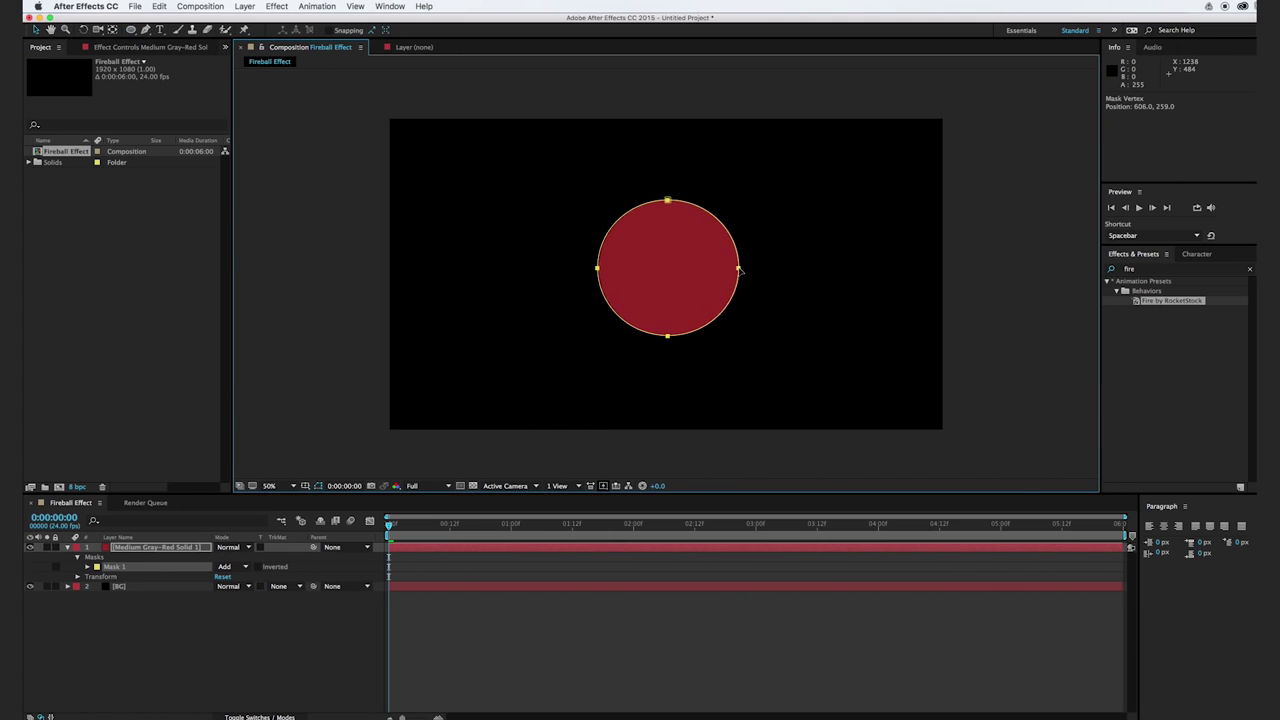
- Centre the circular mask in the frame using the proportional grid as a guide, and hide the grid again
click(306, 487)
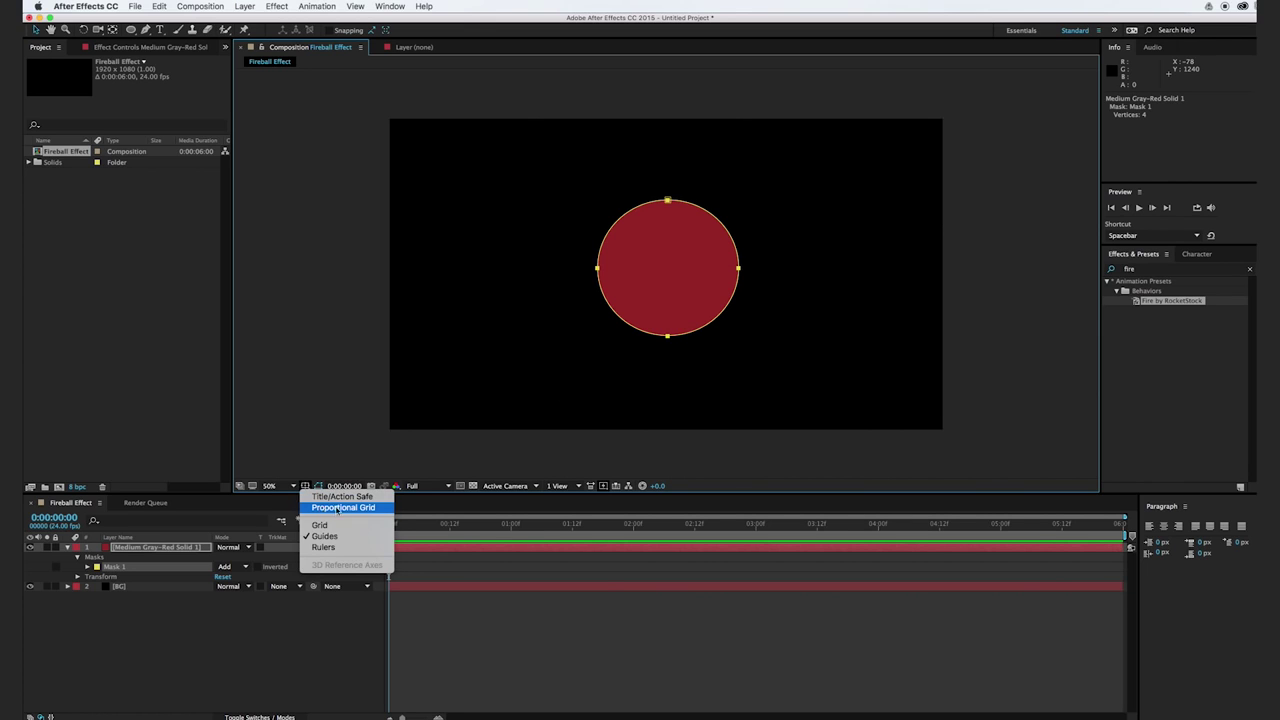
click(324, 510)
drag(740, 270, 740, 279)
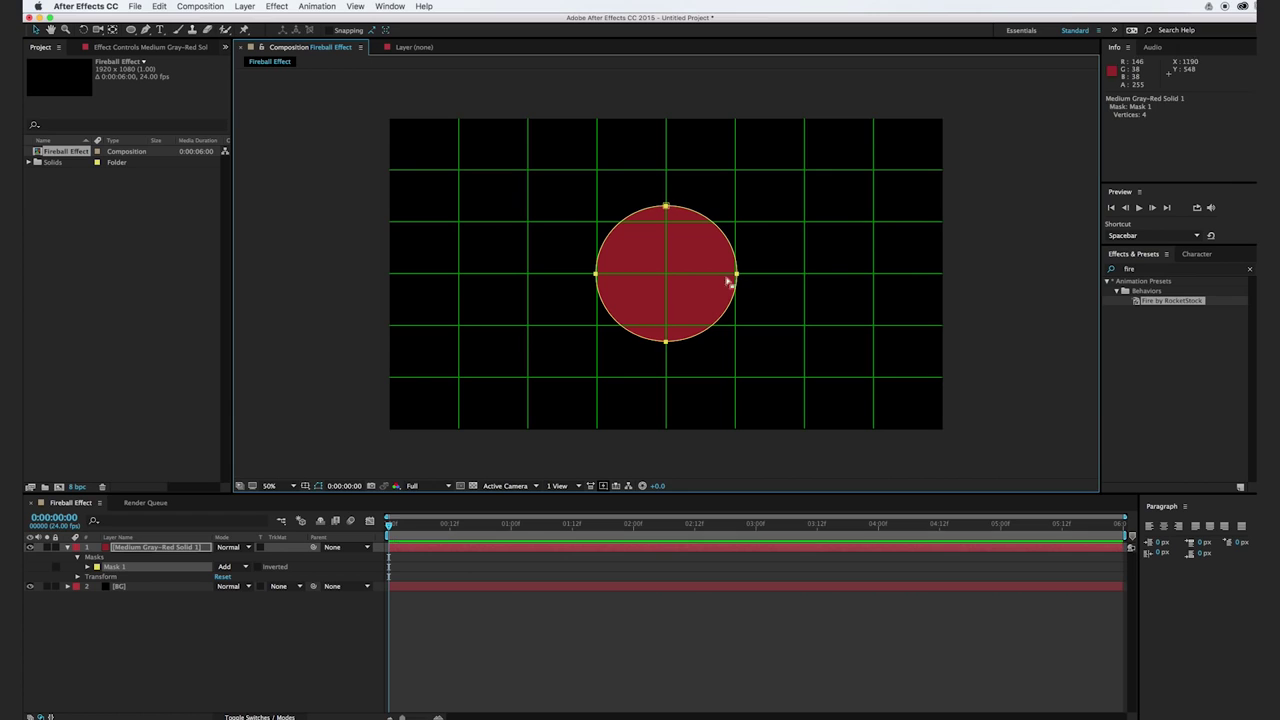
click(306, 487)
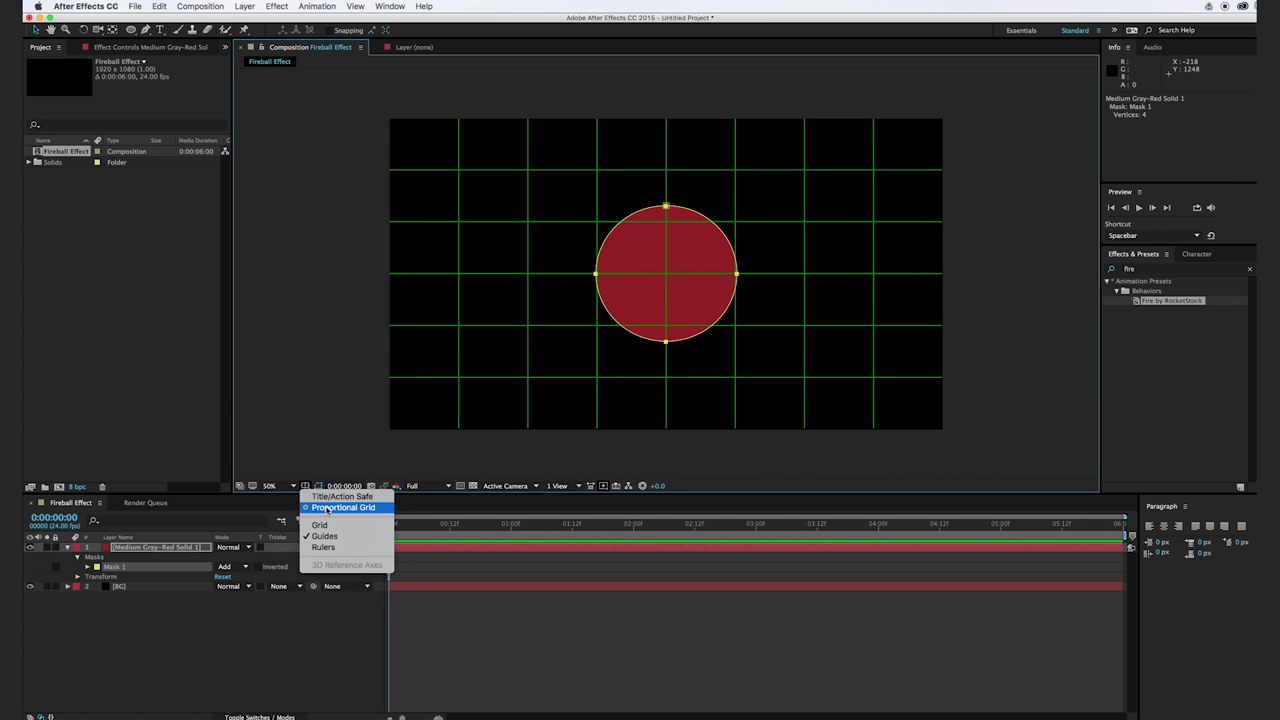
click(326, 510)
- Feather the red solid's circular mask to about 491 pixels and set the layer's blending mode to Add
key(f)
drag(232, 566, 443, 522)
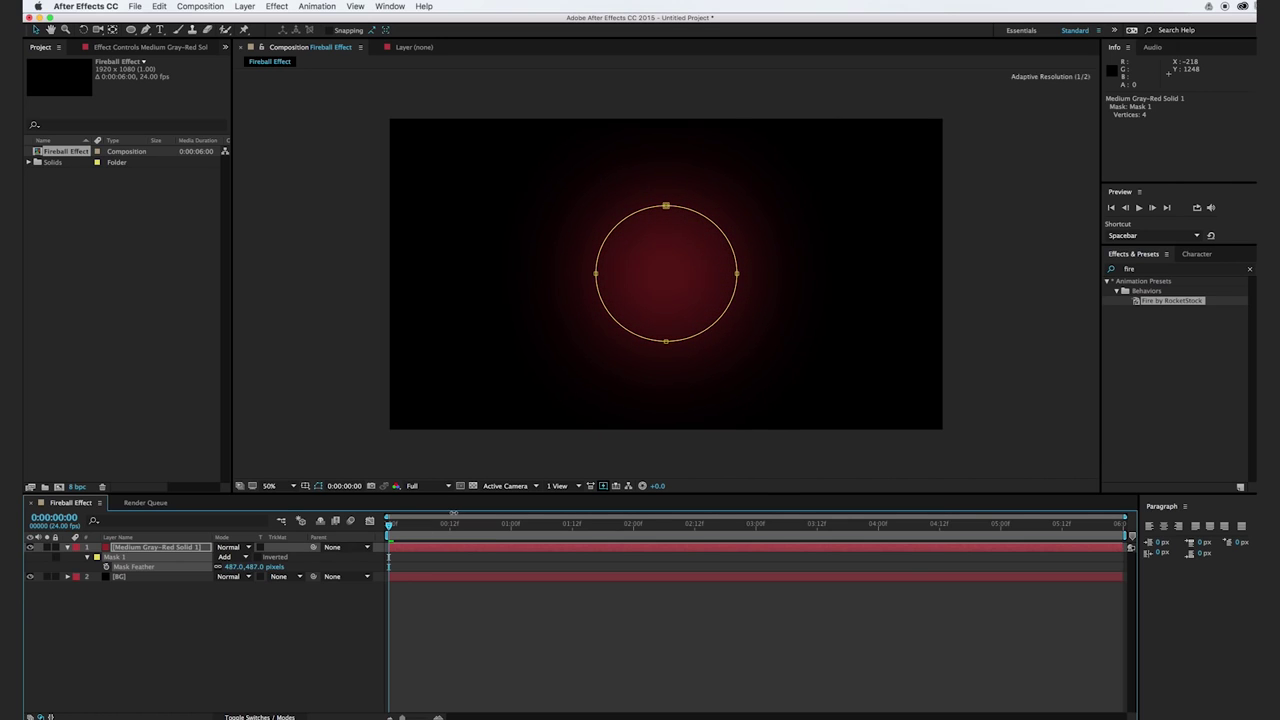
click(244, 548)
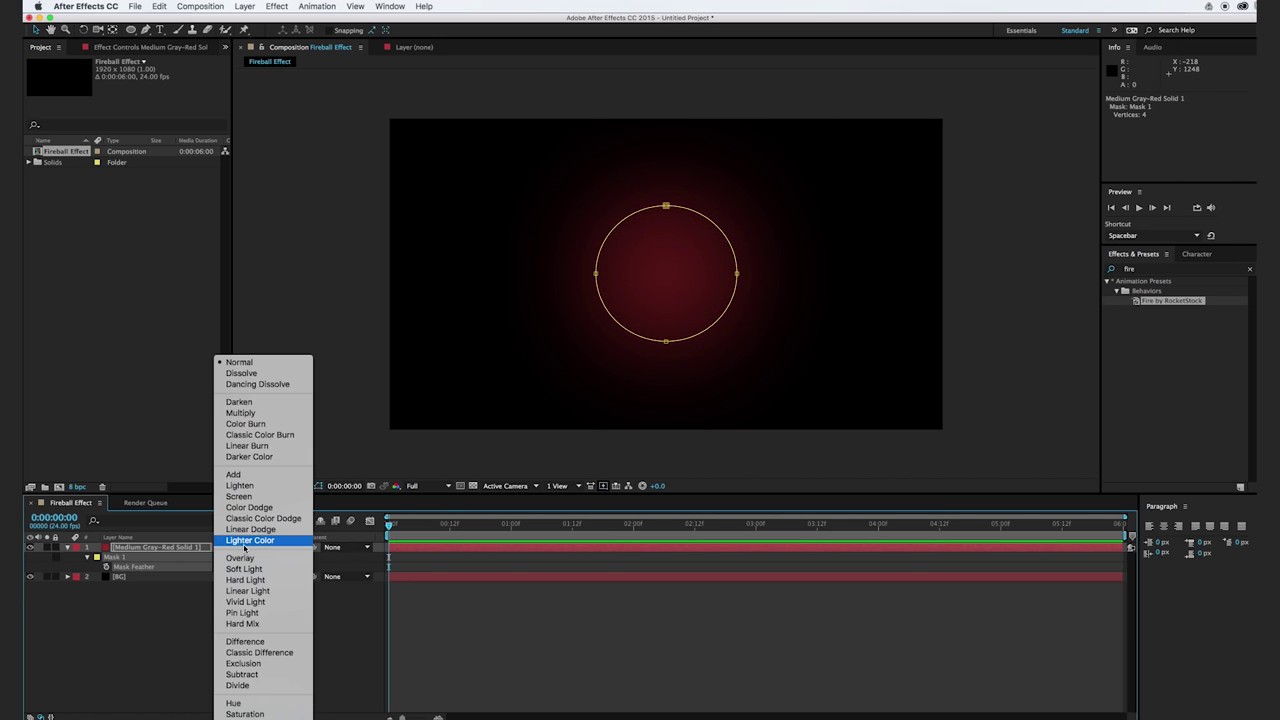
click(238, 474)
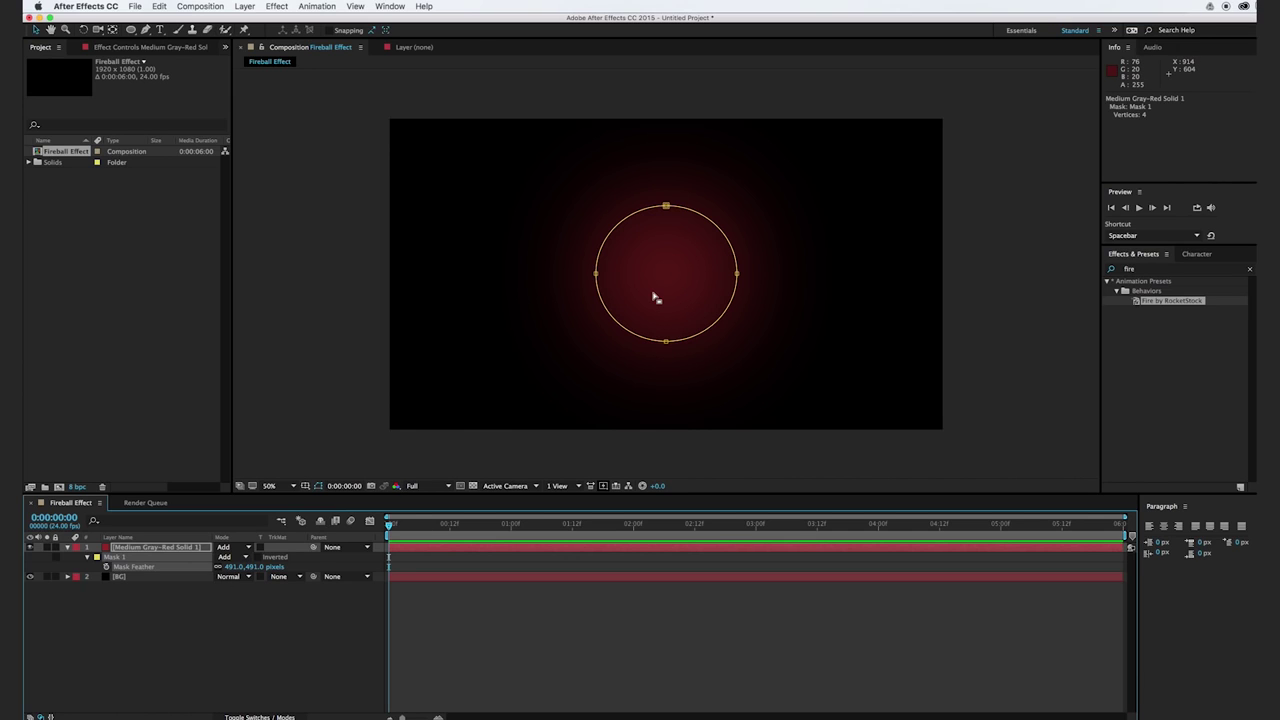
- Rename the red solid layer as Glowing BG
click(190, 548)
key(Return)
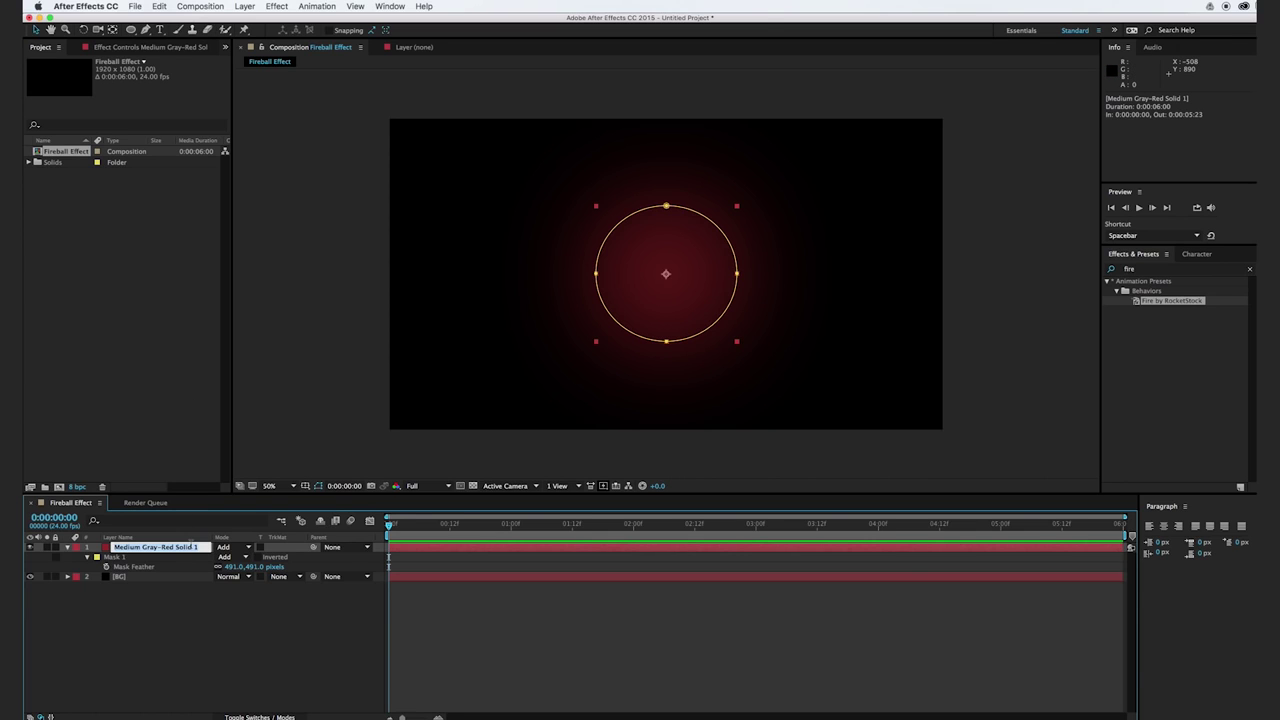
text(Glowing BG)
click(225, 614)
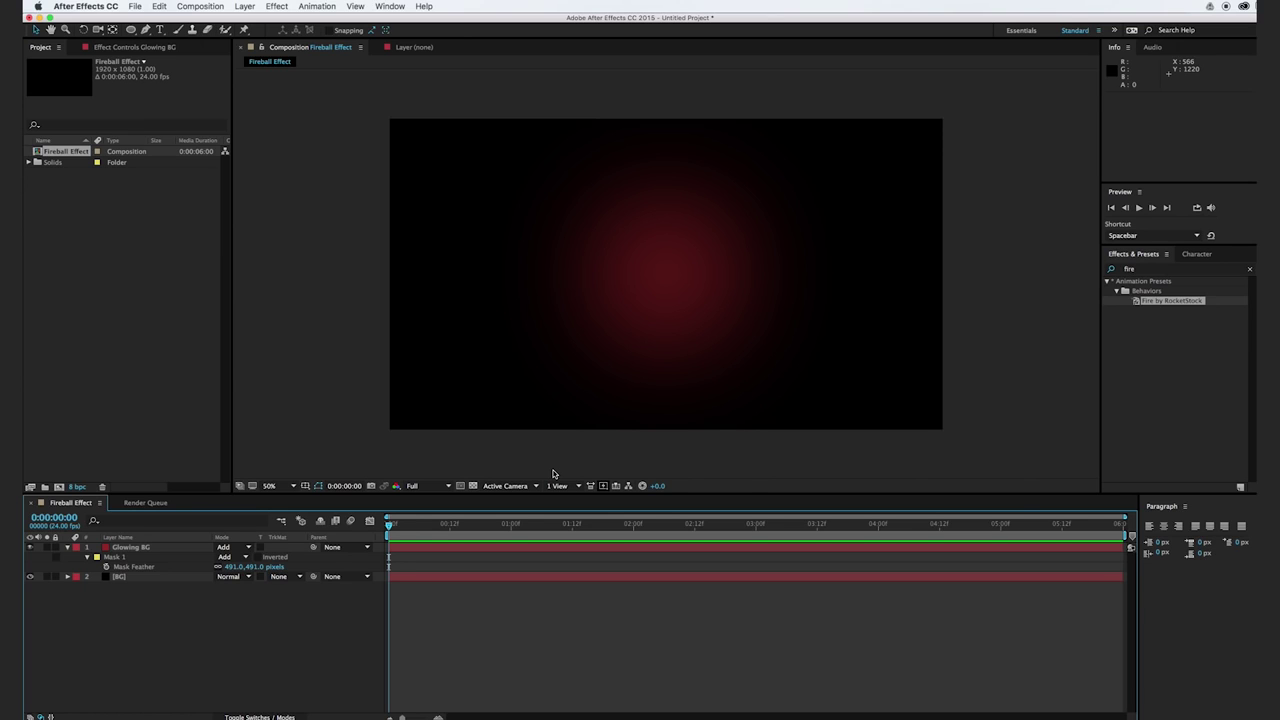
- Create a full-frame solid named Fire Layer above the Glowing BG layer, keeping the dark red colour
key(super+y)
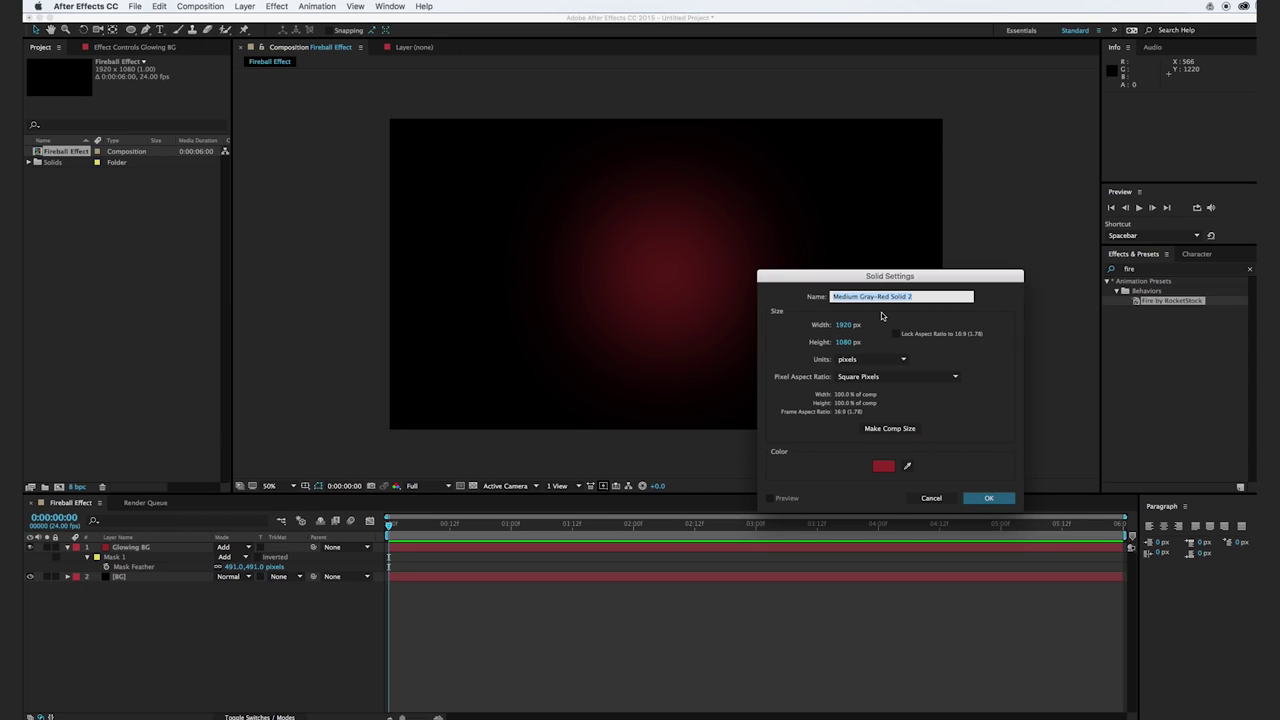
text(f)
key(Return)
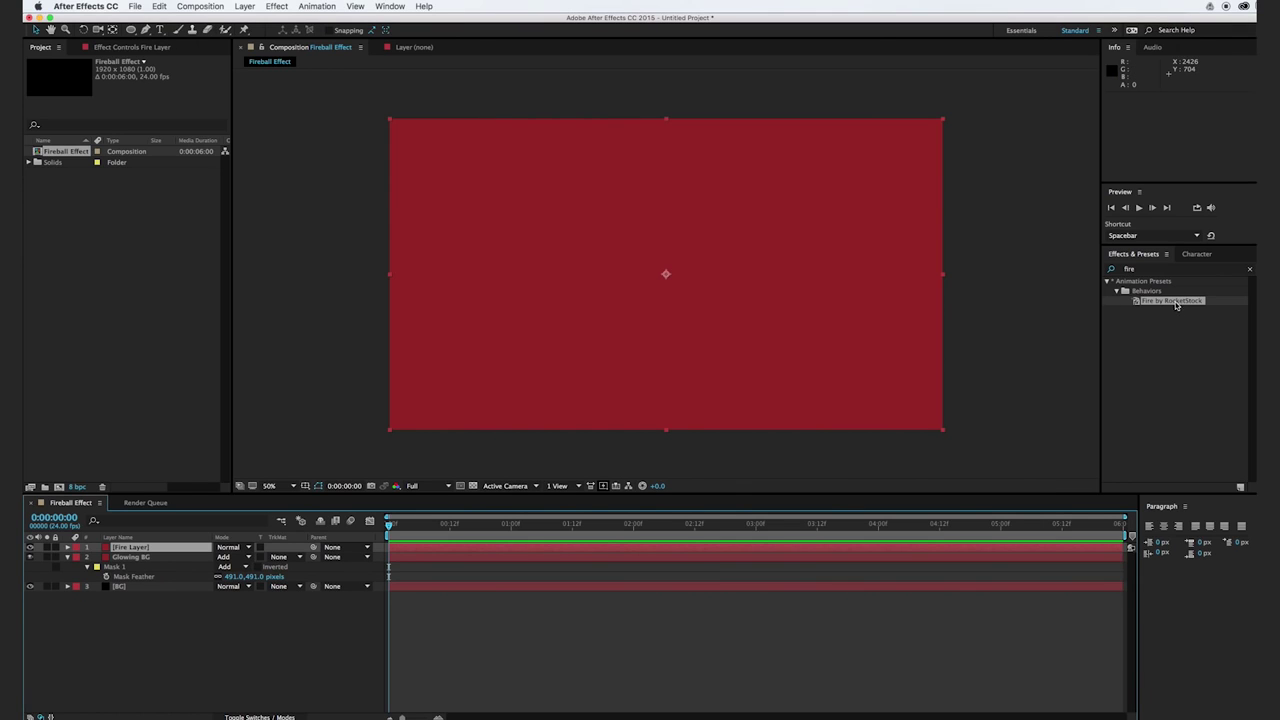
- Apply the Fire by RocketStock preset to the Fire Layer and scrub the timeline to preview the fire
drag(1181, 304, 766, 324)
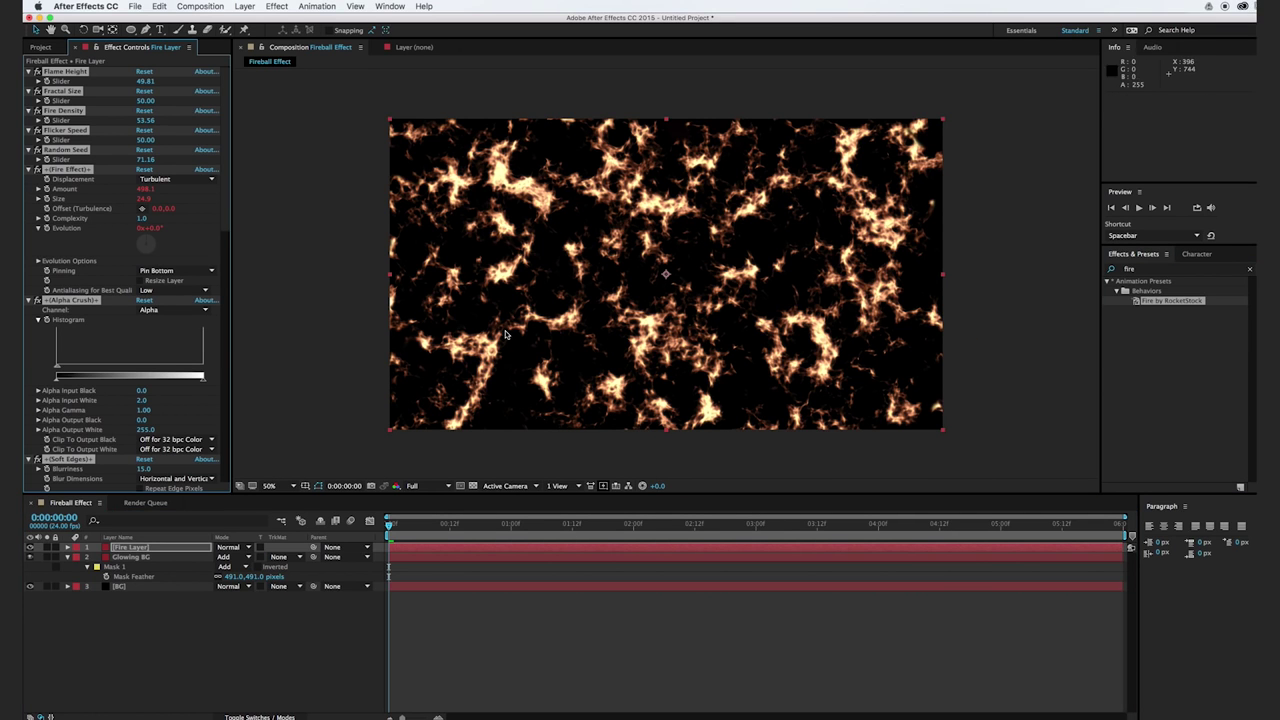
mouse_move(395, 532)
mouse_down()
mouse_move(714, 532)
mouse_move(374, 546)
mouse_up()
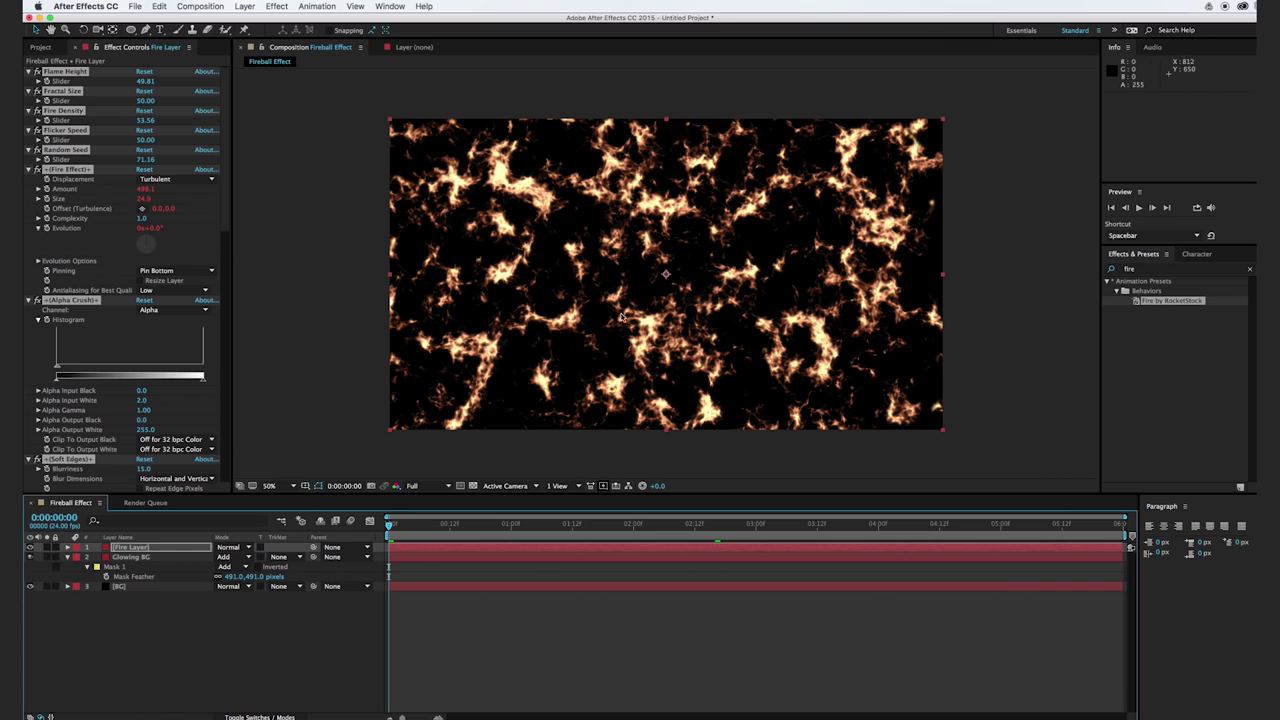
click(312, 315)
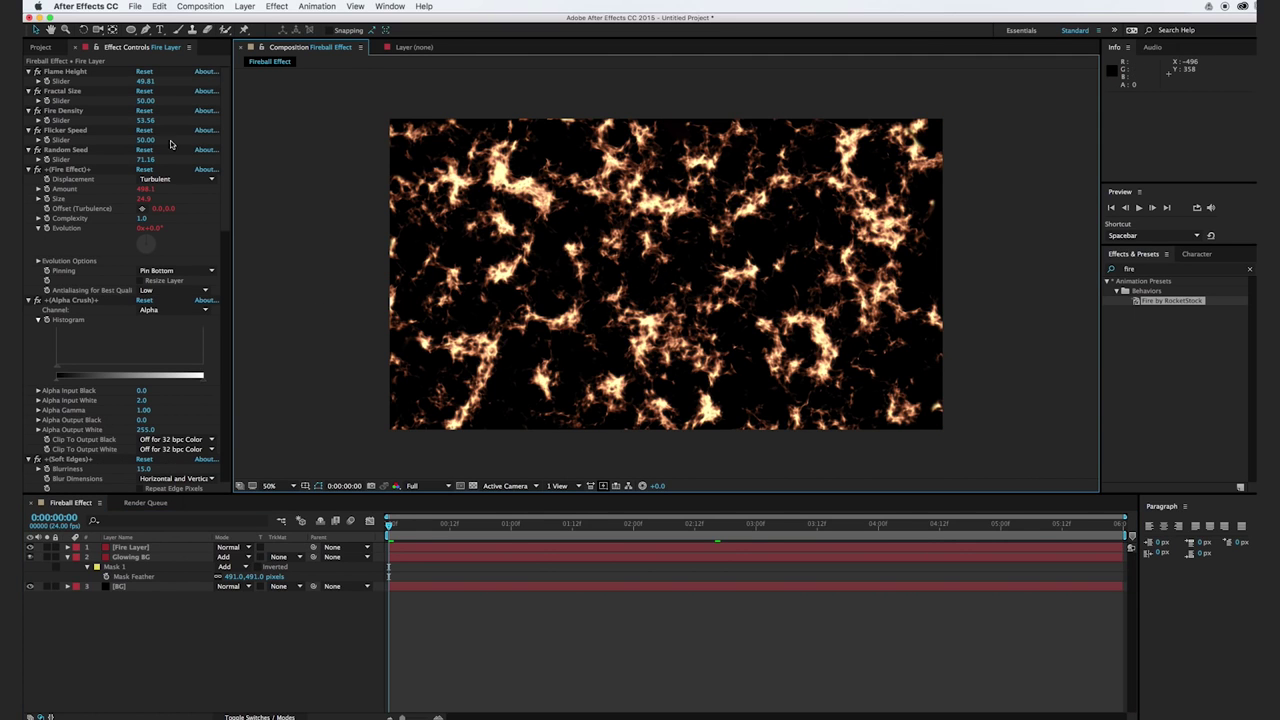
- Set the fire's Fractal Size to 22 and Fire Density to 29.56, and preview it up to 0:00:03:15
drag(146, 104, 133, 103)
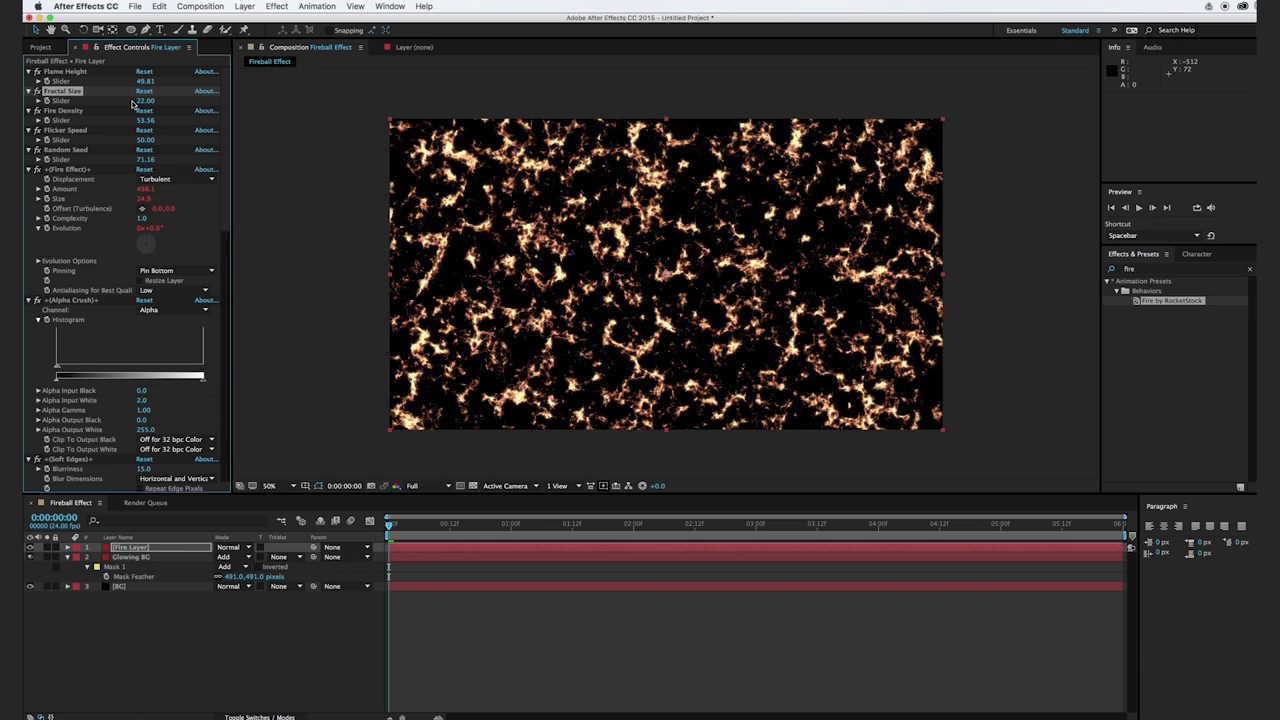
drag(141, 120, 117, 121)
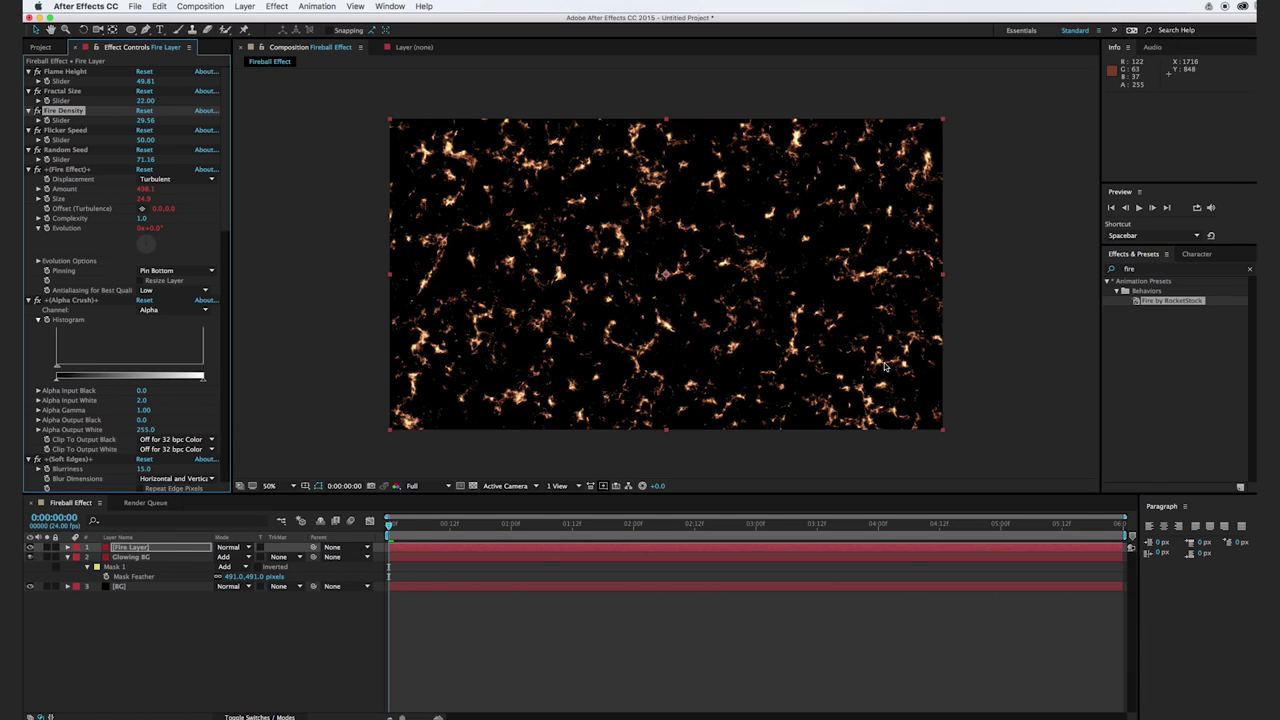
drag(392, 530, 829, 532)
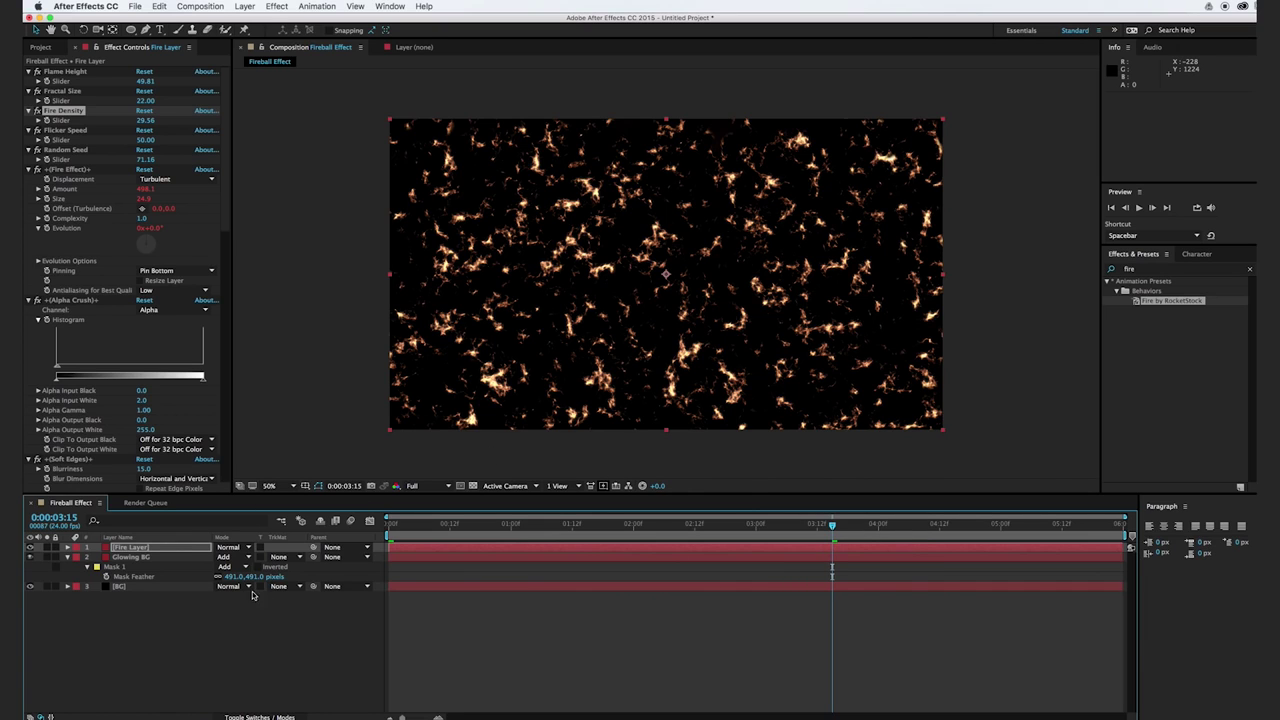
- Pre-compose the Fire Layer as Fire BG, moving all attributes into the new composition
click(185, 549)
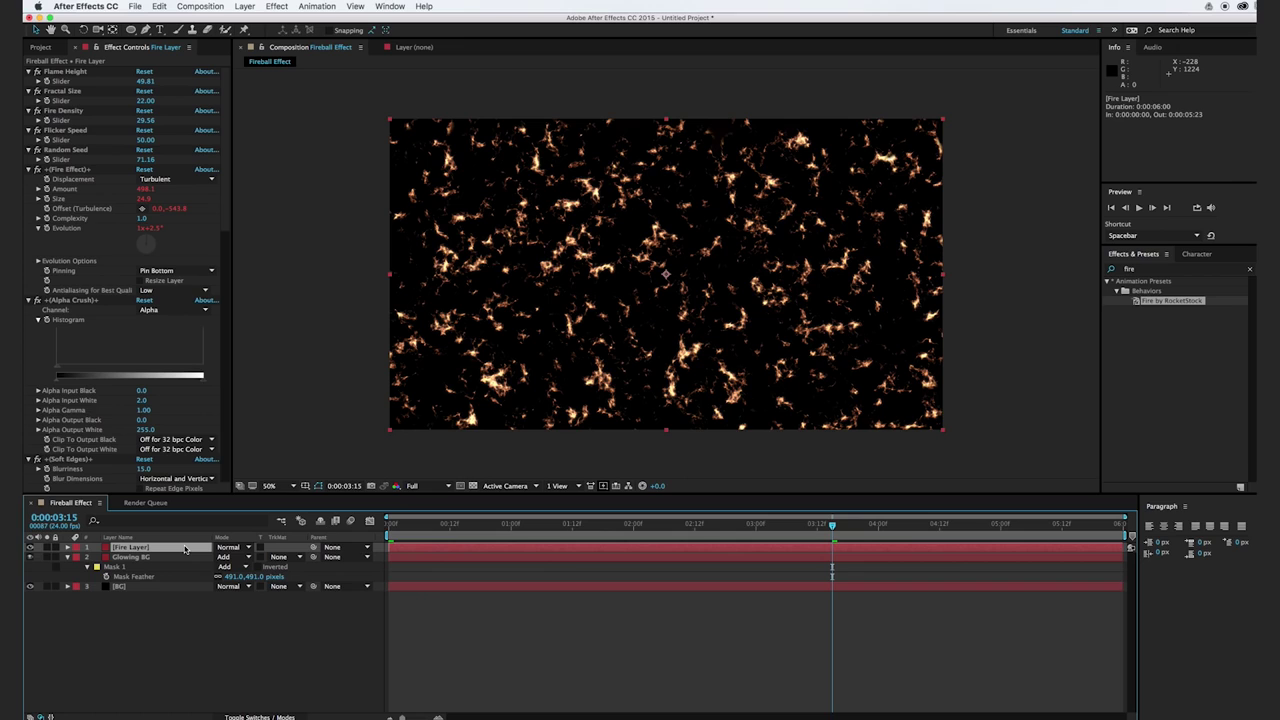
key(super+shift+c)
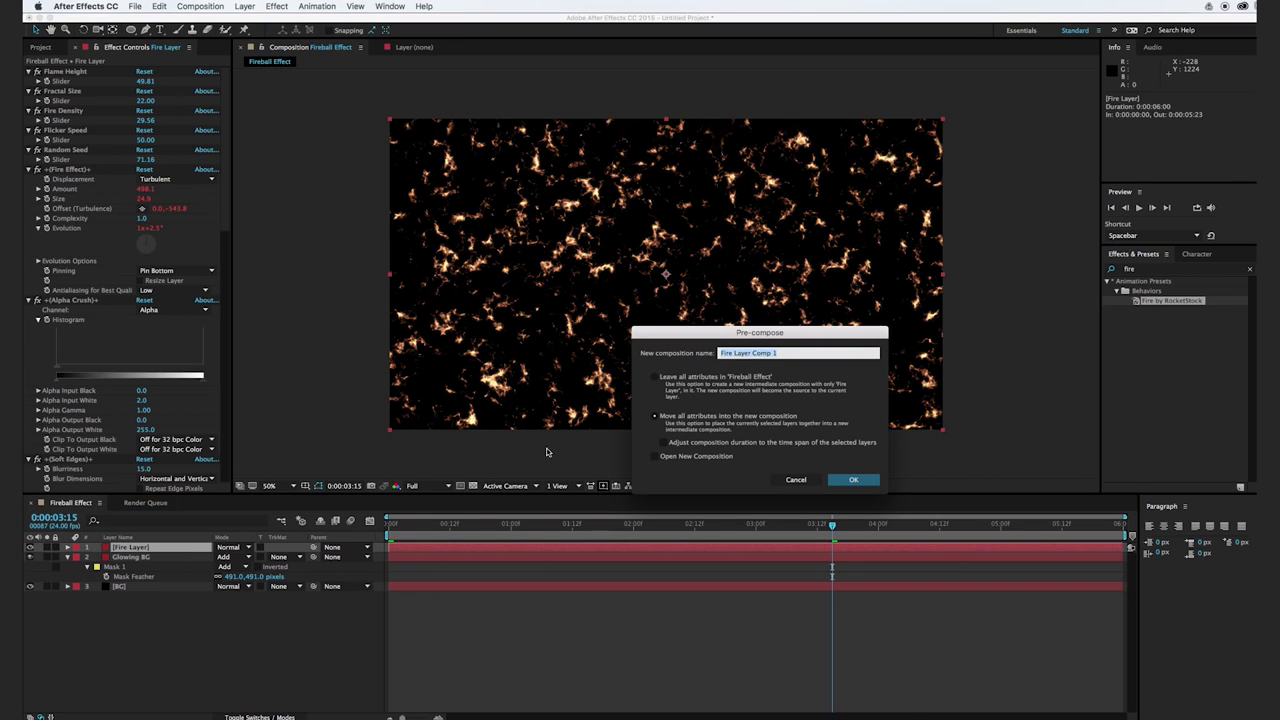
click(726, 418)
text(F)
key(Return)
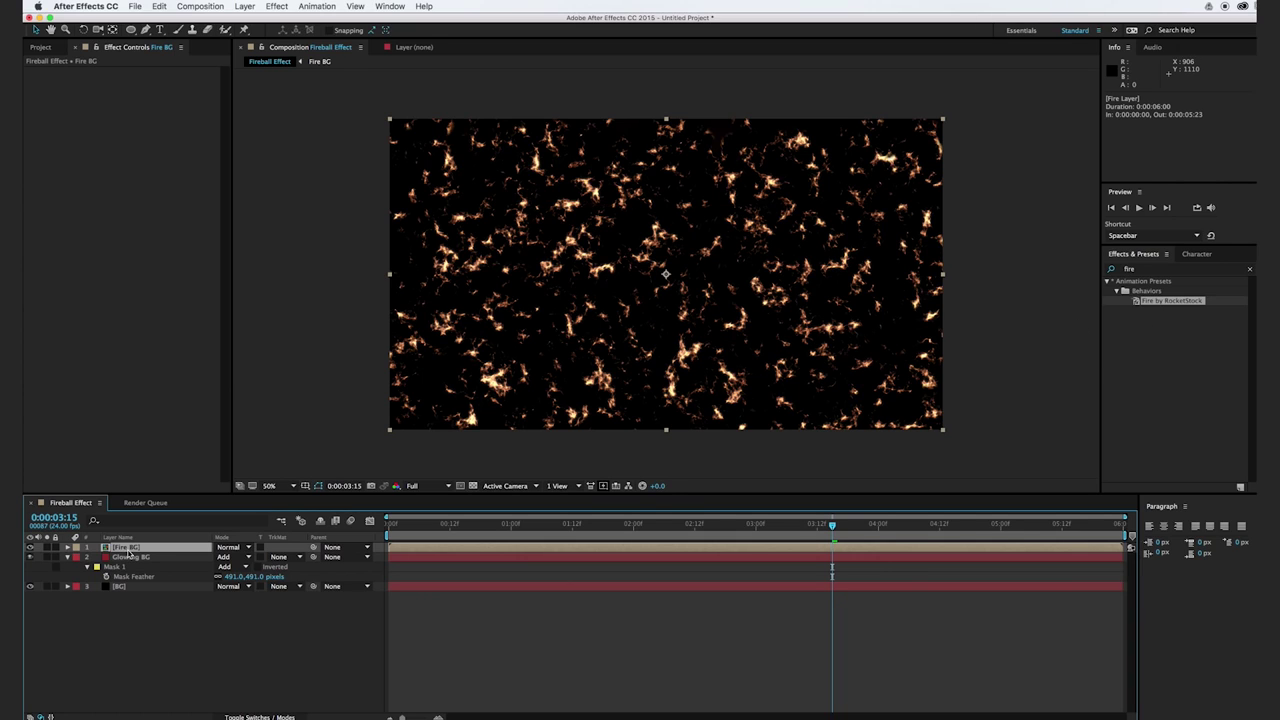
- Duplicate the Fire BG layer and set the blending mode of both copies to Add
key(super+d)
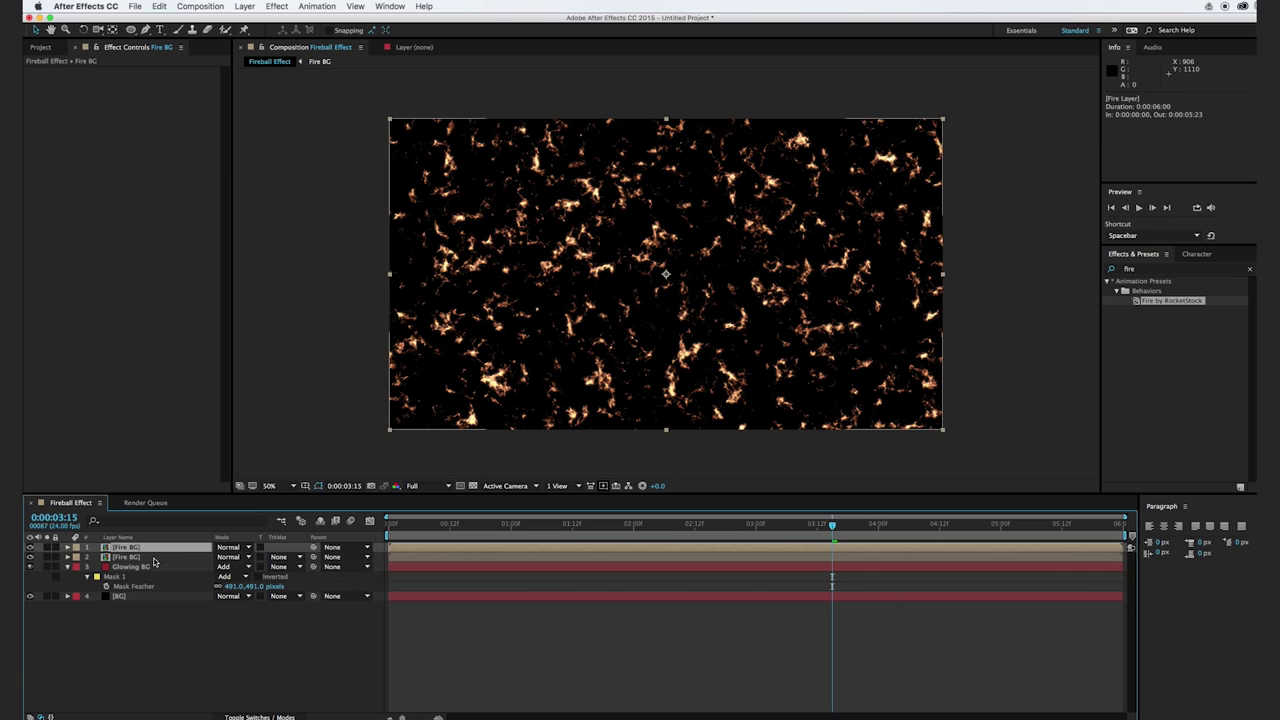
shift+click(153, 557)
click(232, 557)
click(235, 474)
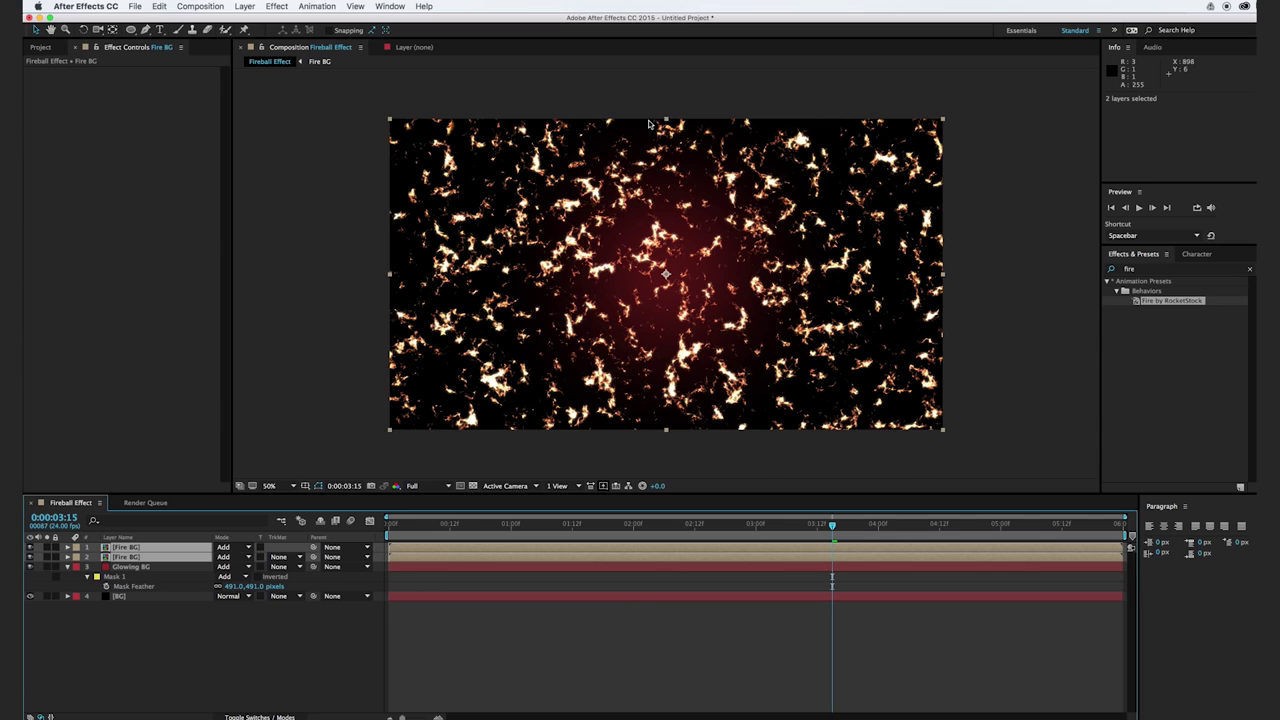
click(362, 276)
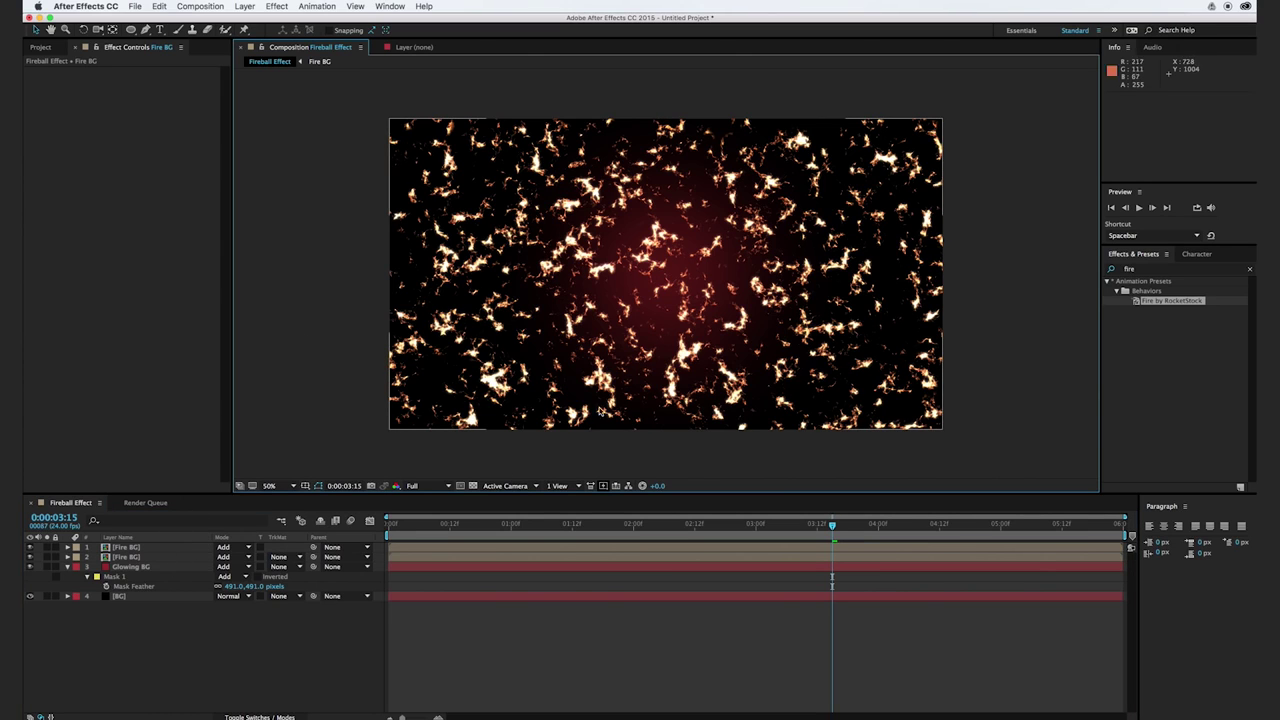
- Create a comp-sized solid named Fire 2 and apply the Fire by RocketStock preset to it
key(super+y)
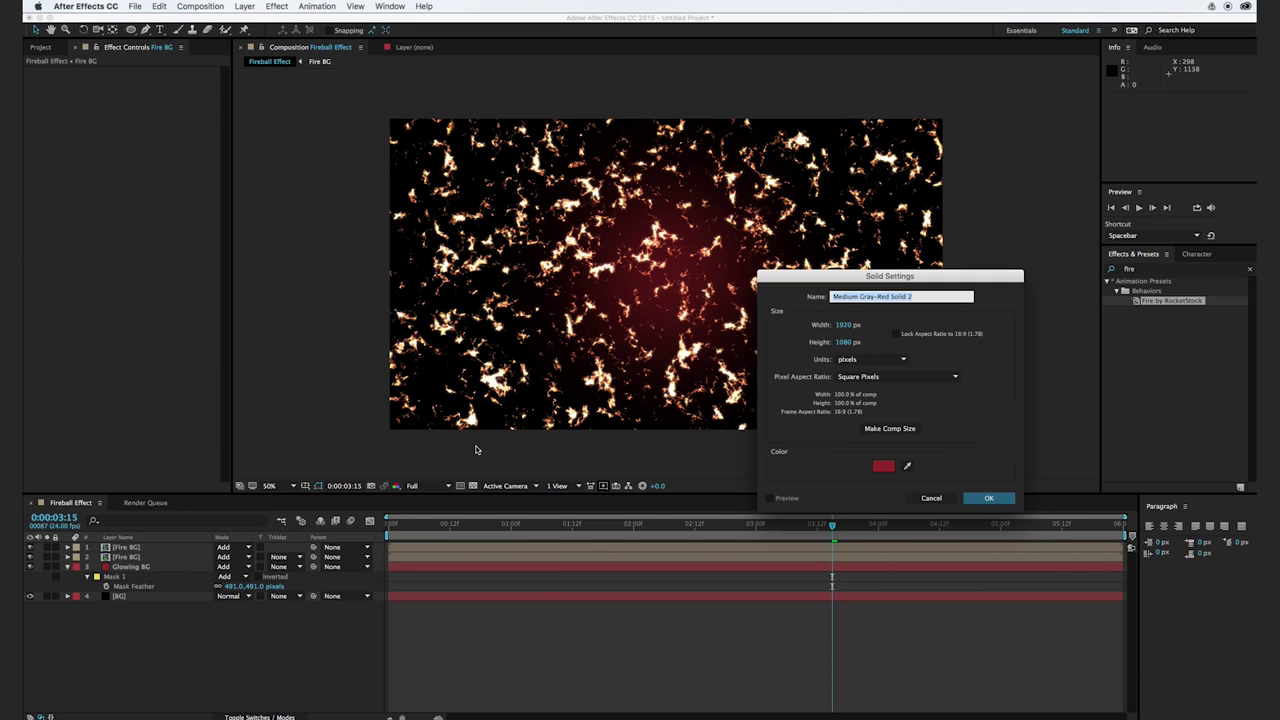
text(f)
key(Return)
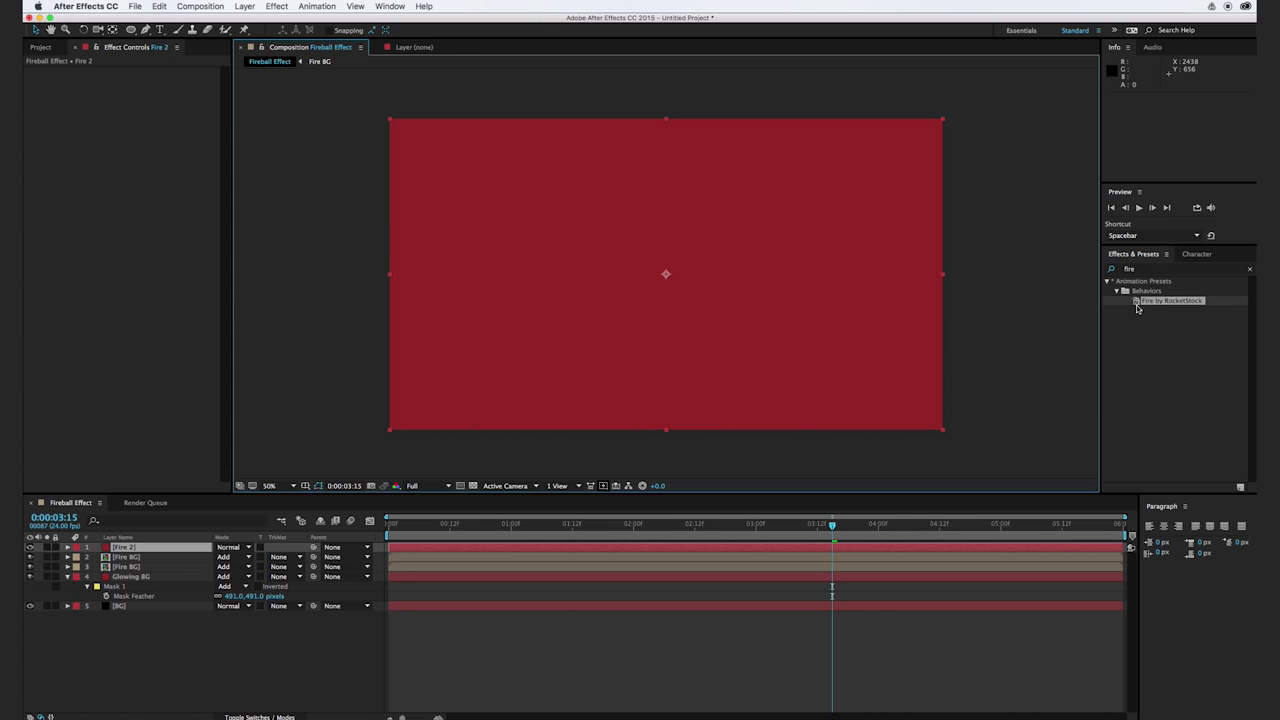
drag(1168, 301, 790, 341)
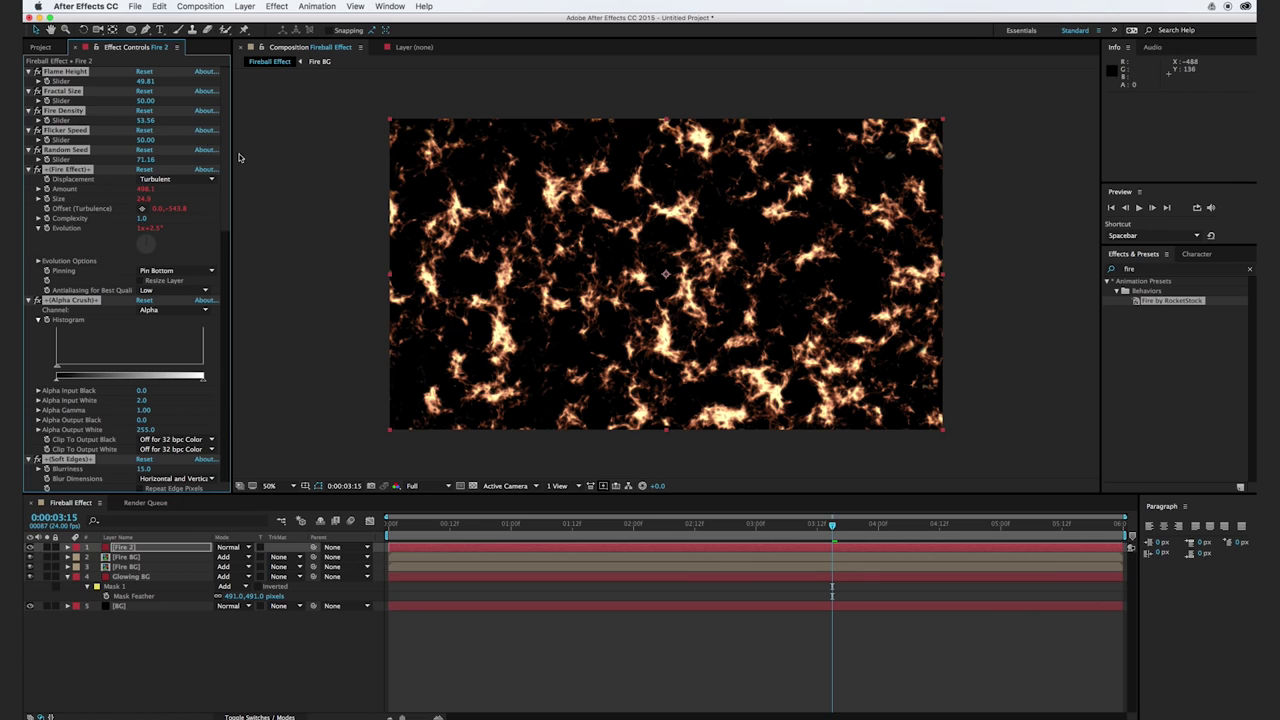
- Set the Fire 2 layer's Fractal Size to 21, Fire Density to 66.56 and Random Seed to 79.16
drag(148, 101, 128, 104)
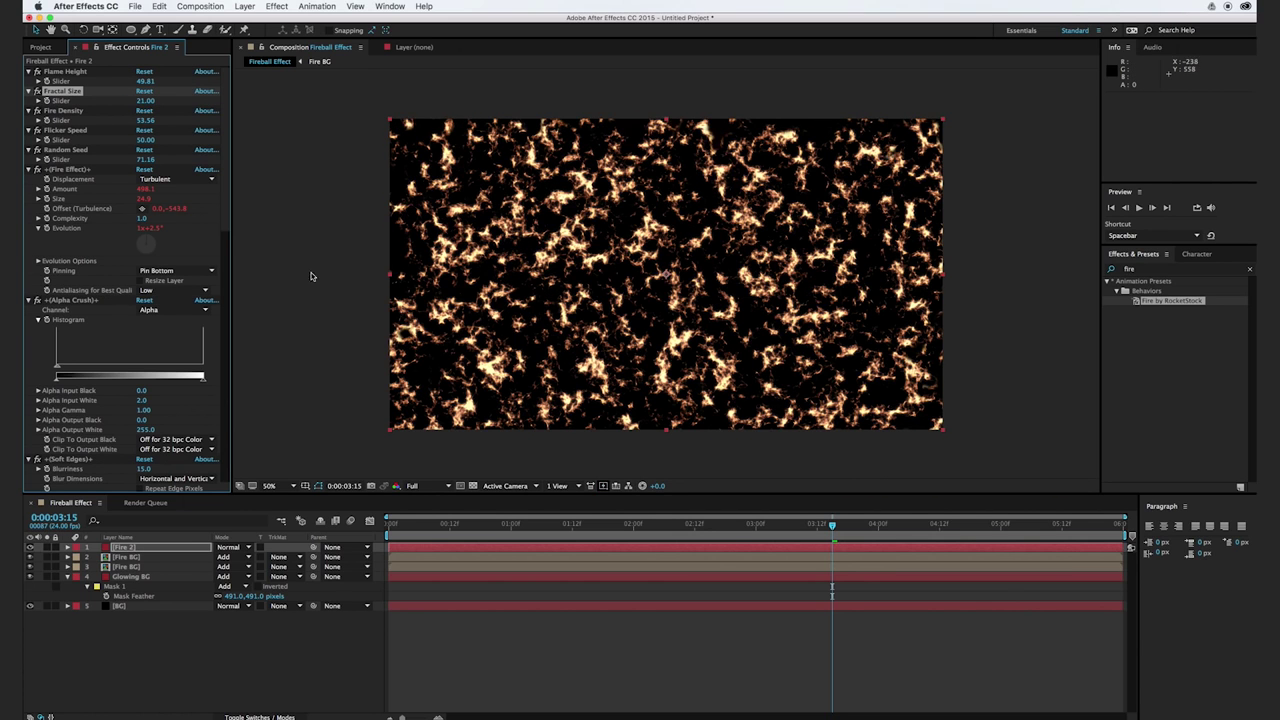
drag(144, 120, 153, 120)
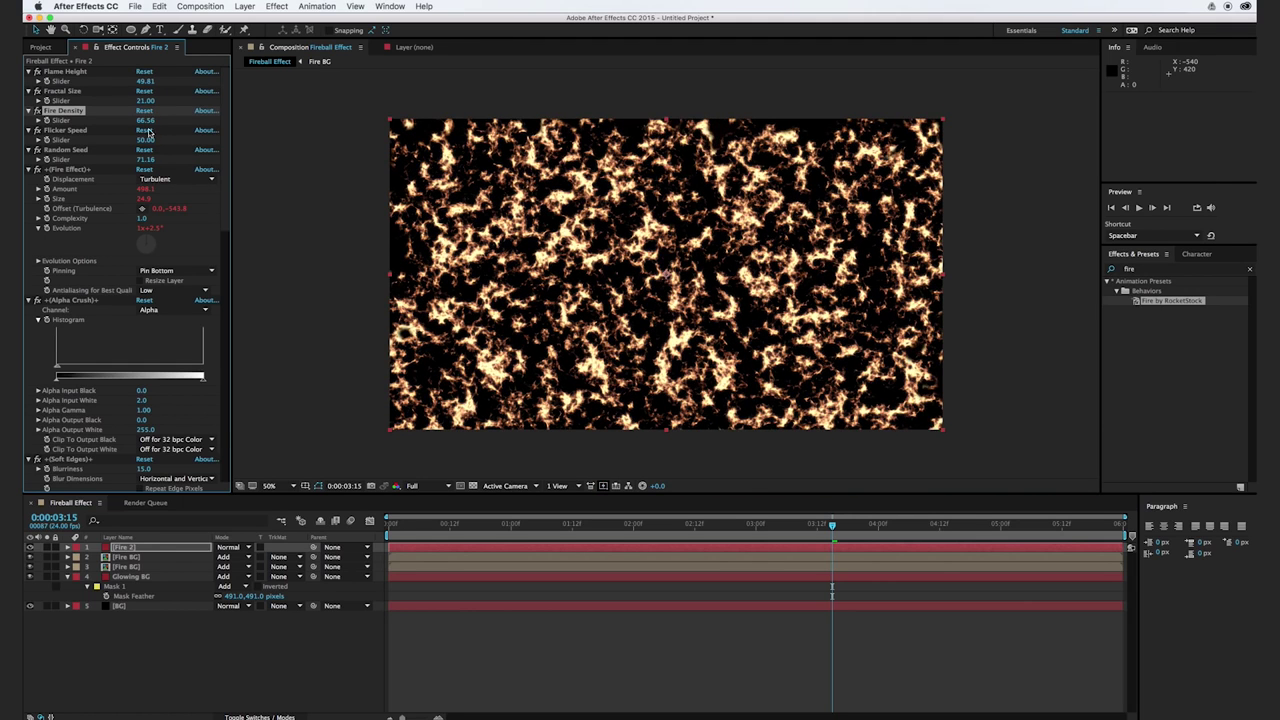
drag(143, 162, 158, 166)
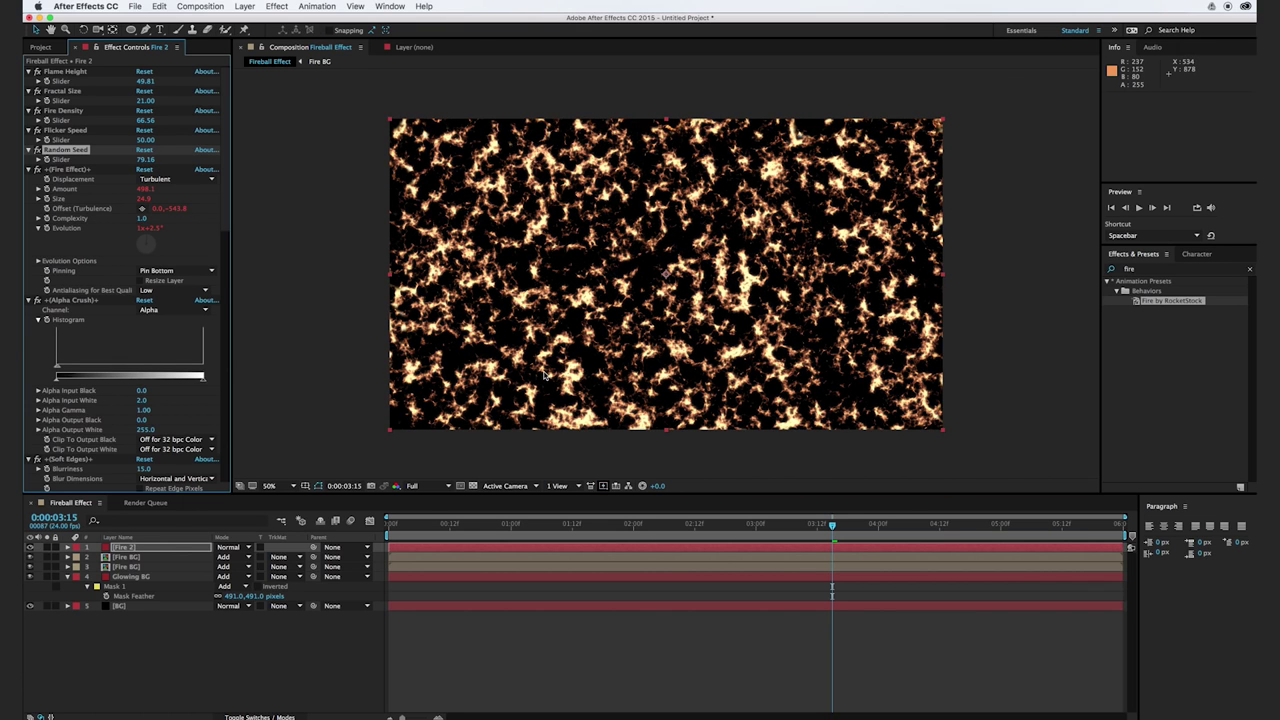
- Pre-compose the Fire 2 layer as Fire BG 2, moving all attributes, and set its blending mode to Add
click(153, 550)
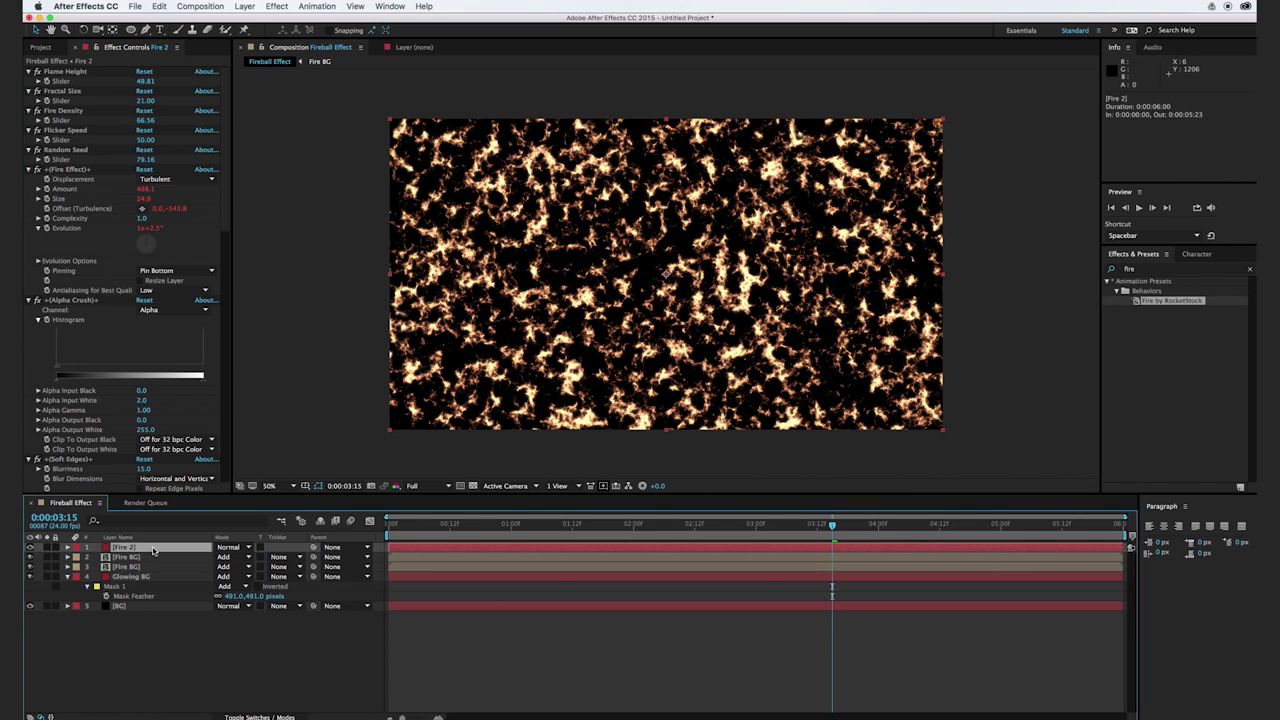
key(super+shift+c)
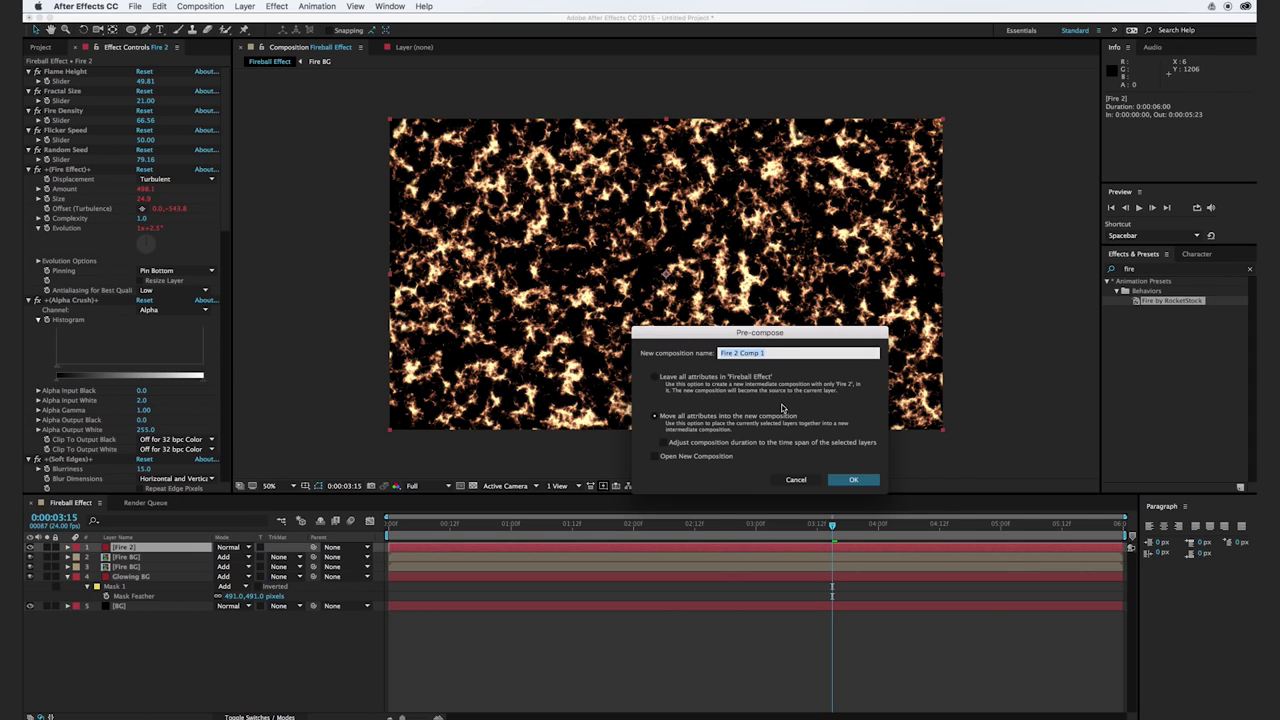
text(Fi)
key(Return)
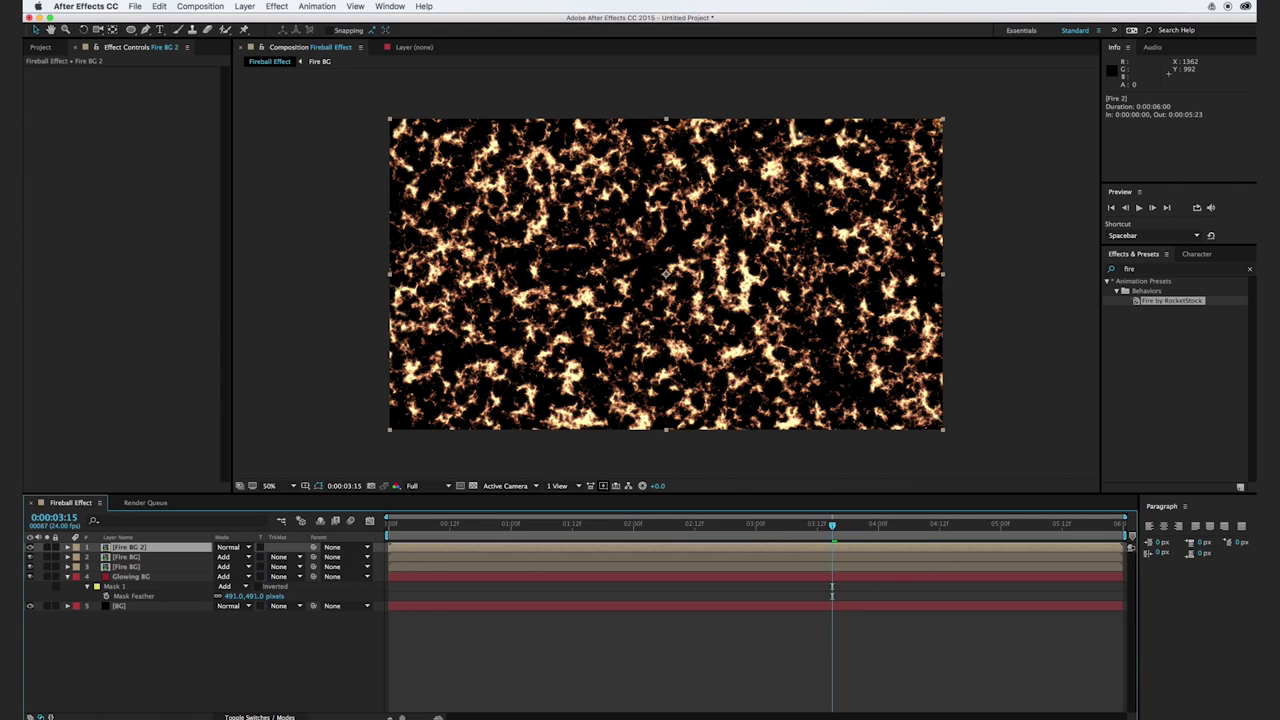
click(233, 548)
click(240, 474)
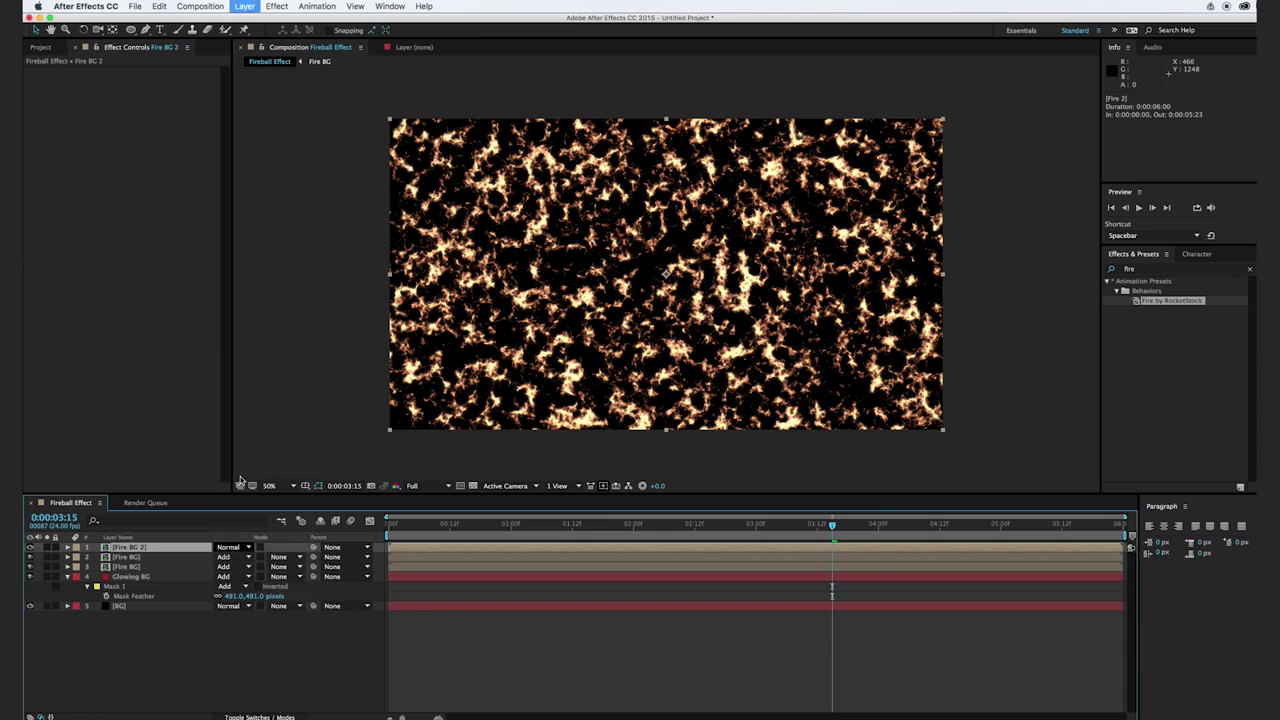
click(120, 557)
click(120, 566)
click(118, 558)
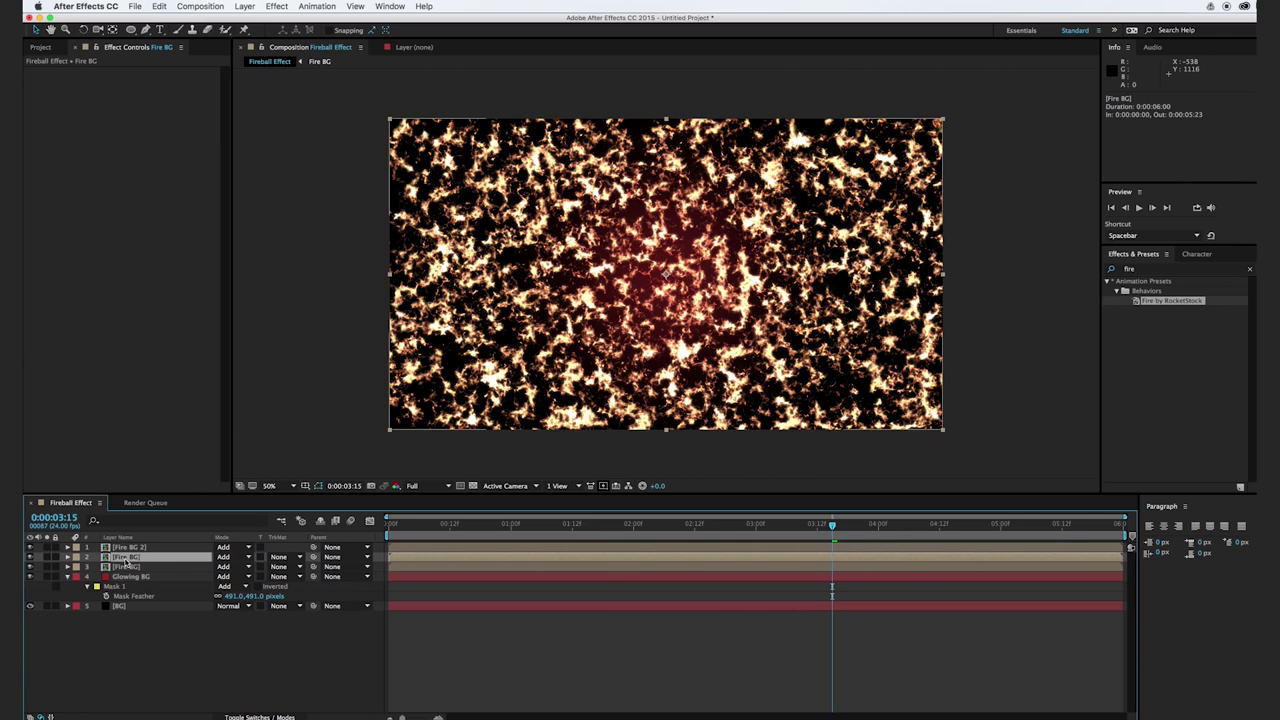
- Draw a wide rectangular mask on Fire BG 2 that covers the lower third of the frame and extends beyond its edges
click(130, 548)
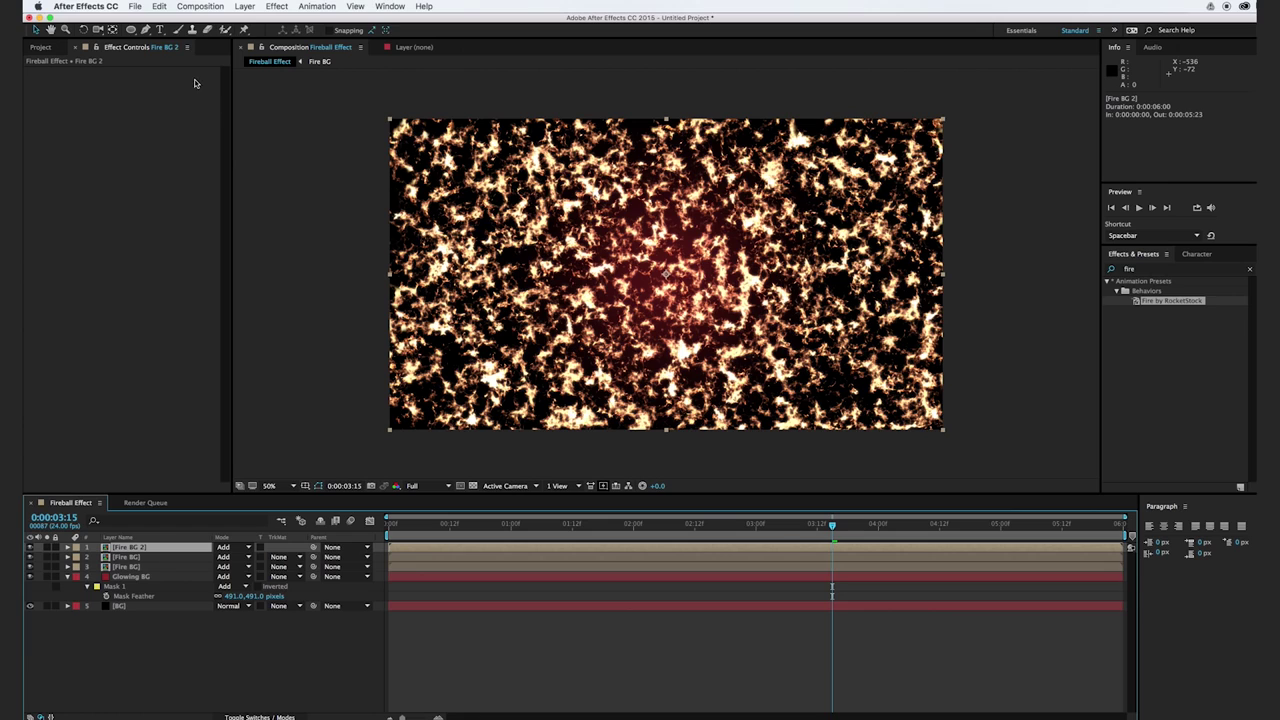
drag(131, 31, 187, 36)
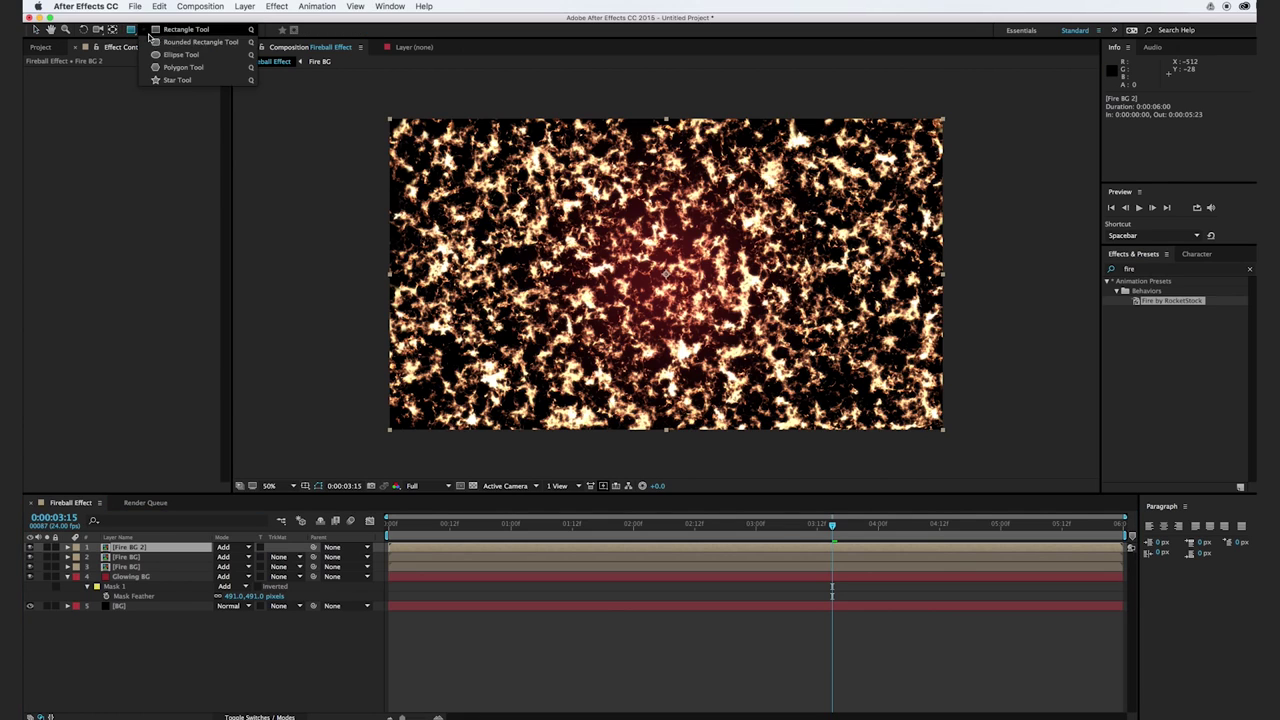
key(comma)
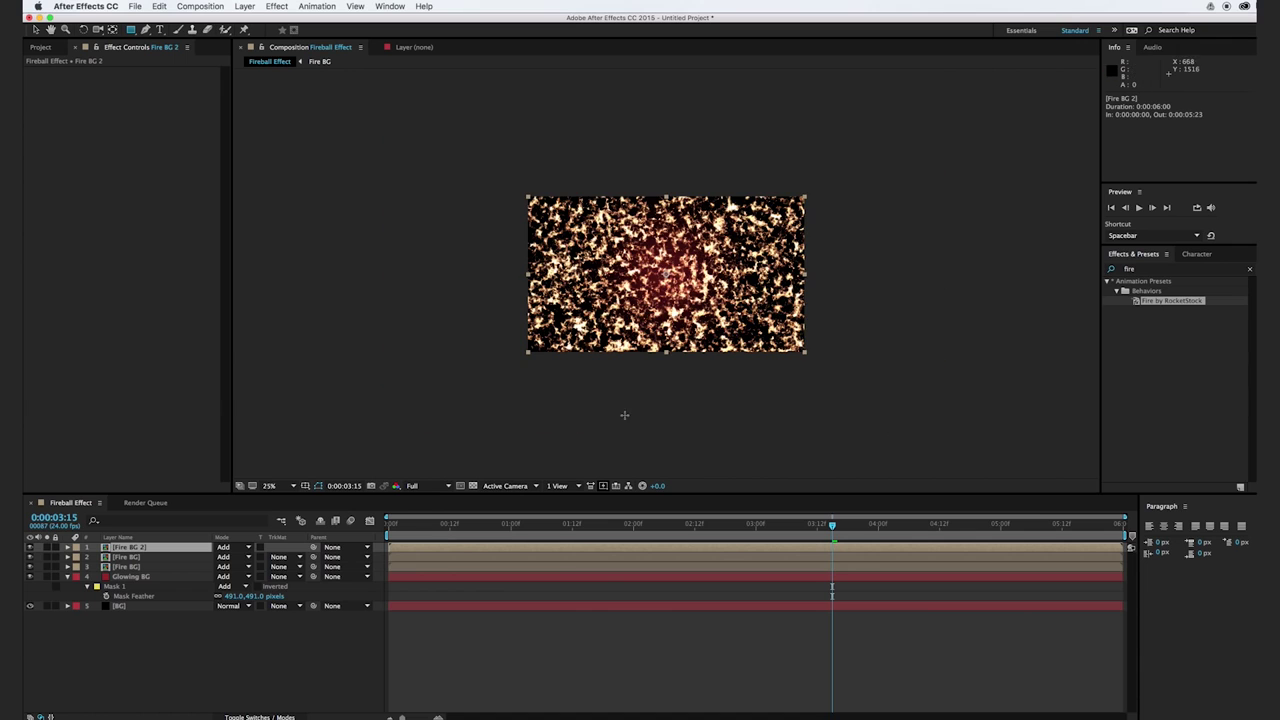
drag(415, 421, 910, 295)
key(period)
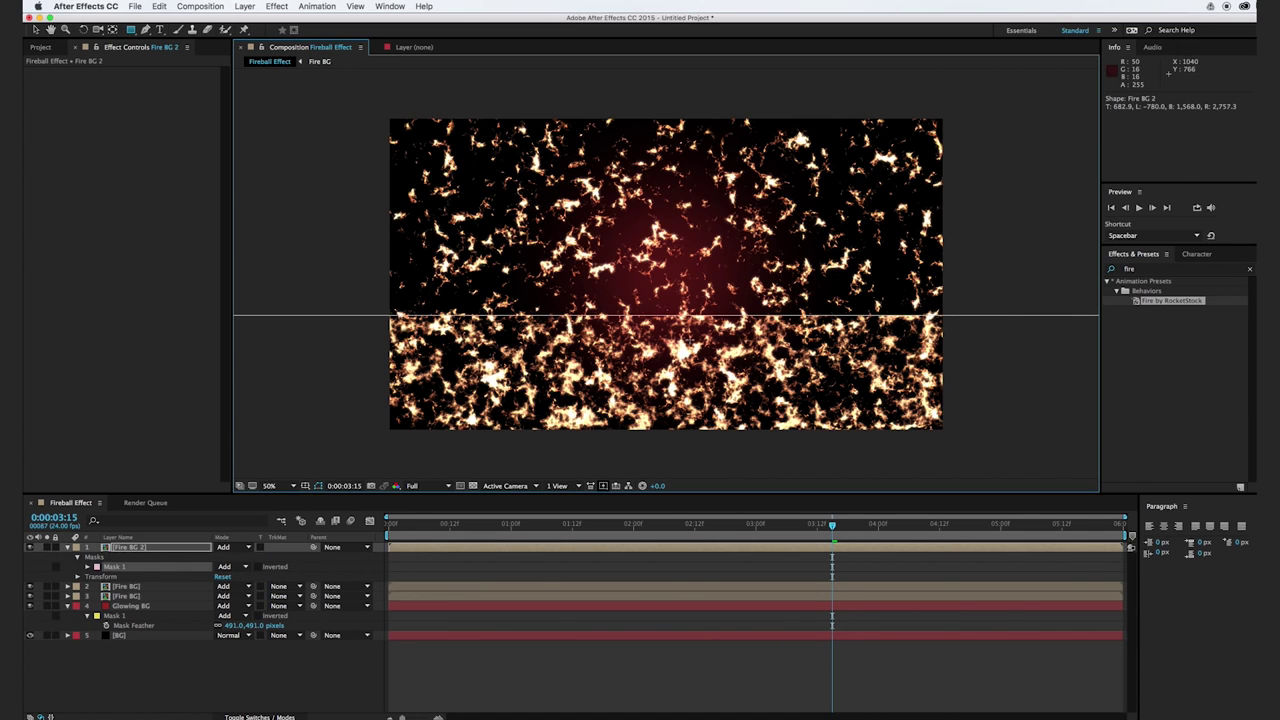
- Set the Fire BG 2 mask's feather to 400 pixels and move the mask slightly downward
key(f)
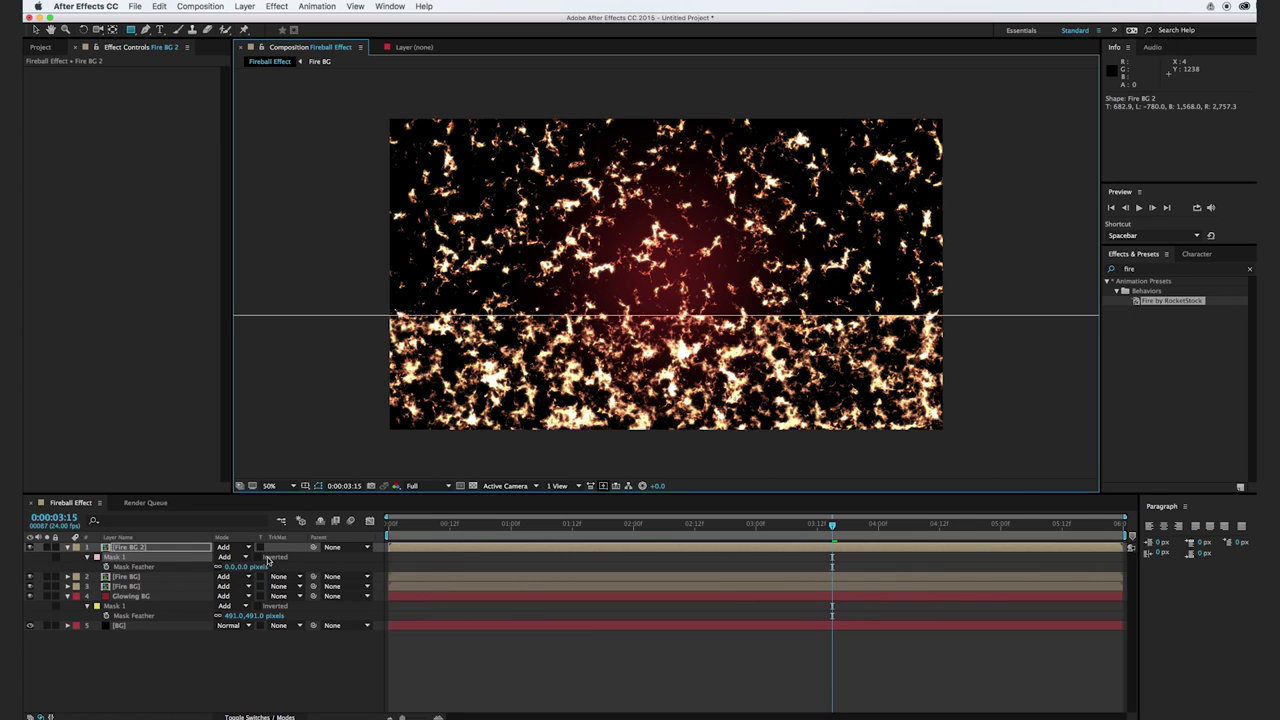
drag(226, 568, 443, 557)
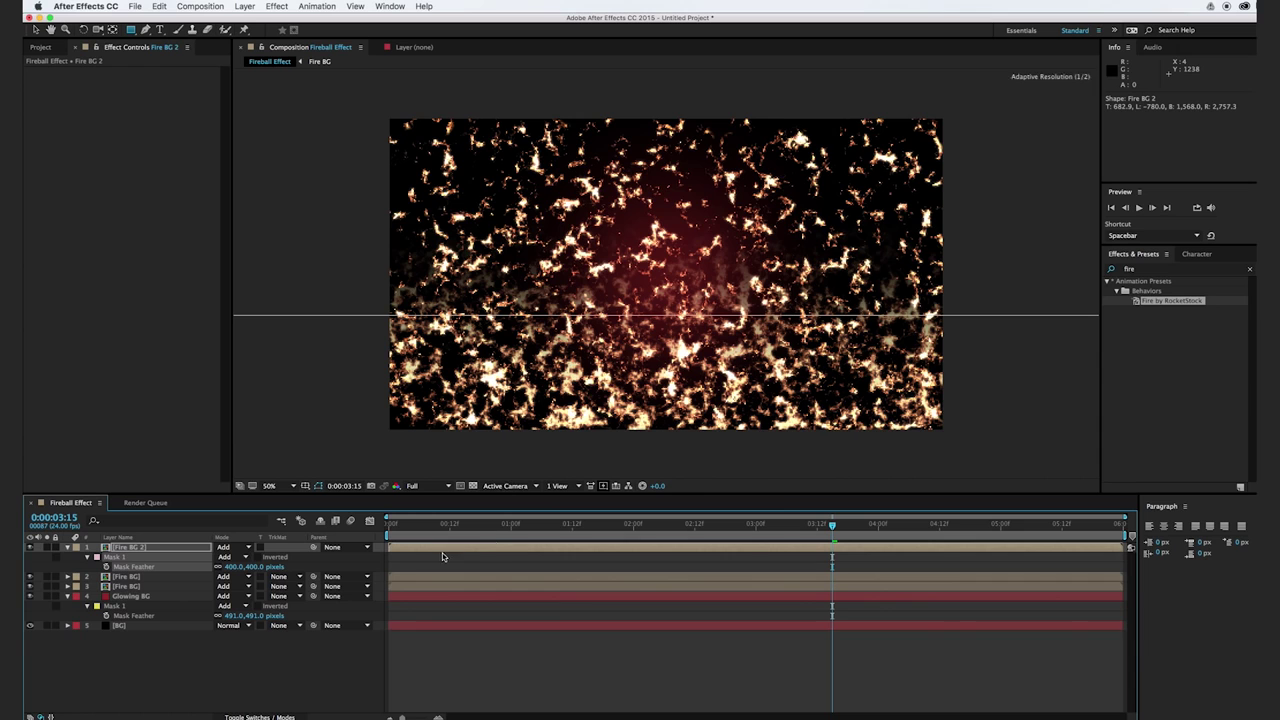
click(637, 320)
drag(637, 320, 638, 325)
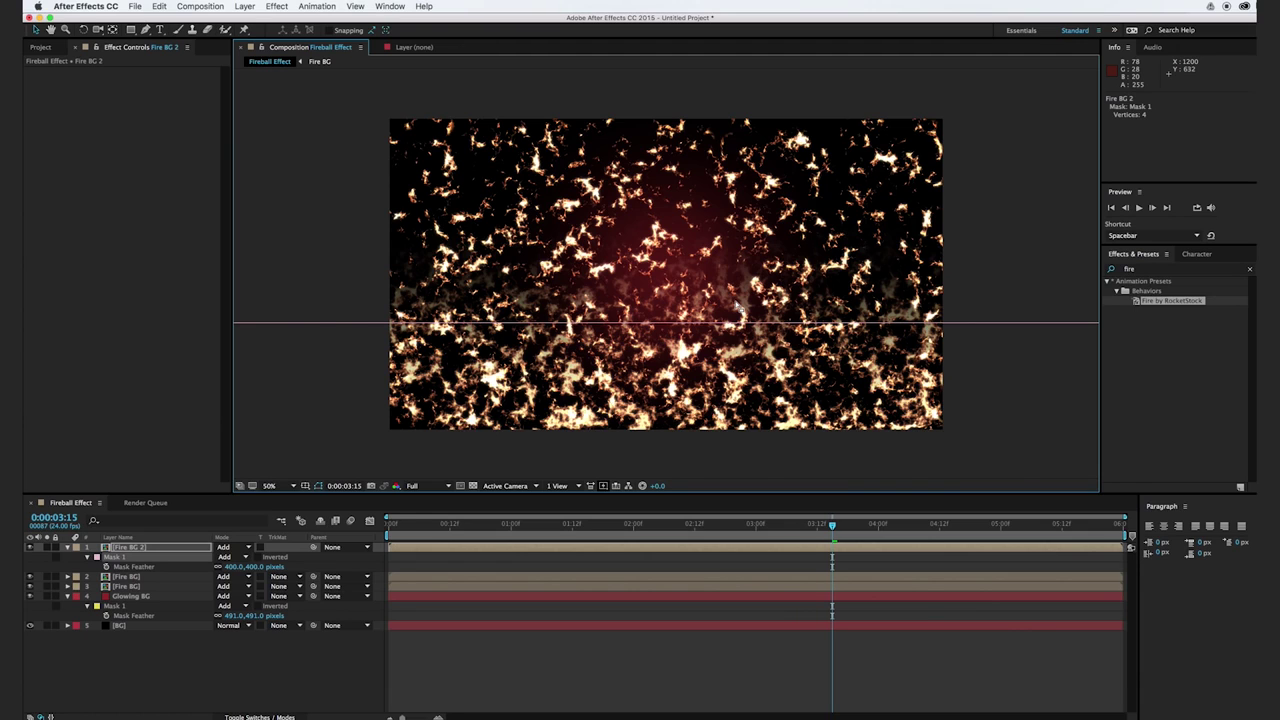
- Pre-compose the three fire layers together as Fire Texture and set the new layer's blending mode to Add
click(154, 587)
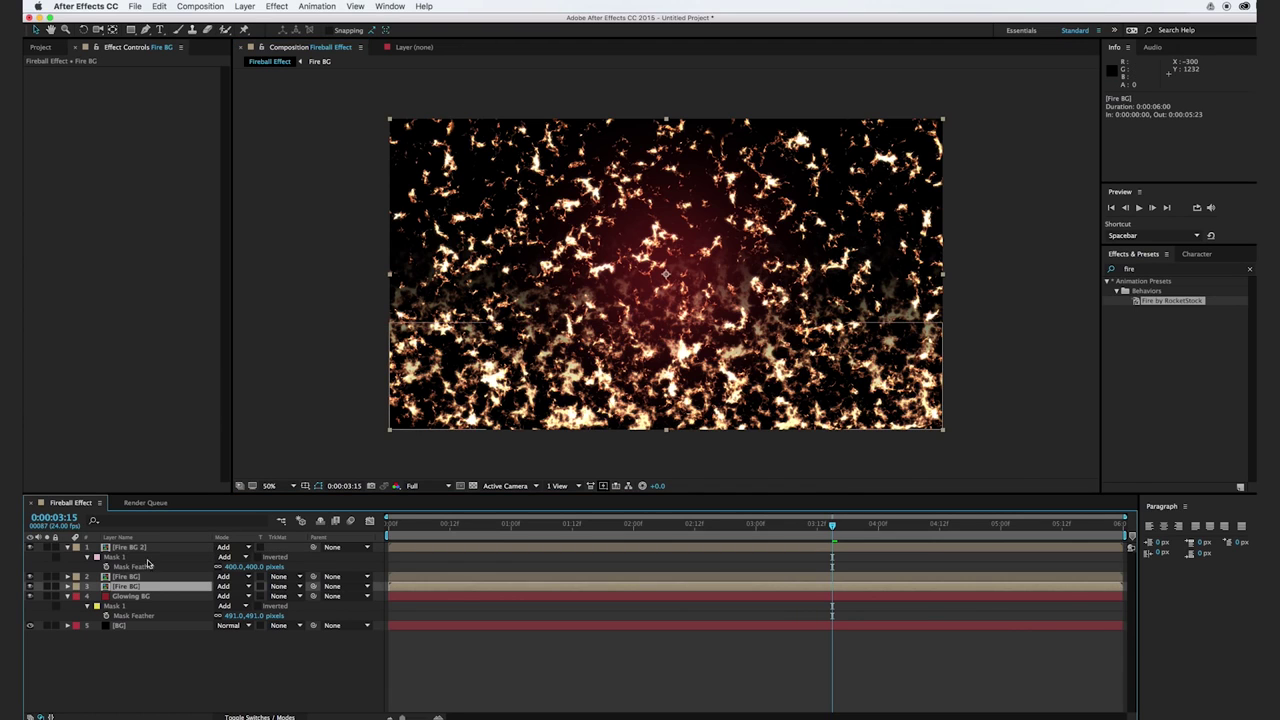
shift+click(150, 548)
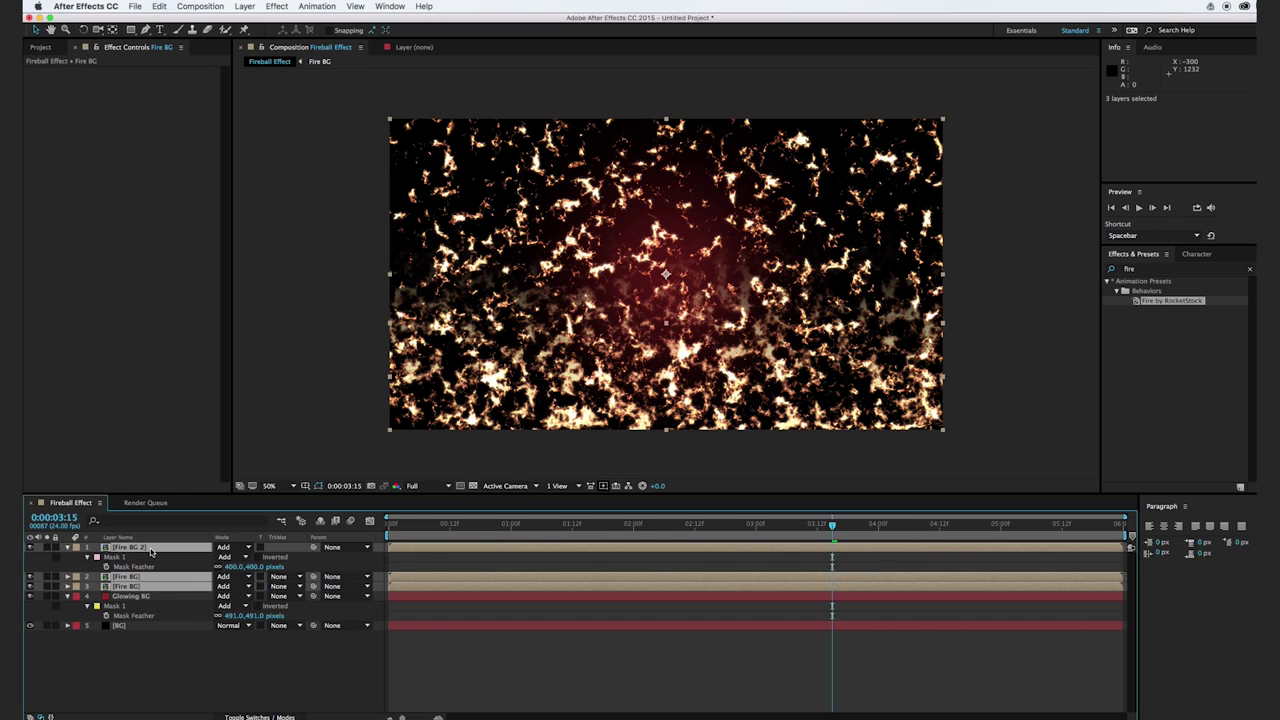
key(super+shift+c)
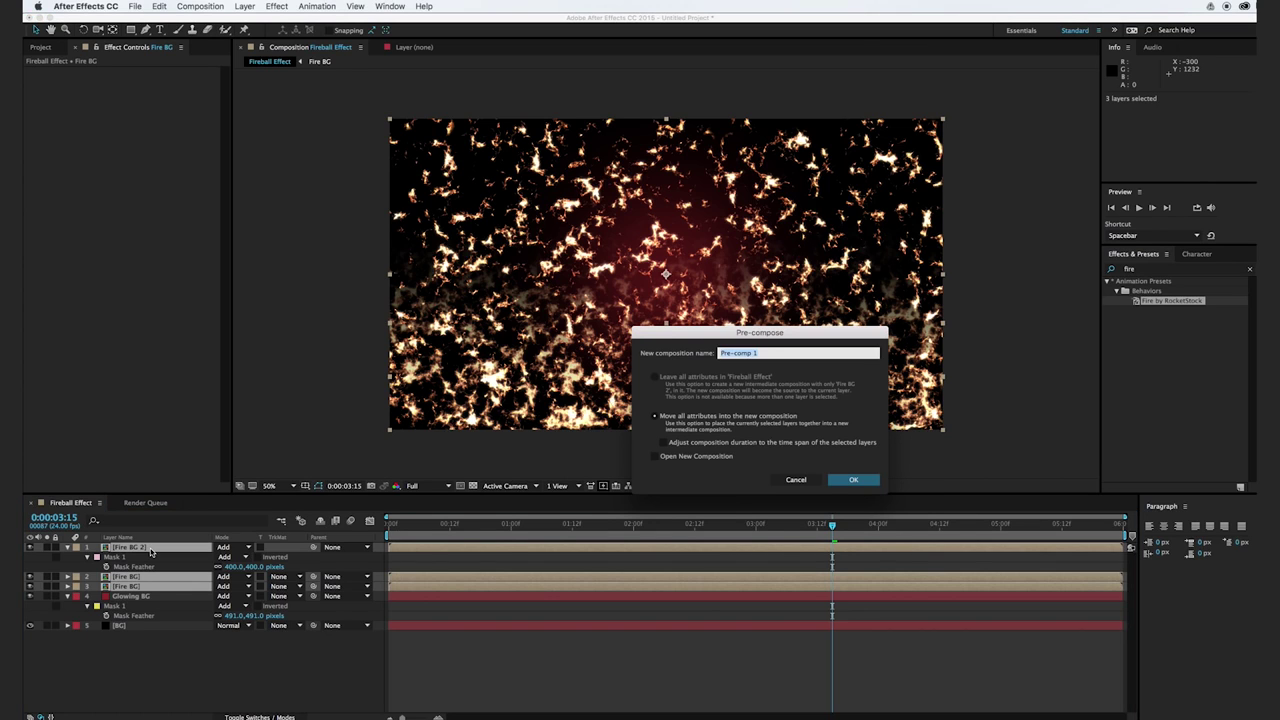
text(Fire Texture)
key(Return)
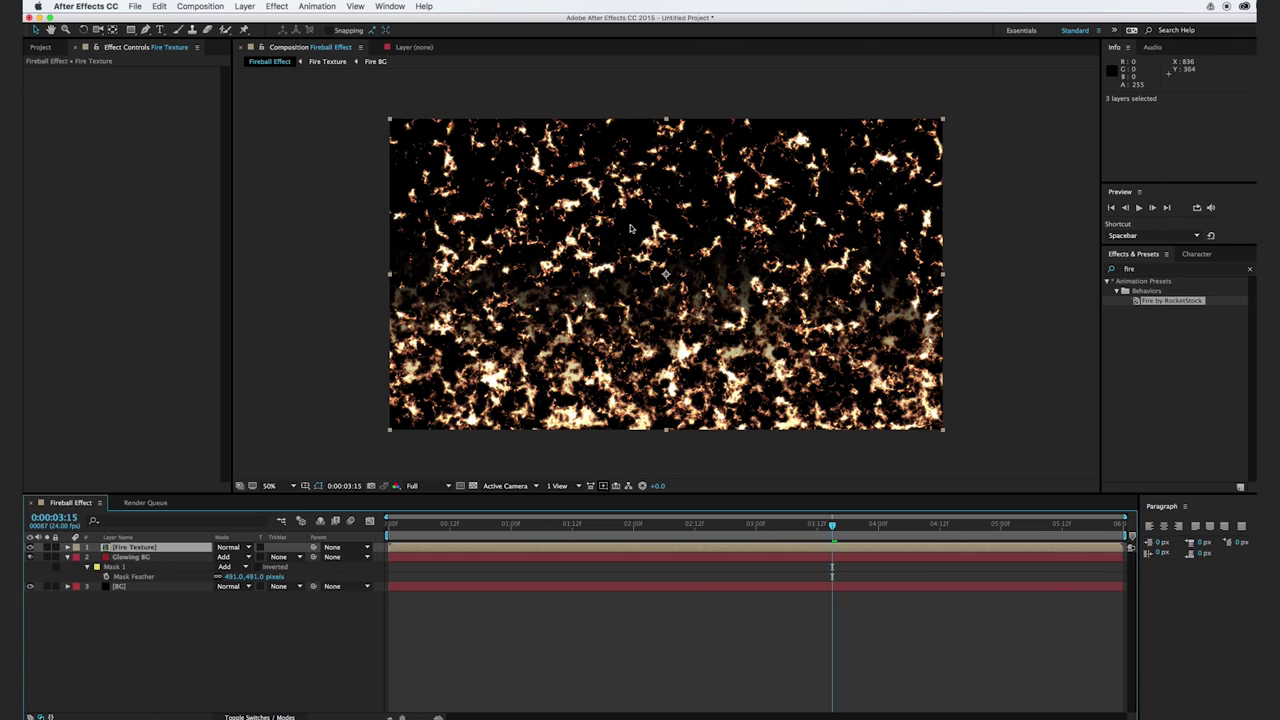
click(238, 554)
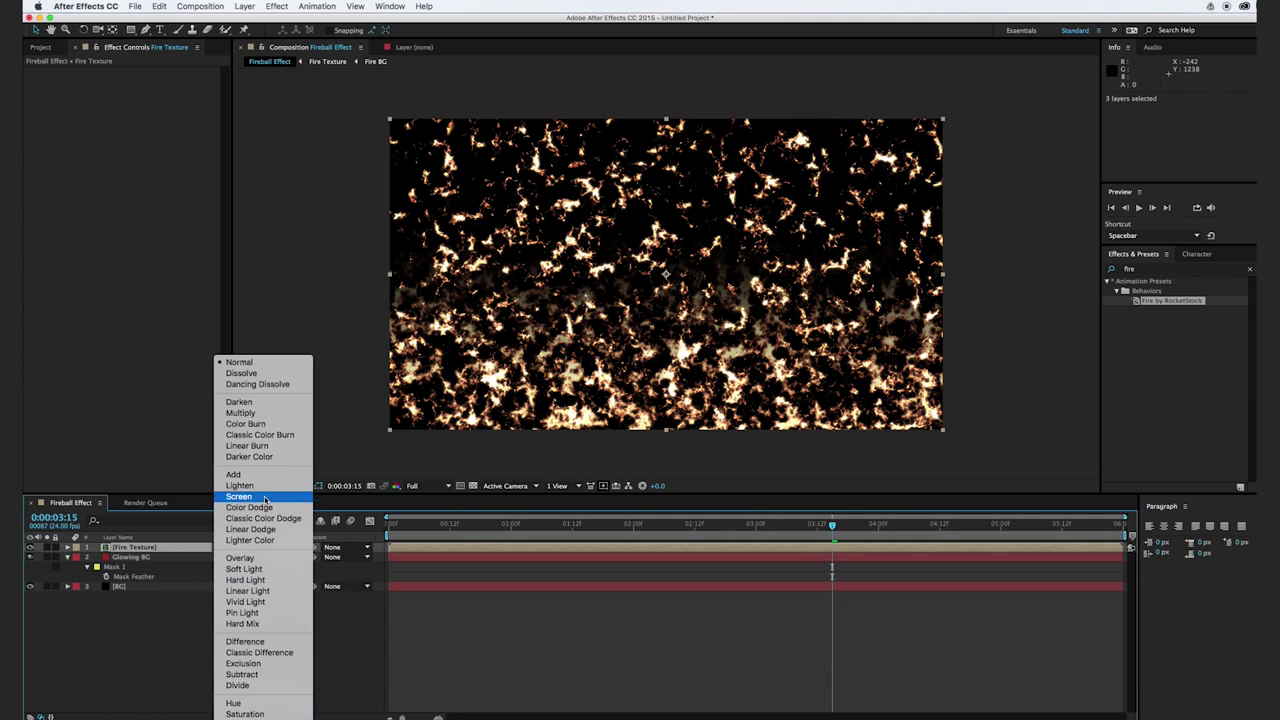
click(279, 474)
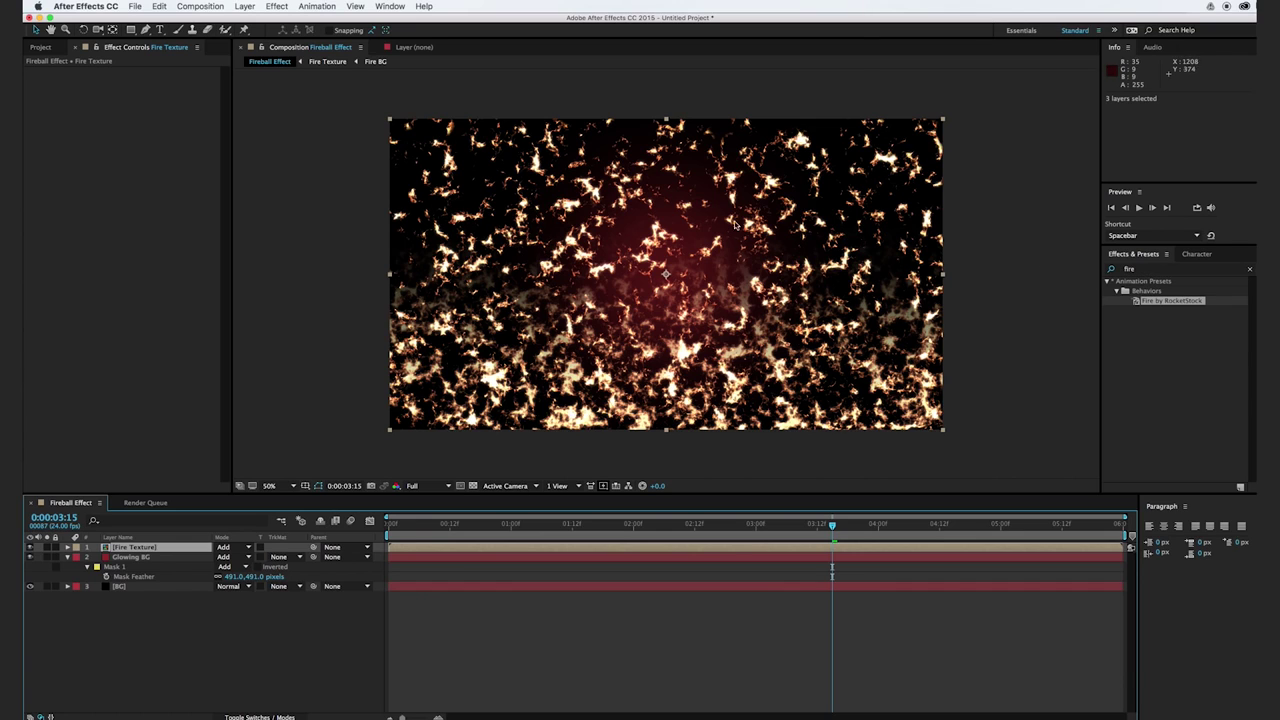
- Apply the CC Sphere effect to the Fire Texture layer and set its shading Ambient value to 100
click(1133, 268)
text(CC Sphere)
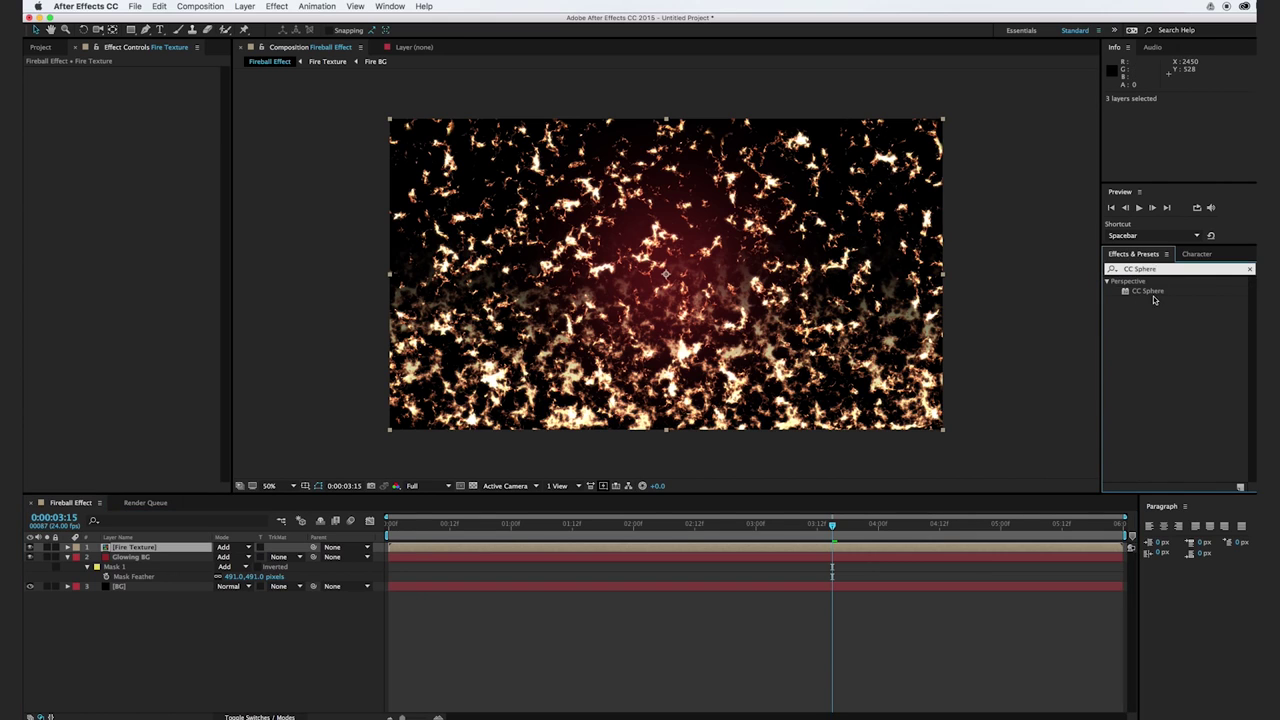
drag(1148, 291, 764, 347)
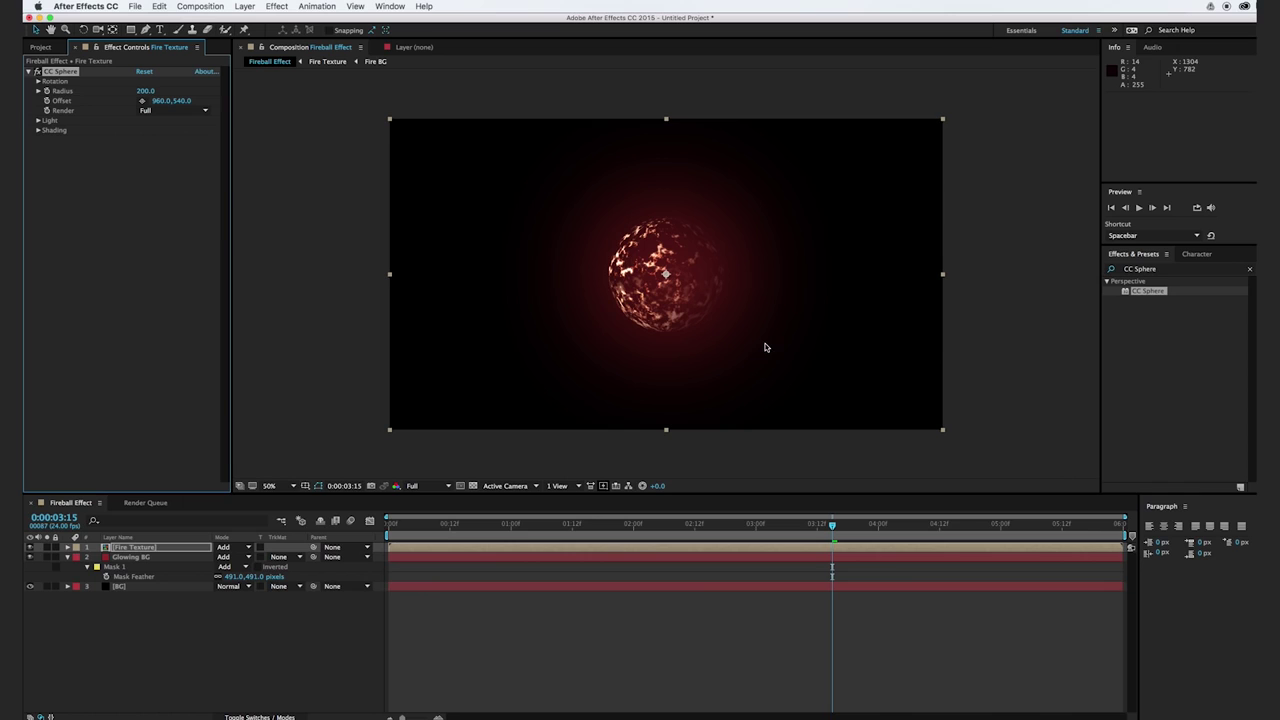
click(38, 130)
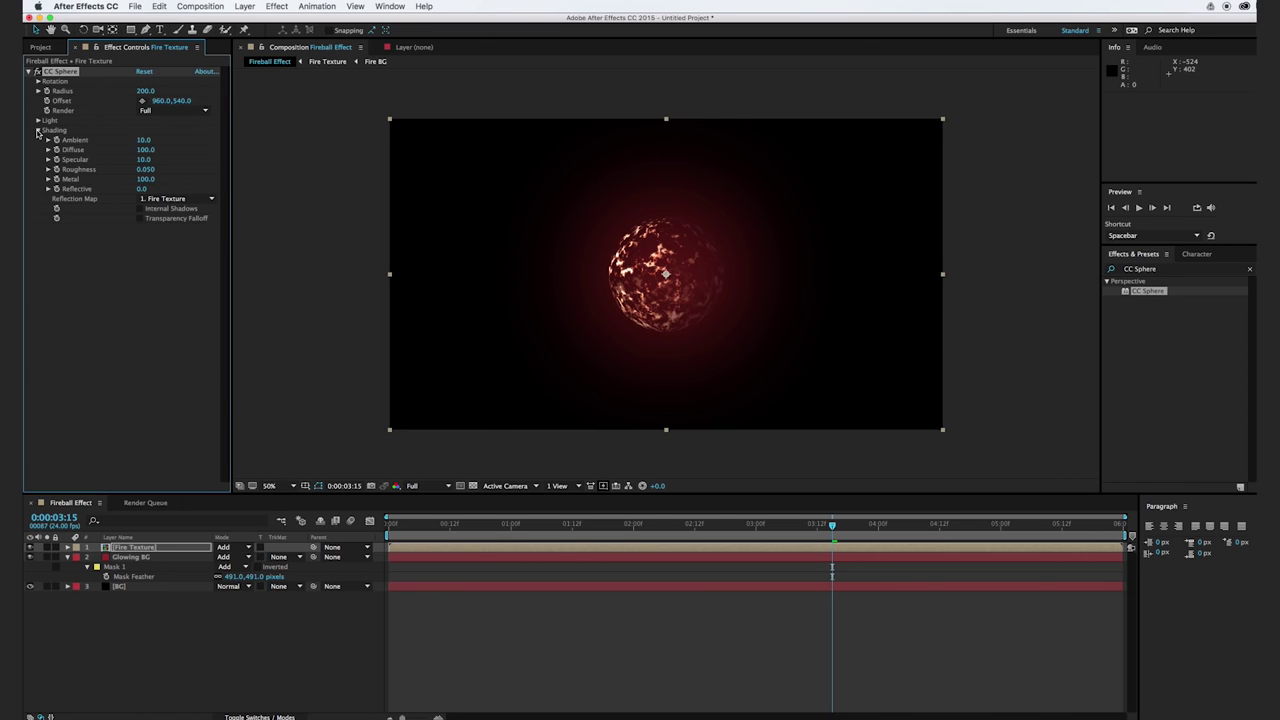
click(147, 141)
text(100)
key(Return)
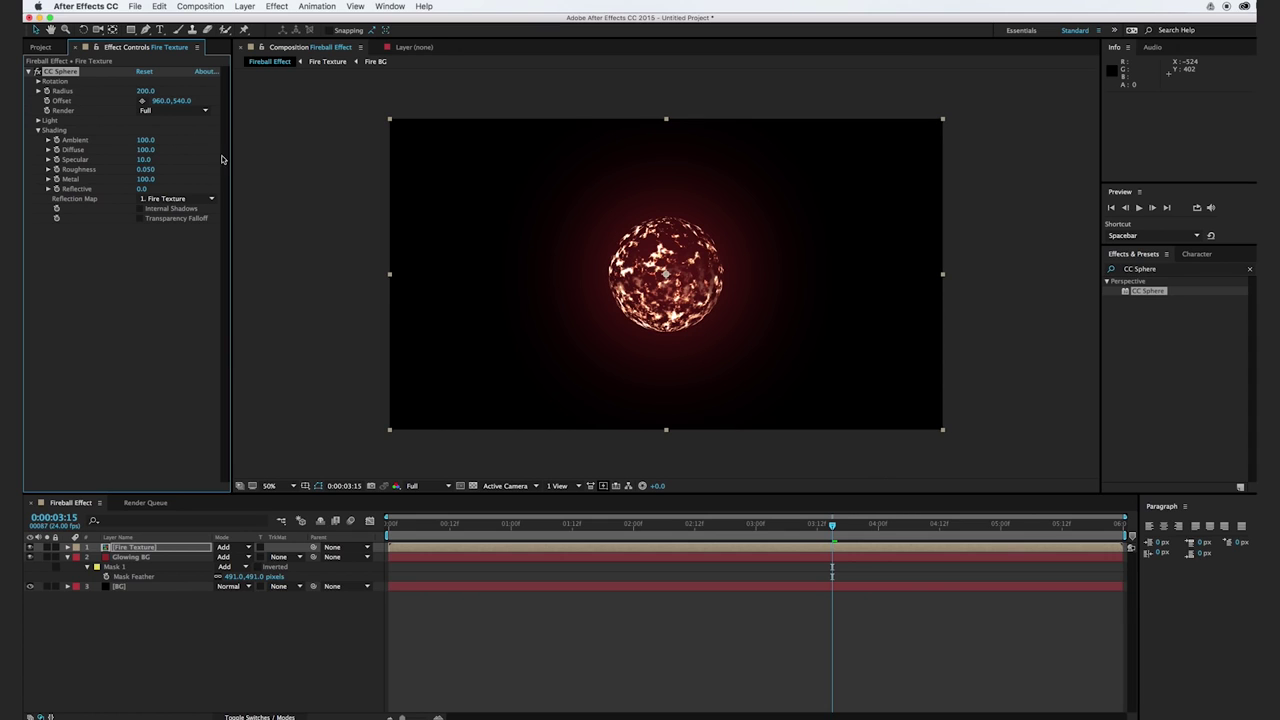
- Scrub through the timeline to preview the fire sphere's animation, stopping at 0:00:02:20
drag(395, 531, 776, 531)
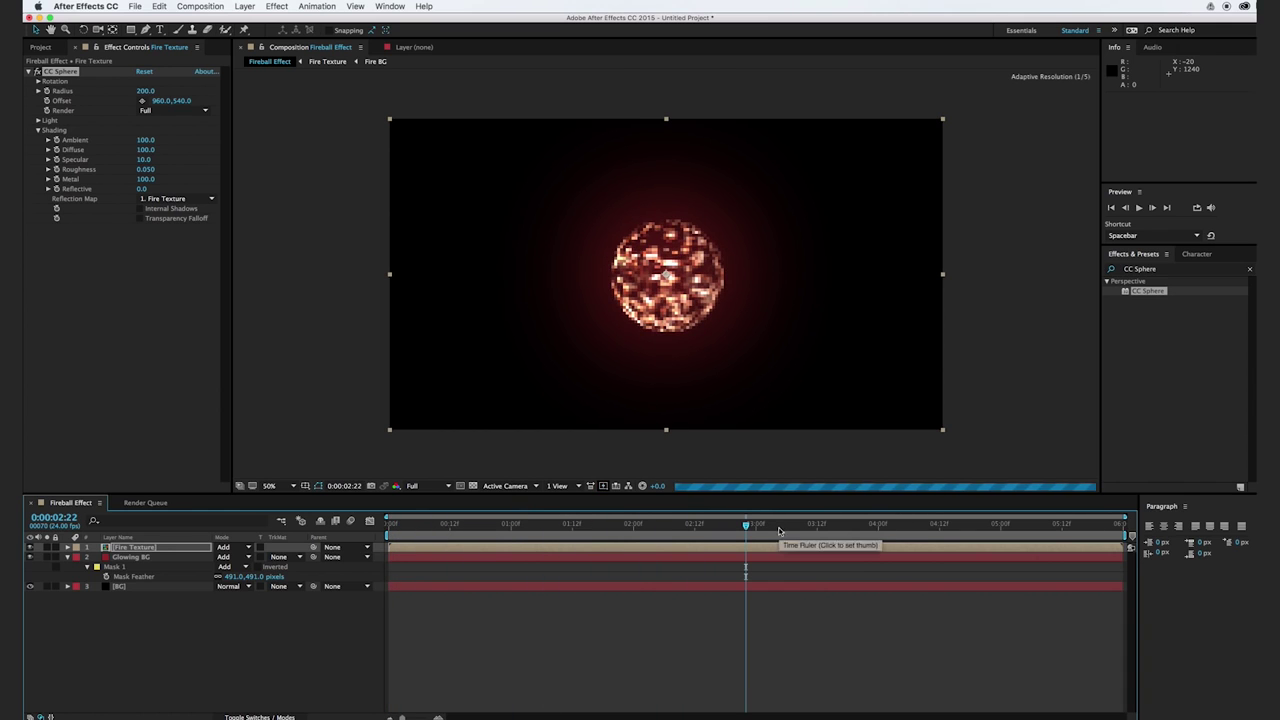
click(708, 529)
drag(706, 530, 745, 538)
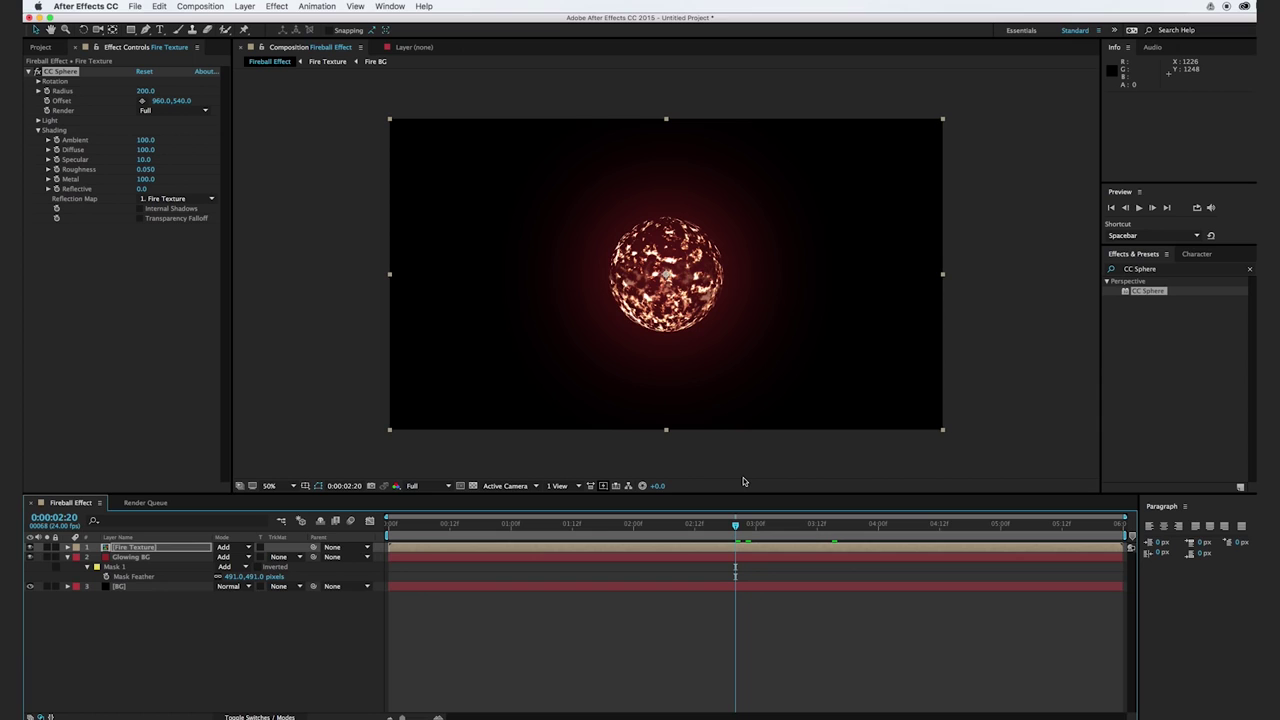
- Apply the Glow effect below CC Sphere on Fire Texture, with Glow Threshold 36.1% and Glow Radius 22
click(1168, 270)
text(glow)
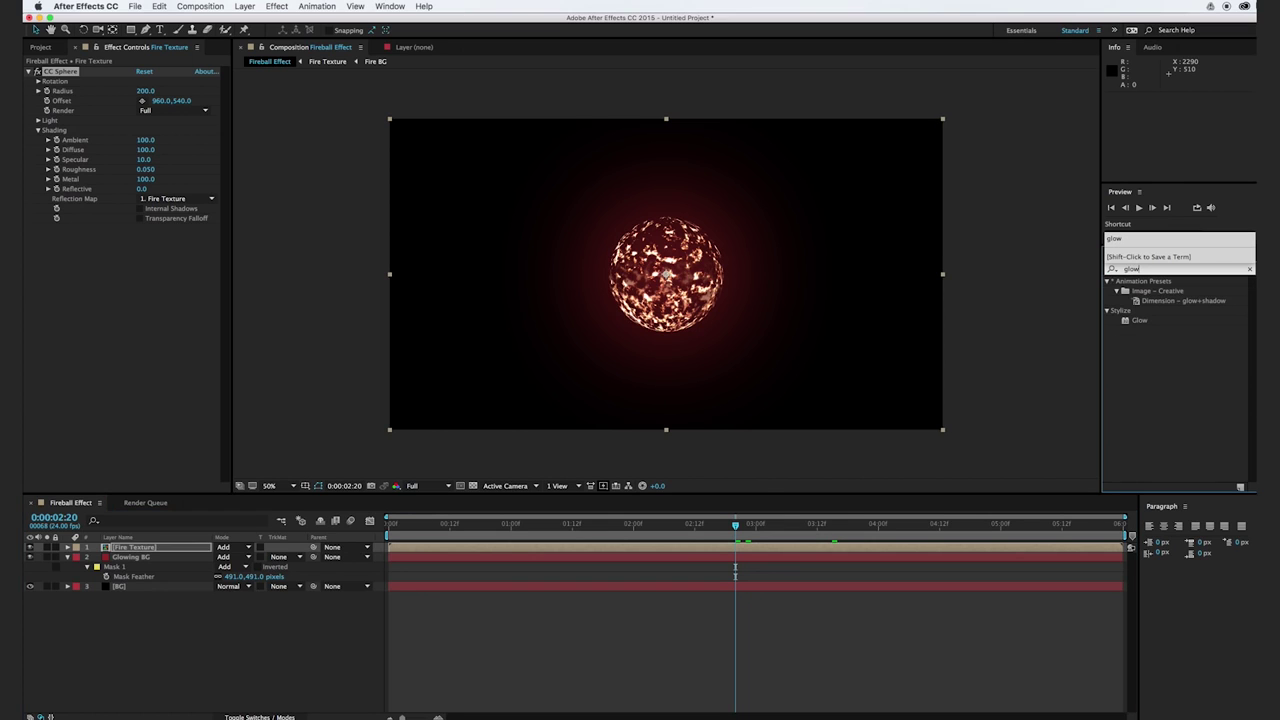
drag(1140, 320, 106, 318)
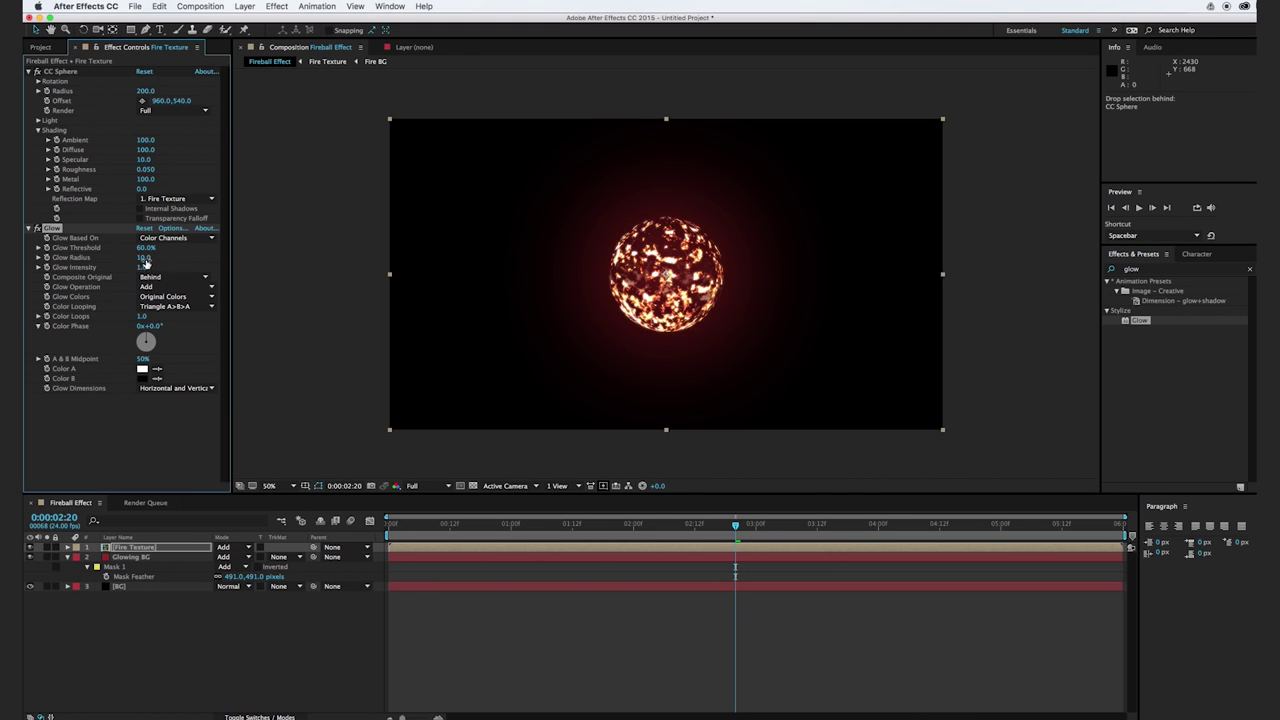
drag(147, 252, 135, 251)
drag(134, 251, 125, 254)
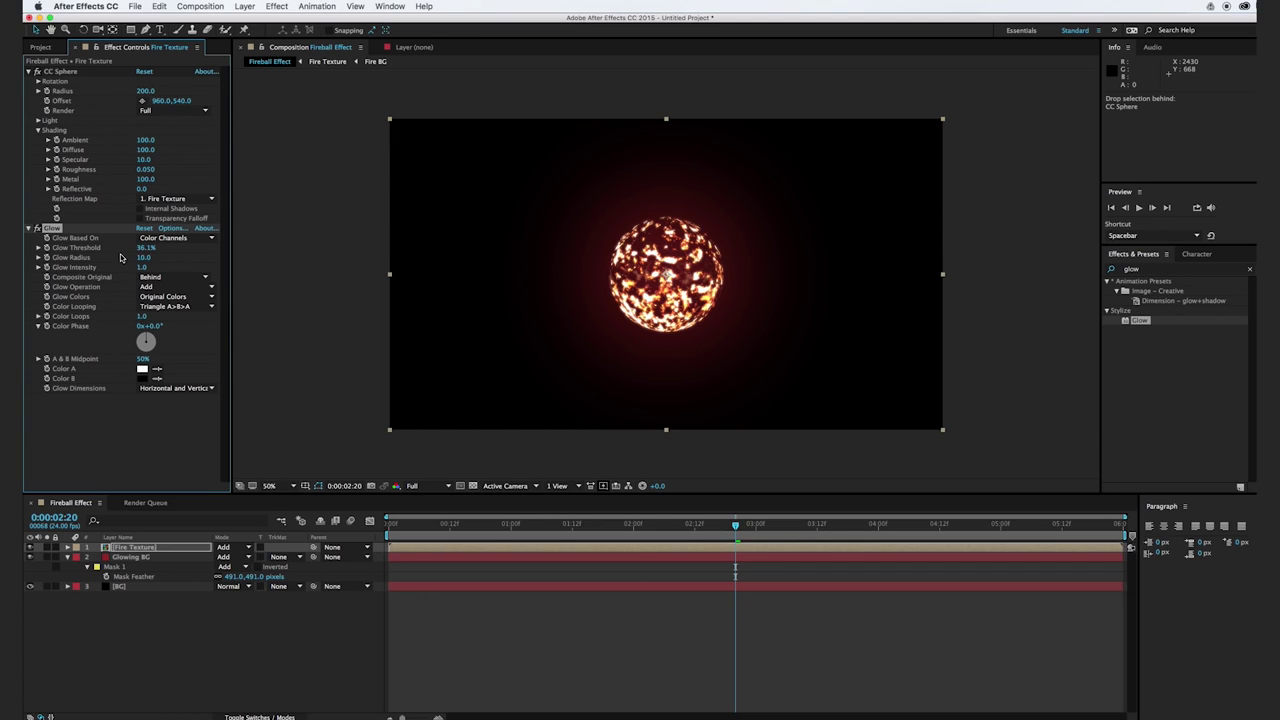
drag(143, 257, 148, 258)
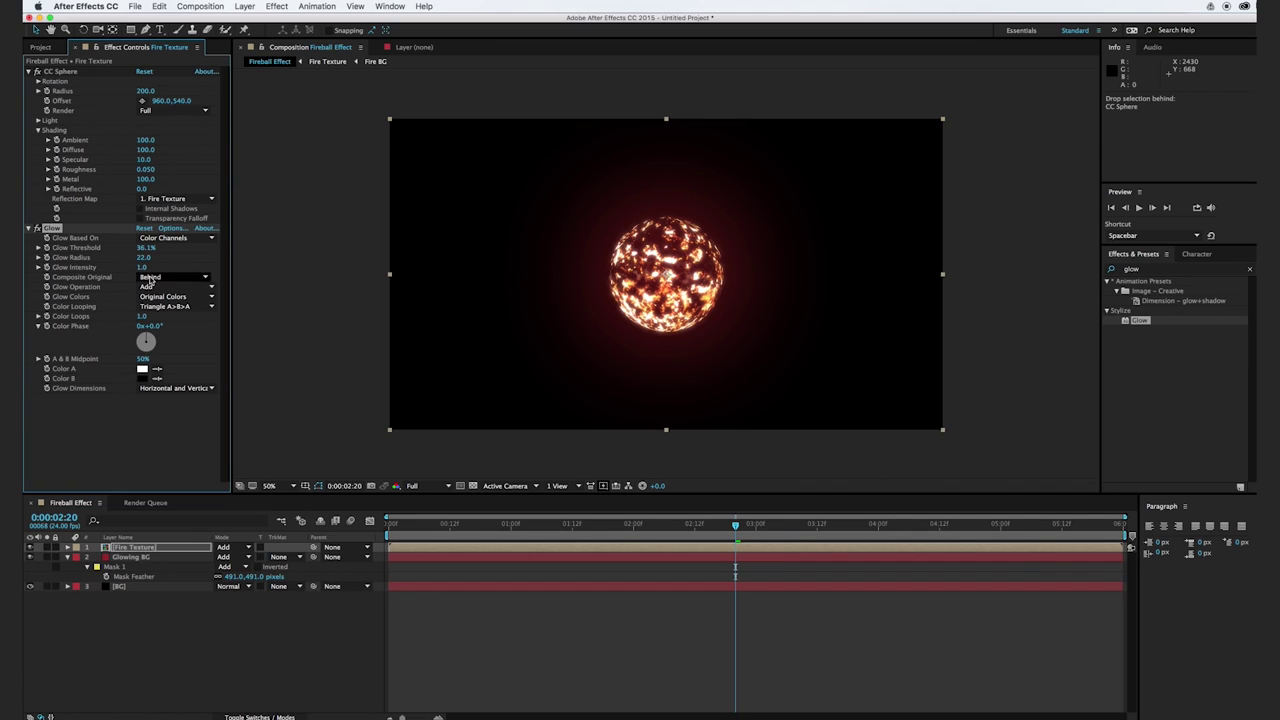
- Set Glow Colors to A & B Colors on Fire Texture's Glow and make Color A orange, FFA432
click(167, 299)
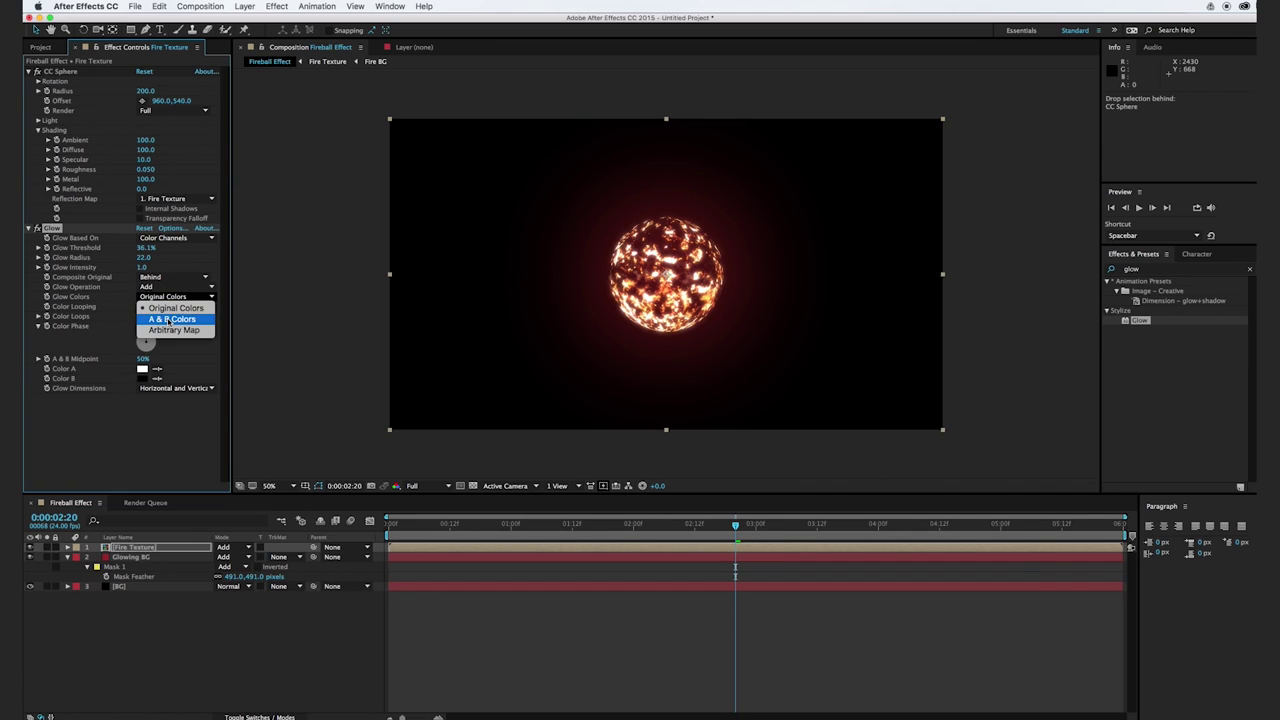
click(168, 319)
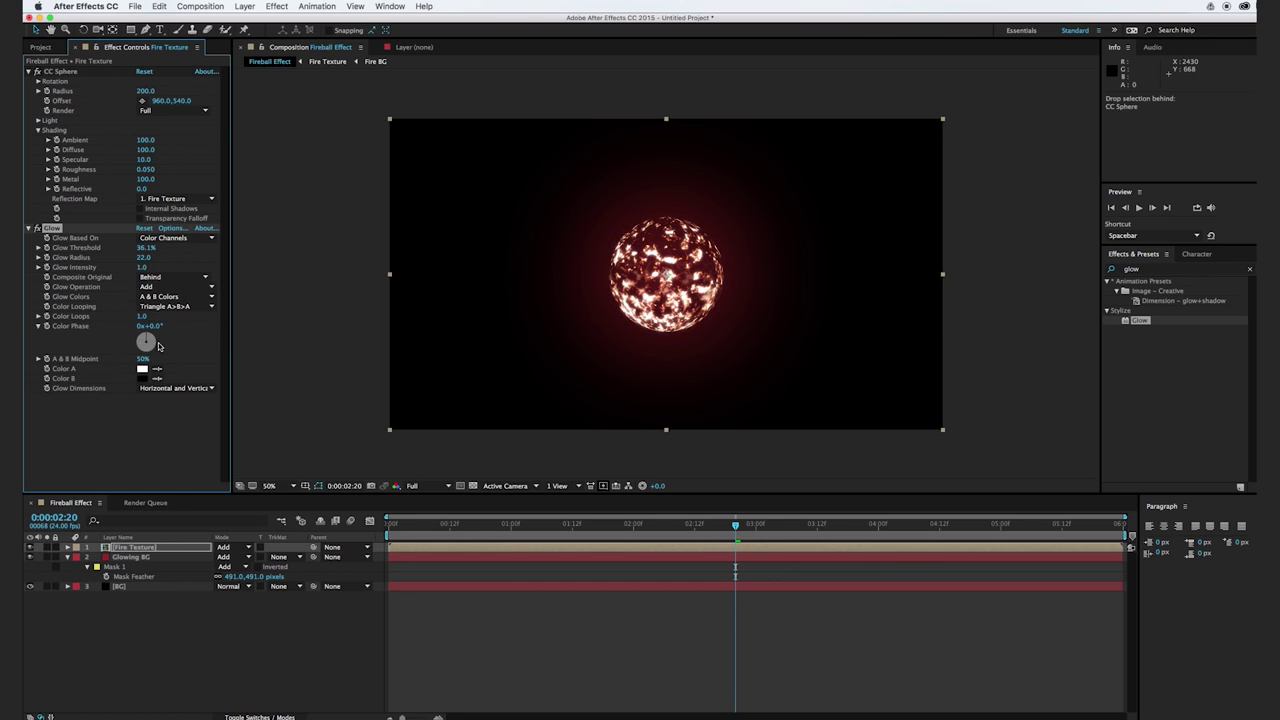
click(142, 368)
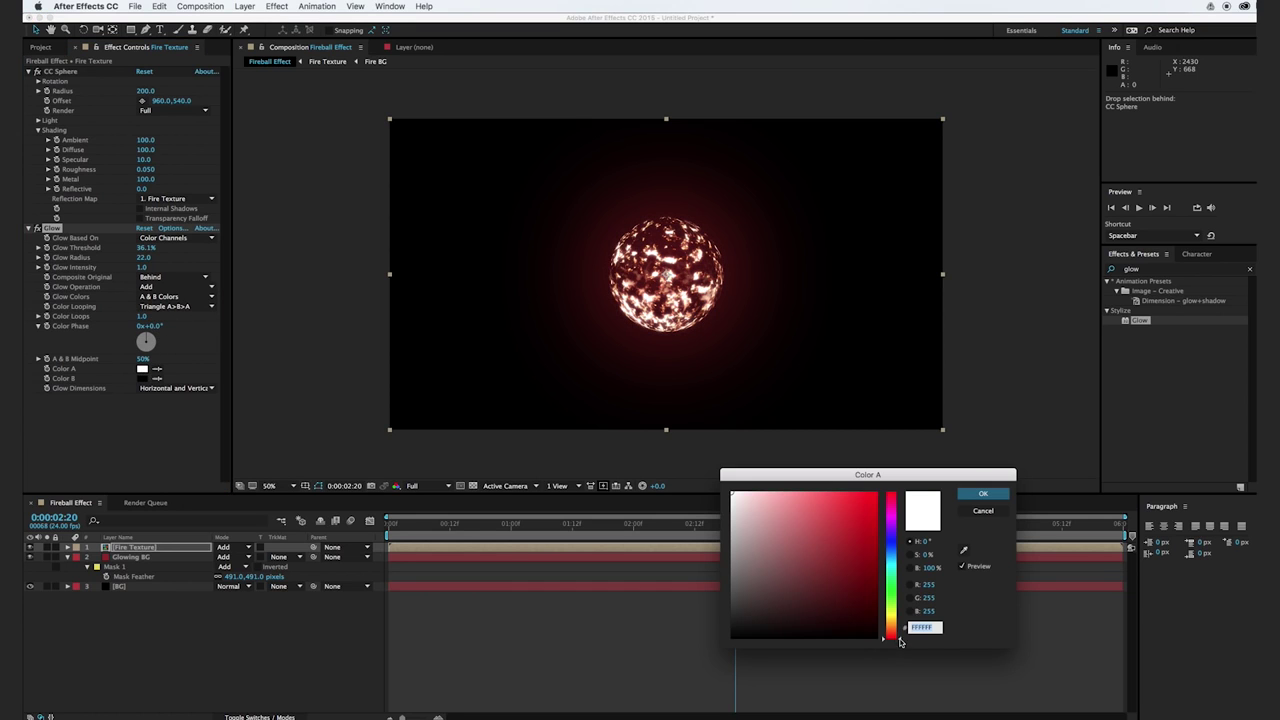
click(895, 628)
click(849, 490)
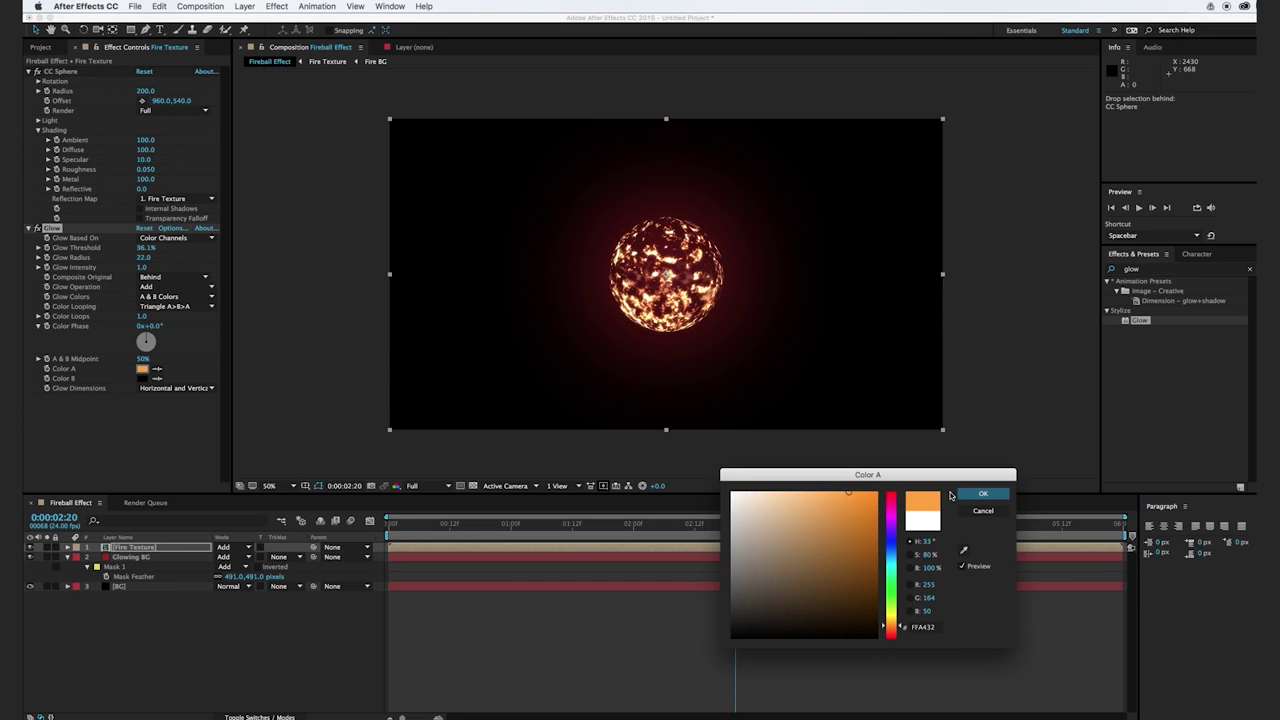
click(964, 497)
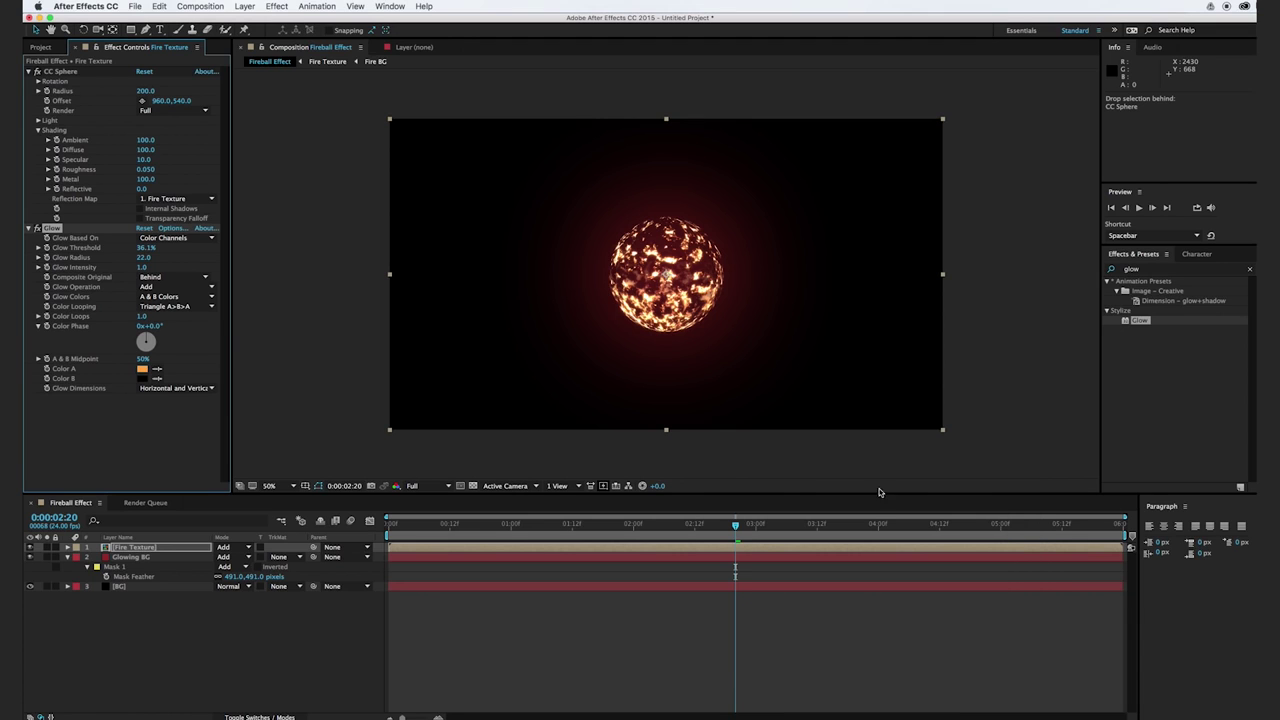
- Make the Glow's Color B a dark red and lower its Glow Threshold to 27.5%
click(142, 379)
drag(853, 563, 863, 533)
click(983, 494)
drag(143, 249, 137, 250)
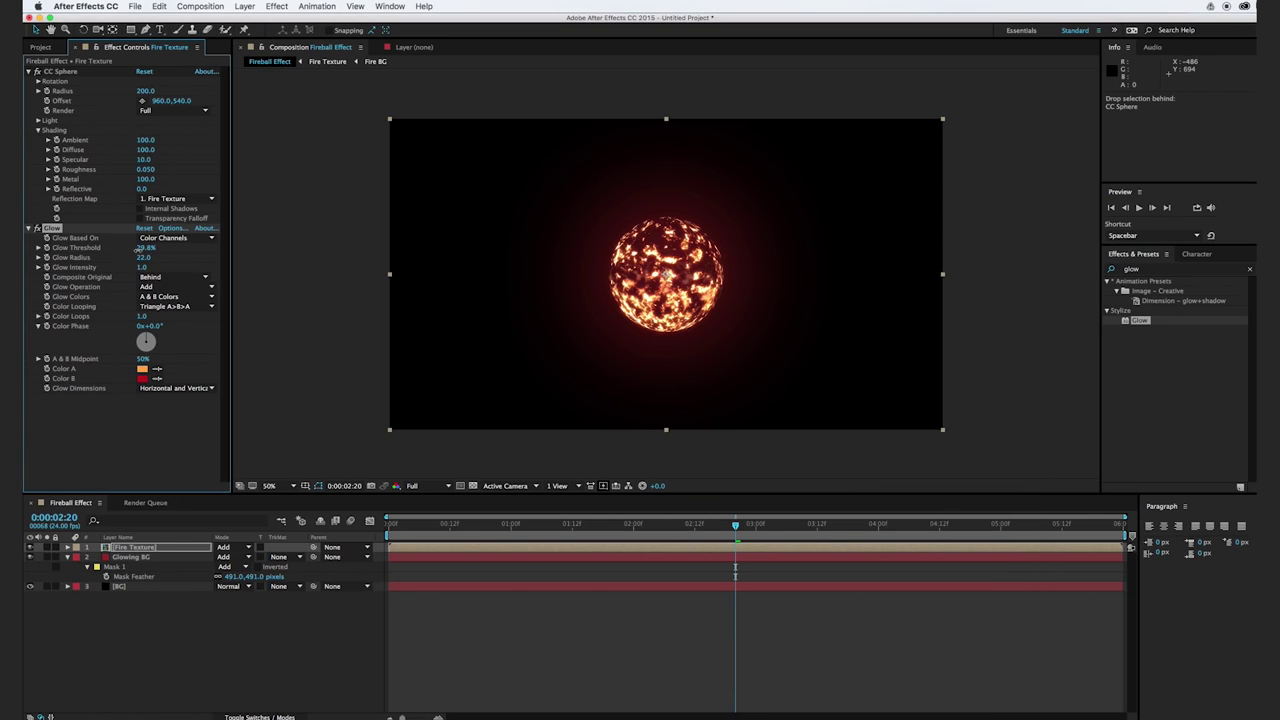
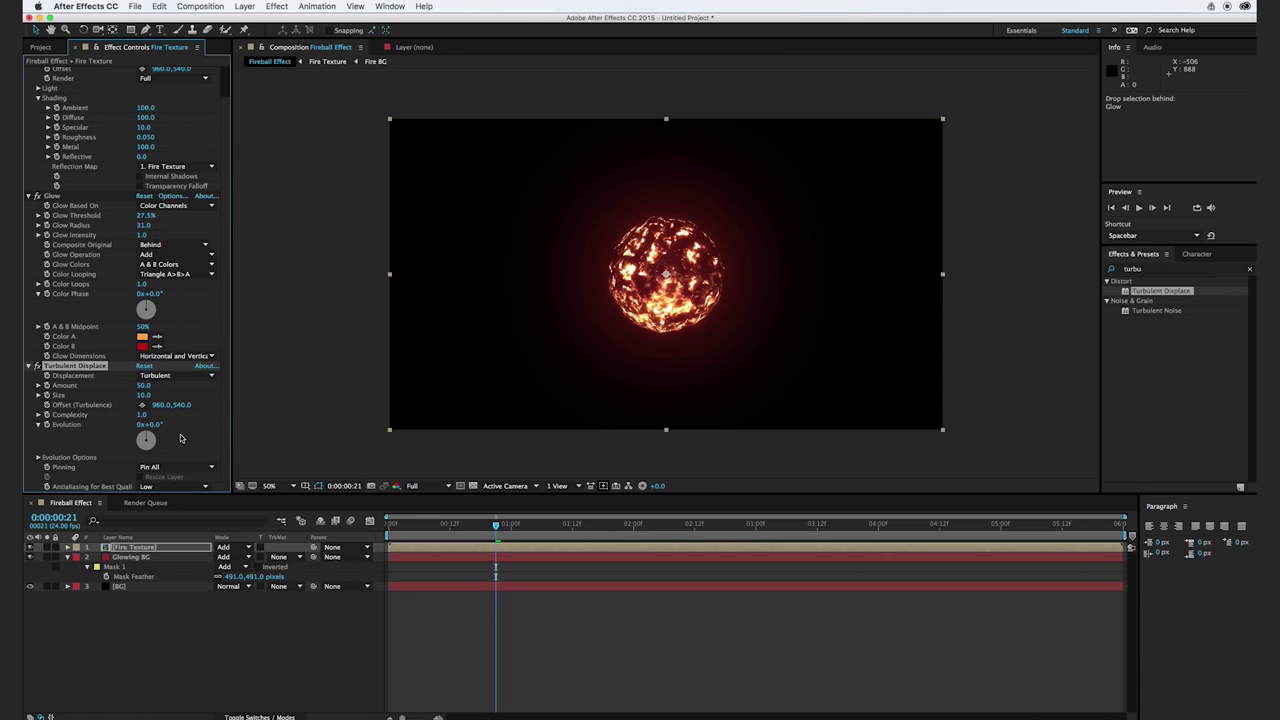
- Set Turbulent Displace's Complexity to 2.8 and animate its Evolution with the expression time*25
drag(146, 414, 187, 412)
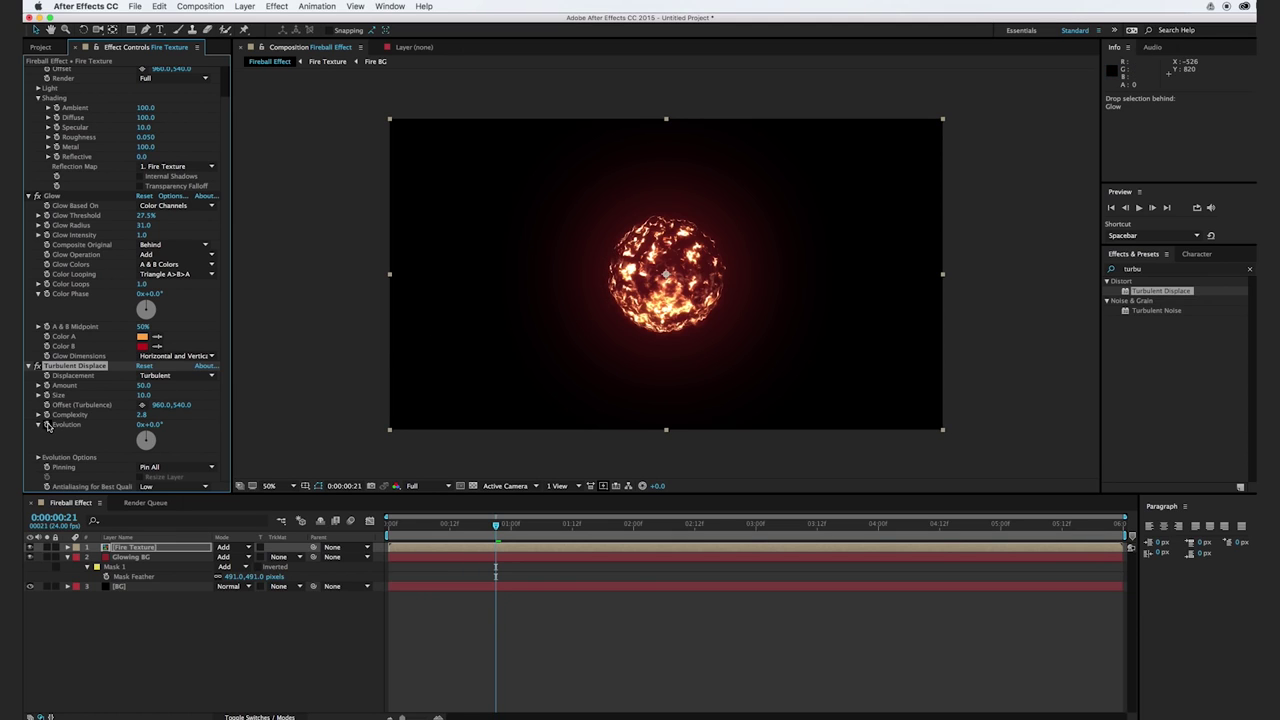
alt+click(46, 427)
text(time*25)
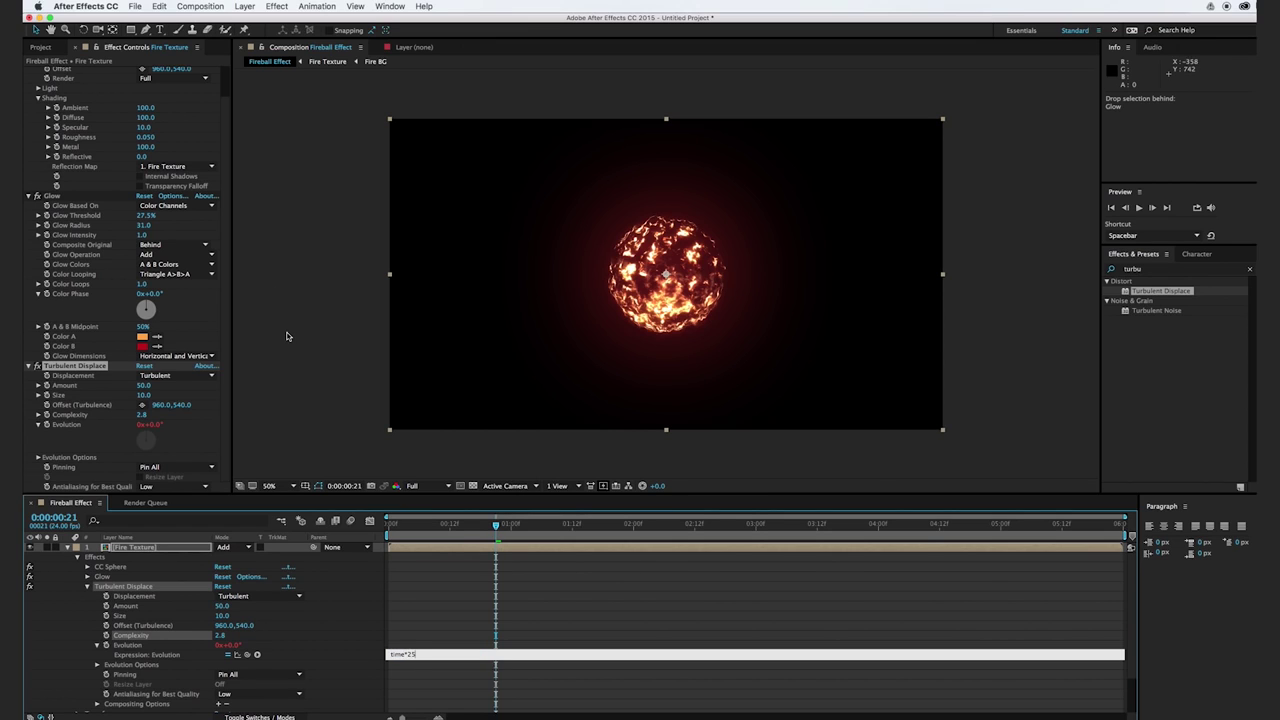
click(366, 336)
- Scrub through the timeline to preview the displaced fire sphere, stopping at 0:00:03:20, and collapse Fire Texture's properties
drag(398, 531, 511, 530)
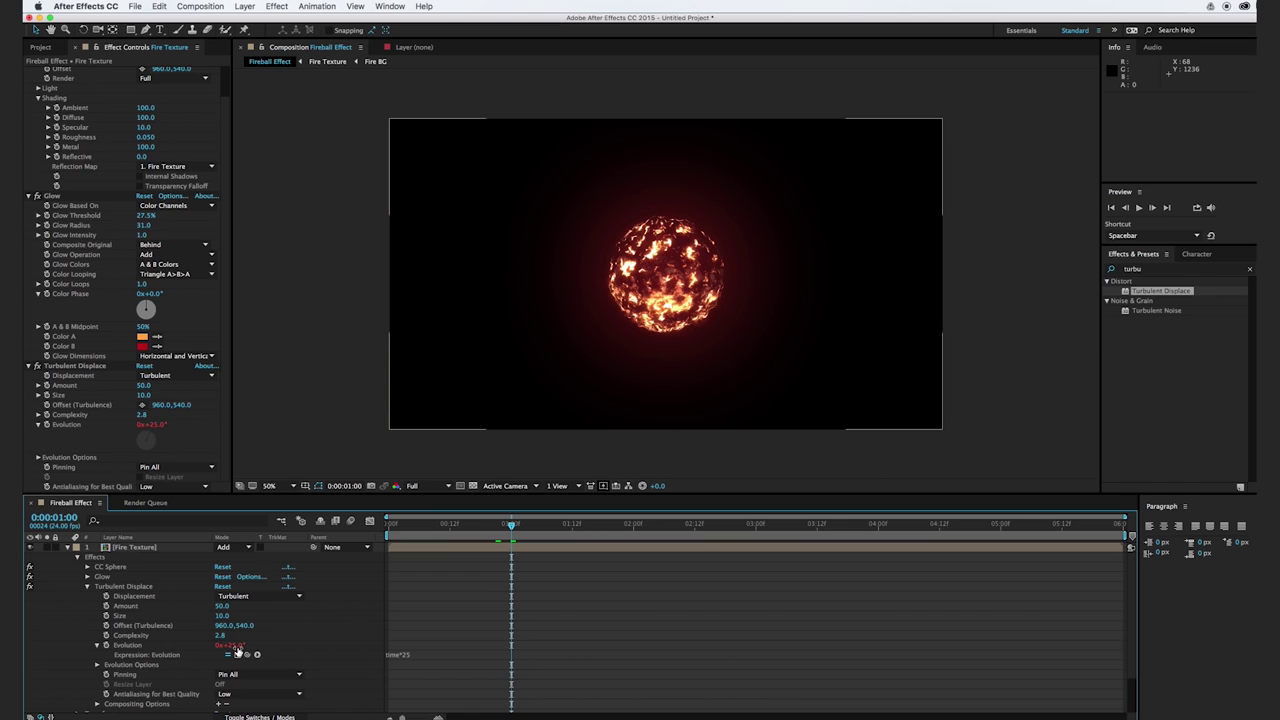
drag(408, 543, 860, 538)
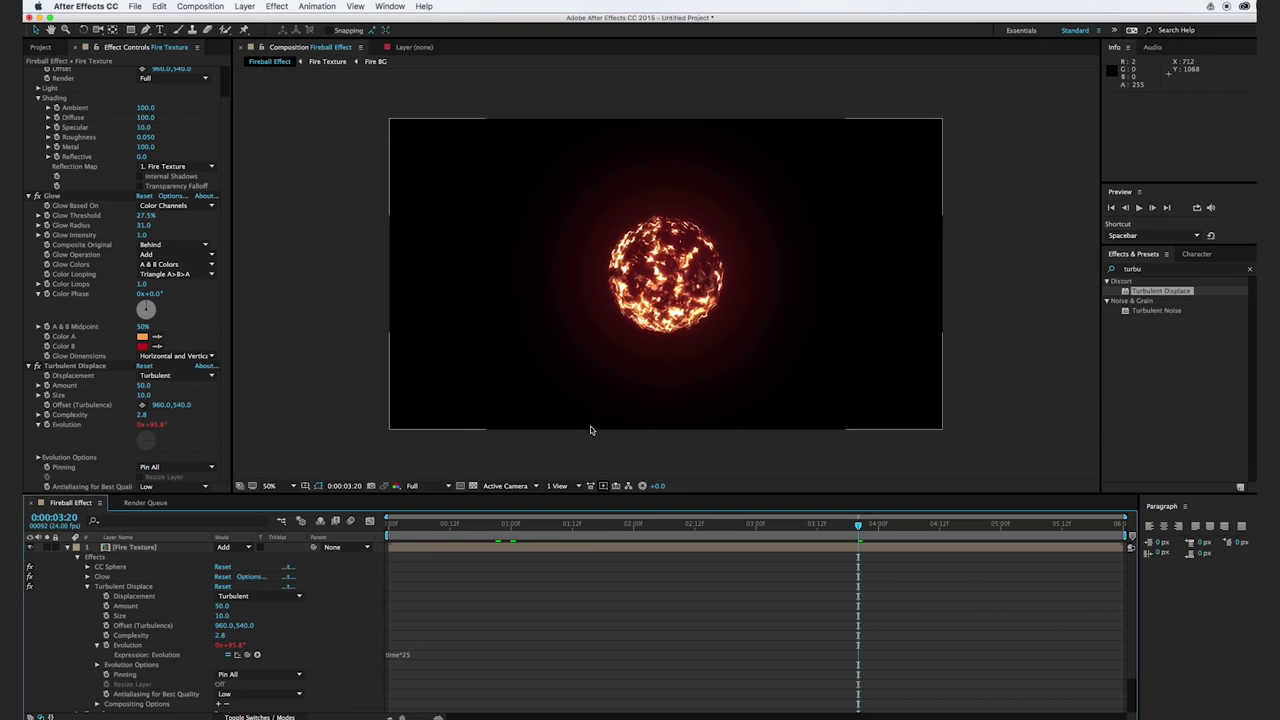
click(68, 548)
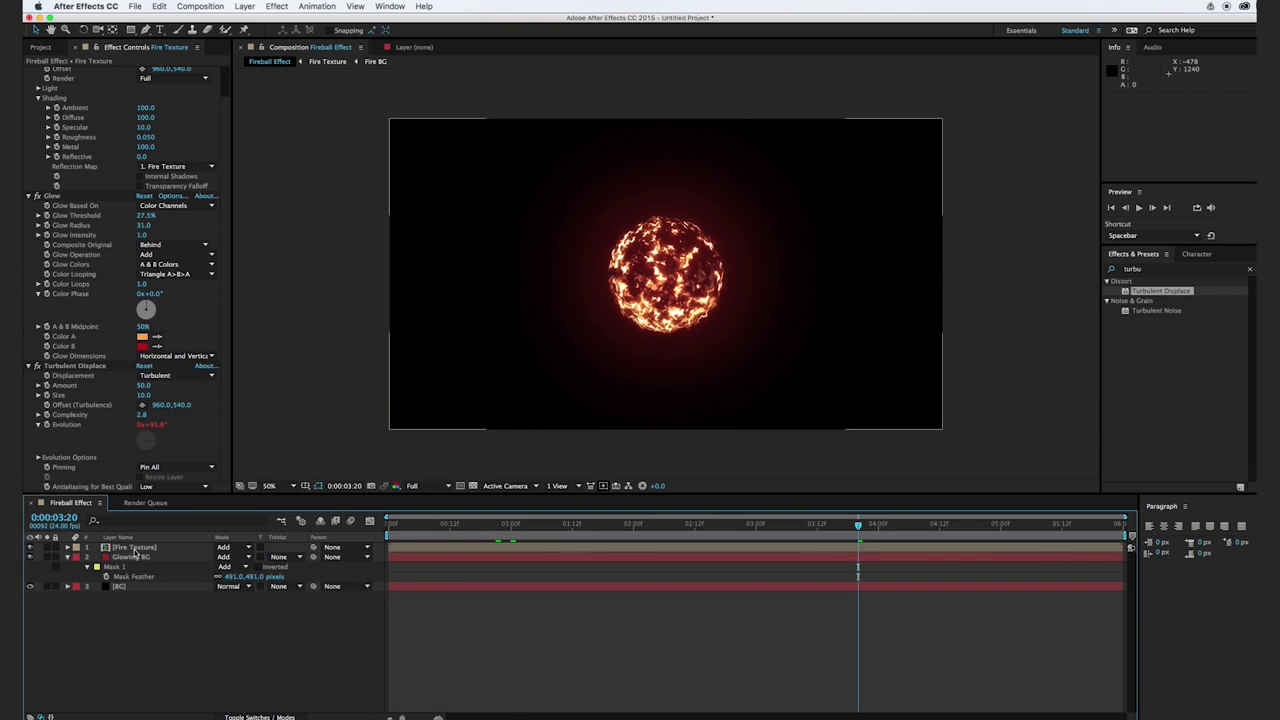
- Duplicate the Fire Texture layer and slide the copy 17 frames earlier in the timeline
click(134, 548)
key(super+d)
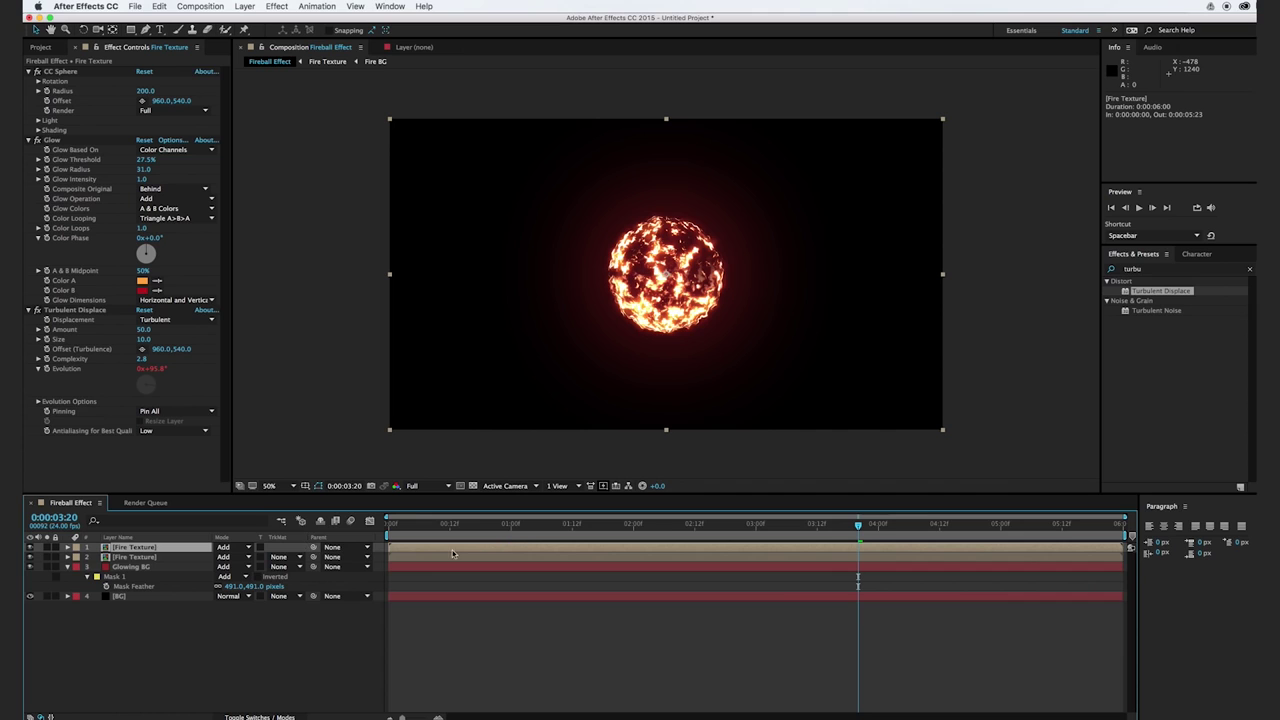
drag(766, 552, 678, 551)
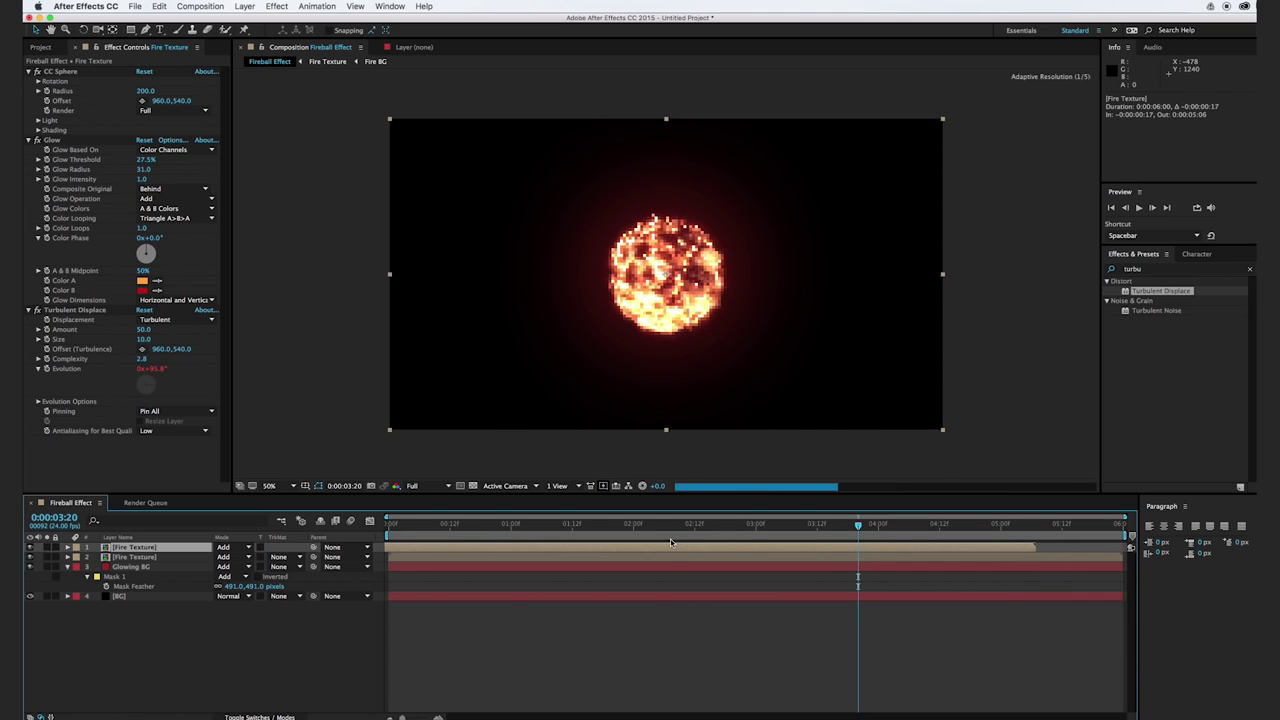
- Mirror the upper Fire Texture copy with Scale -100.0, 100.0% and shift it 5 more frames earlier, checking the result at 0:00:02:15
key(s)
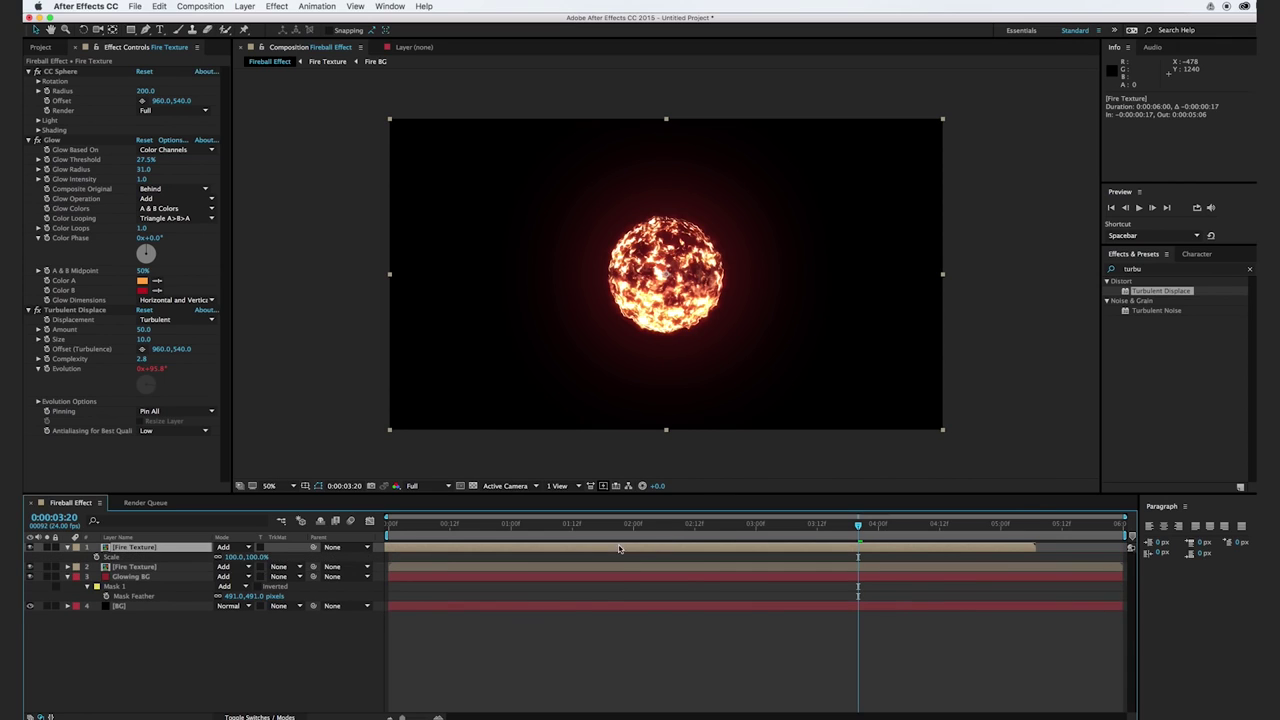
click(232, 557)
key(Return)
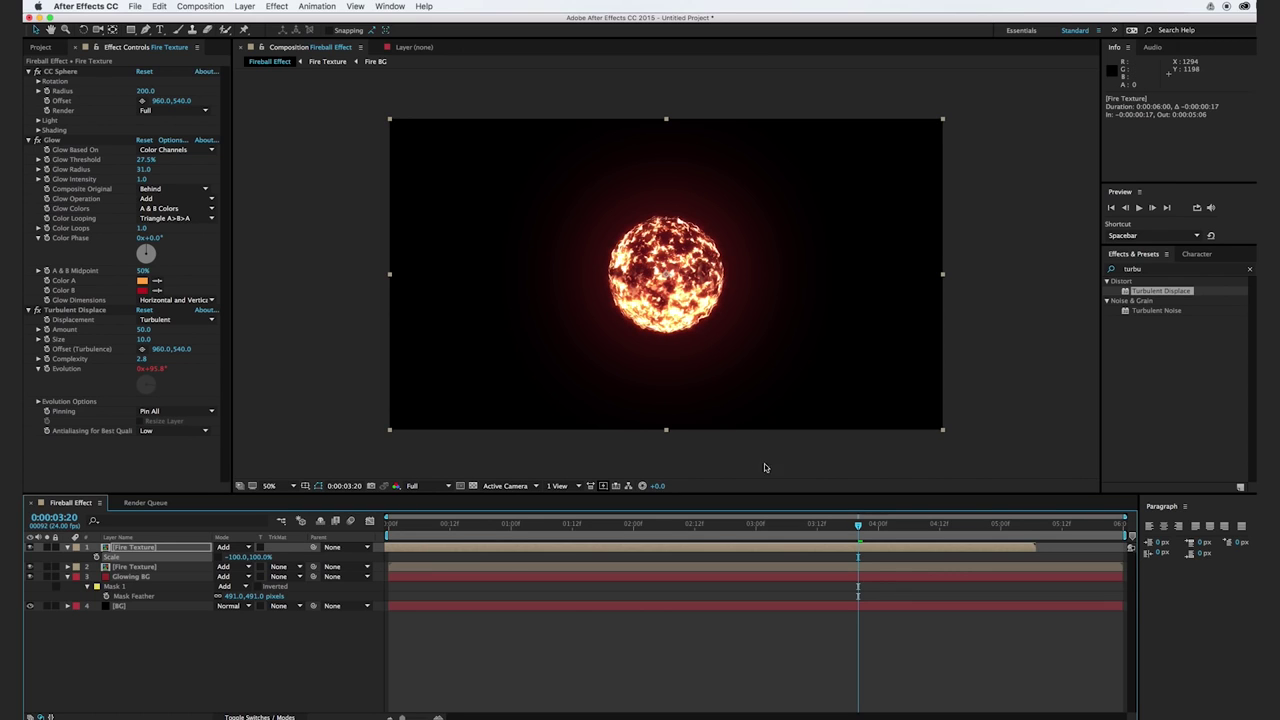
drag(1027, 550, 1003, 550)
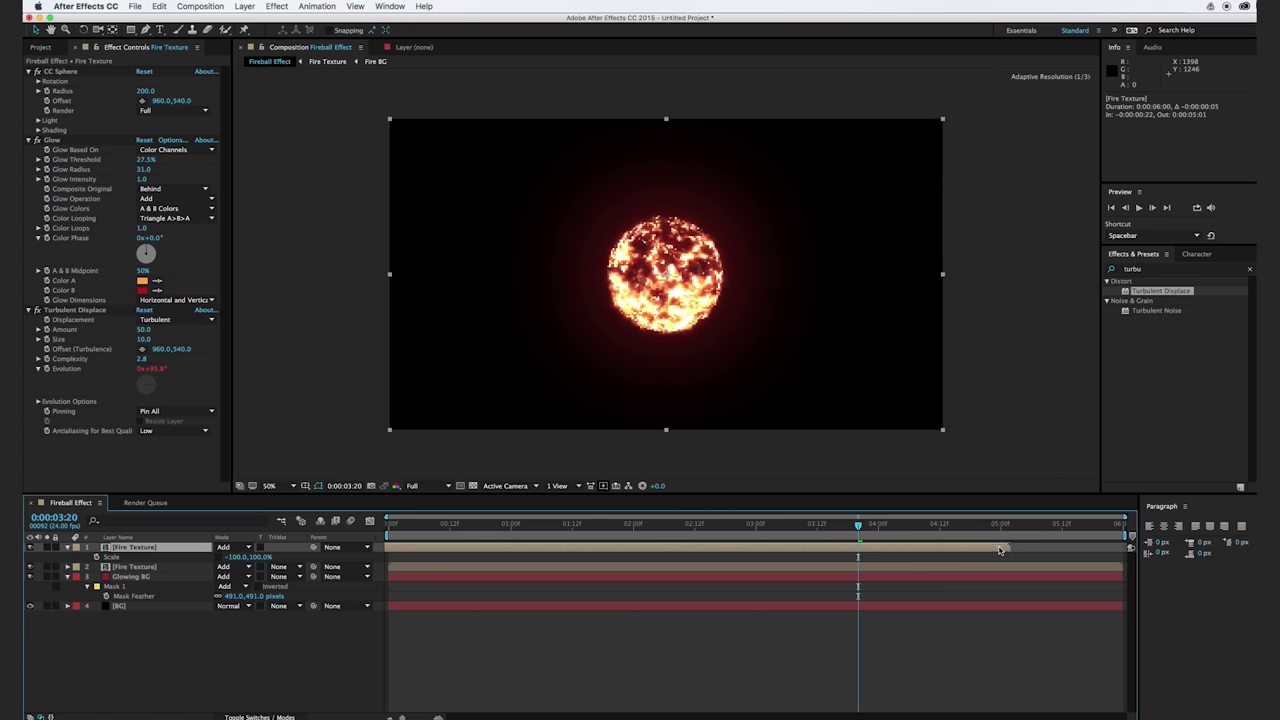
drag(450, 525, 709, 525)
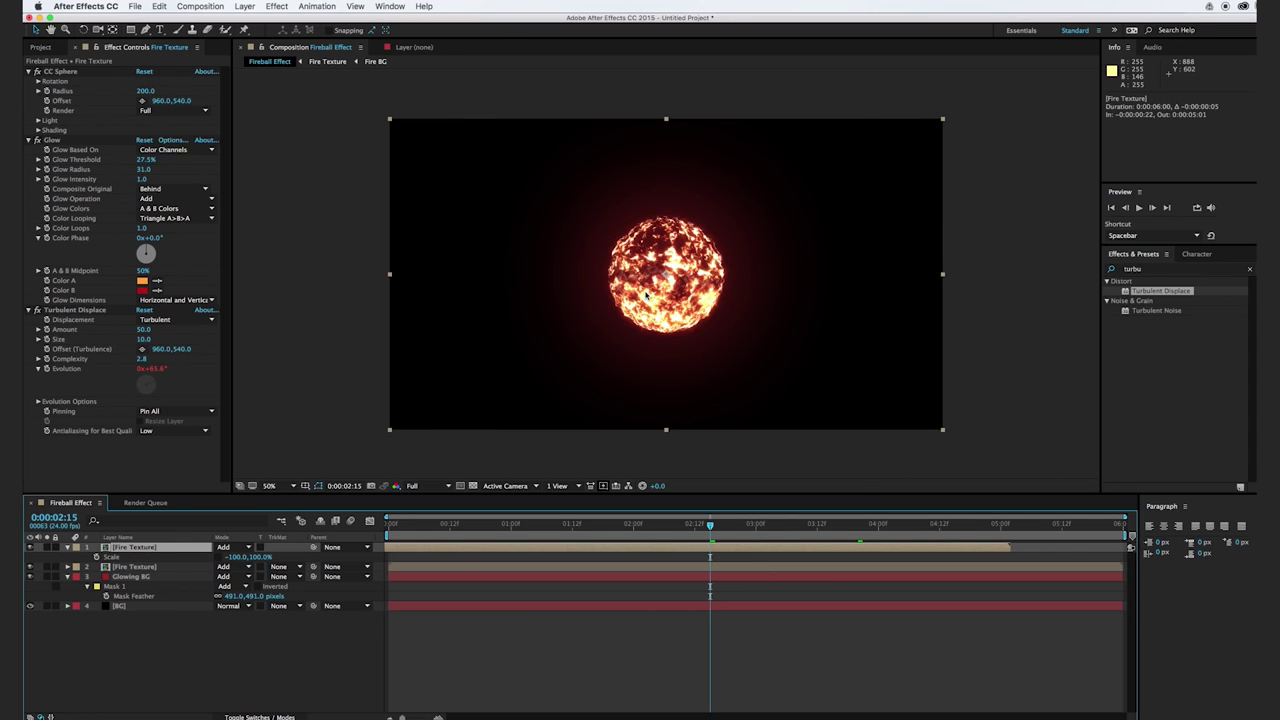
- Trim the composition to a work area ending at 0:00:05:00 and preview the animation, stopping at 0:00:02:05
drag(1129, 537, 1007, 537)
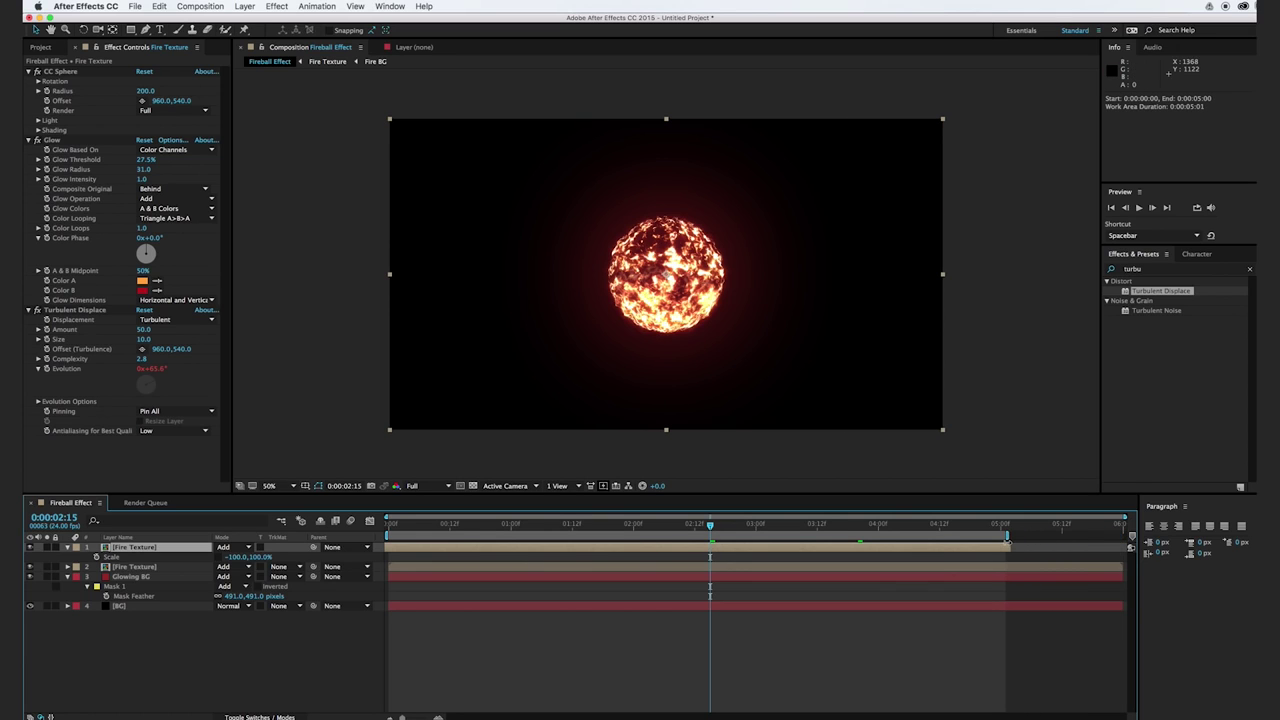
right_click(992, 537)
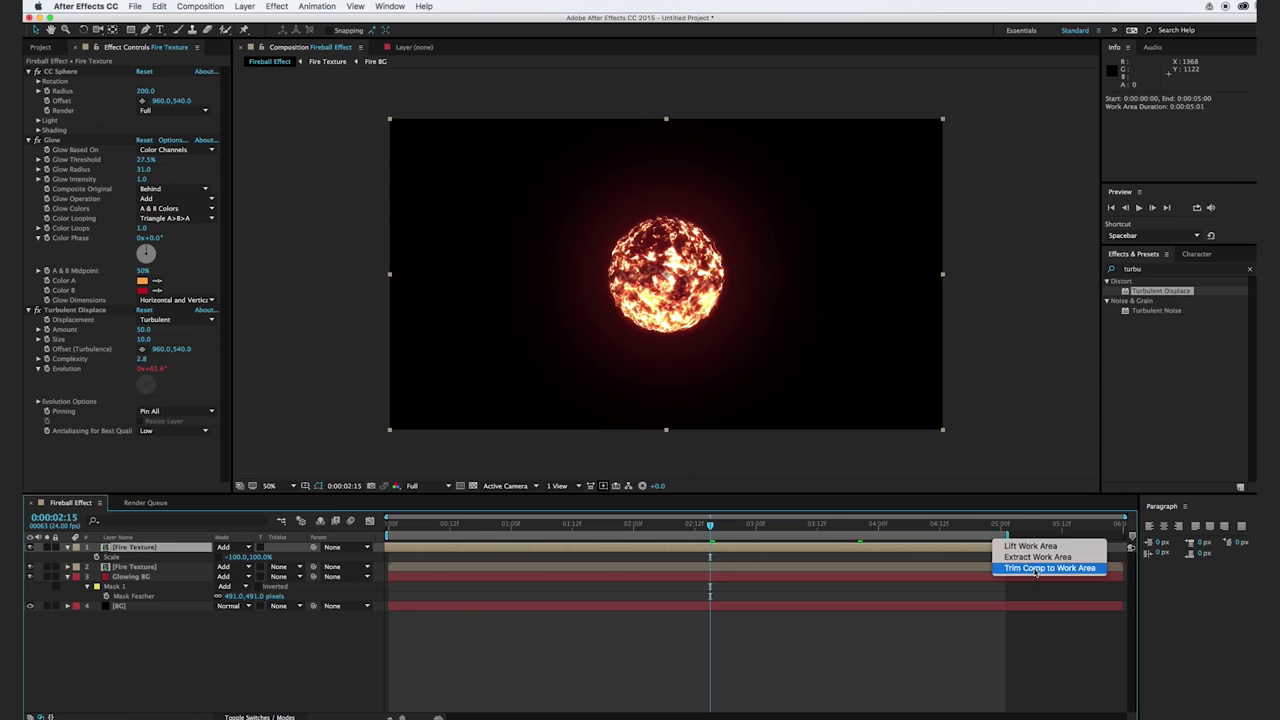
click(1036, 568)
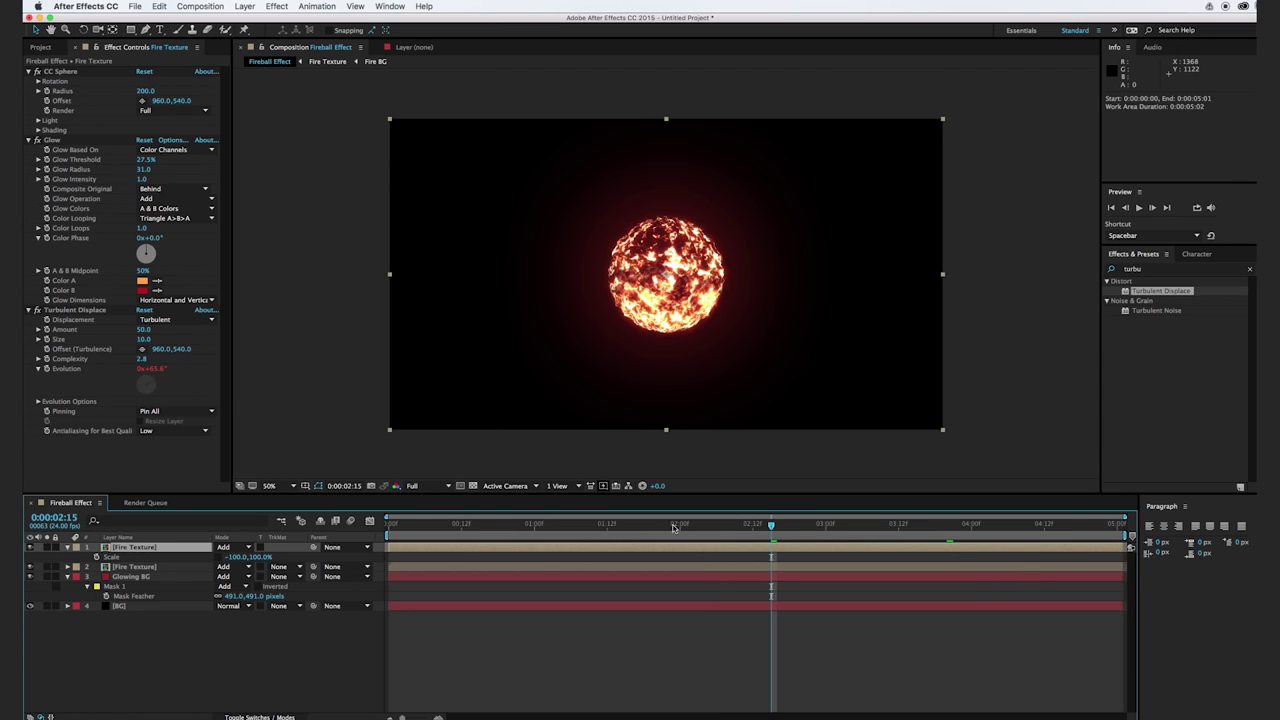
drag(398, 530, 893, 538)
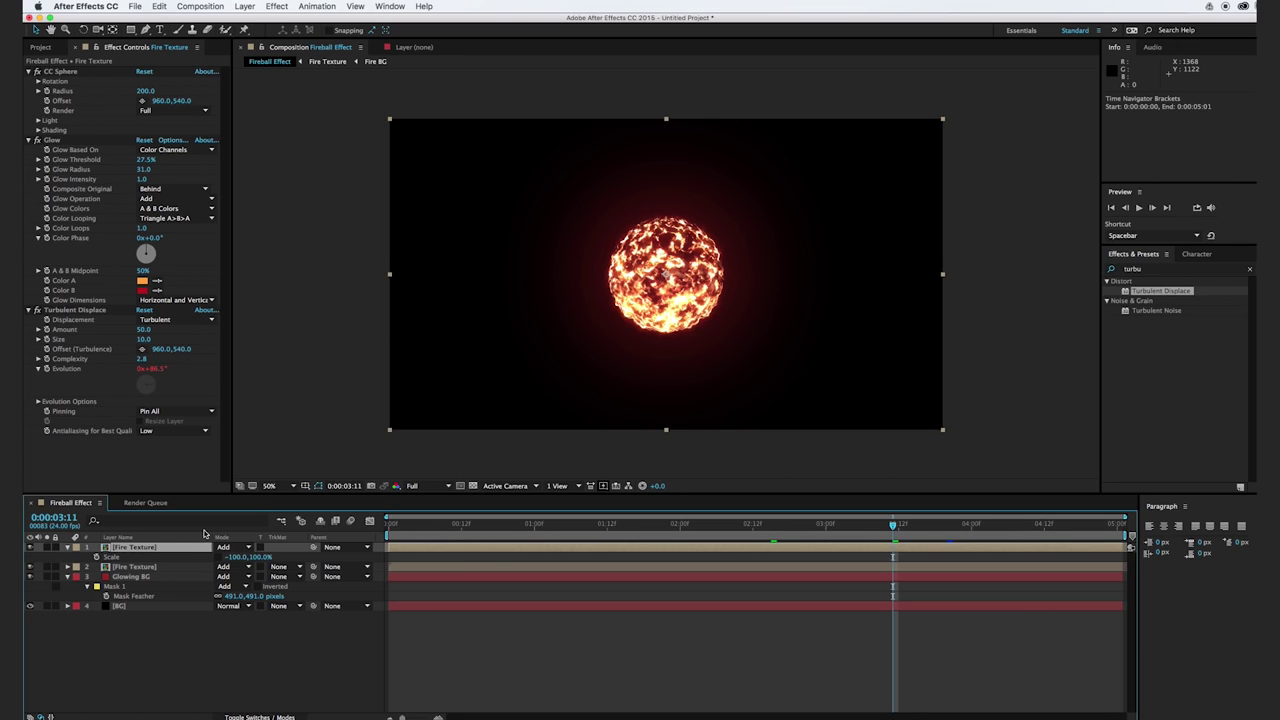
drag(419, 536, 710, 538)
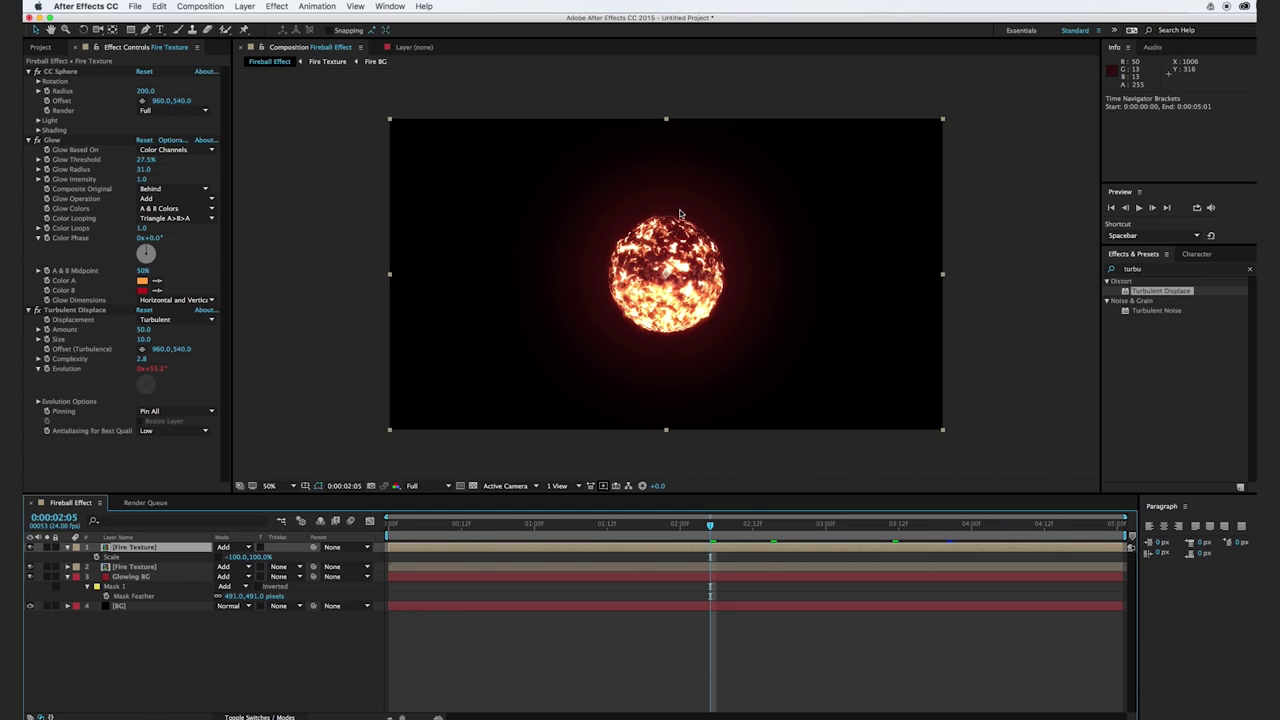
- Create a new 1920 x 1080 px red solid named Large Fire above the Fire Texture layers
key(super+y)
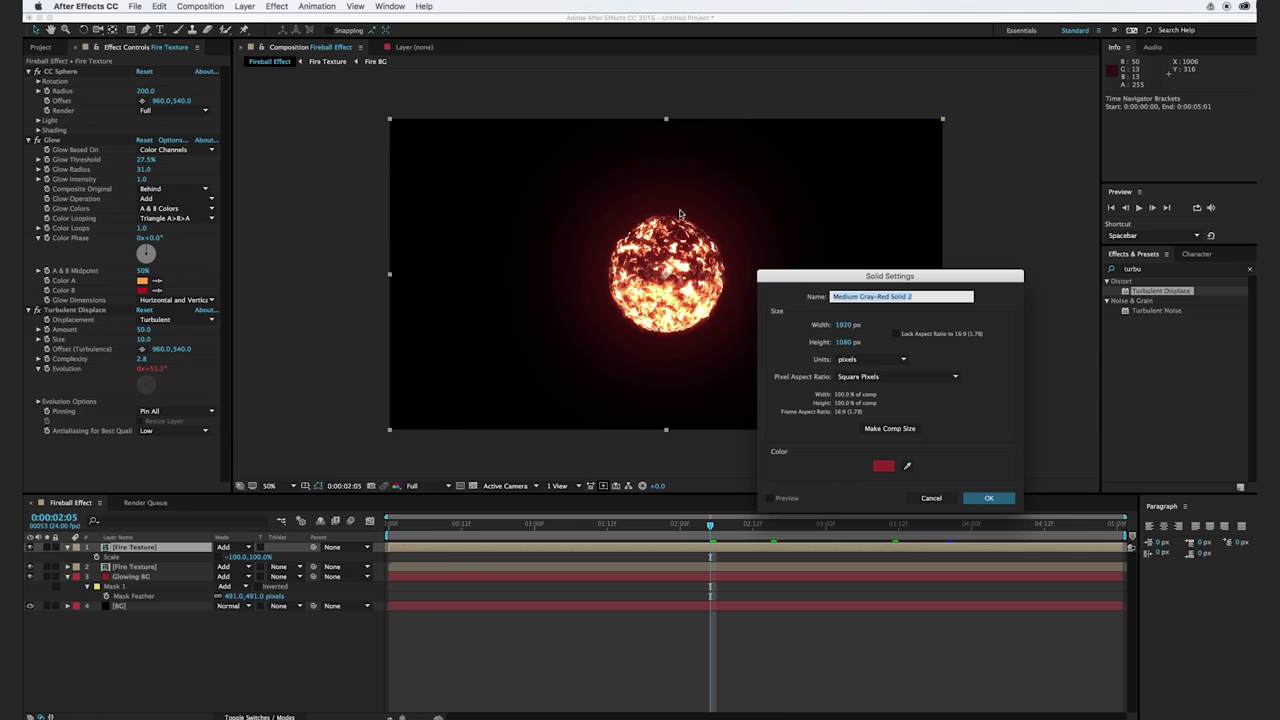
text(Large Fire)
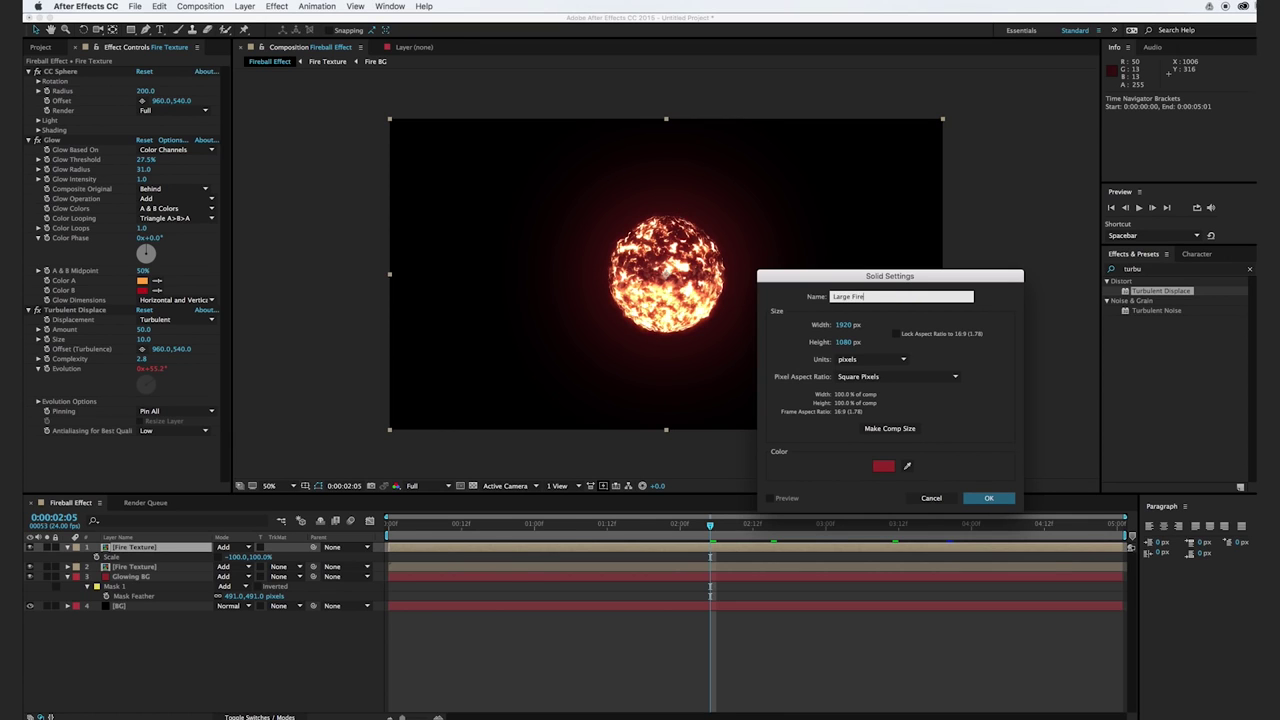
key(Return)
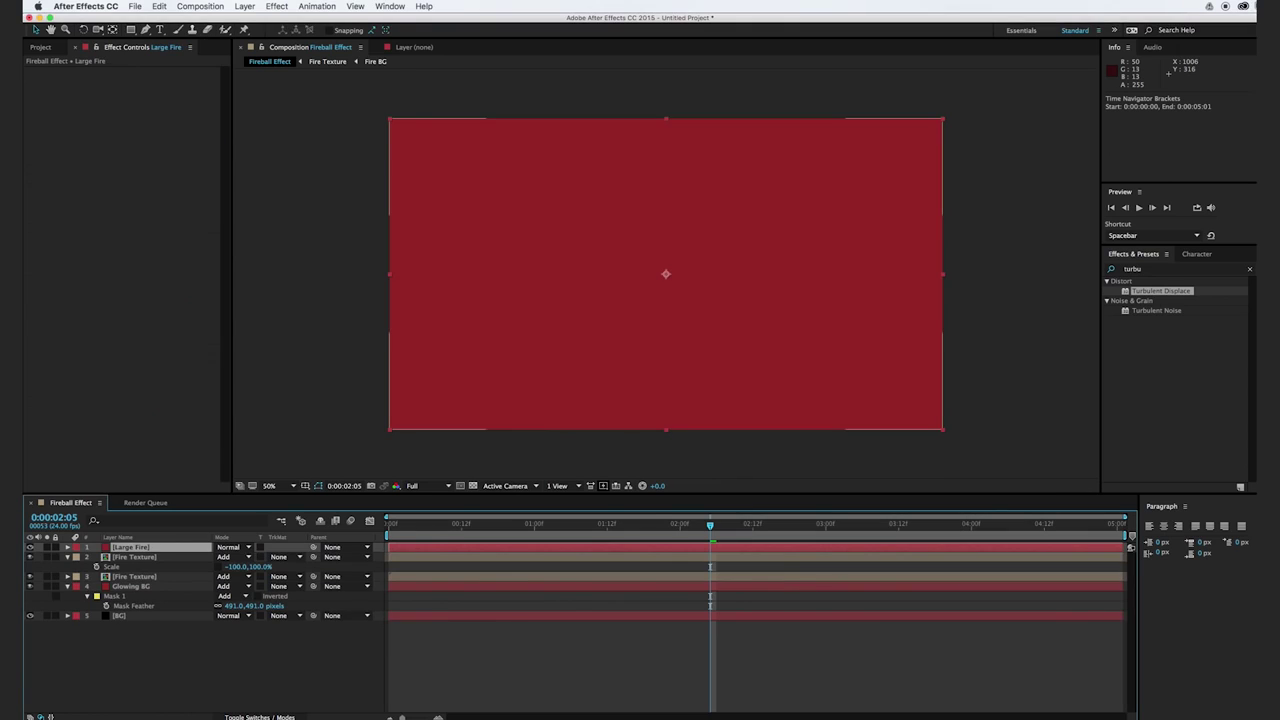
- Find the Fire by RocketStock animation preset and apply it to the Large Fire layer
key(super+5)
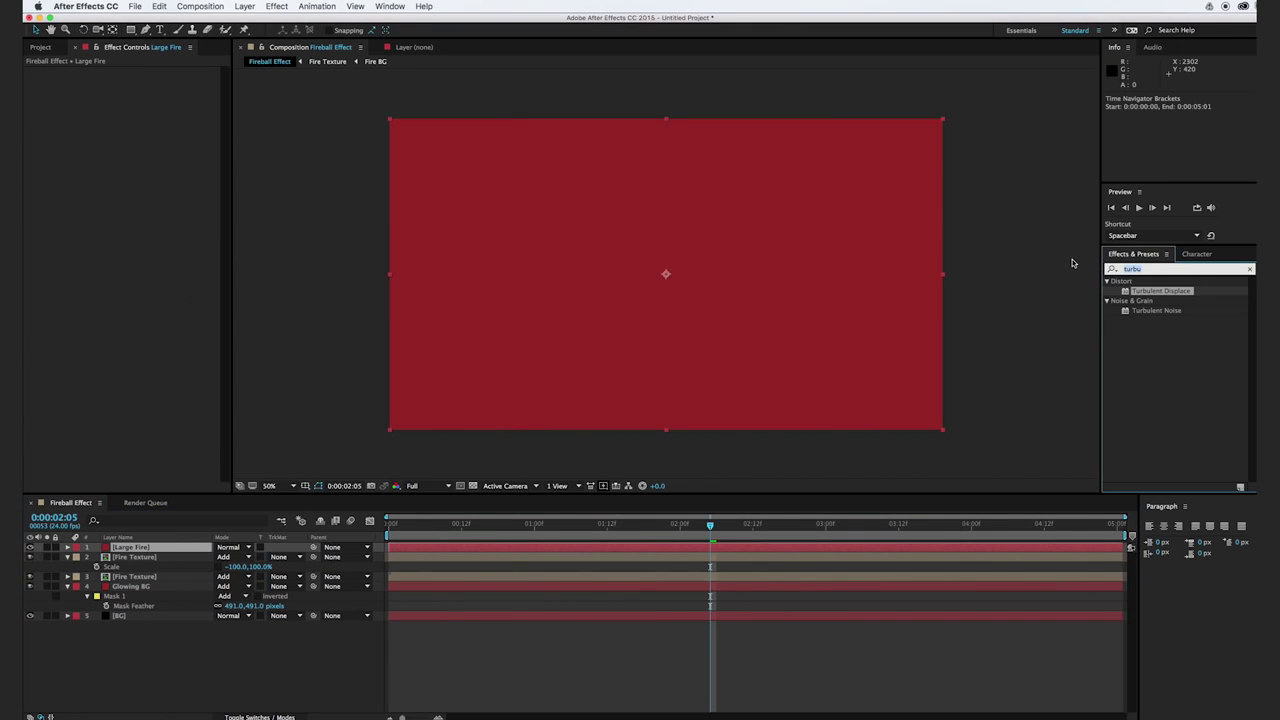
text(fire b)
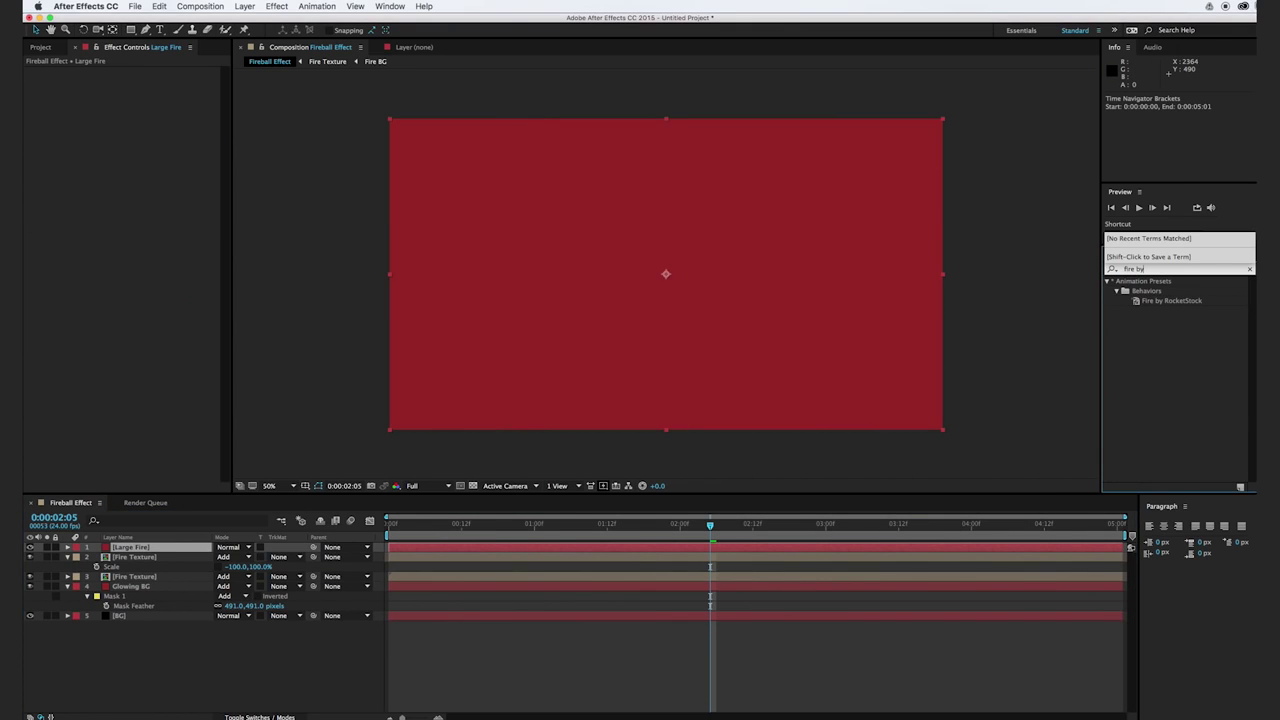
text(y)
drag(1170, 300, 739, 281)
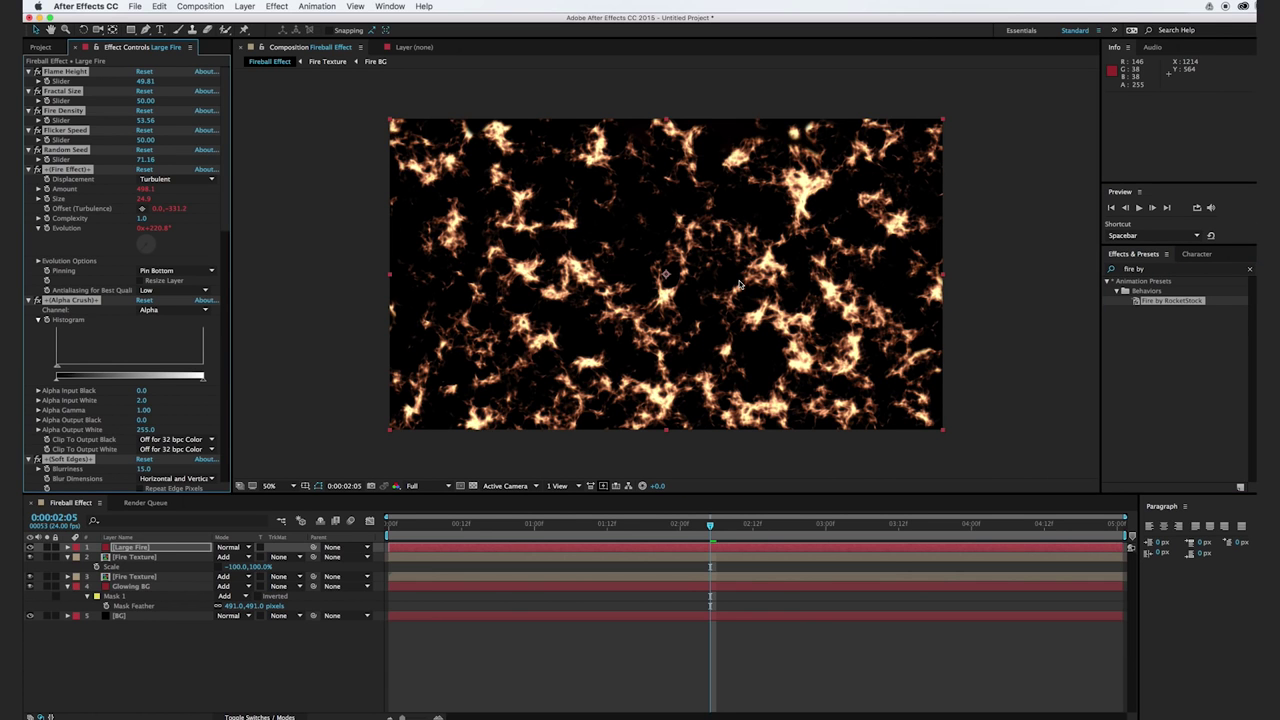
- Set Large Fire's blending mode to Add and its Fractal Size slider to 21
click(225, 547)
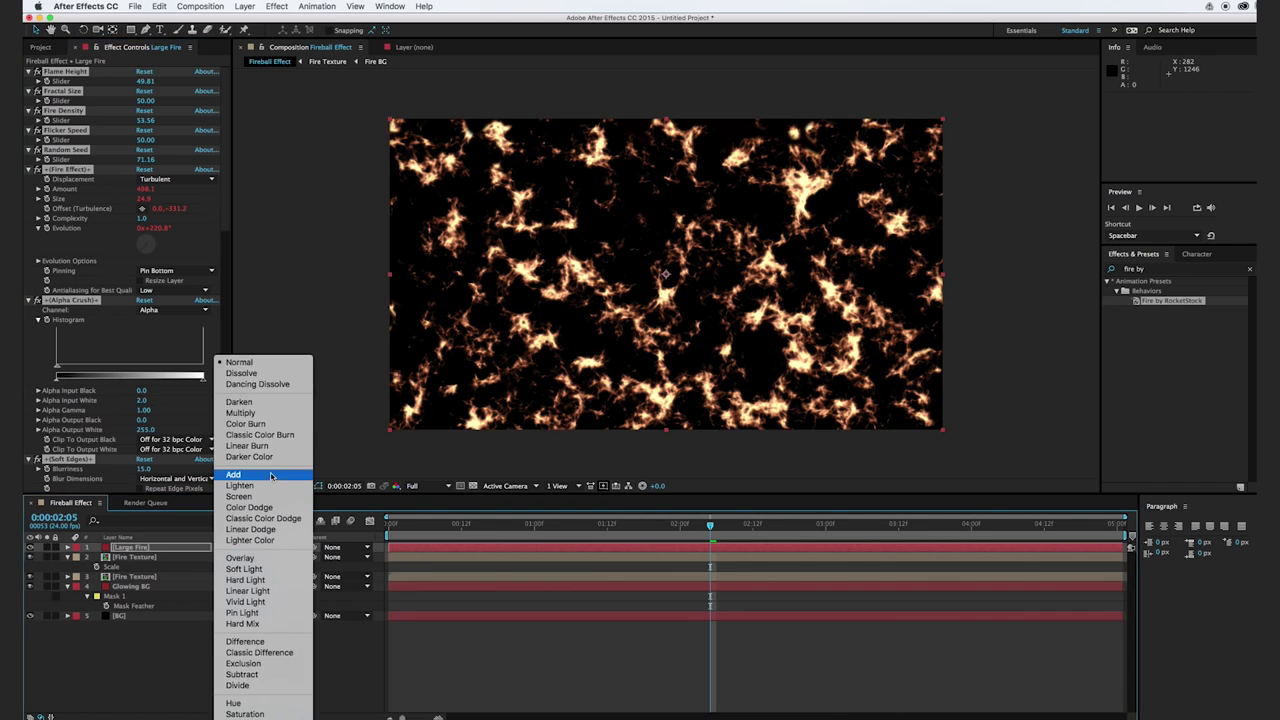
click(233, 475)
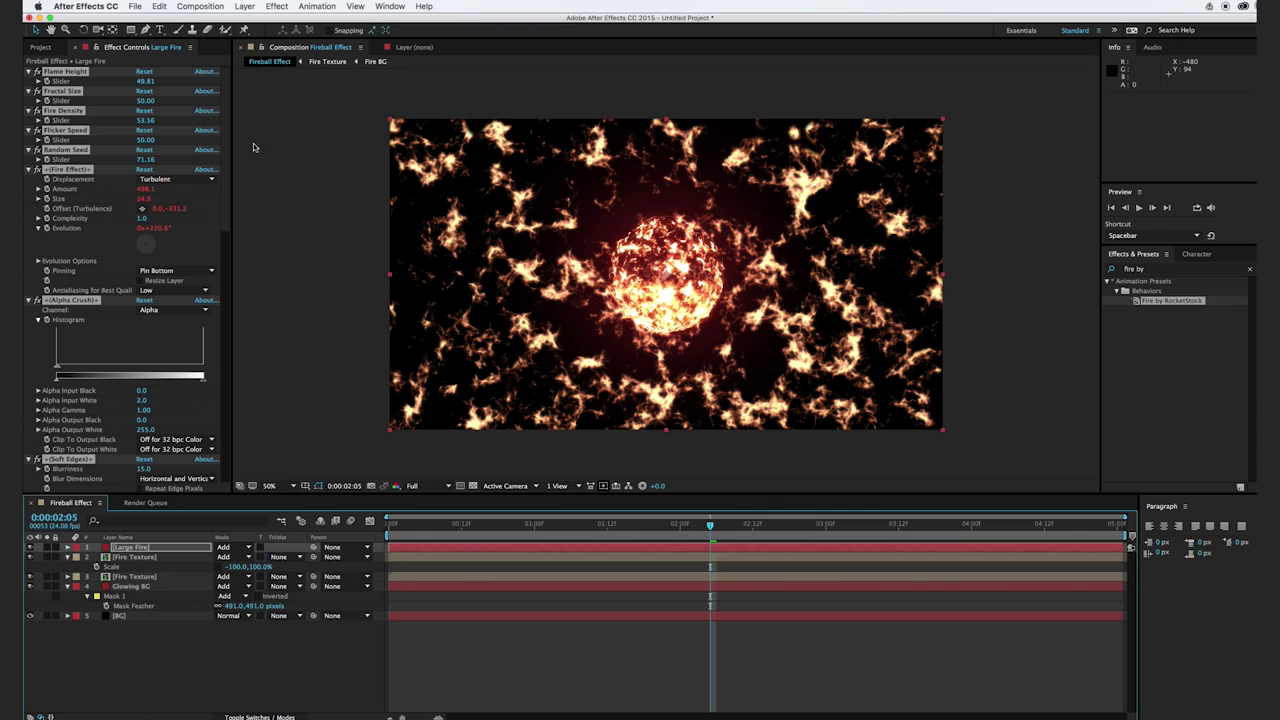
drag(144, 101, 131, 104)
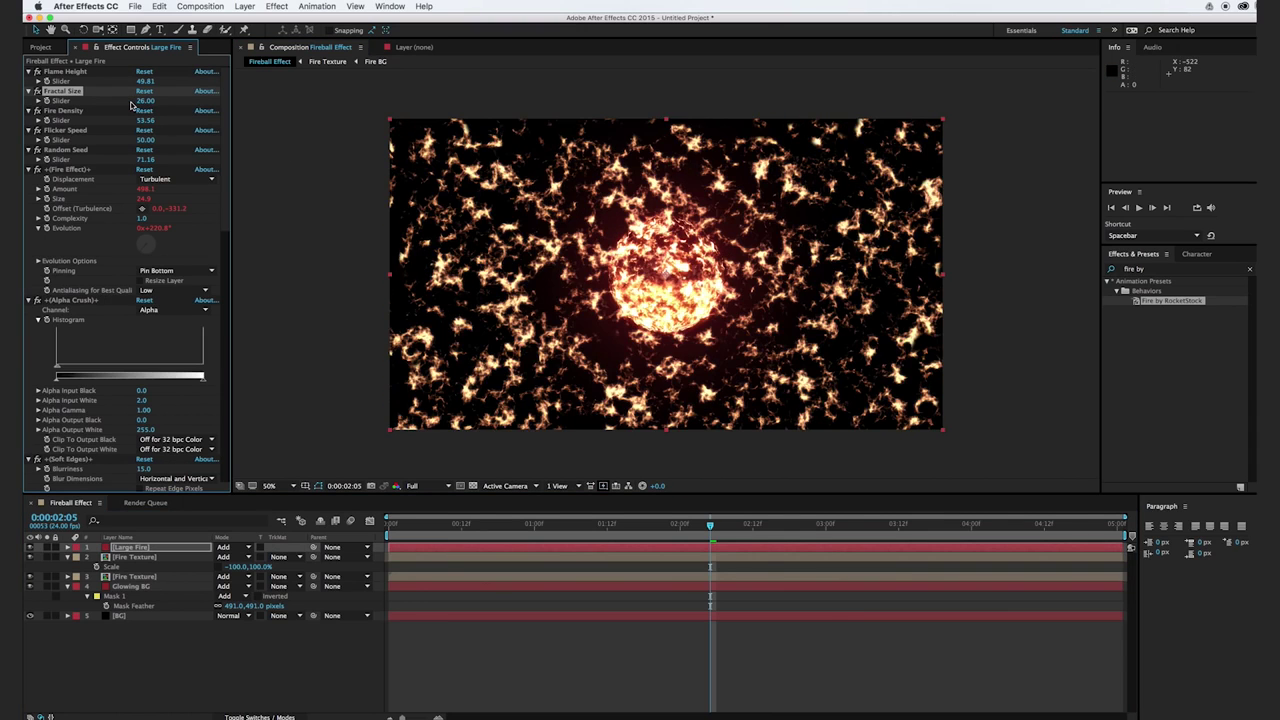
drag(141, 101, 142, 108)
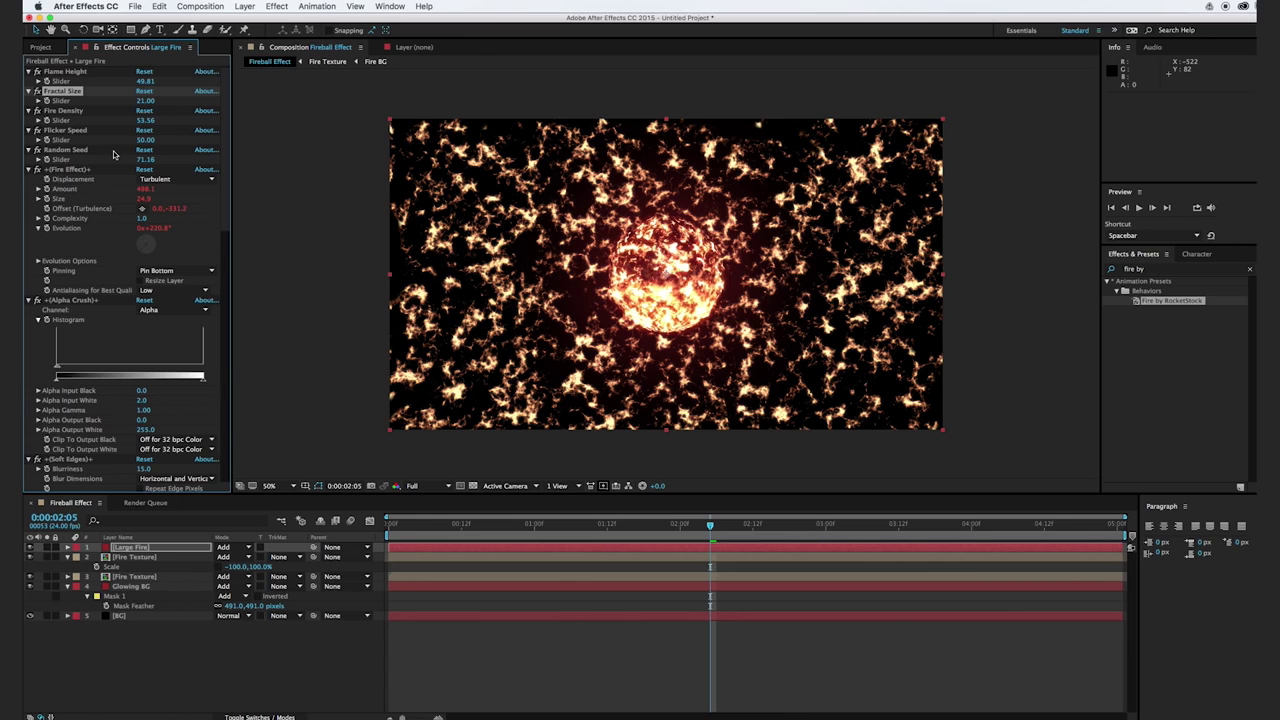
- Apply a second Glow effect to Large Fire, with Glow Threshold 48.6% and Glow Radius 23
click(1175, 269)
text(glow)
double_click(1139, 320)
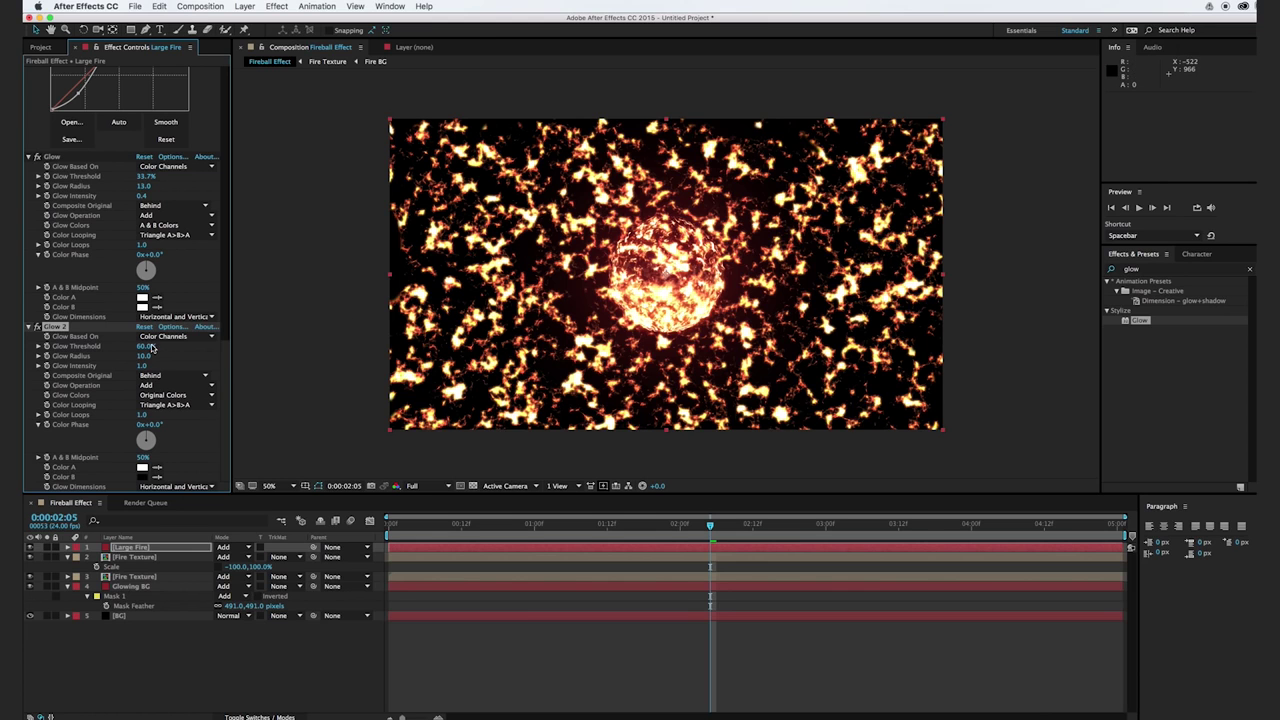
mouse_move(145, 346)
mouse_down()
mouse_move(137, 356)
mouse_move(150, 361)
mouse_up()
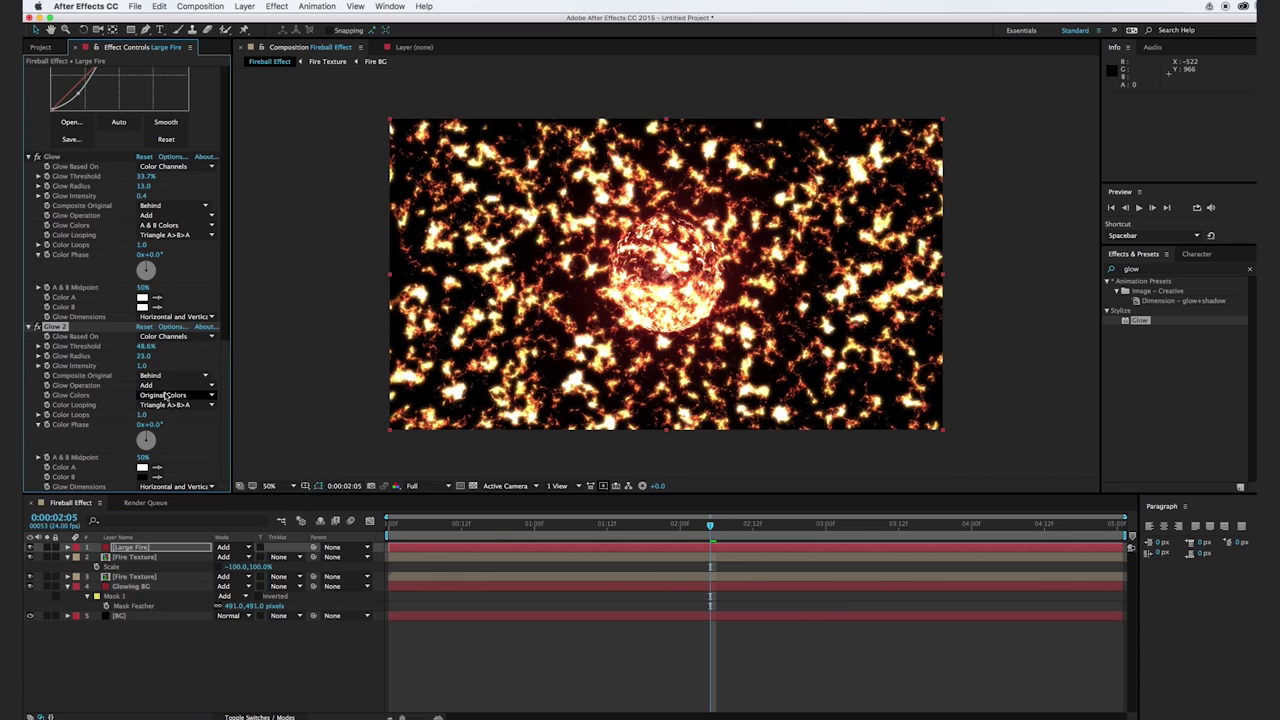
- Set Large Fire's Glow 2 to A & B Colors with orange Color A and red Color B, Glow Threshold 23.5% and Glow Radius 31
click(170, 396)
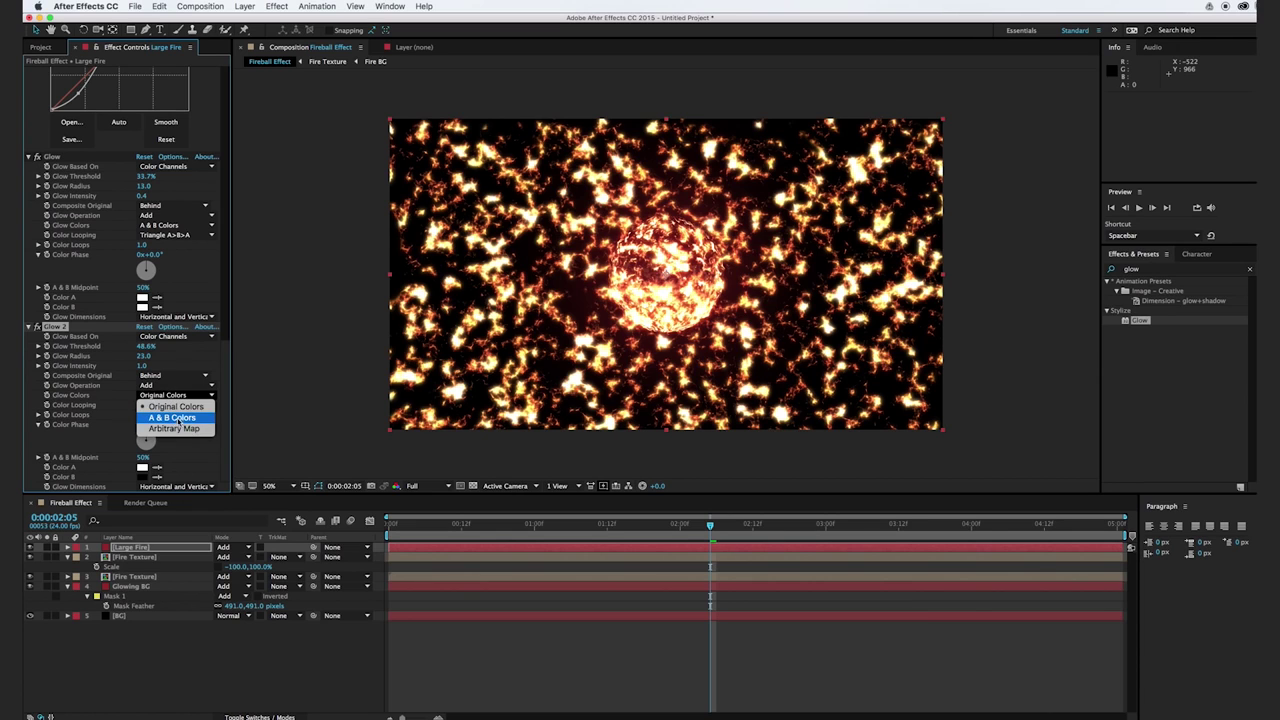
click(176, 418)
click(142, 467)
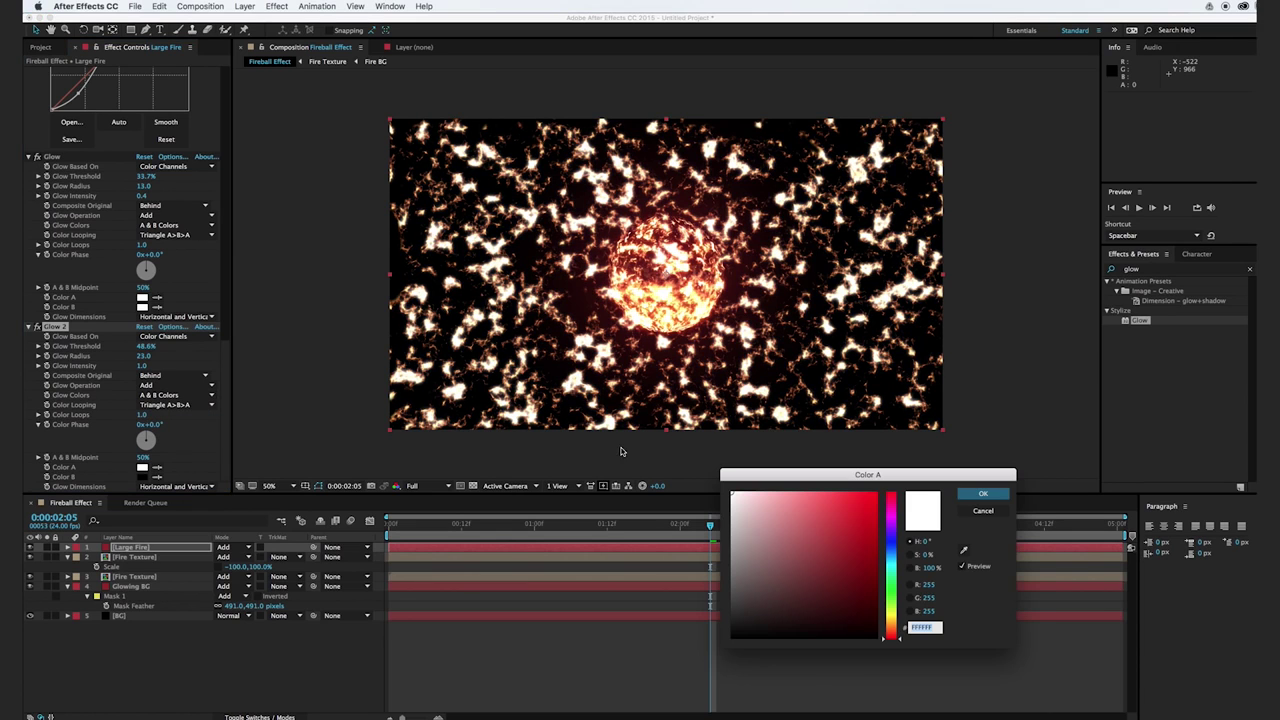
click(889, 626)
drag(876, 602, 850, 507)
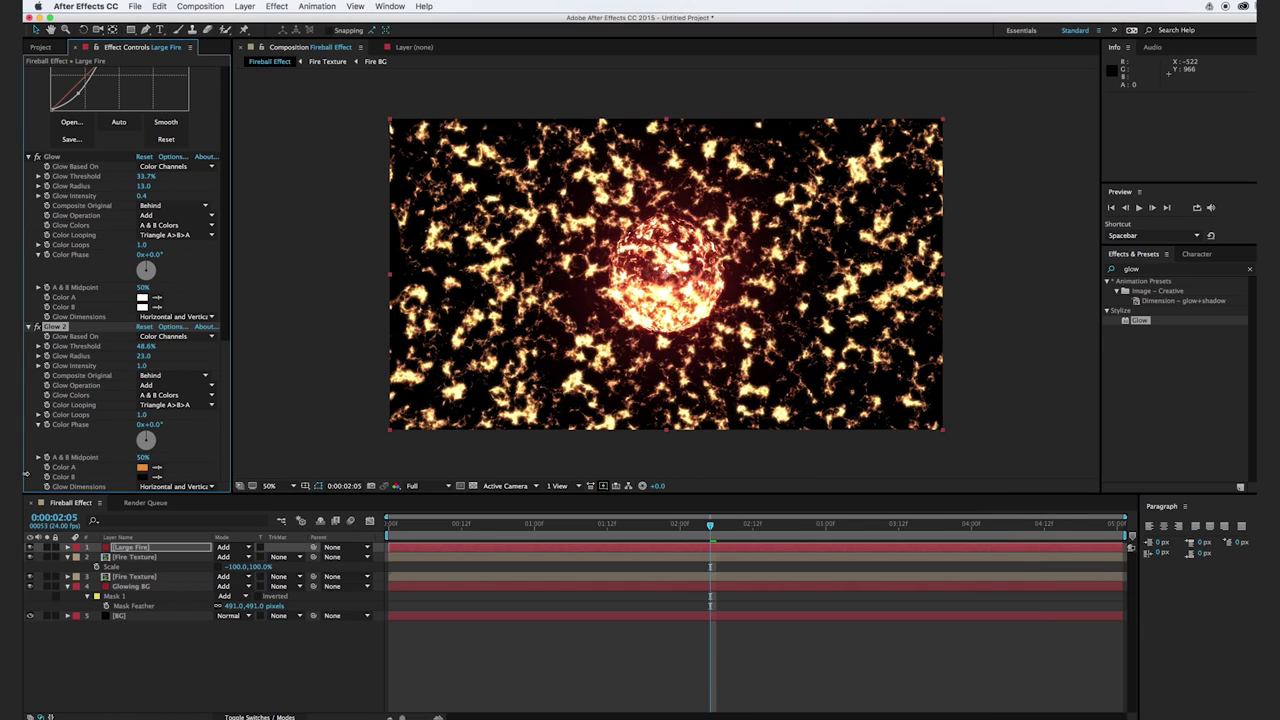
click(145, 477)
drag(850, 544, 854, 517)
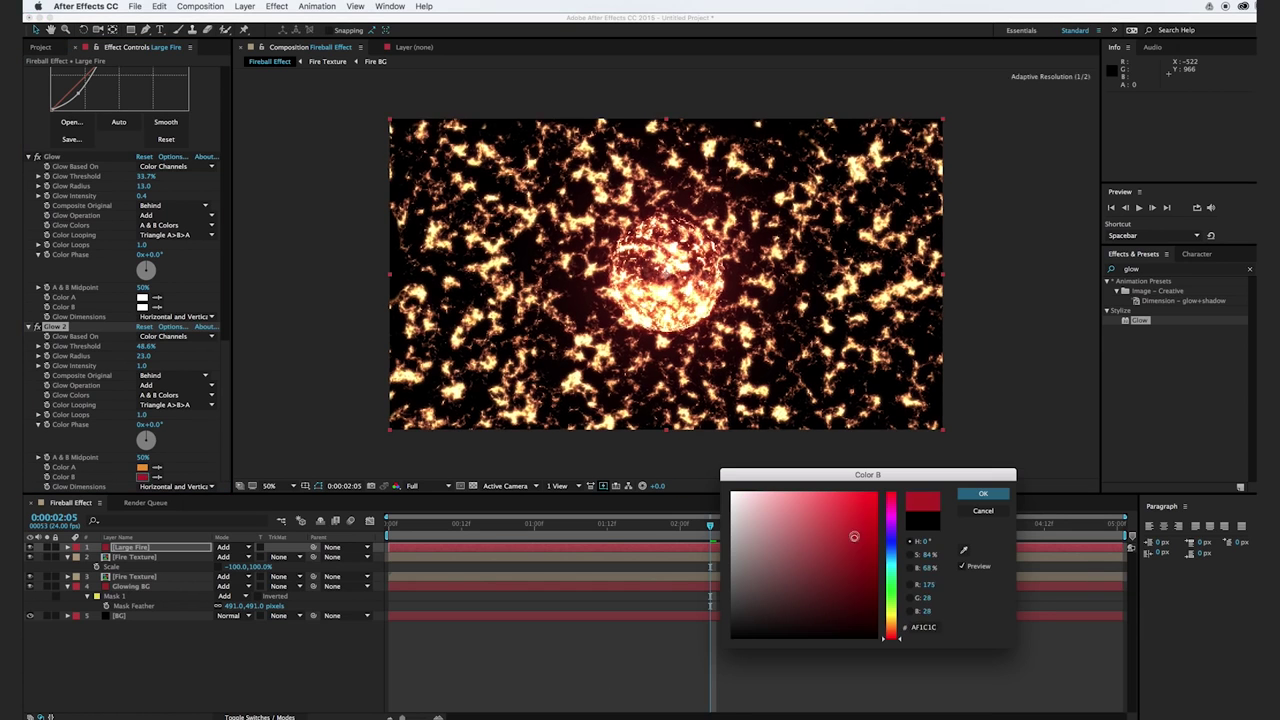
click(978, 493)
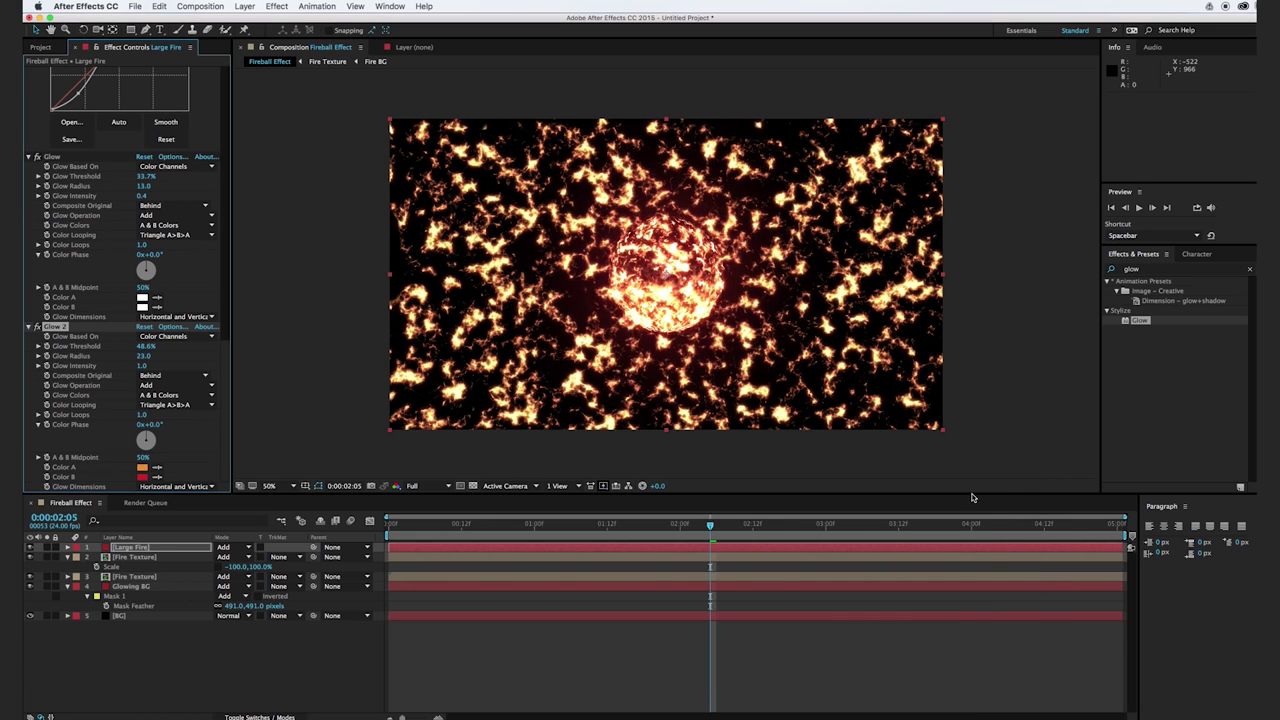
mouse_move(141, 346)
mouse_down()
mouse_move(110, 349)
mouse_move(154, 362)
mouse_up()
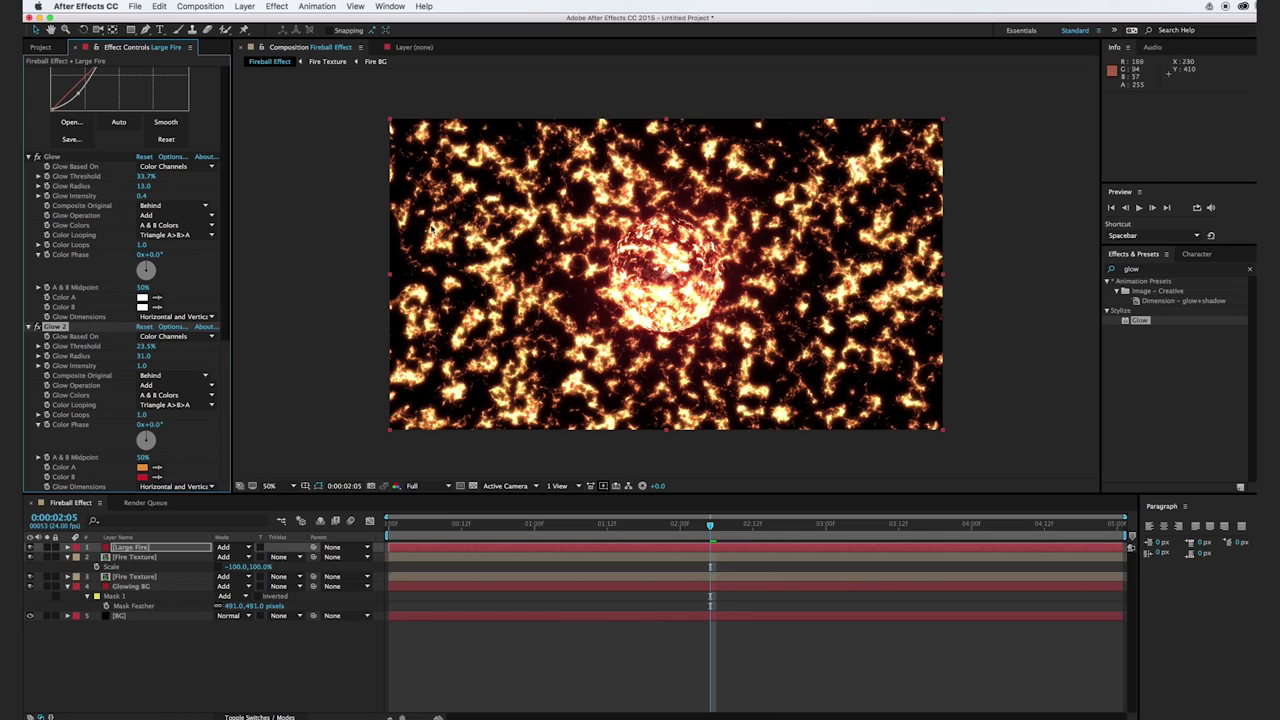
- Draw a closed three-point curved Pen mask on Large Fire, running from above the frame down into the fireball
click(146, 30)
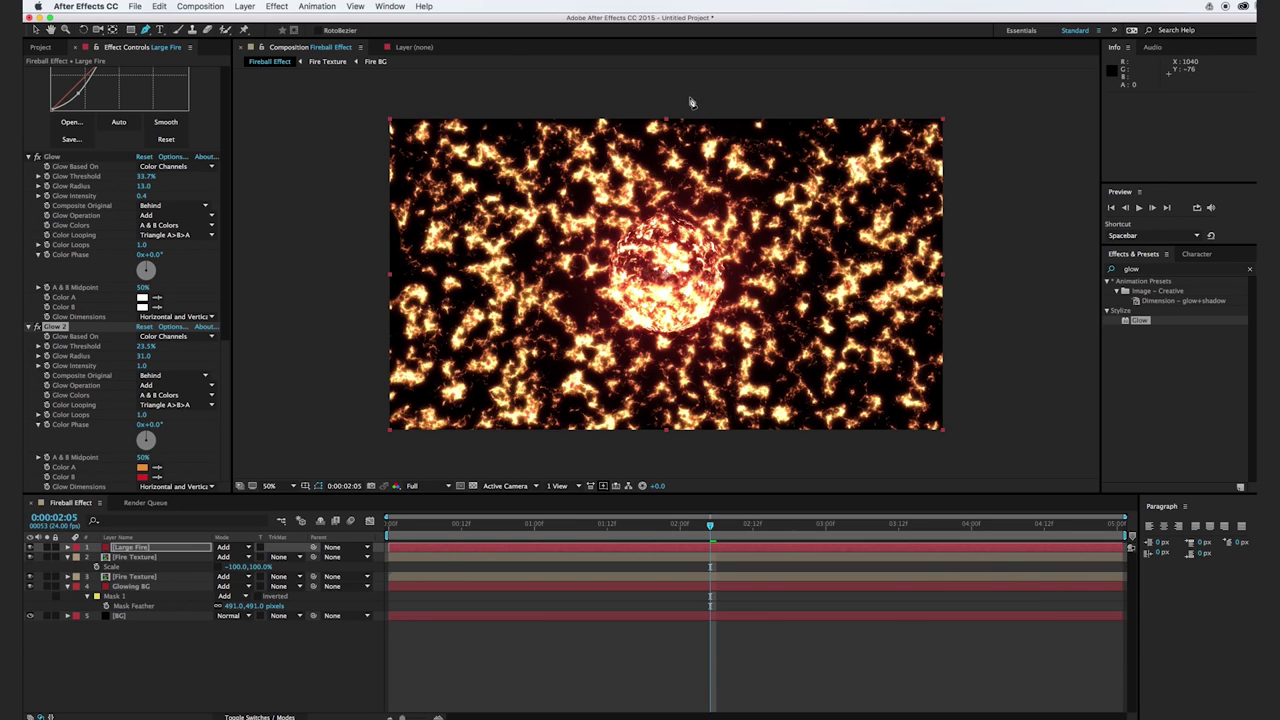
drag(687, 98, 693, 120)
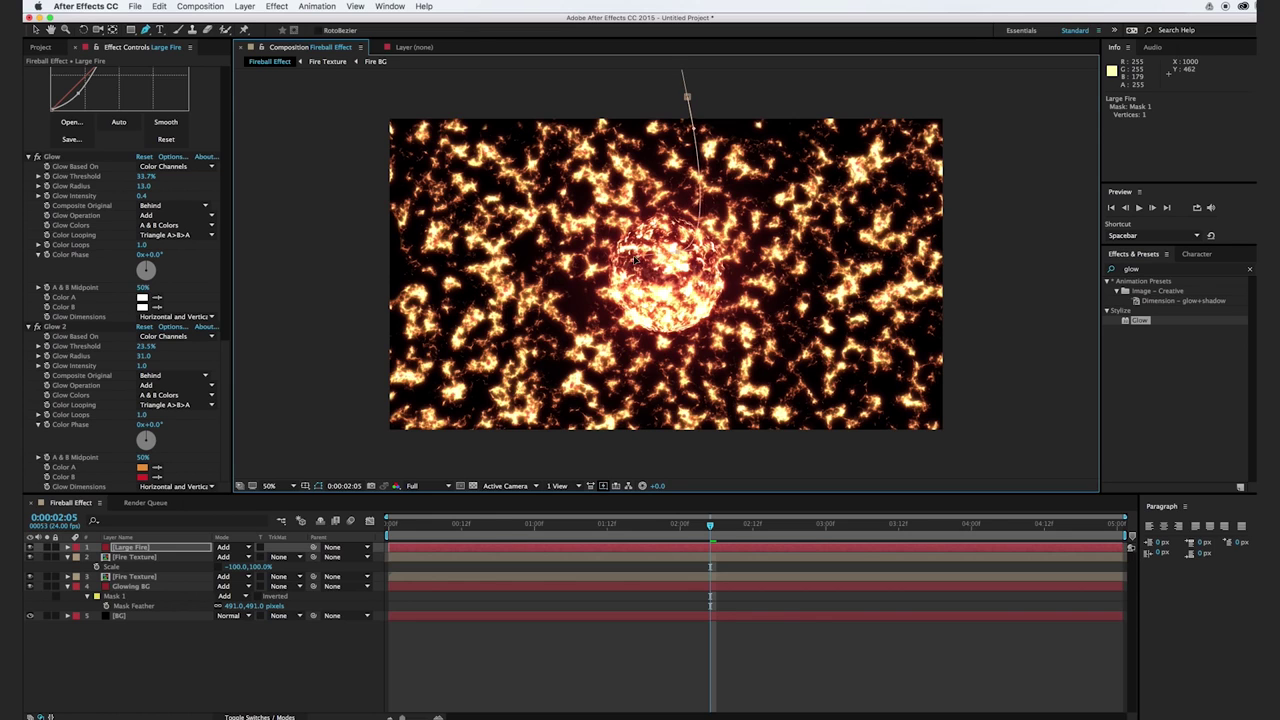
click(632, 196)
click(653, 166)
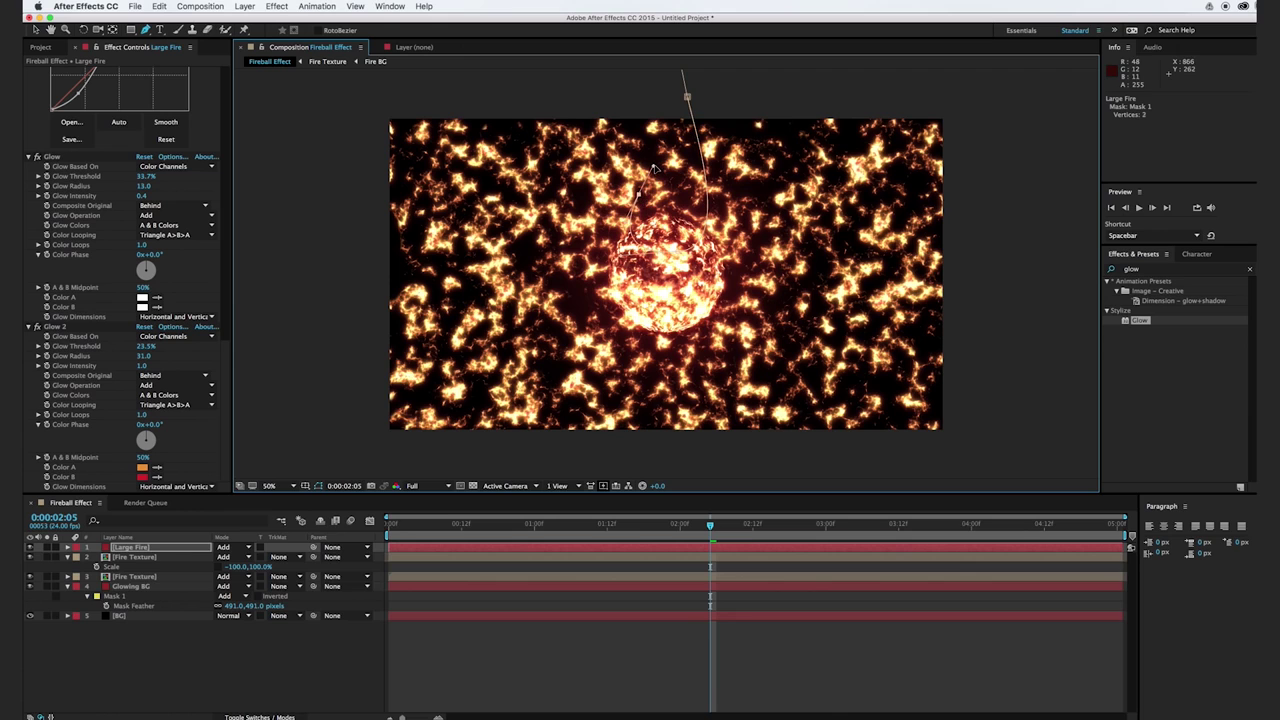
click(686, 97)
- Reshape the Large Fire mask into a narrow pointed flame shape rising from the centre of the fireball to just below the frame's top edge
key(v)
drag(686, 97, 672, 128)
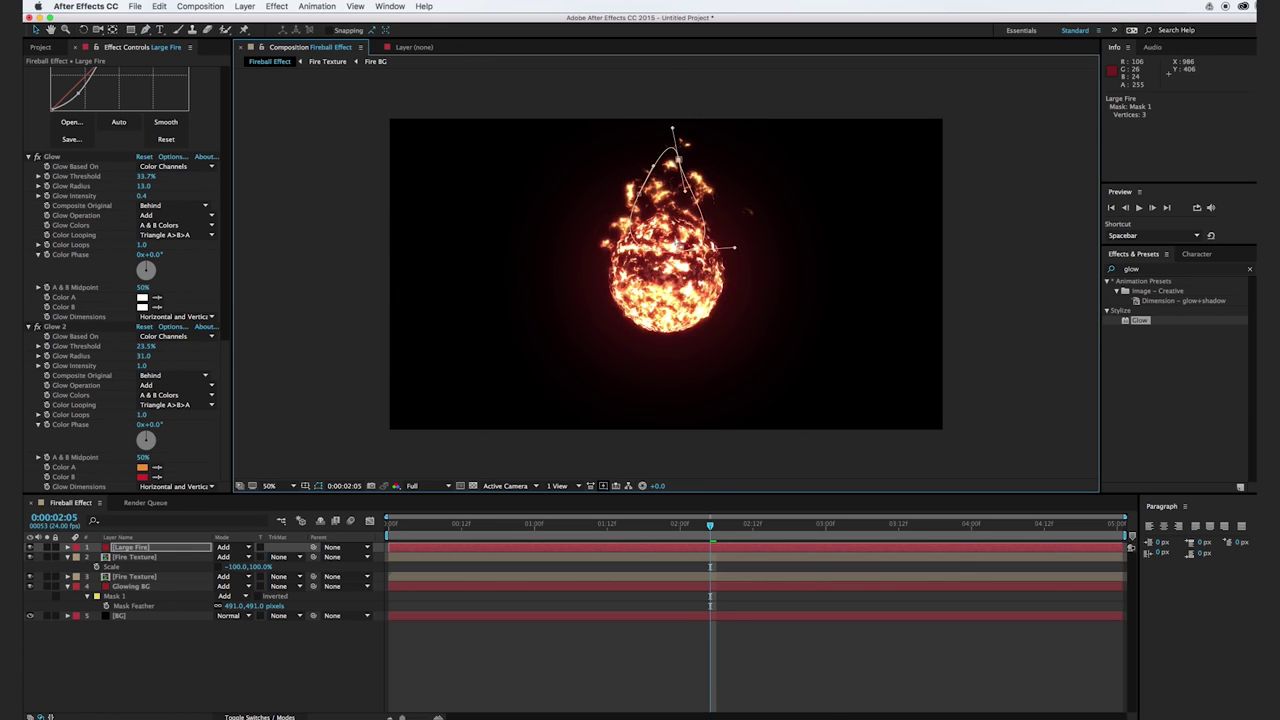
mouse_move(678, 258)
mouse_down()
mouse_move(628, 300)
mouse_move(652, 290)
mouse_move(657, 256)
mouse_up()
drag(744, 291, 702, 289)
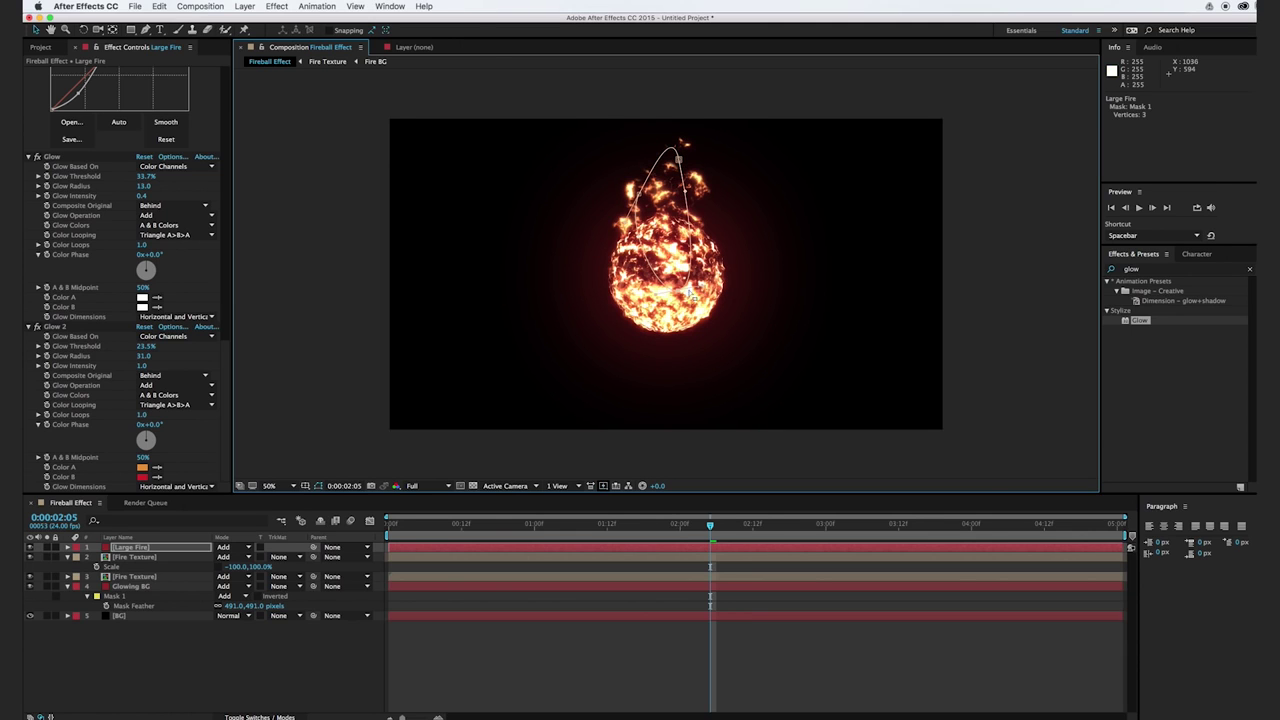
drag(678, 158, 672, 128)
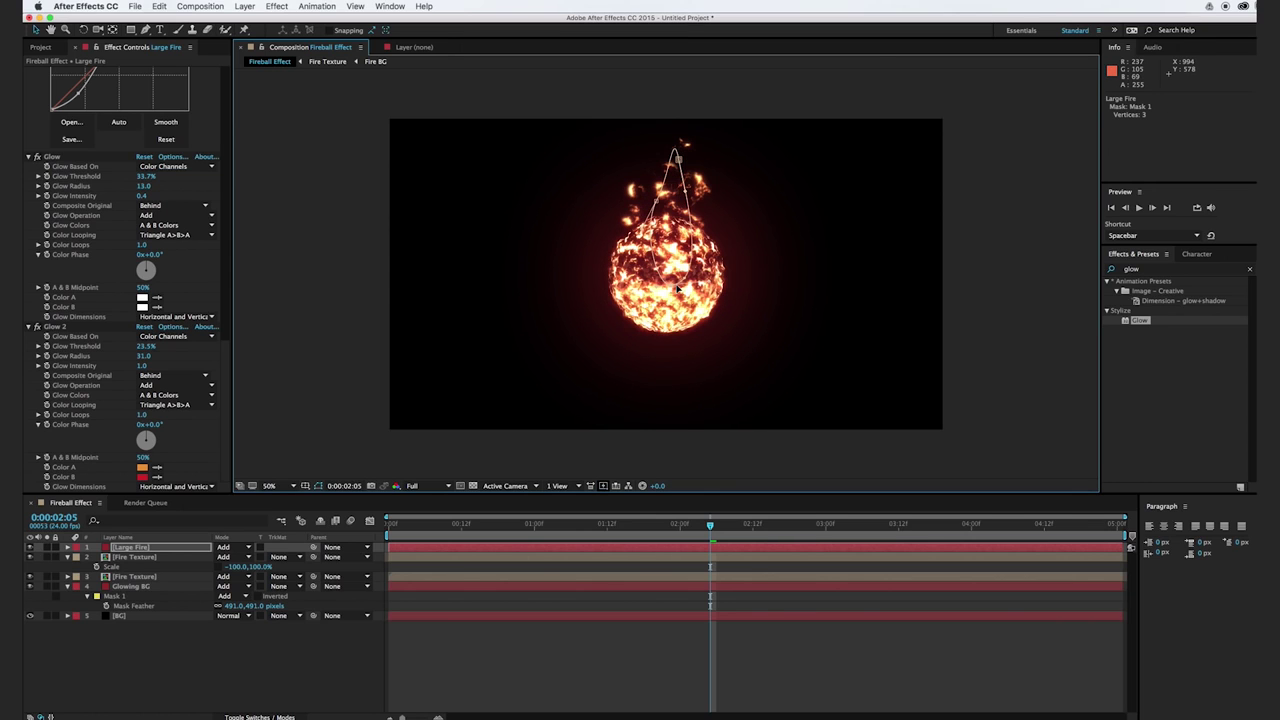
- Find the Bezier Warp effect and apply it to the Large Fire layer
click(1158, 271)
key(BackSpace)
key(BackSpace)
key(BackSpace)
key(BackSpace)
text(bez)
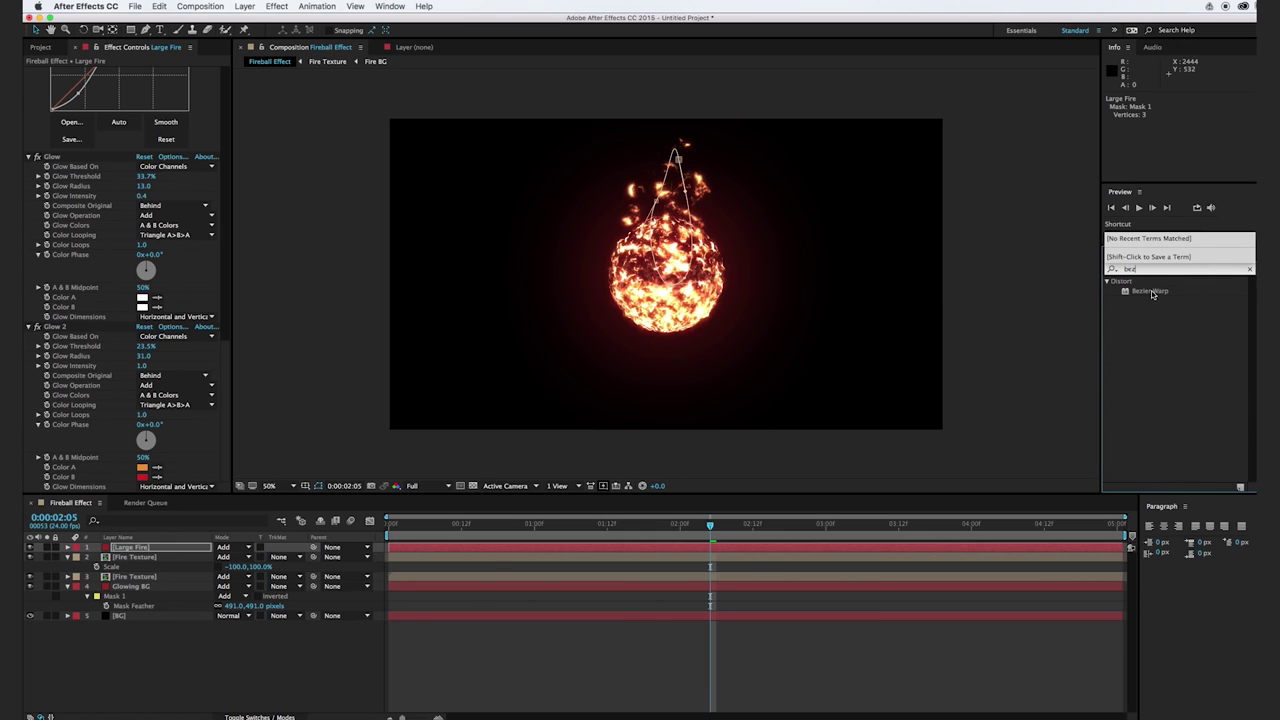
drag(1152, 294, 683, 263)
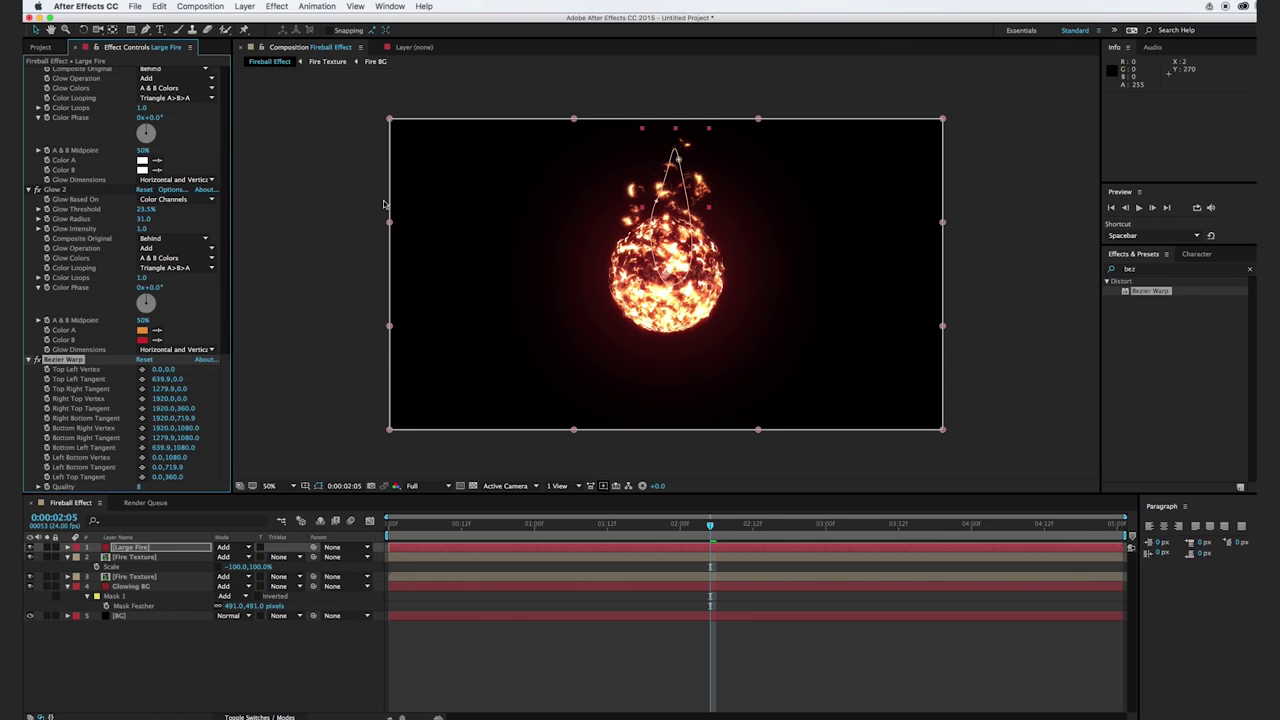
- Pull Bezier Warp's Left Top Tangent to about 450, 318, Right Top Tangent to about 1398, 332 and Top Left Tangent to about 878, -4
drag(391, 226, 519, 213)
drag(942, 224, 792, 213)
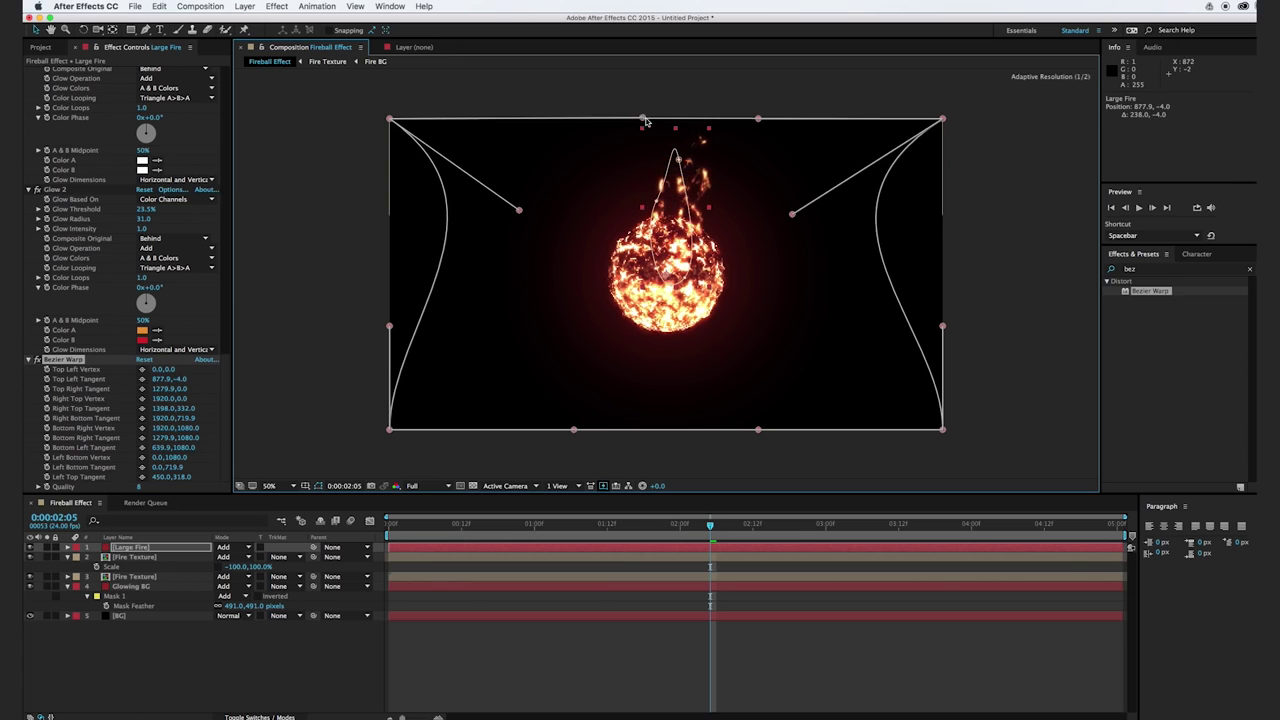
click(755, 124)
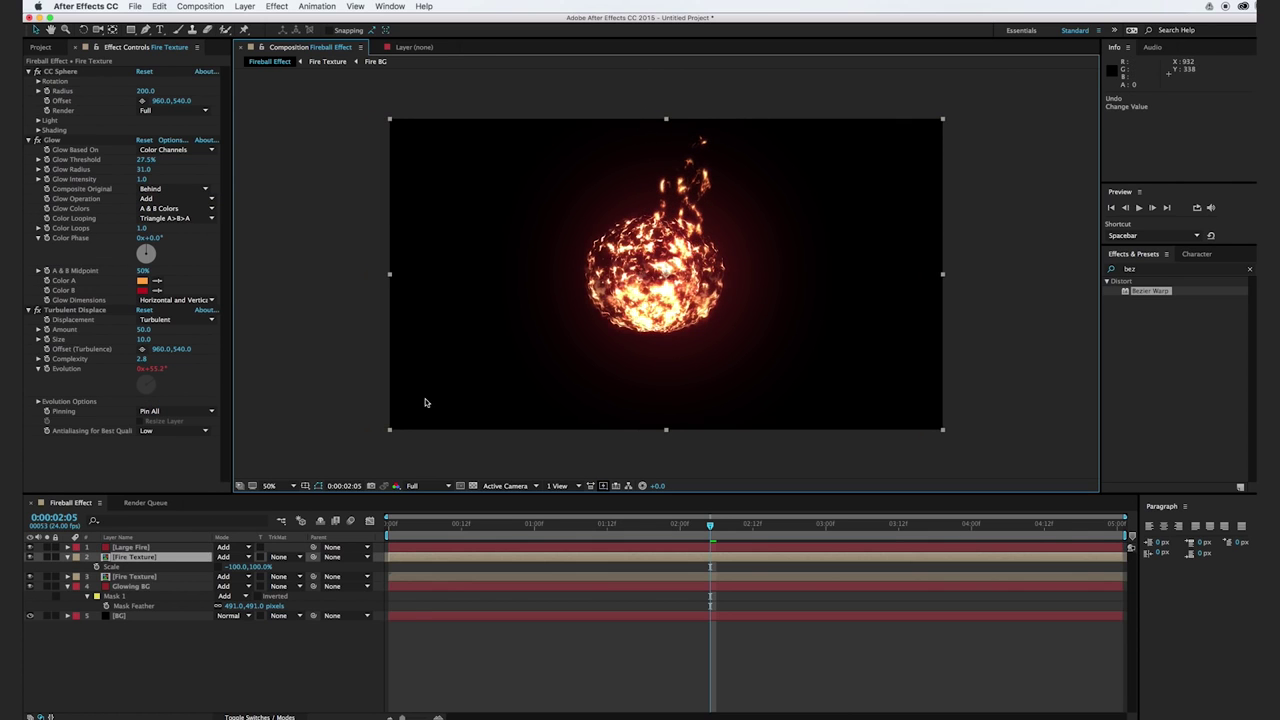
click(165, 544)
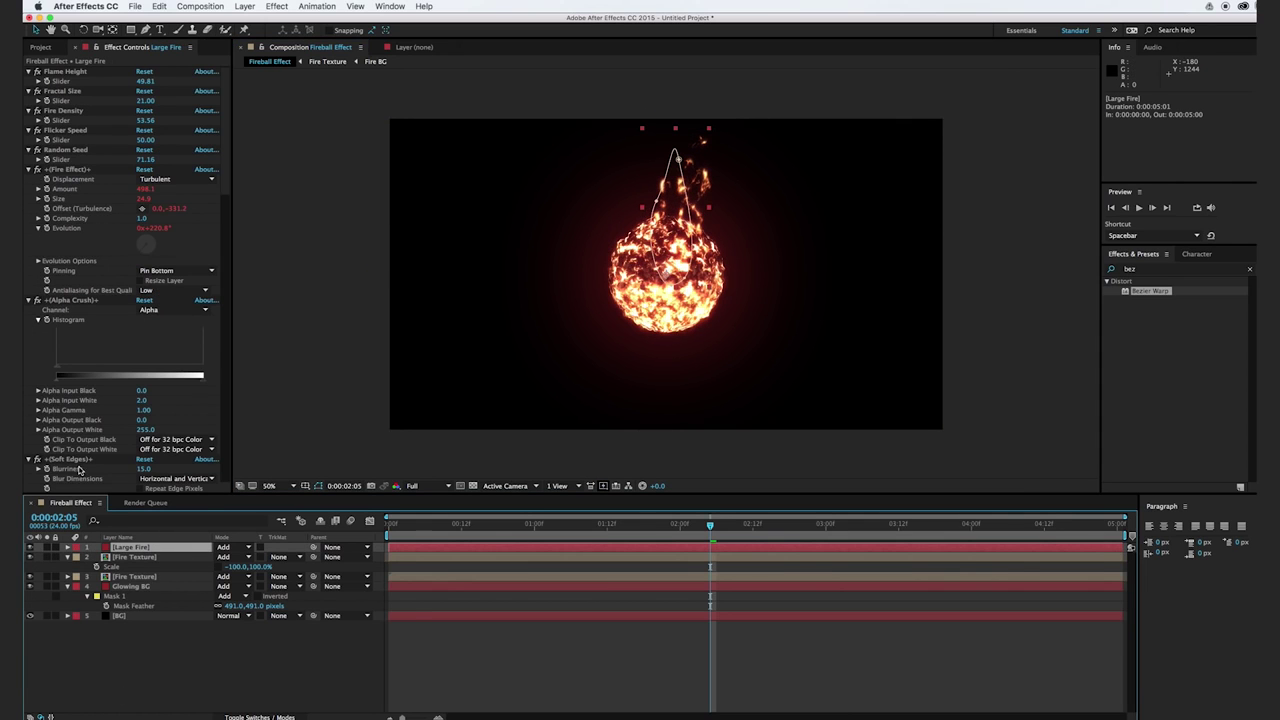
scroll(80, 470, down, 10)
click(65, 360)
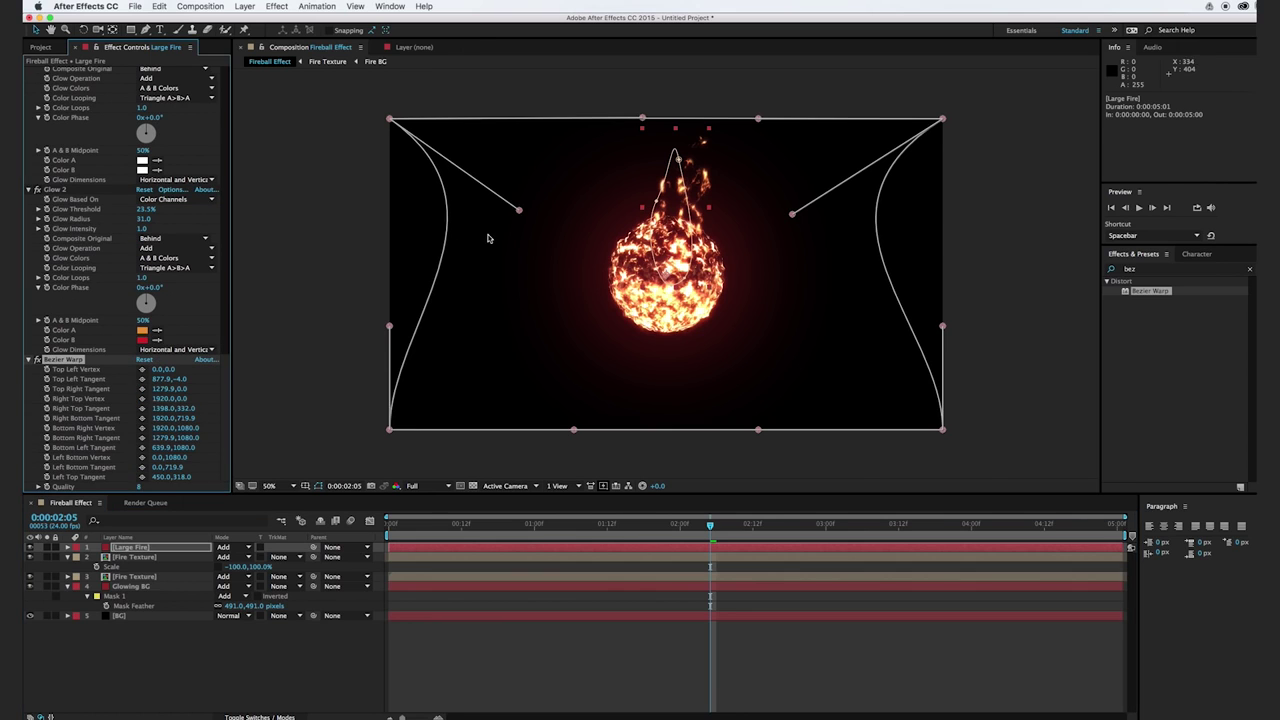
- Move Bezier Warp's Top Right Tangent to about 1064, -6 and spread the bottom vertices outward to about -224, 1070 and 2178, 1066
drag(758, 119, 695, 118)
drag(390, 429, 320, 431)
drag(948, 433, 1025, 428)
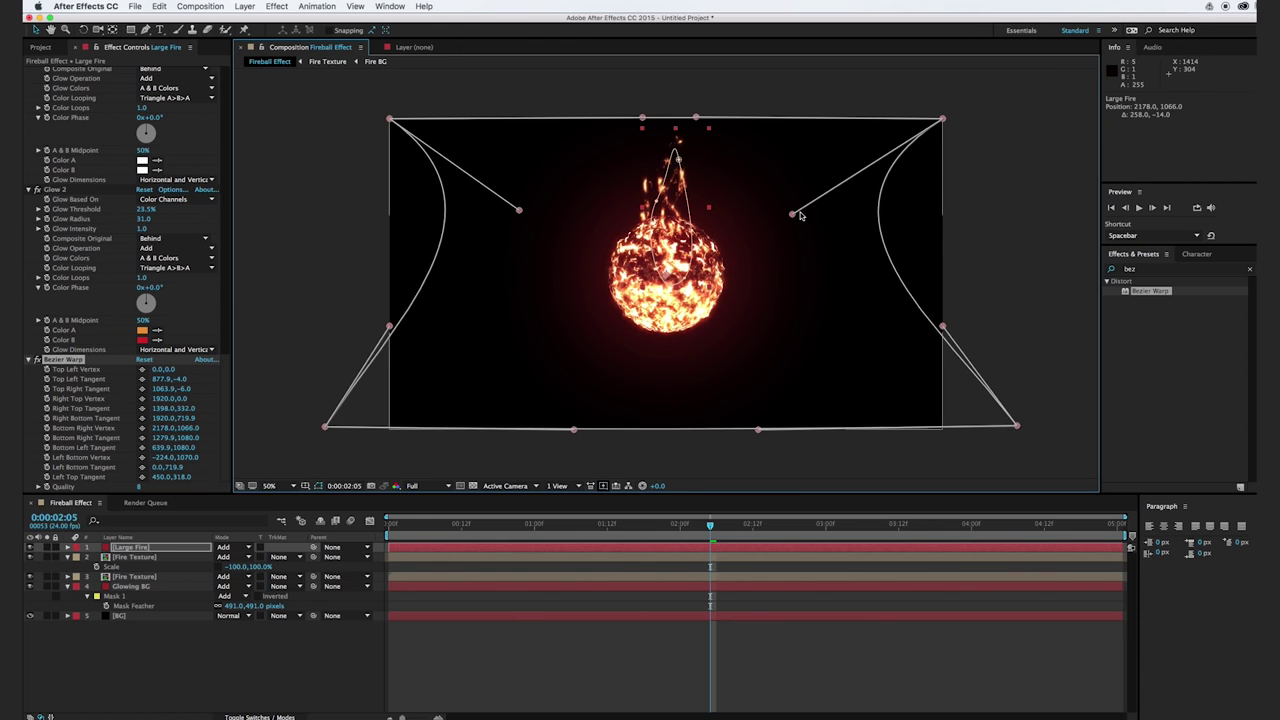
- Readjust Bezier Warp's upper side tangents, placing Right Top Tangent at about 1350, 220 and Left Top Tangent at about 602, 190
drag(795, 217, 841, 197)
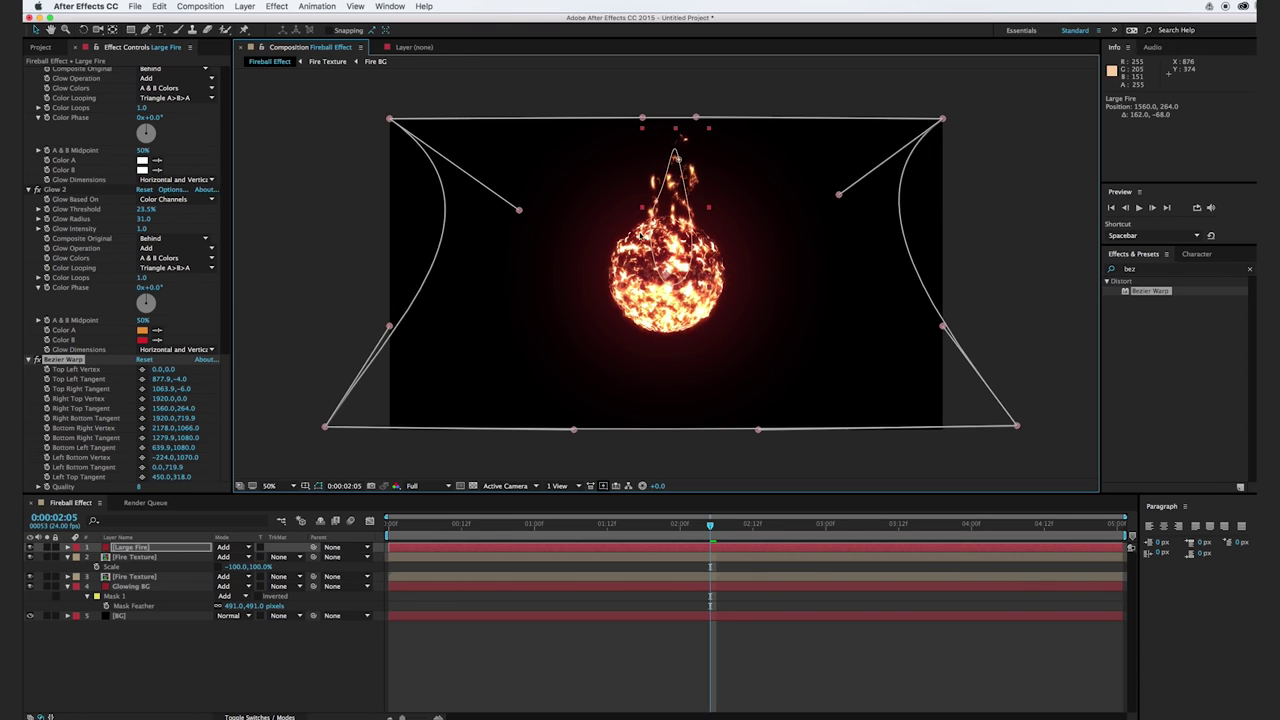
drag(519, 210, 567, 131)
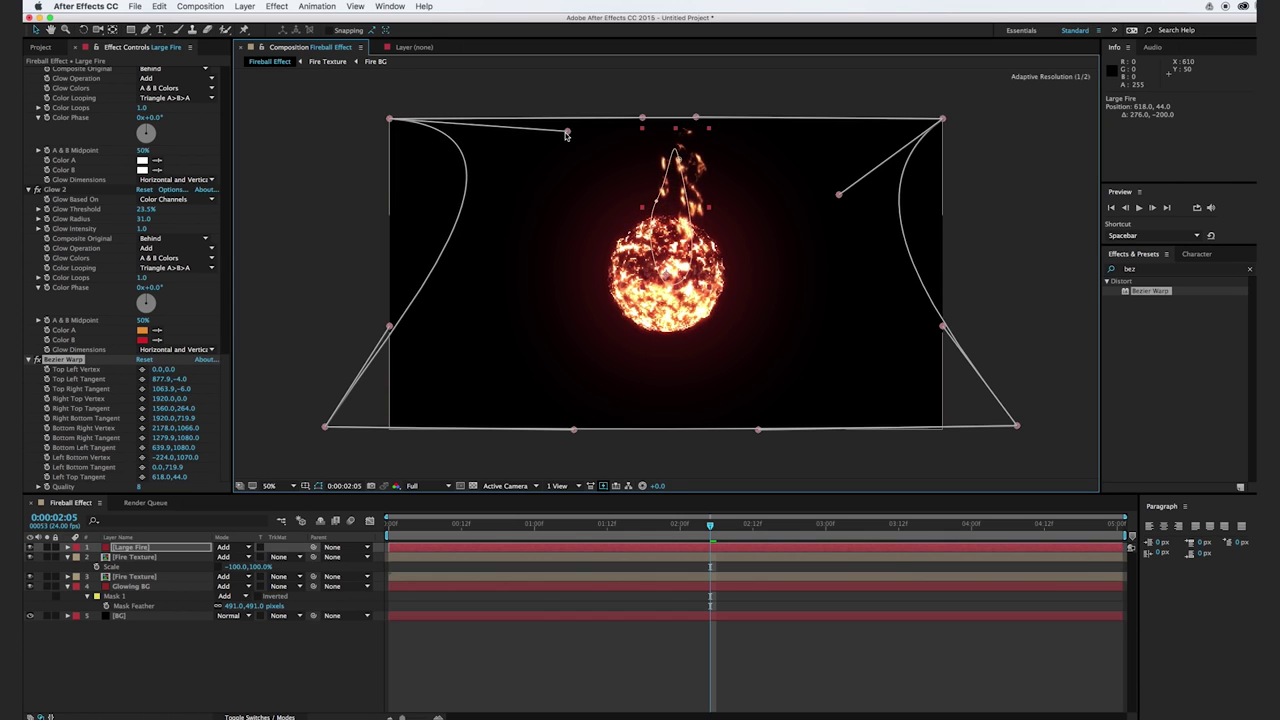
drag(840, 197, 778, 184)
drag(567, 131, 563, 177)
- Flare Bezier Warp's lower side tangents outward, with Left Bottom Tangent at about -282, 766 and Right Bottom Tangent at about 2232, 838
drag(944, 332, 981, 393)
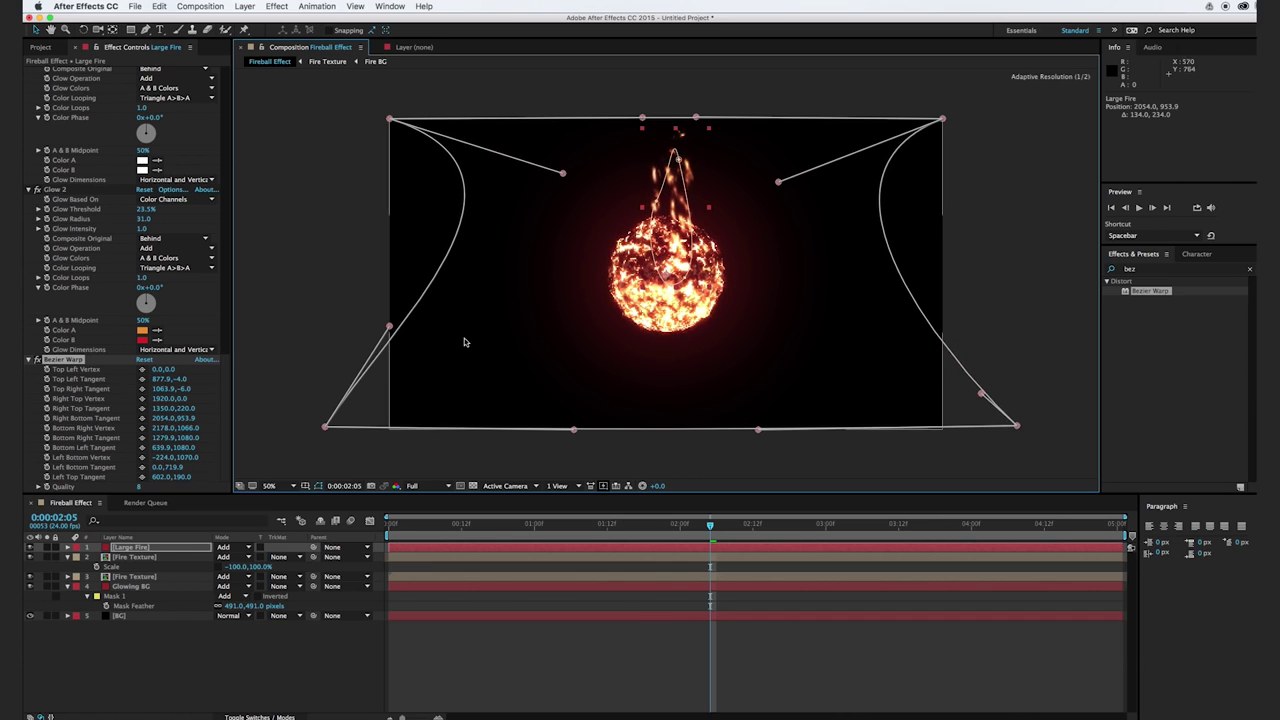
drag(389, 328, 308, 340)
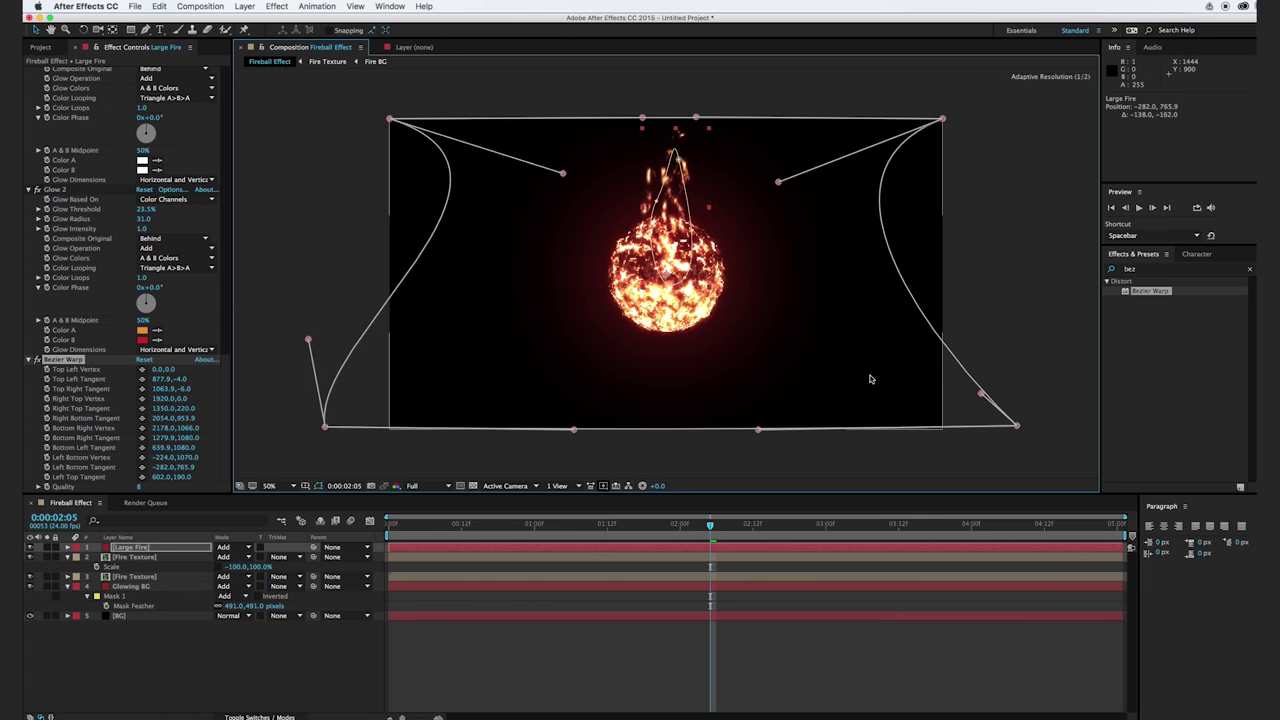
drag(982, 394, 1032, 360)
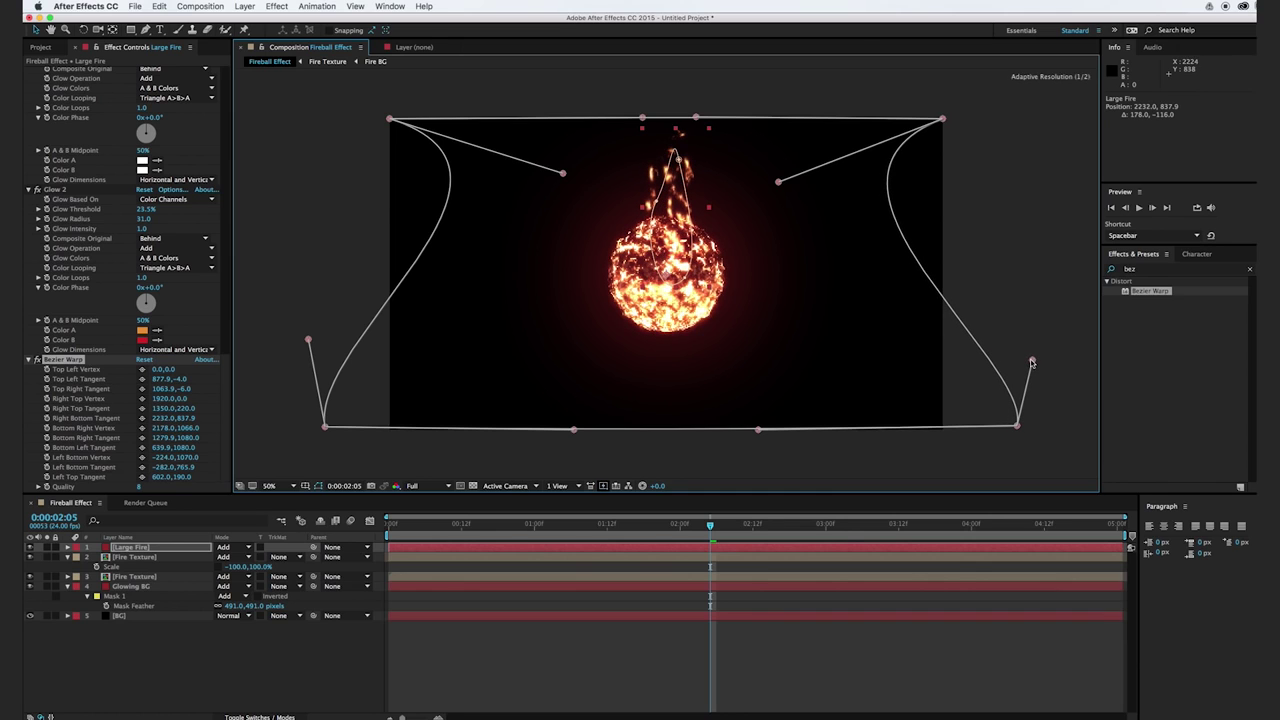
click(1040, 237)
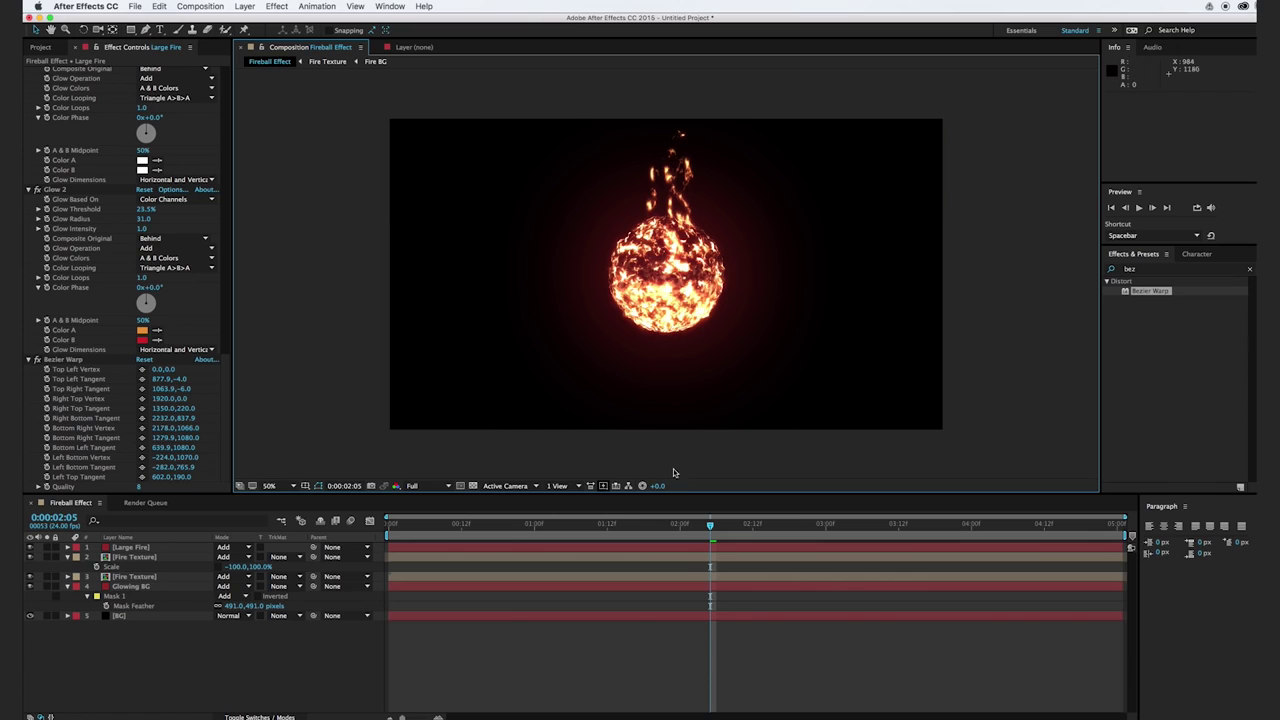
- Solo the Large Fire layer to inspect its flames at 0:00:01:02, and turn the solo off
click(47, 547)
drag(445, 523, 546, 523)
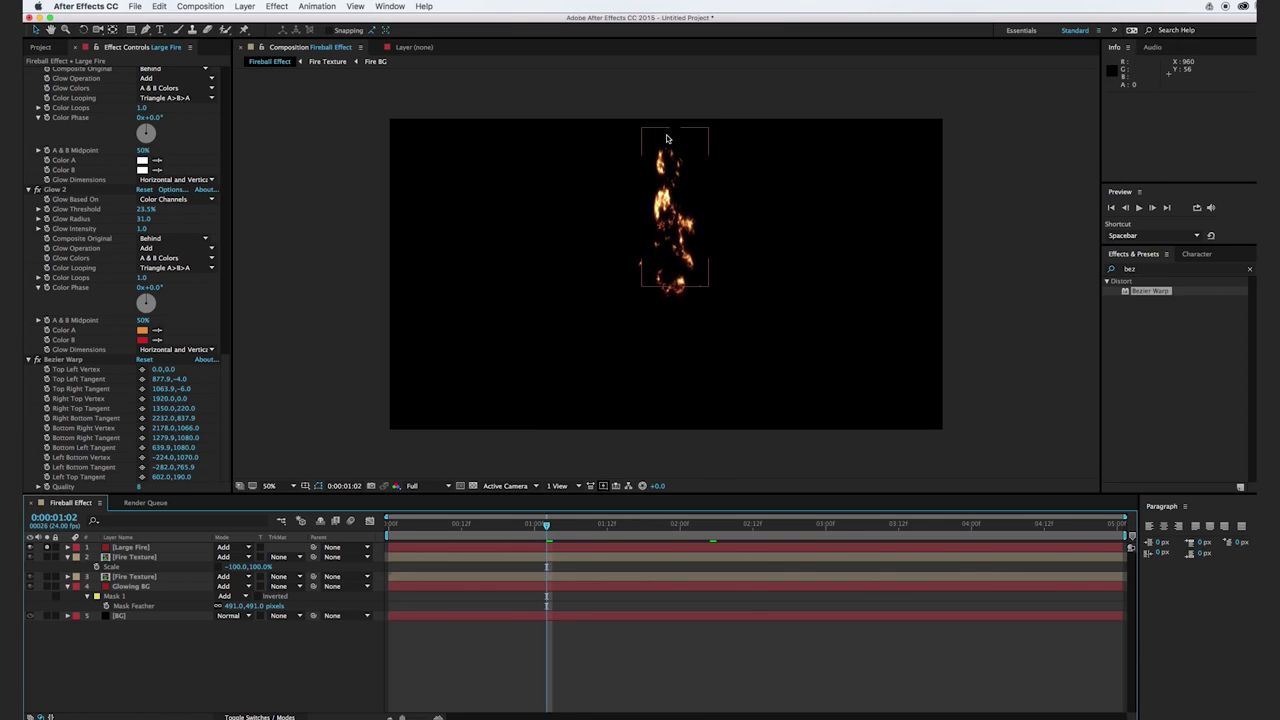
click(50, 552)
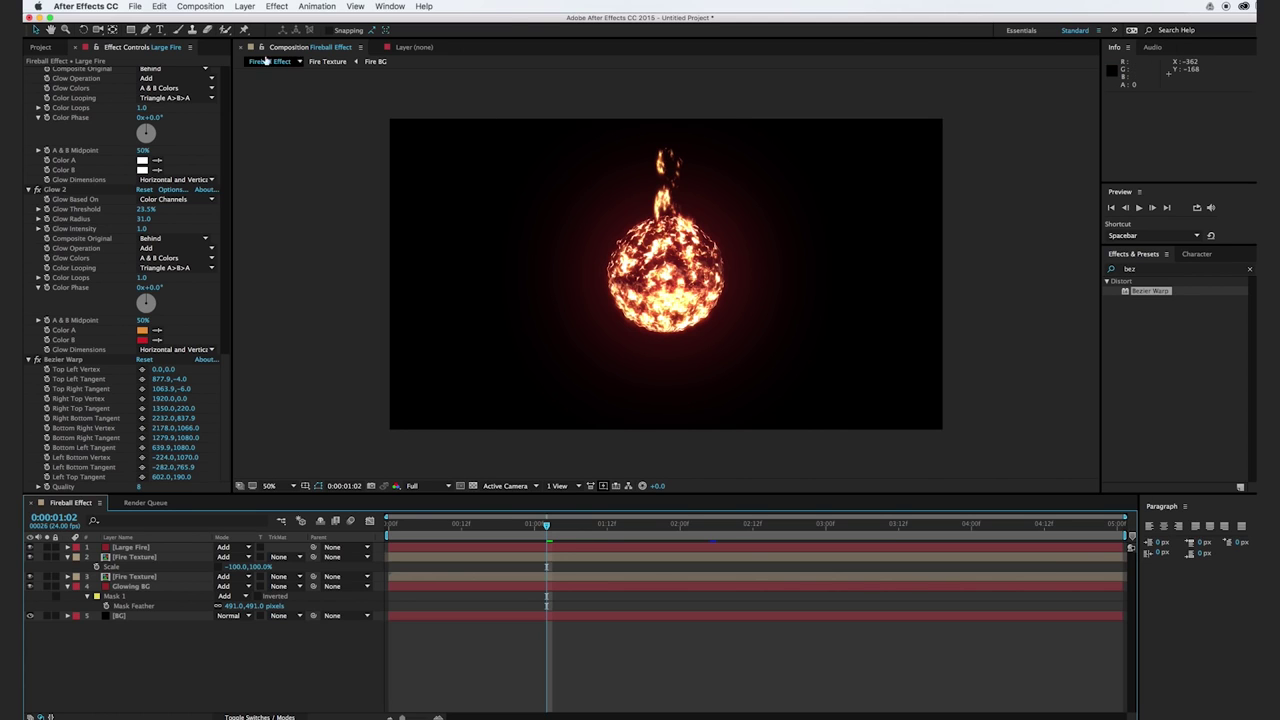
- Create a new shape layer above Large Fire and add an Ellipse path to it
click(245, 7)
mouse_move(255, 21)
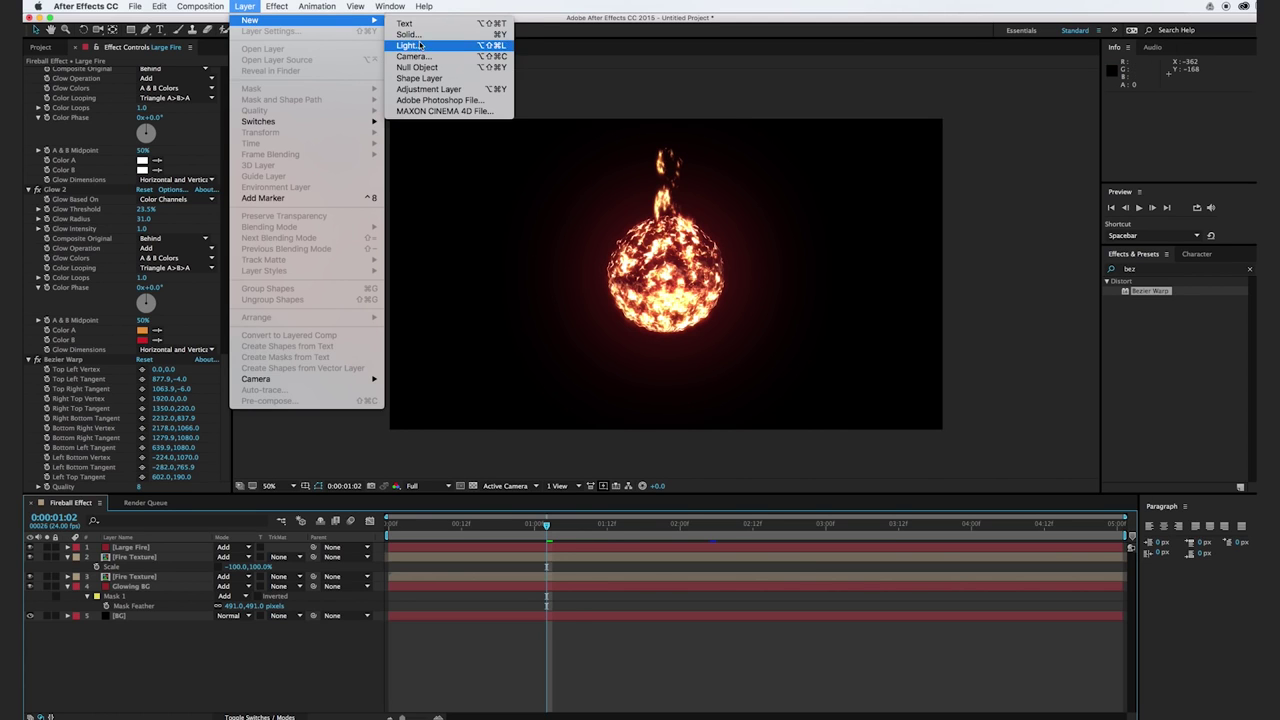
click(429, 79)
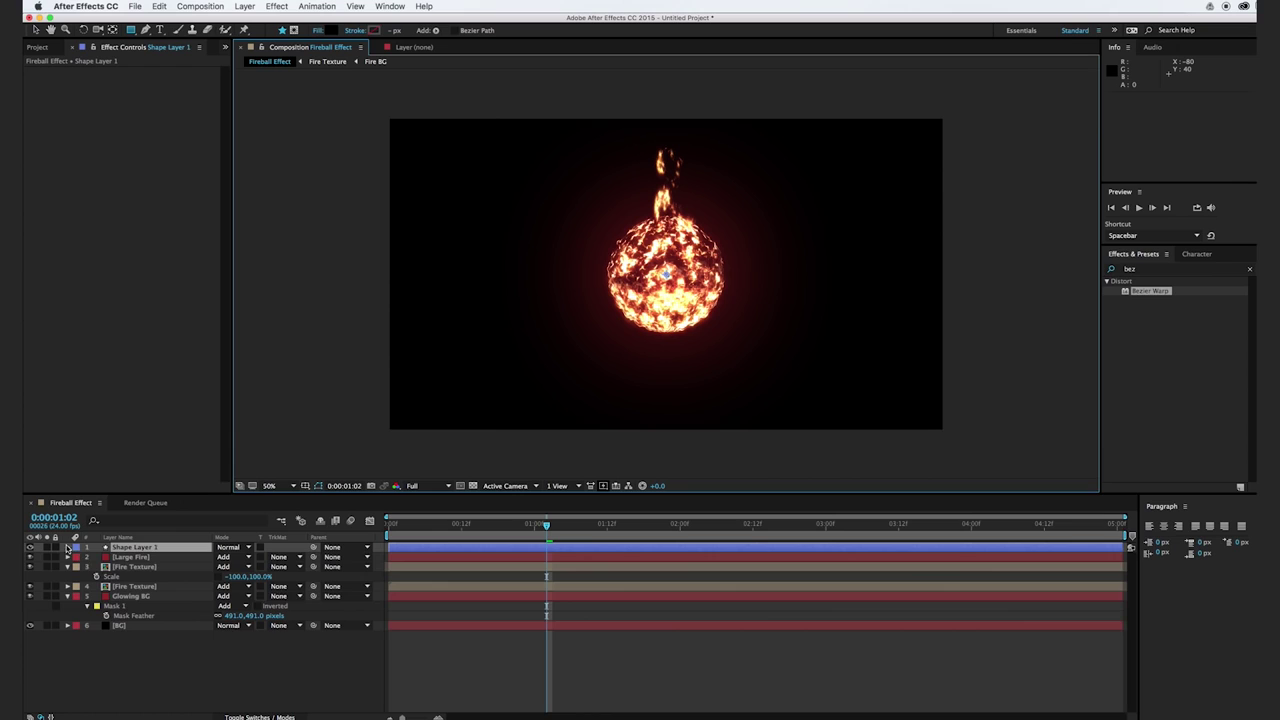
click(68, 548)
click(300, 557)
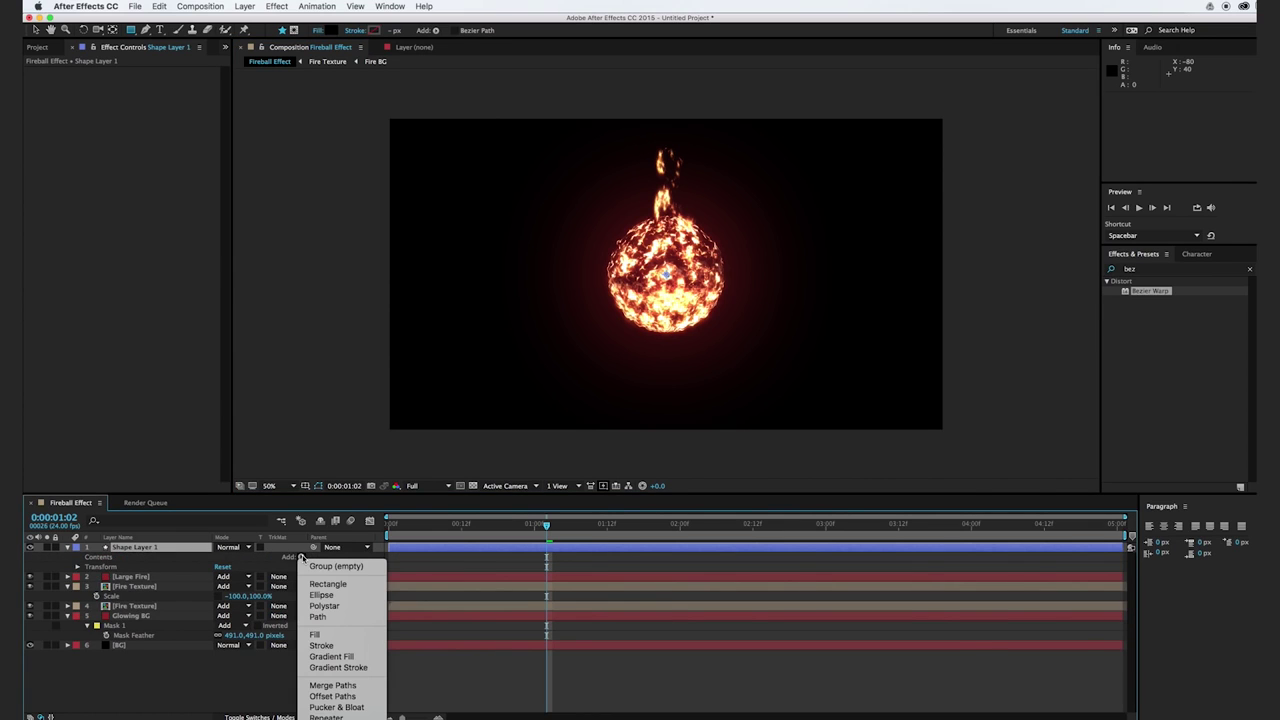
click(297, 595)
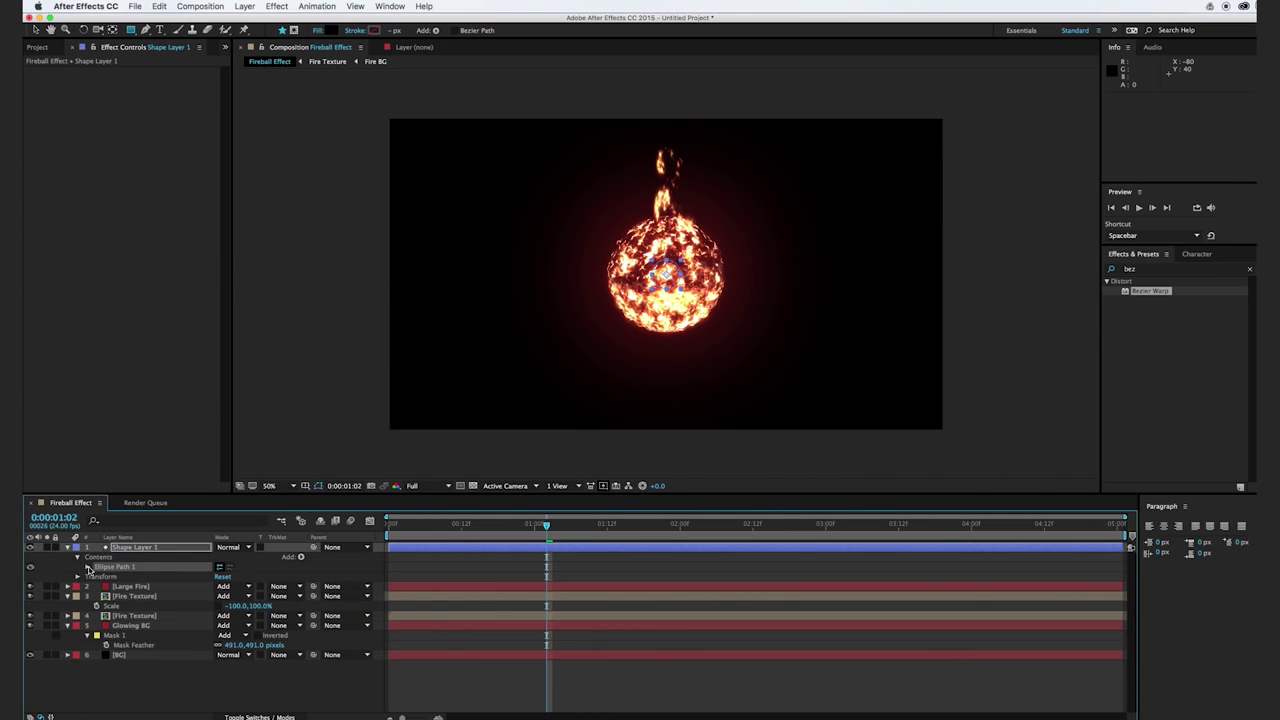
- Set the ellipse path's size to 377 x 377 so that it fits the fireball
click(87, 567)
drag(230, 576, 387, 569)
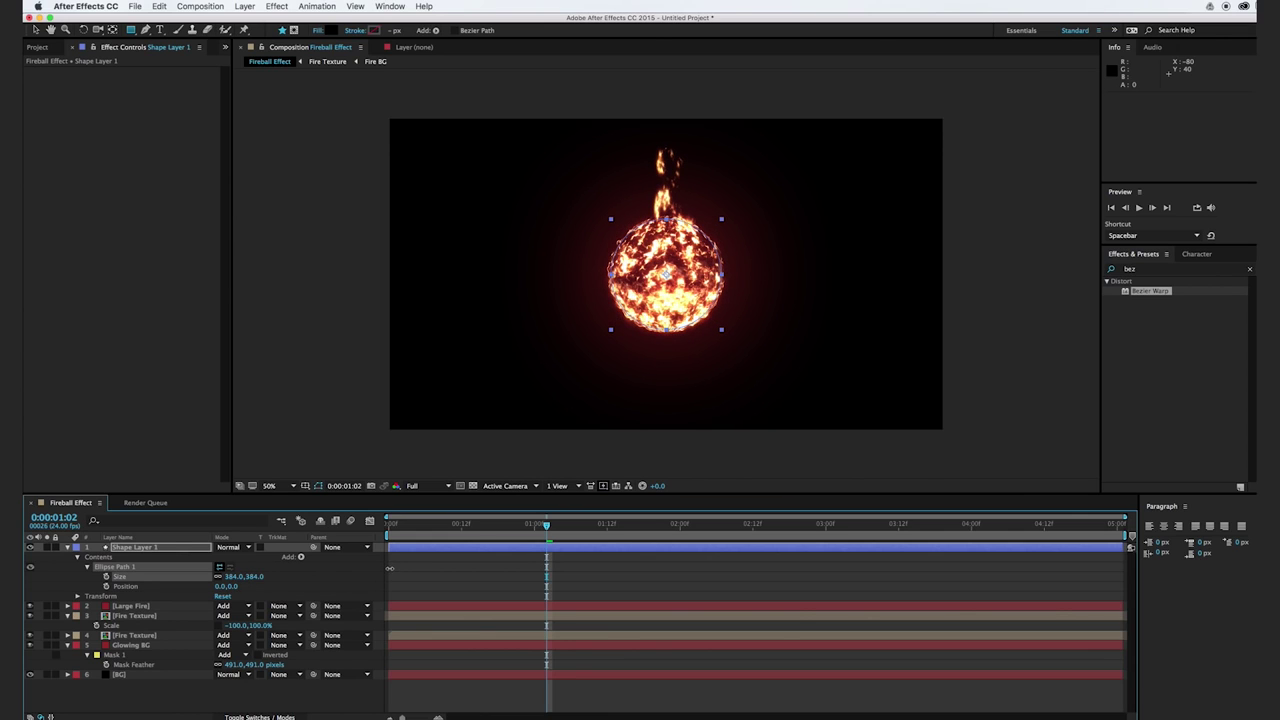
drag(390, 568, 385, 568)
- Add a Fill to the shape layer and set its colour to black
click(300, 557)
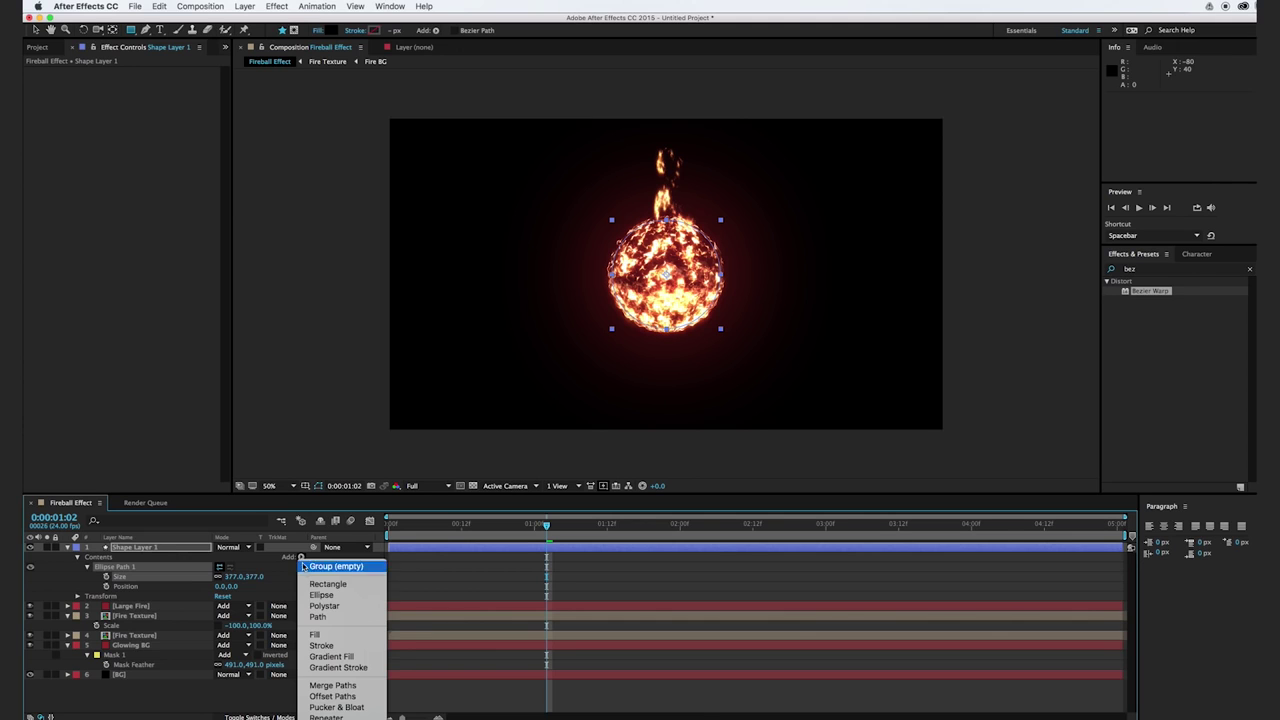
click(318, 628)
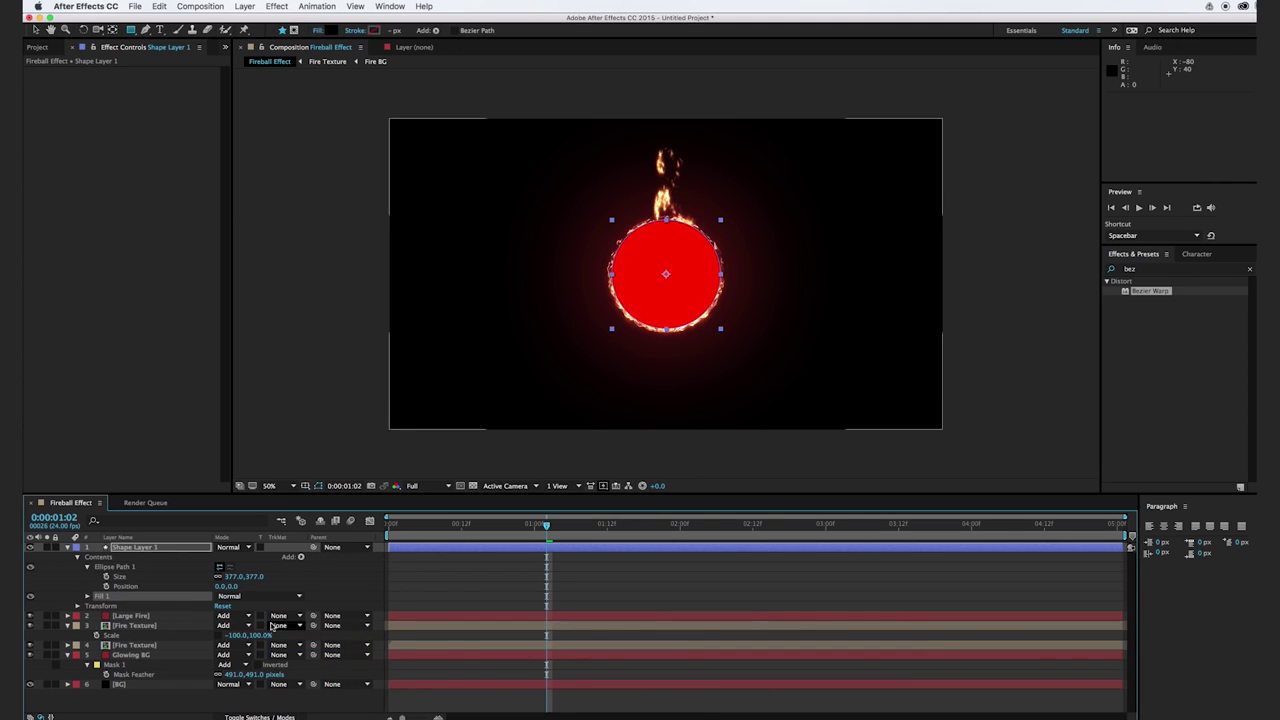
click(87, 597)
click(221, 626)
drag(804, 623, 673, 681)
click(992, 493)
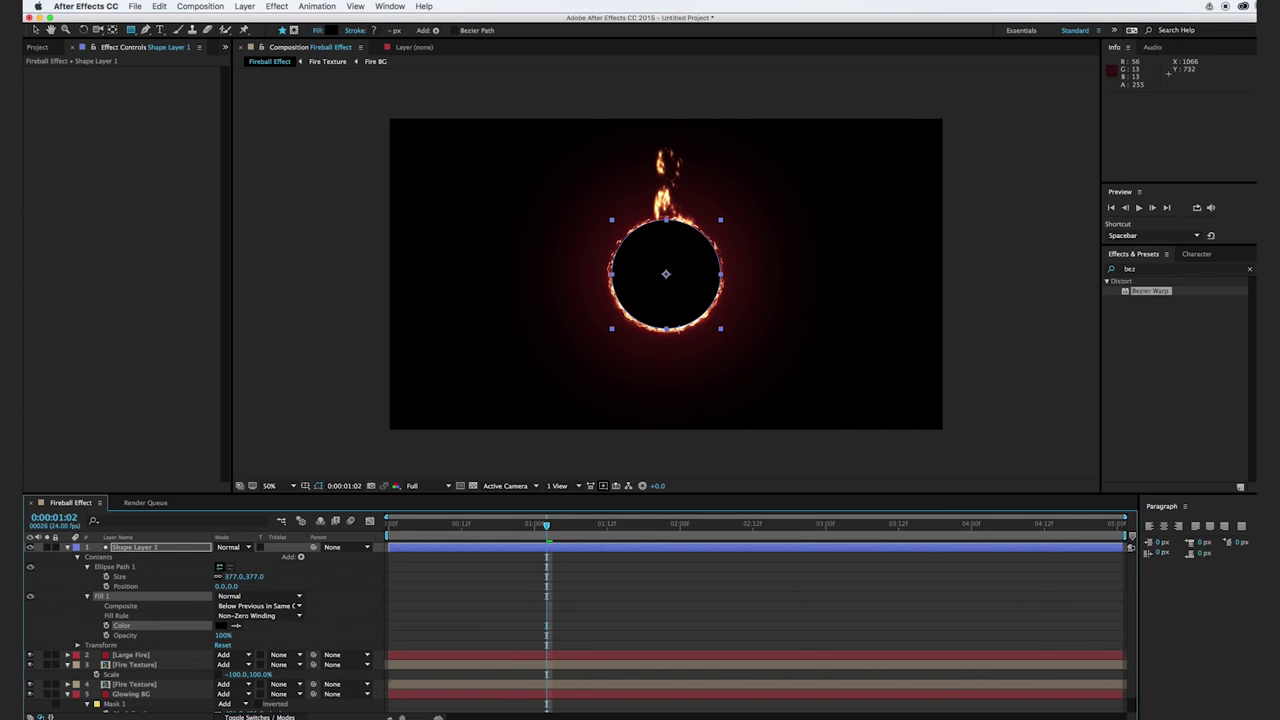
- Add an Inner Glow layer style to the black circle's shape layer and set the glow's size to 45
click(243, 7)
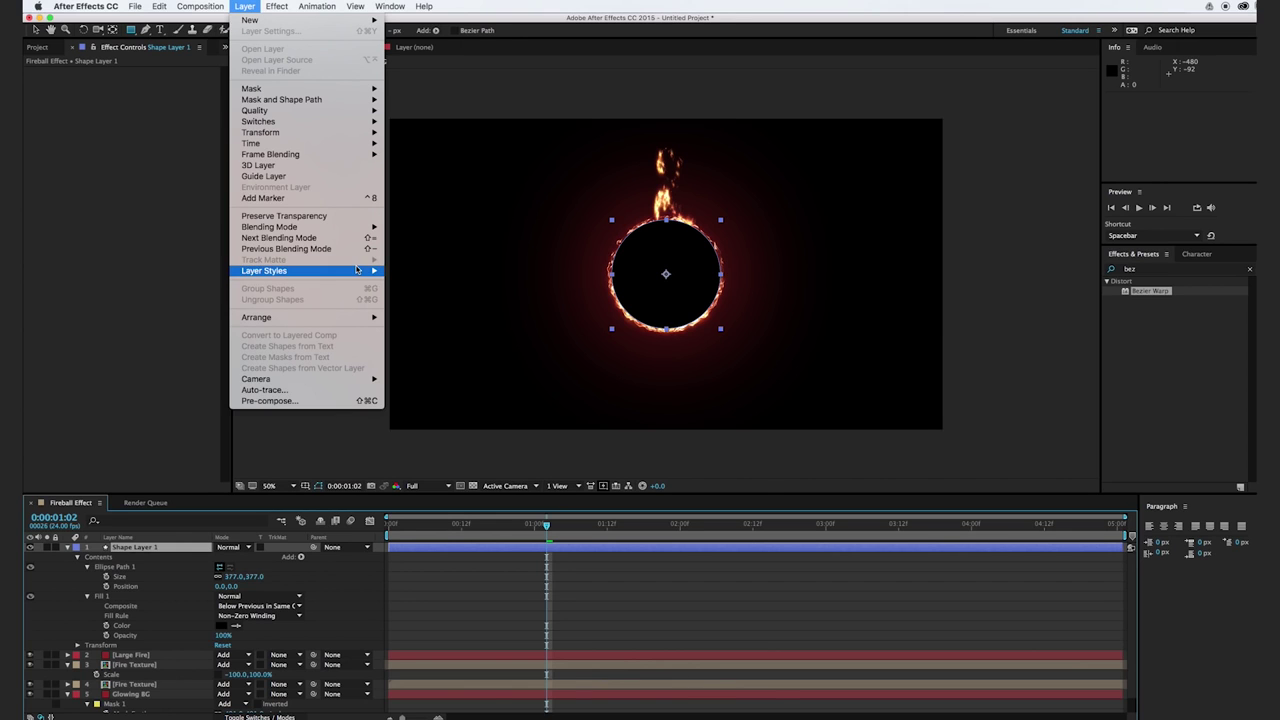
mouse_move(358, 270)
click(455, 346)
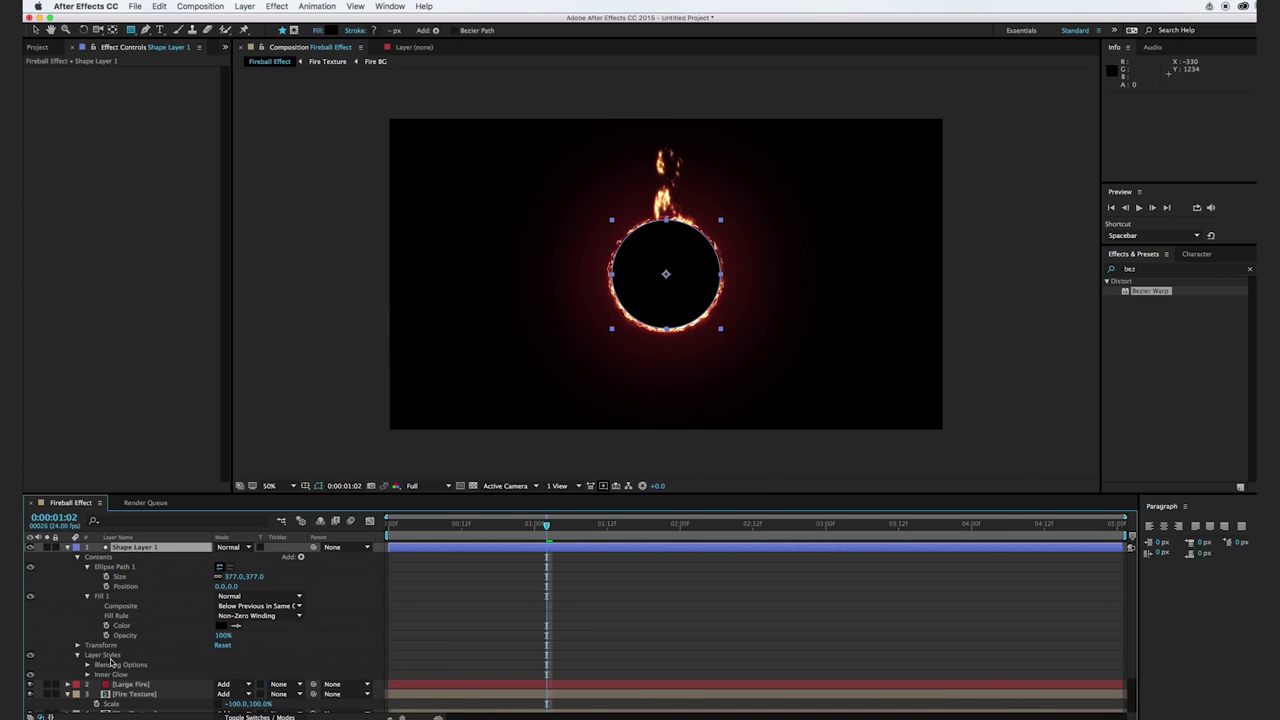
click(87, 675)
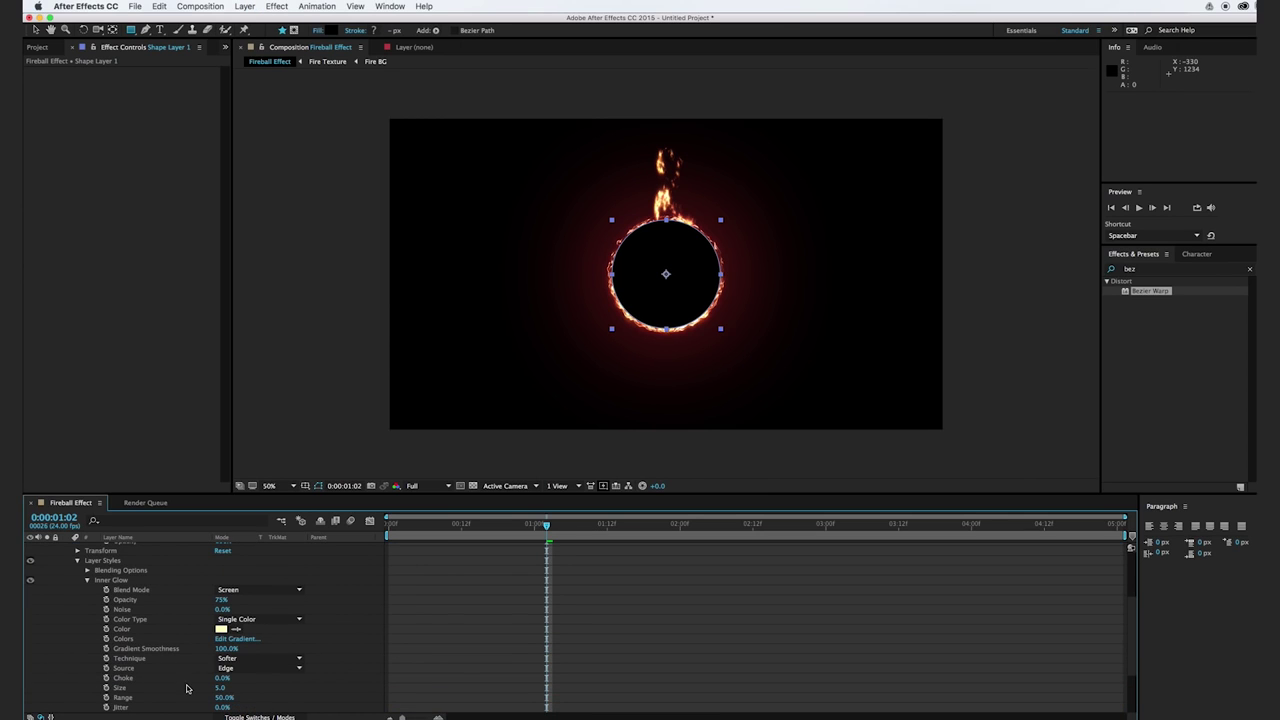
drag(220, 689, 243, 690)
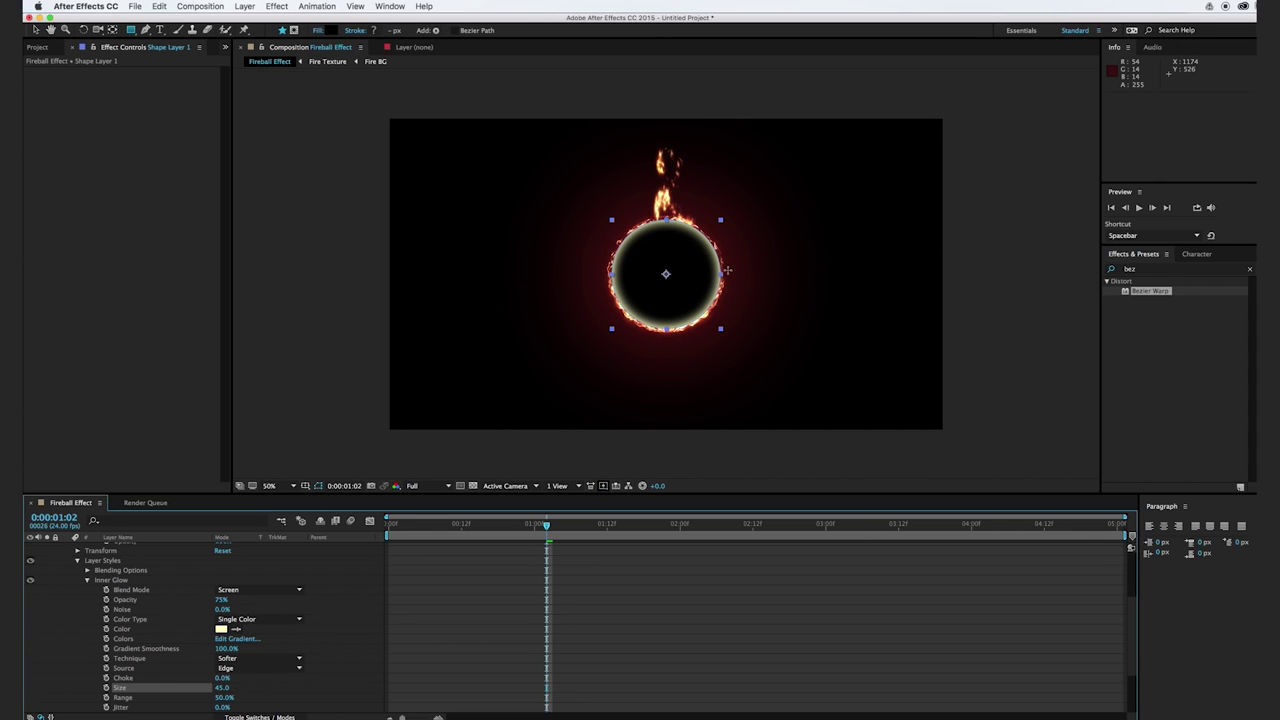
scroll(725, 271, up, 5)
scroll(723, 272, down, 5)
scroll(340, 644, up, 1)
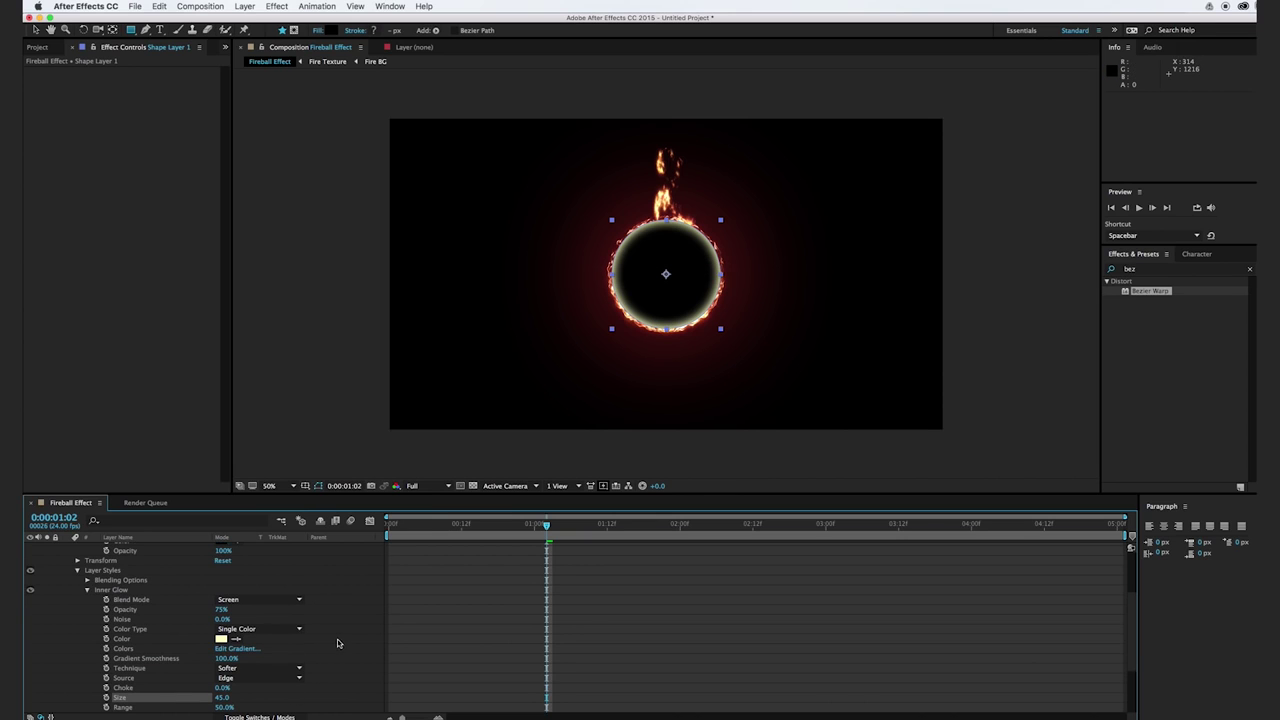
- Set the Inner Glow's colour to orange, FF962A
click(222, 638)
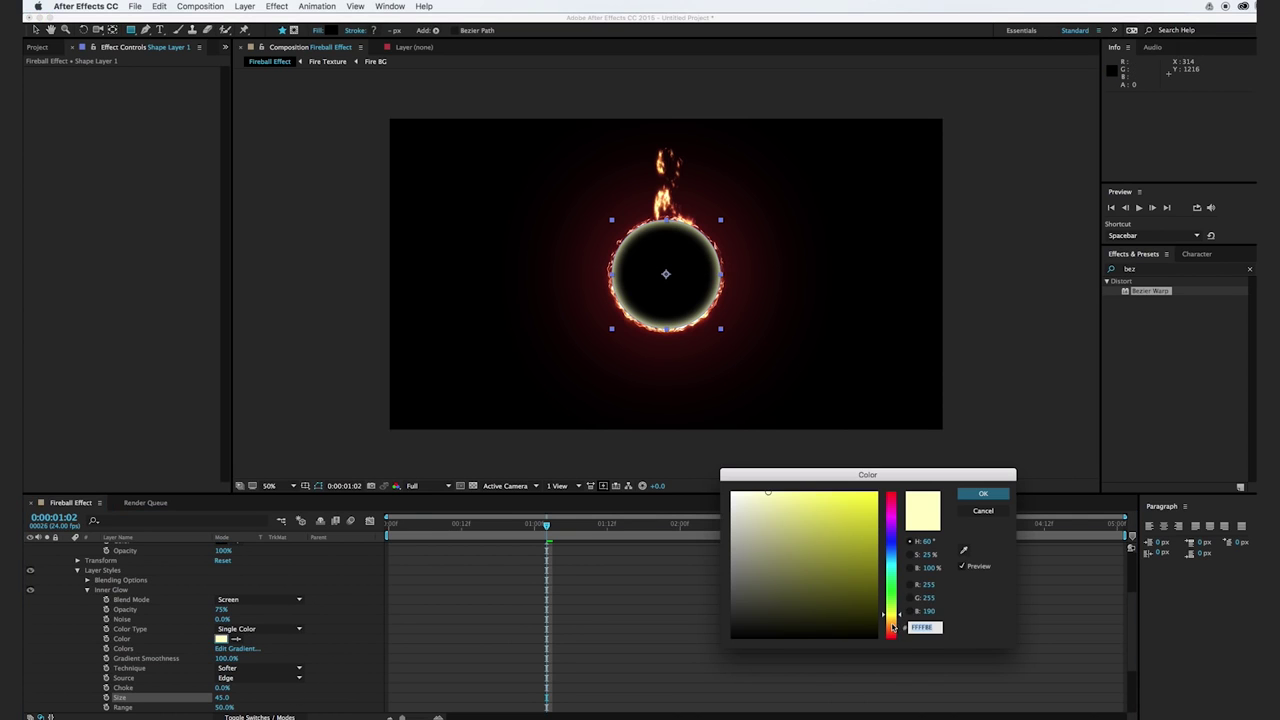
click(893, 627)
click(852, 491)
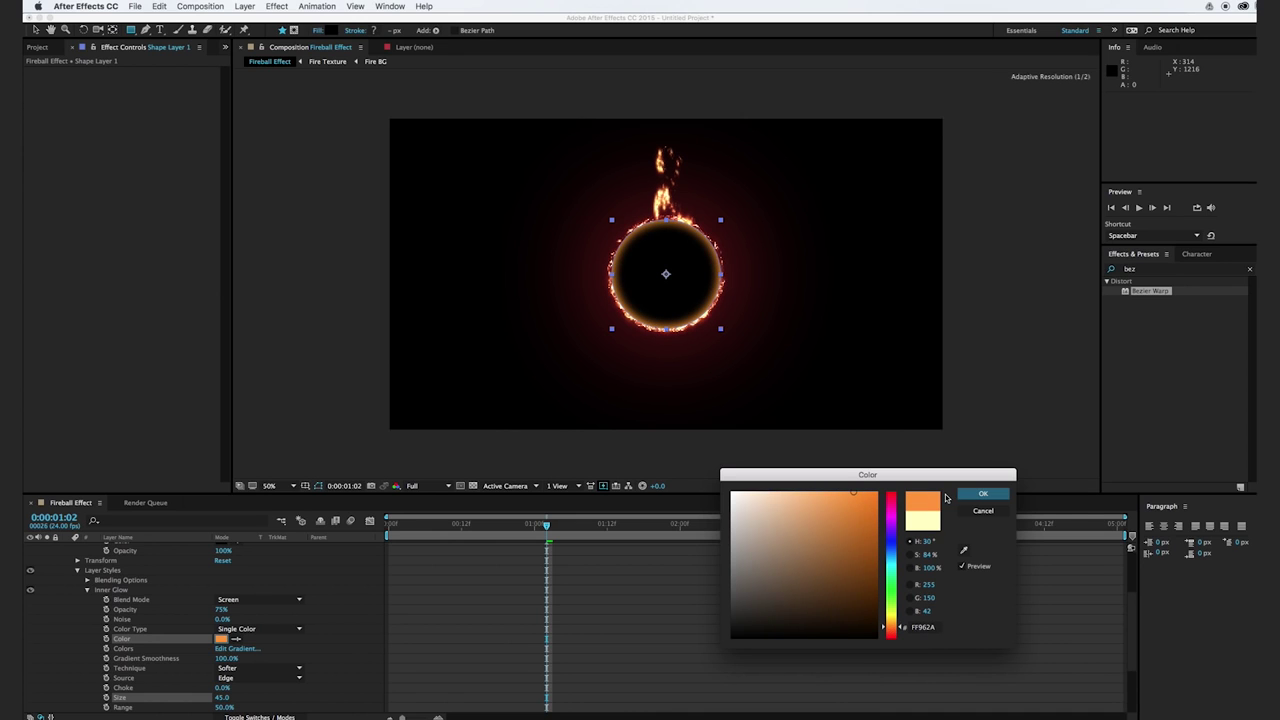
click(982, 497)
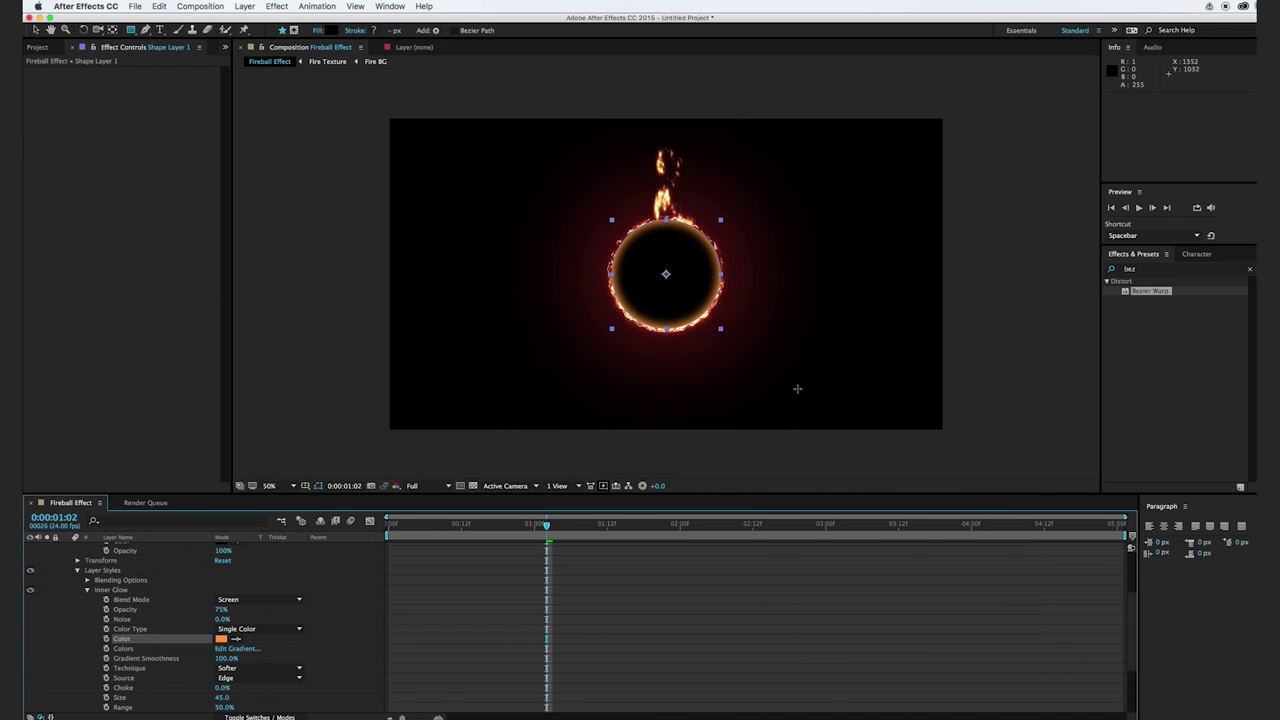
- Apply Turbulent Displace to the shape layer and set its Amount to 9
key(/)
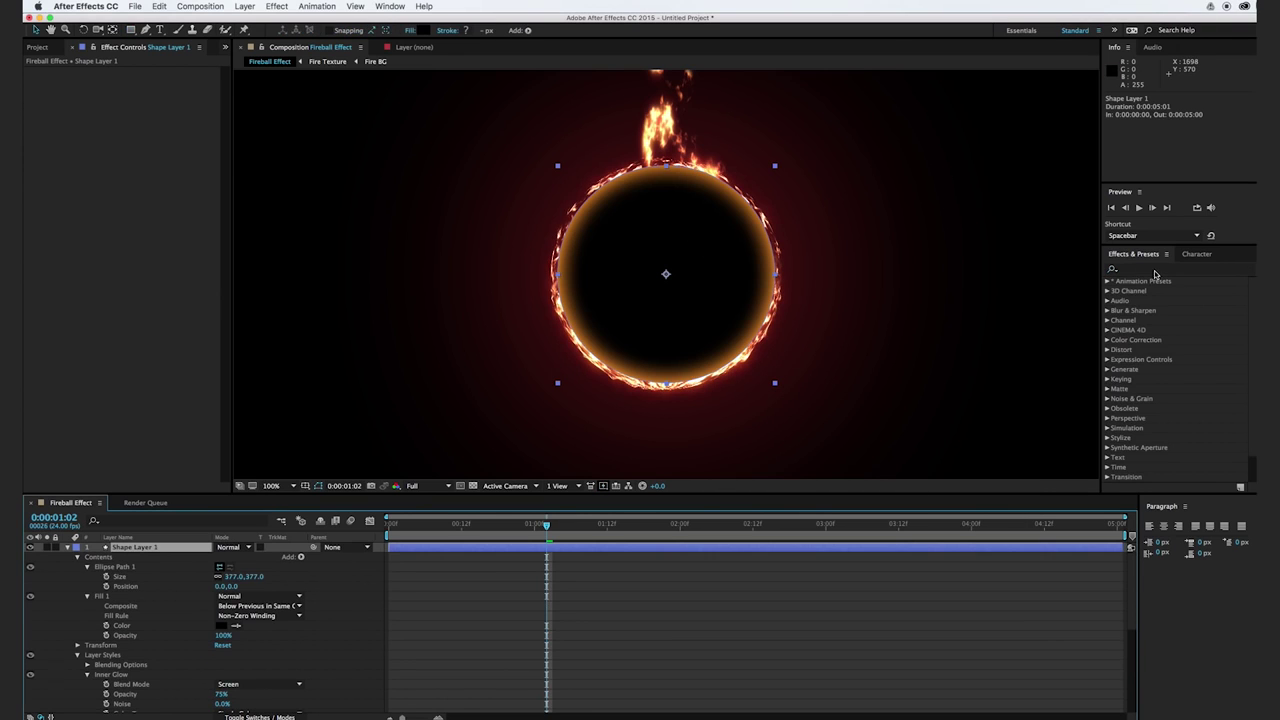
click(1155, 270)
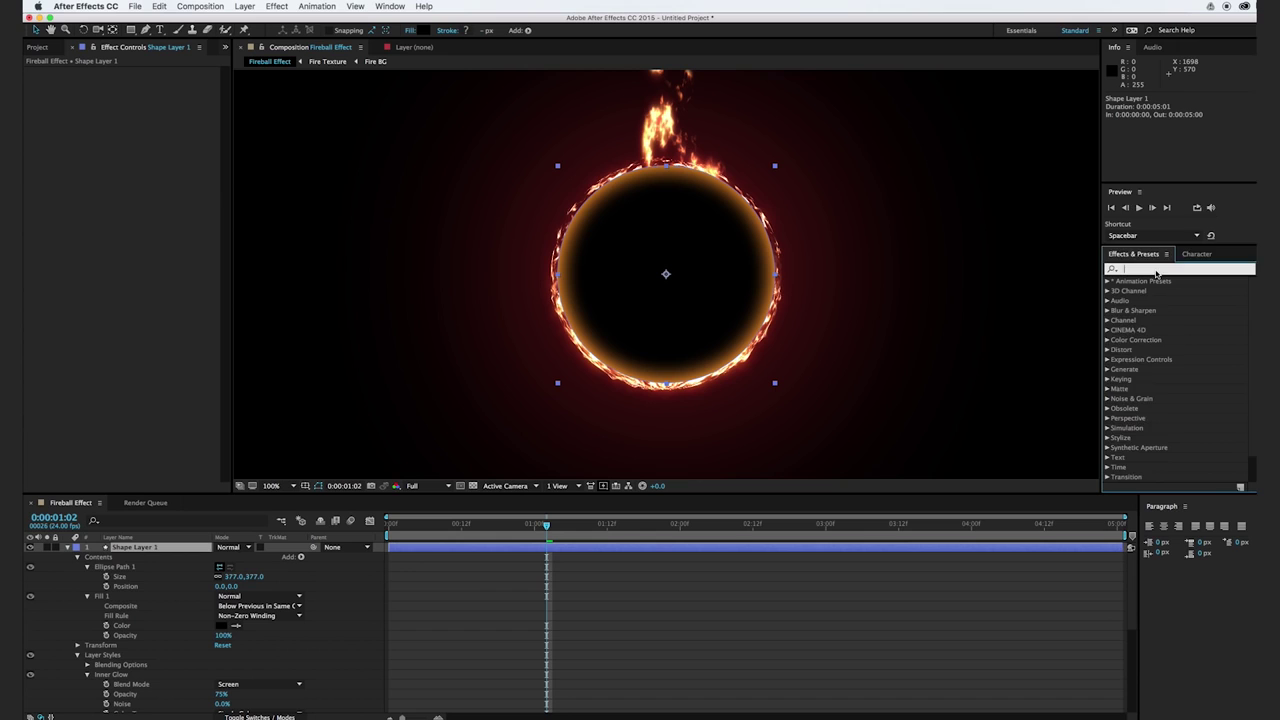
text(turb)
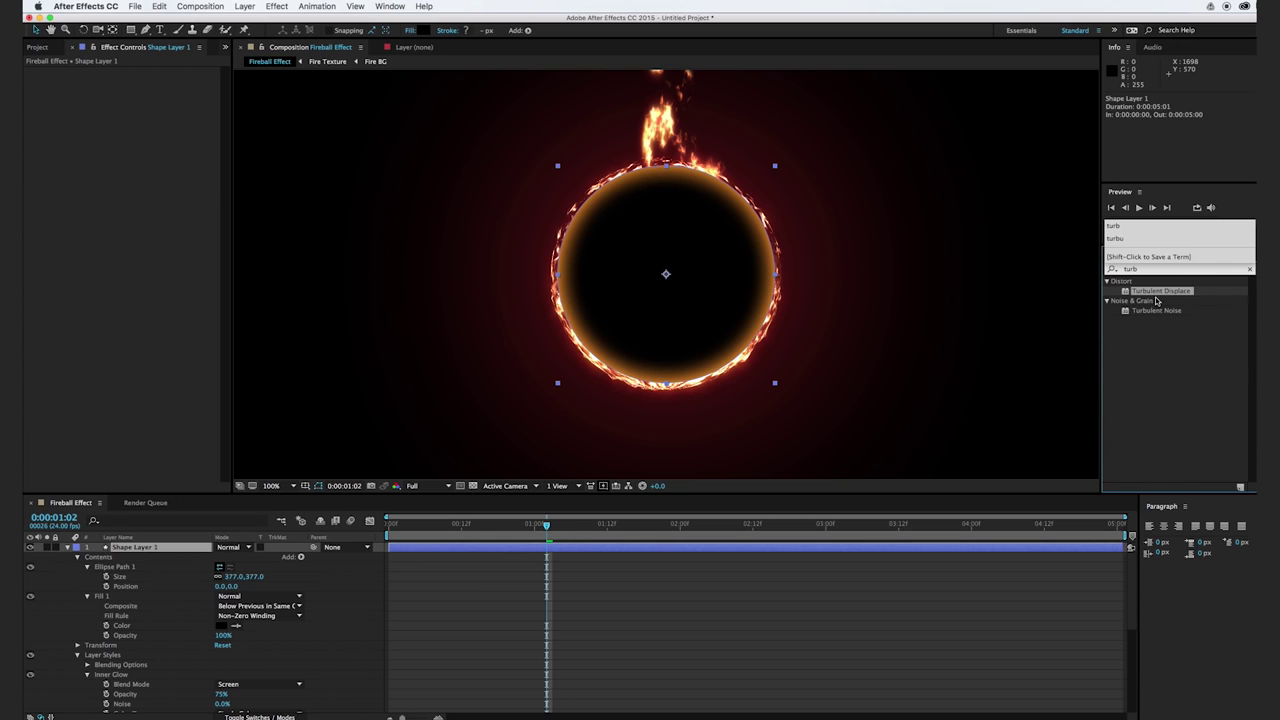
drag(1160, 297, 818, 325)
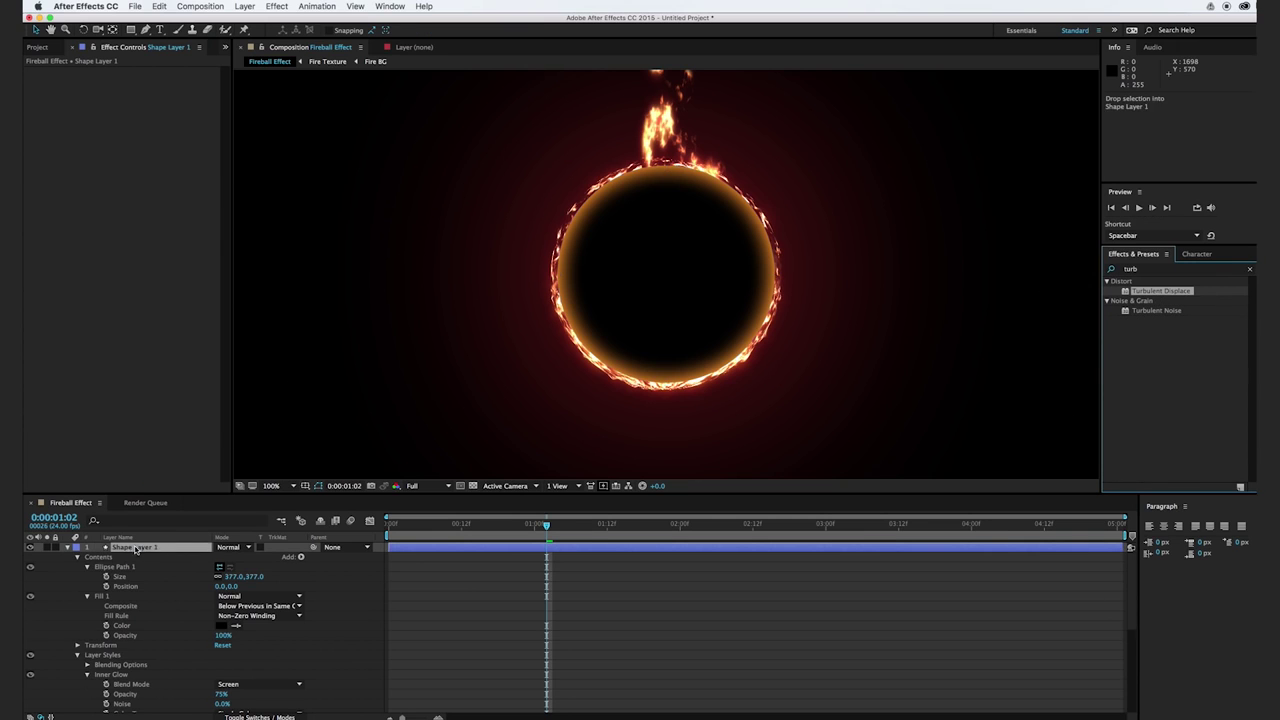
drag(145, 91, 256, 120)
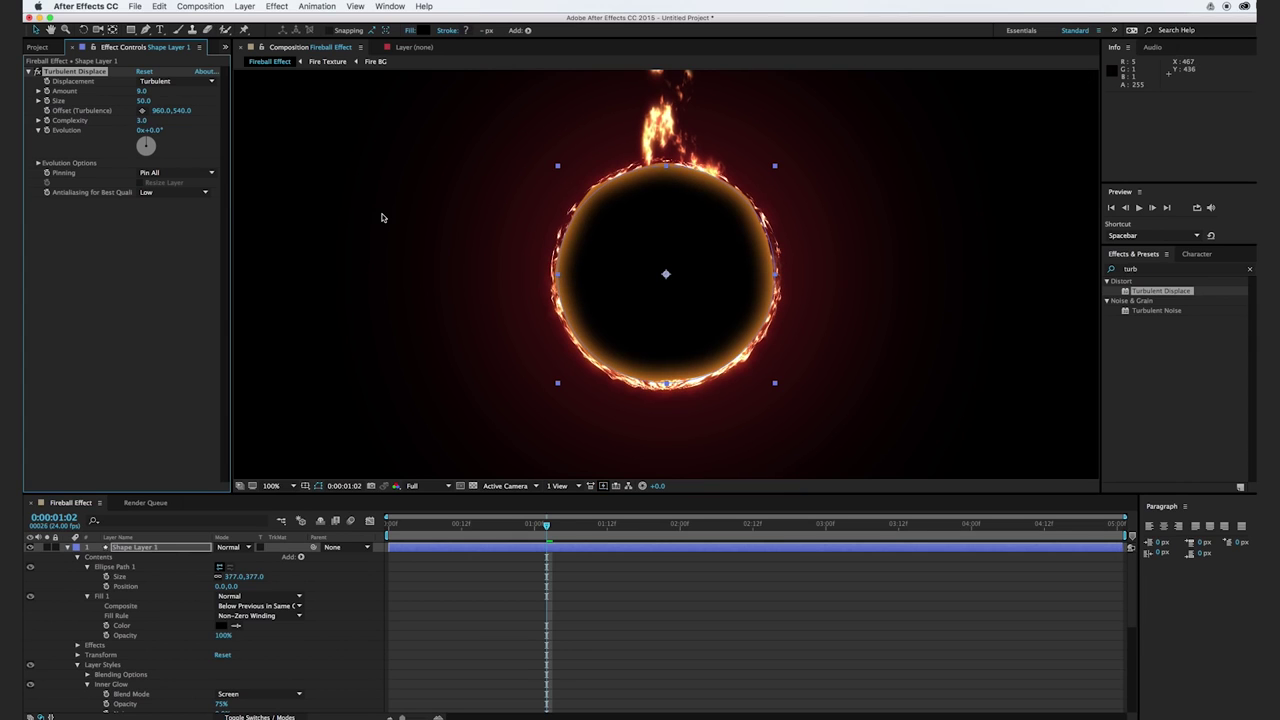
click(381, 295)
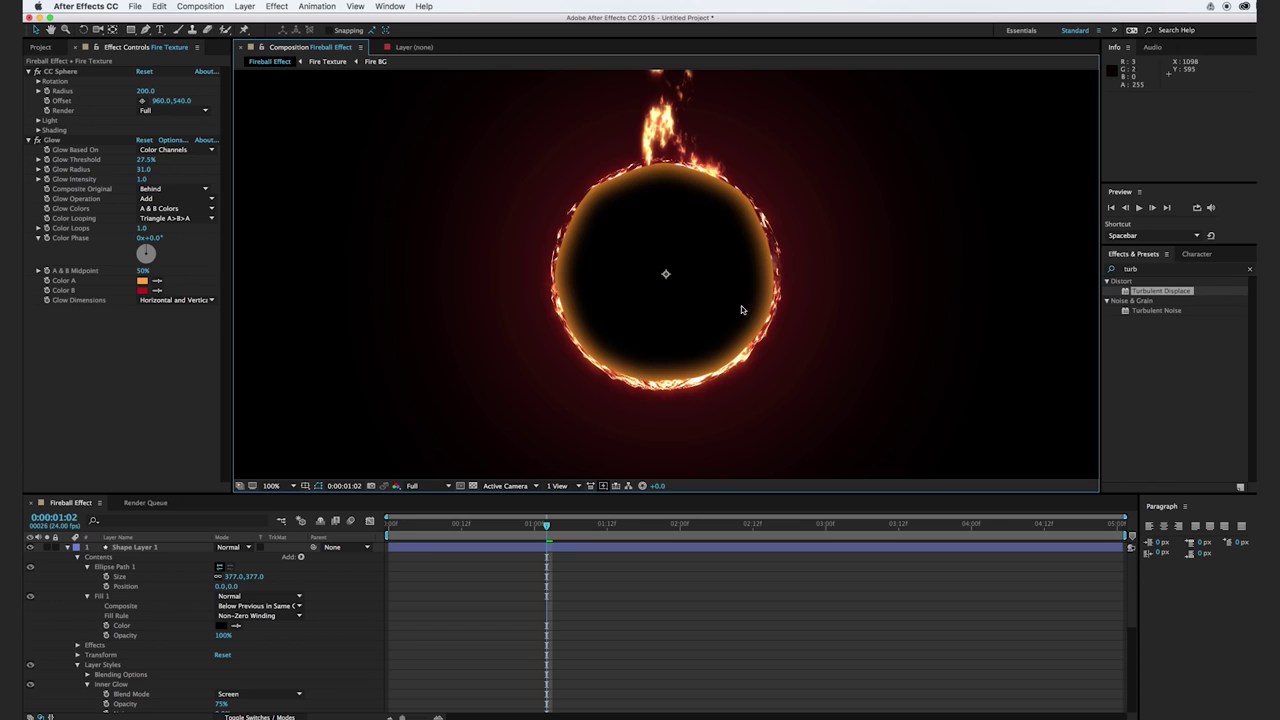
- Pre-compose the shape layer as Circle with all attributes moved, and set its blending mode to Add
click(159, 549)
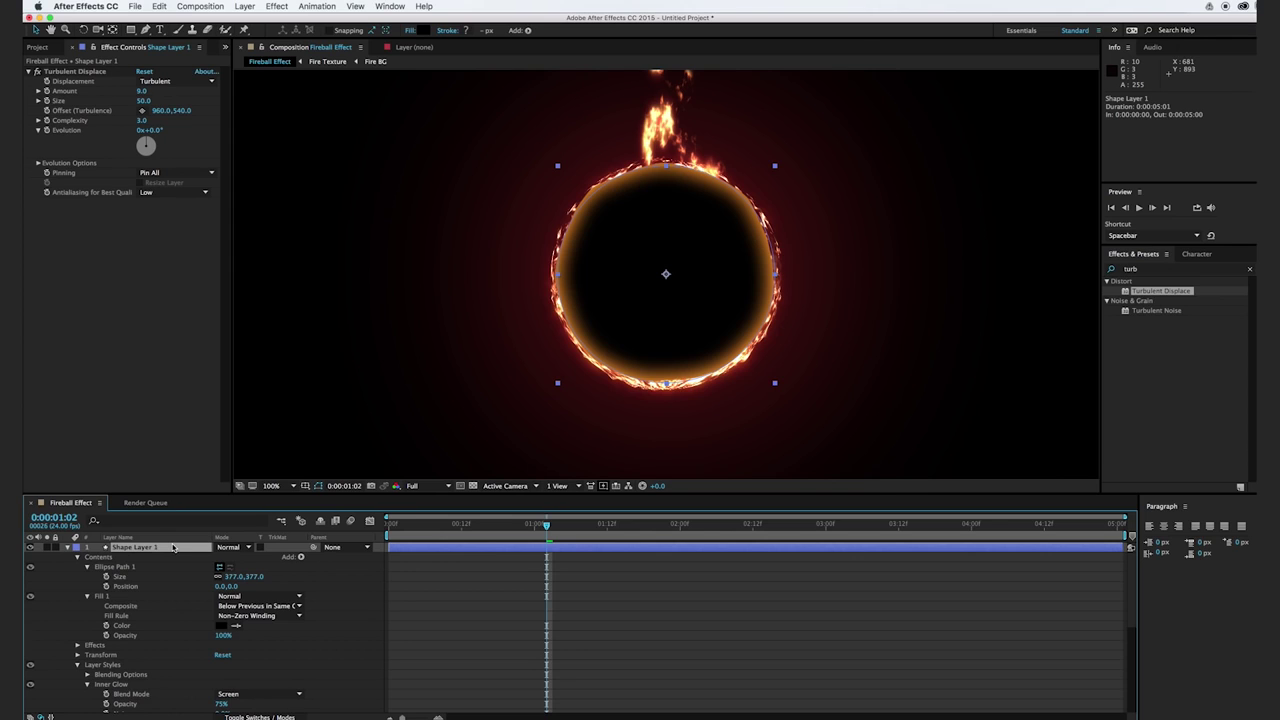
key(super+shift+c)
text(Circle)
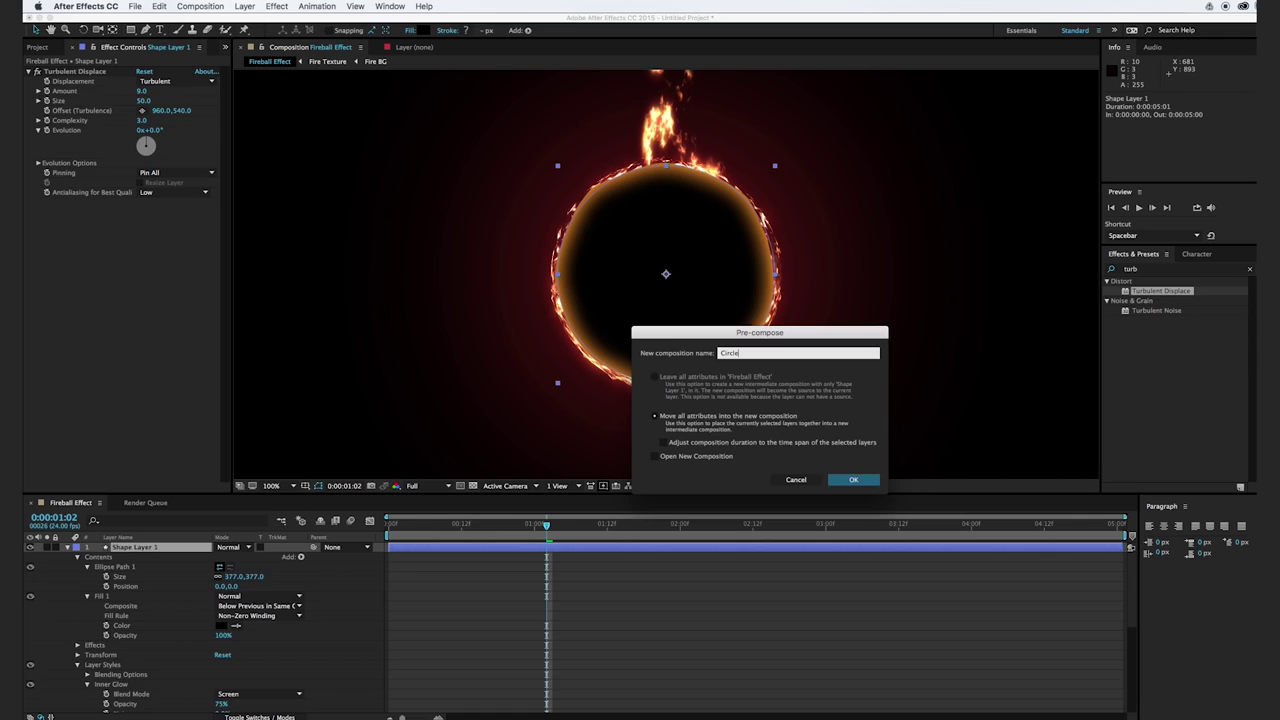
key(Return)
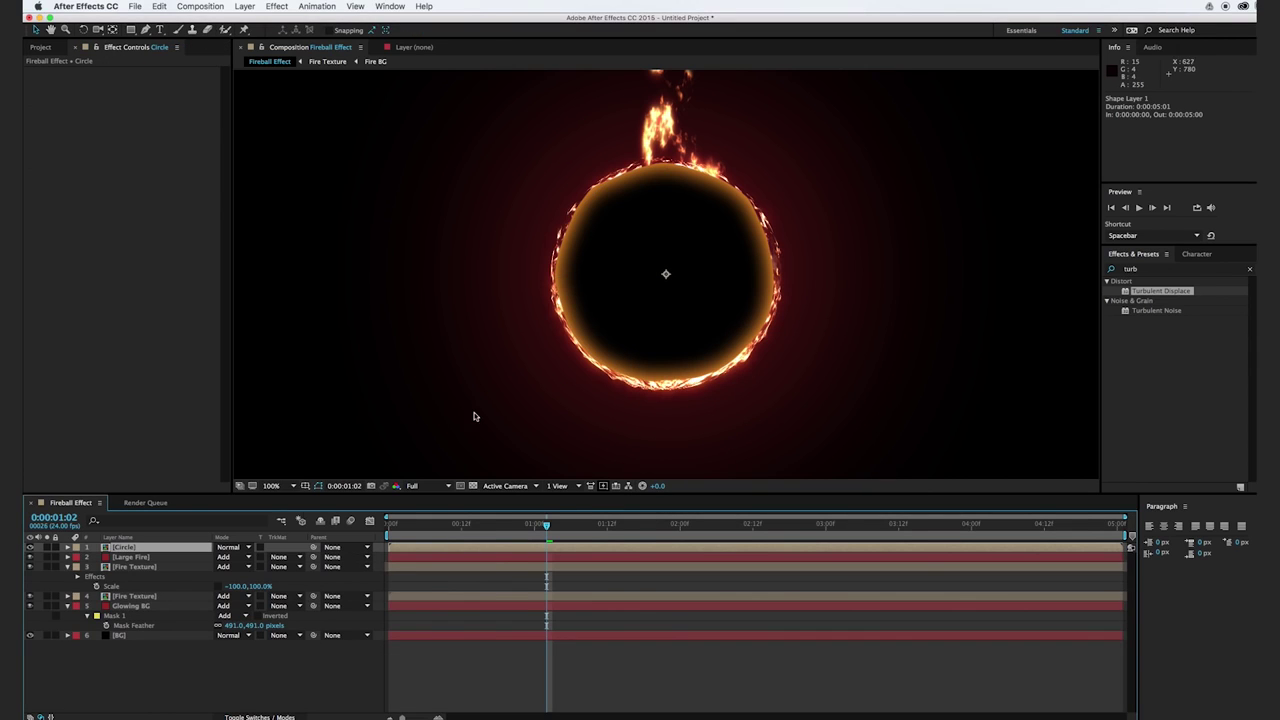
click(240, 547)
click(259, 475)
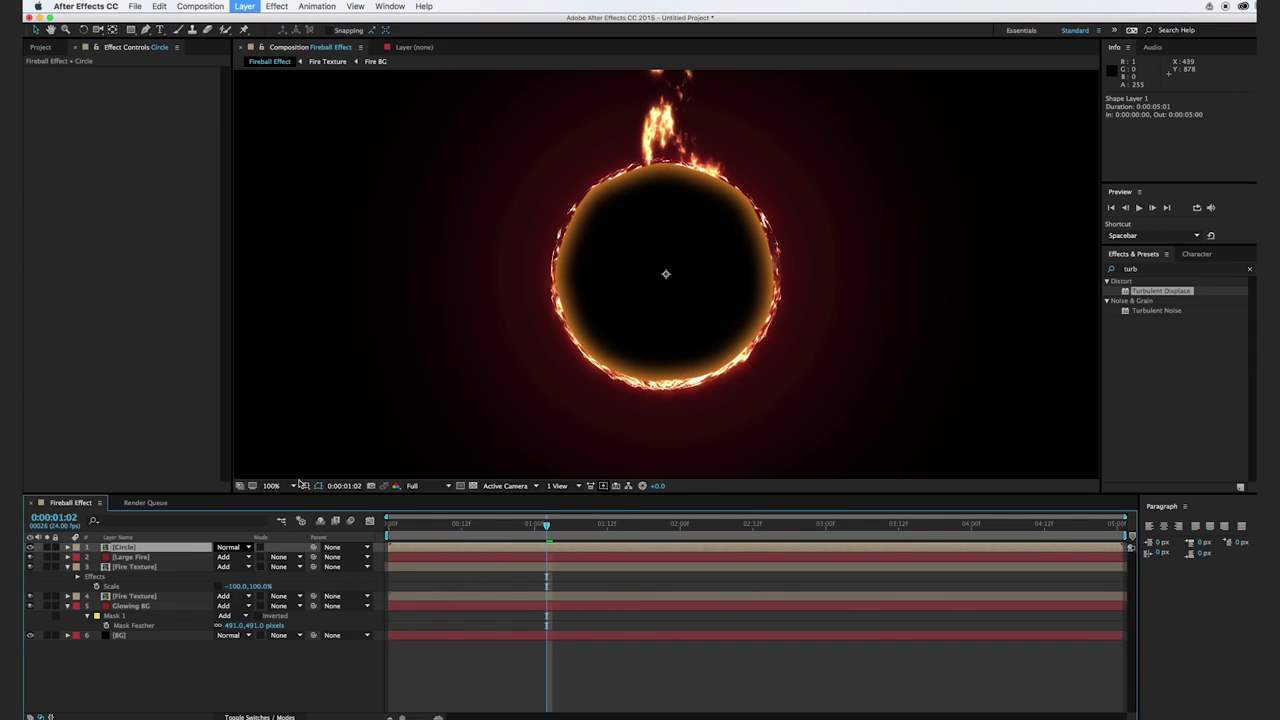
- Draw a closed, curved four-point mask on the Circle layer around the lower-left half of the fireball
key(g)
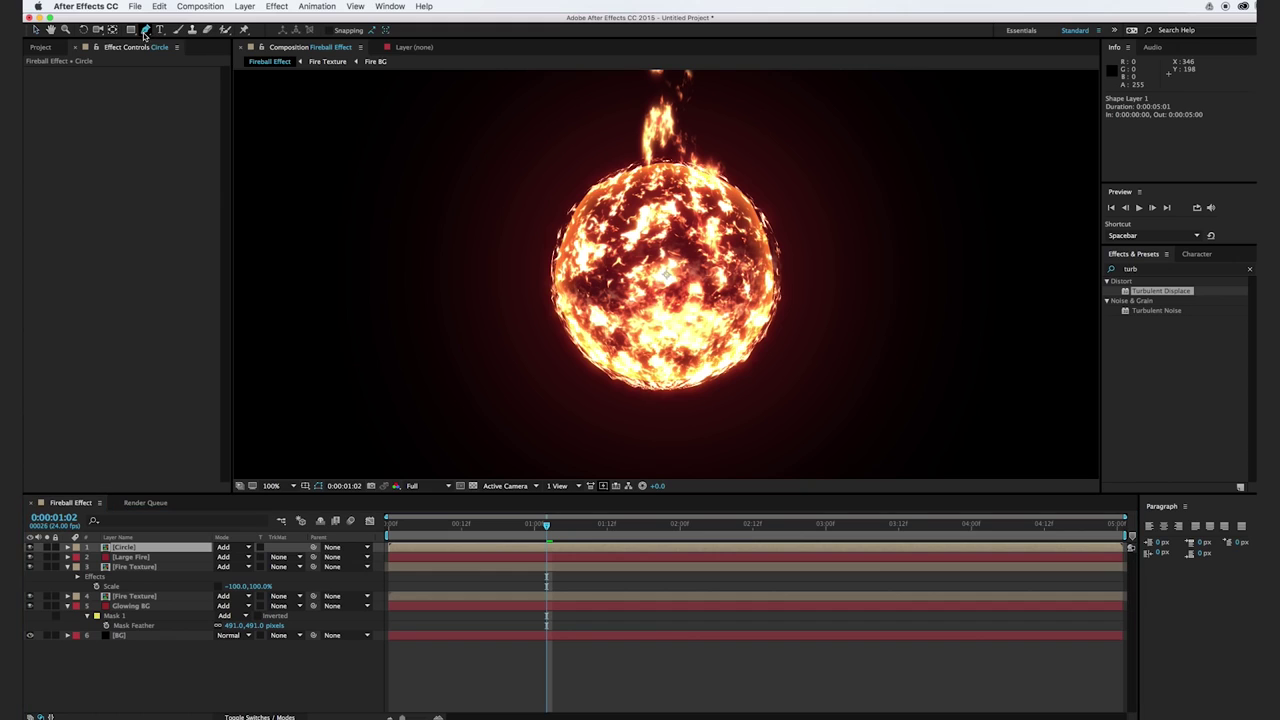
drag(427, 190, 577, 233)
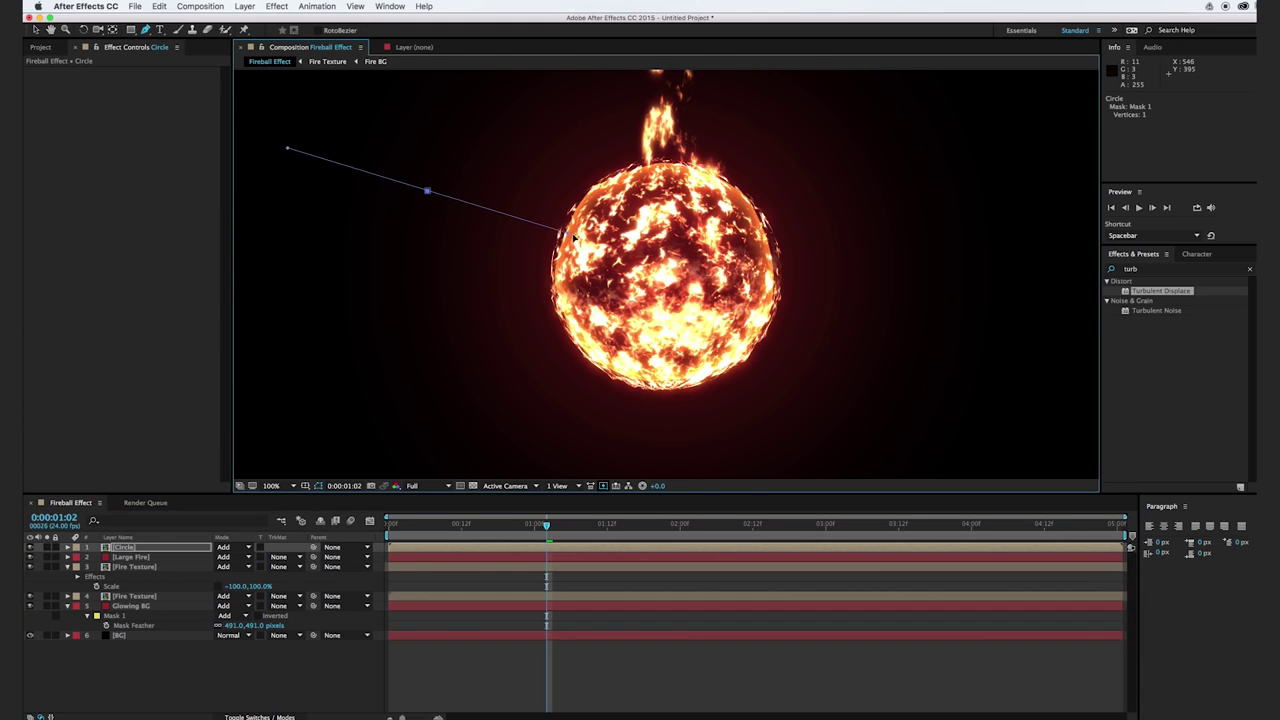
drag(926, 360, 956, 355)
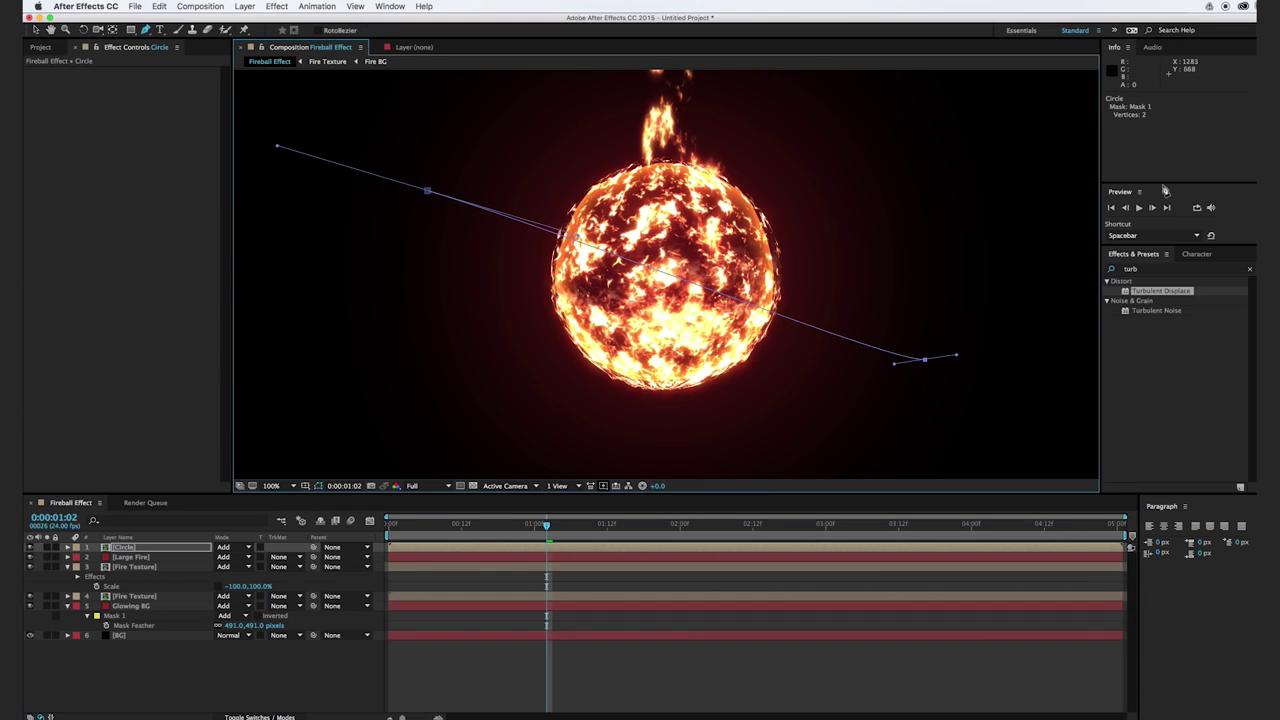
drag(737, 432, 575, 444)
drag(369, 408, 363, 271)
click(427, 190)
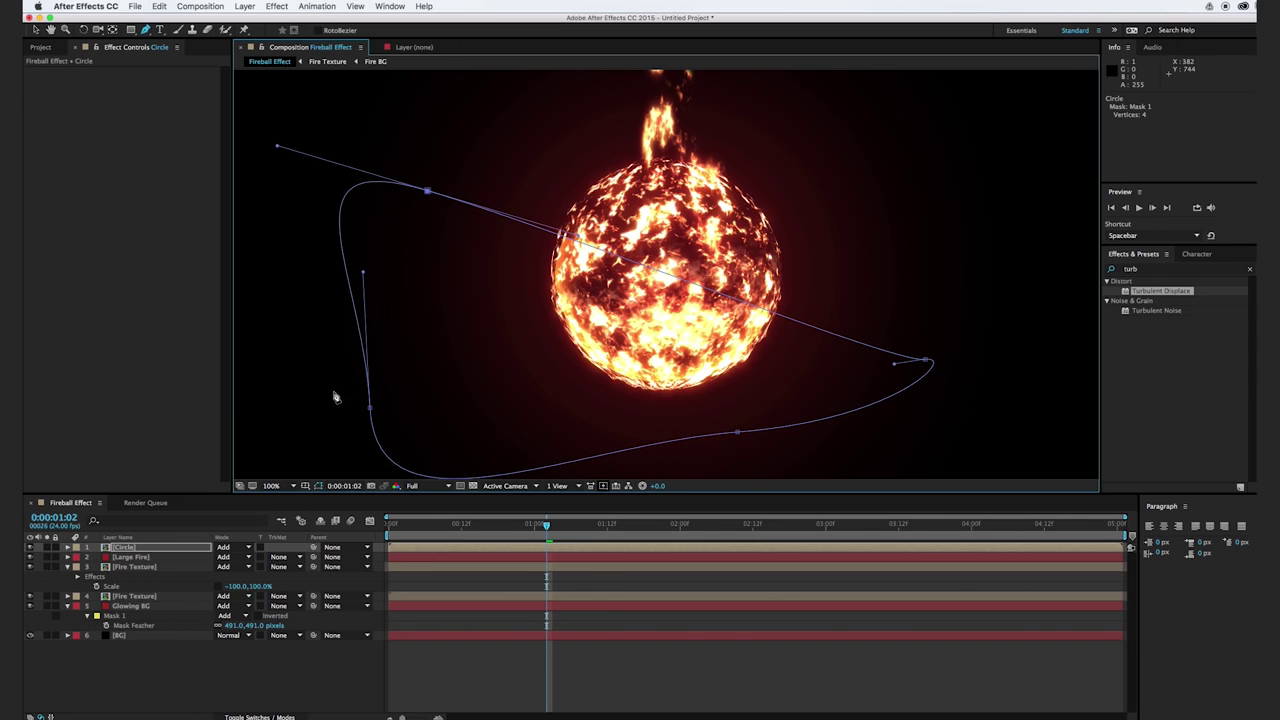
- Set the Circle layer's mask feather to 191 pixels and deselect the layer
key(f)
drag(243, 574, 350, 556)
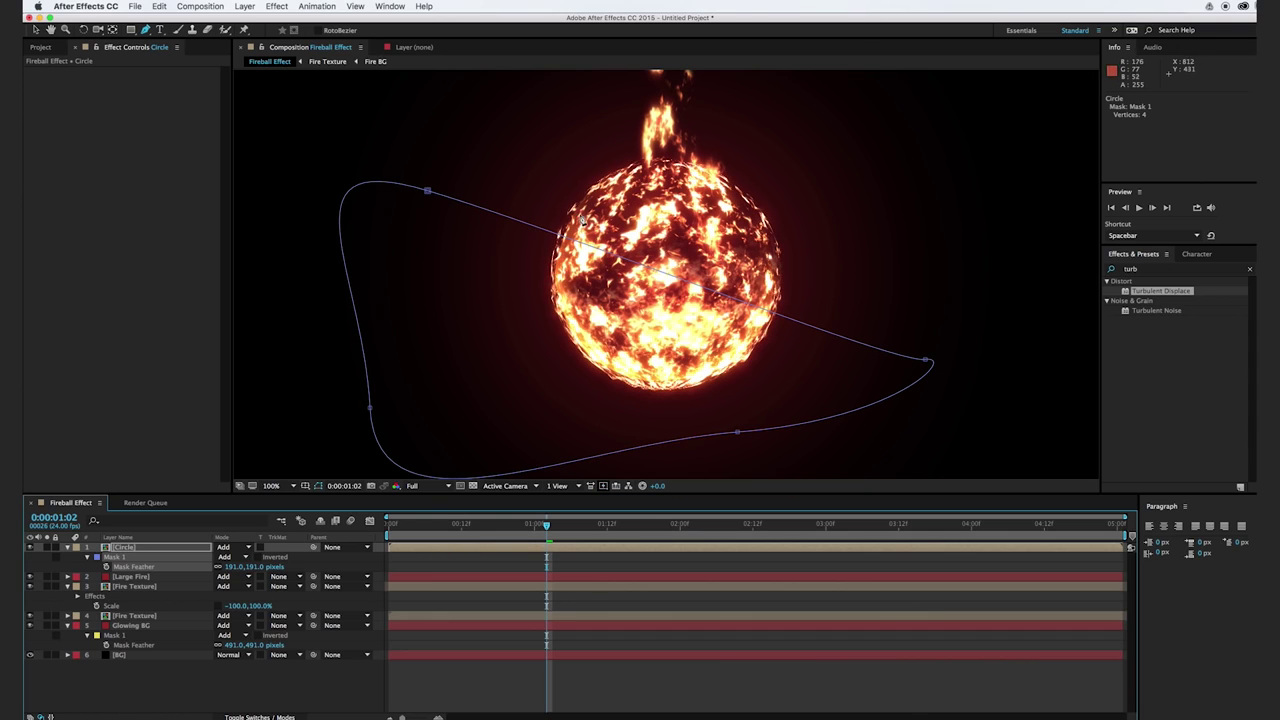
key(v)
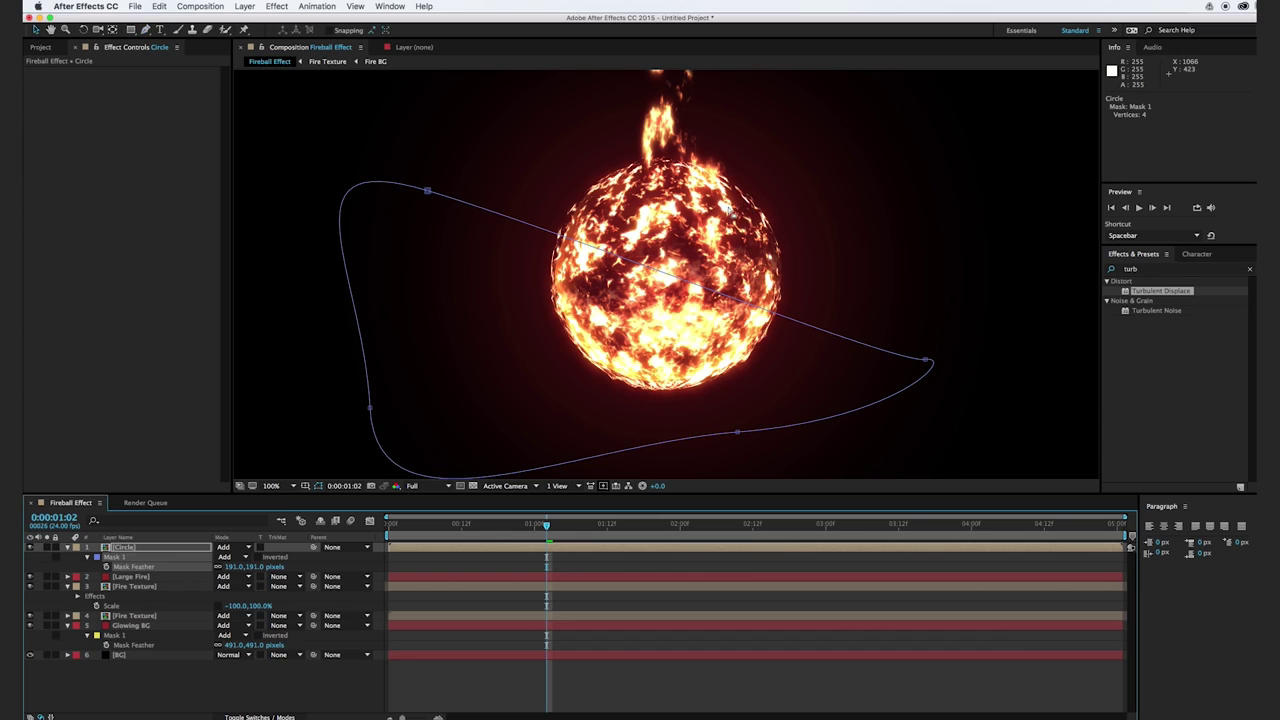
key(comma)
click(1000, 300)
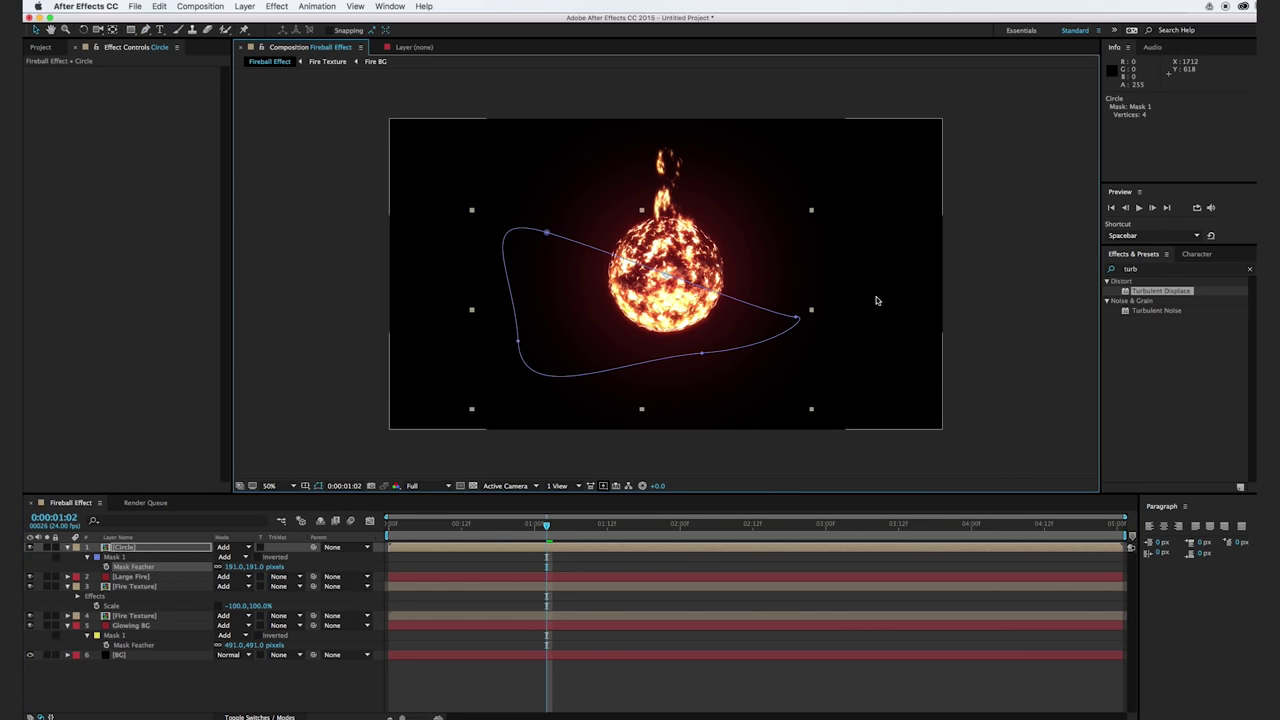
click(981, 290)
- Duplicate the Circle layer and scale the copy to 84%
key(period)
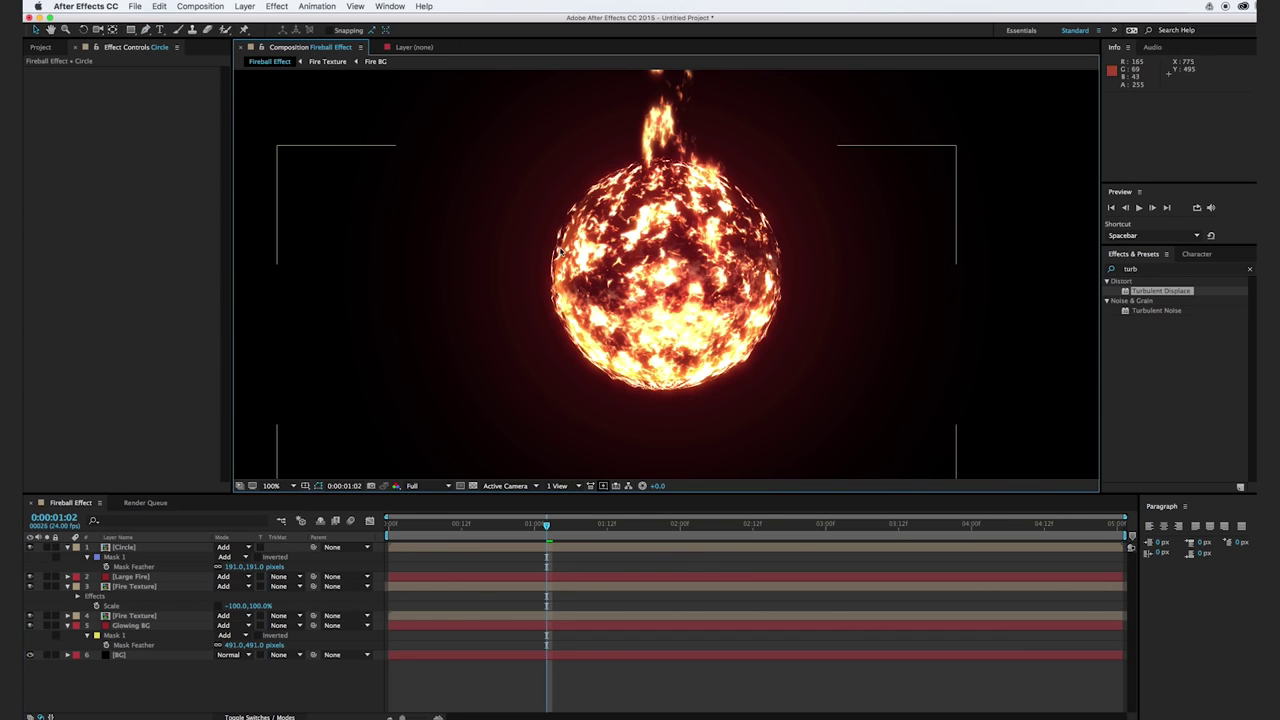
click(157, 548)
key(ctrl+d)
key(s)
drag(254, 562, 245, 560)
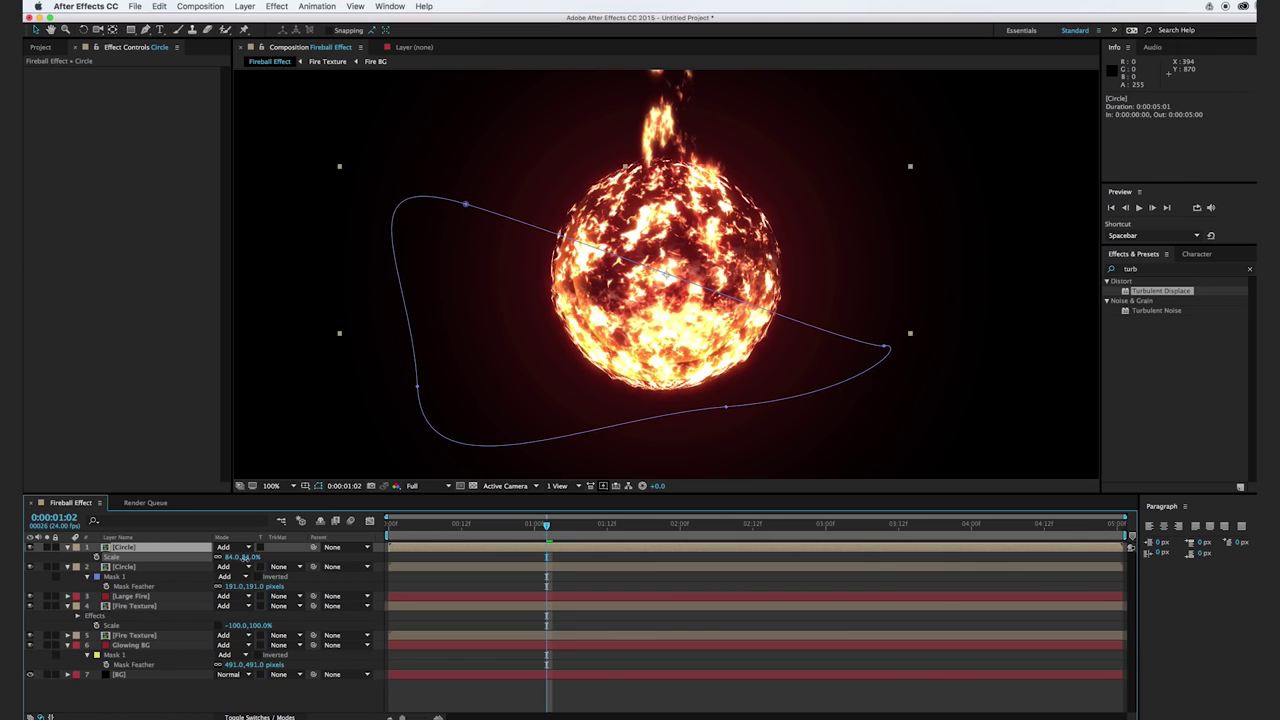
key(Return)
- Apply Fast Blur to the upper Circle layer and set its Blurriness to 69
click(1151, 270)
text(fast)
drag(1143, 341, 156, 552)
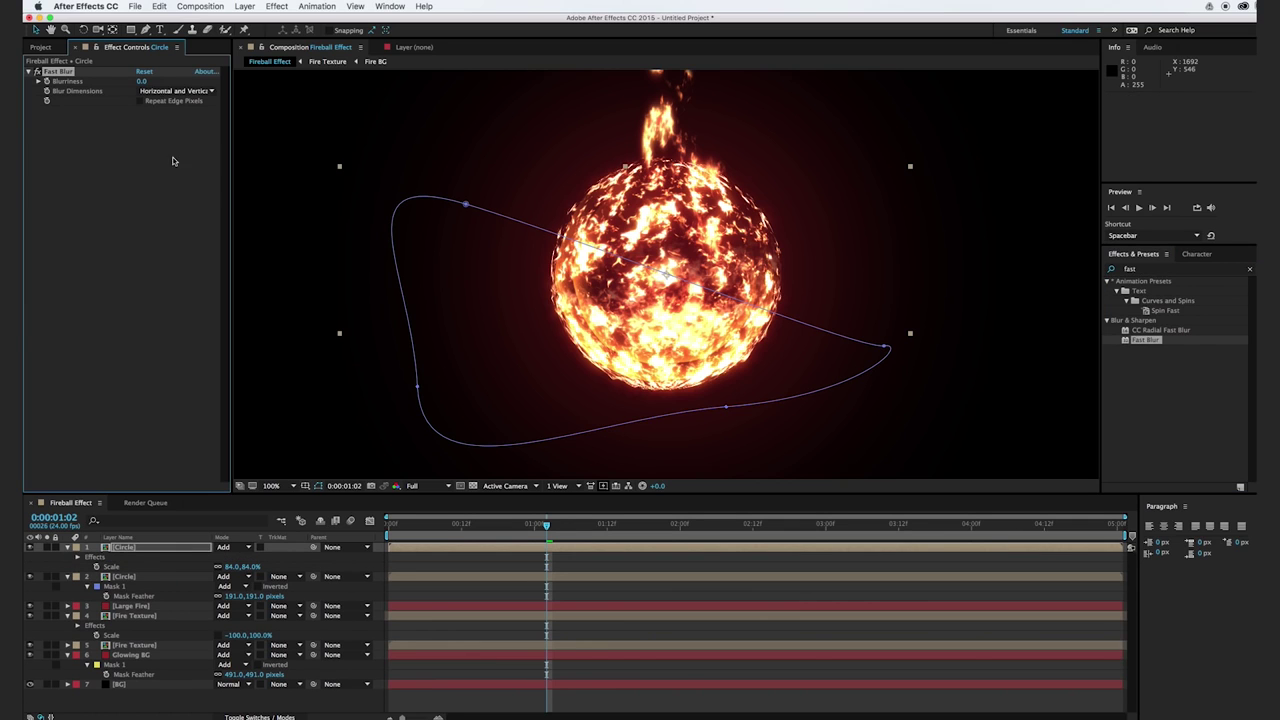
drag(142, 82, 181, 84)
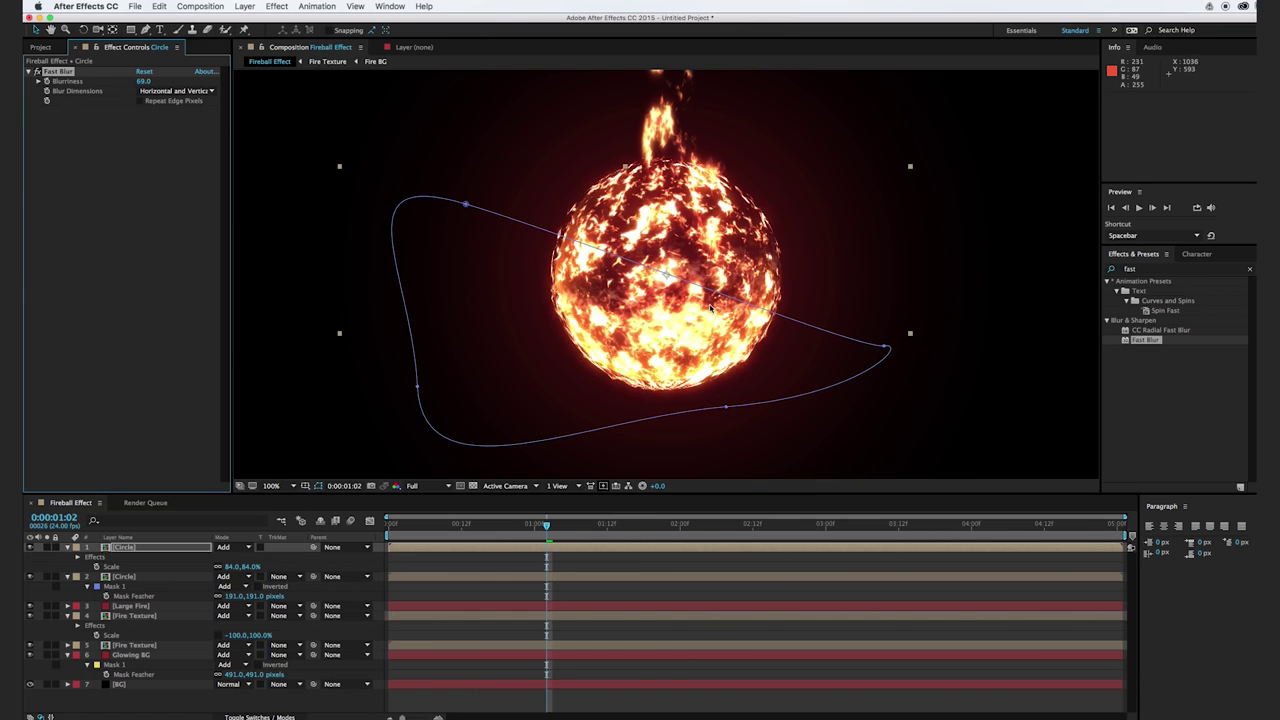
scroll(711, 309, down, 2)
click(953, 316)
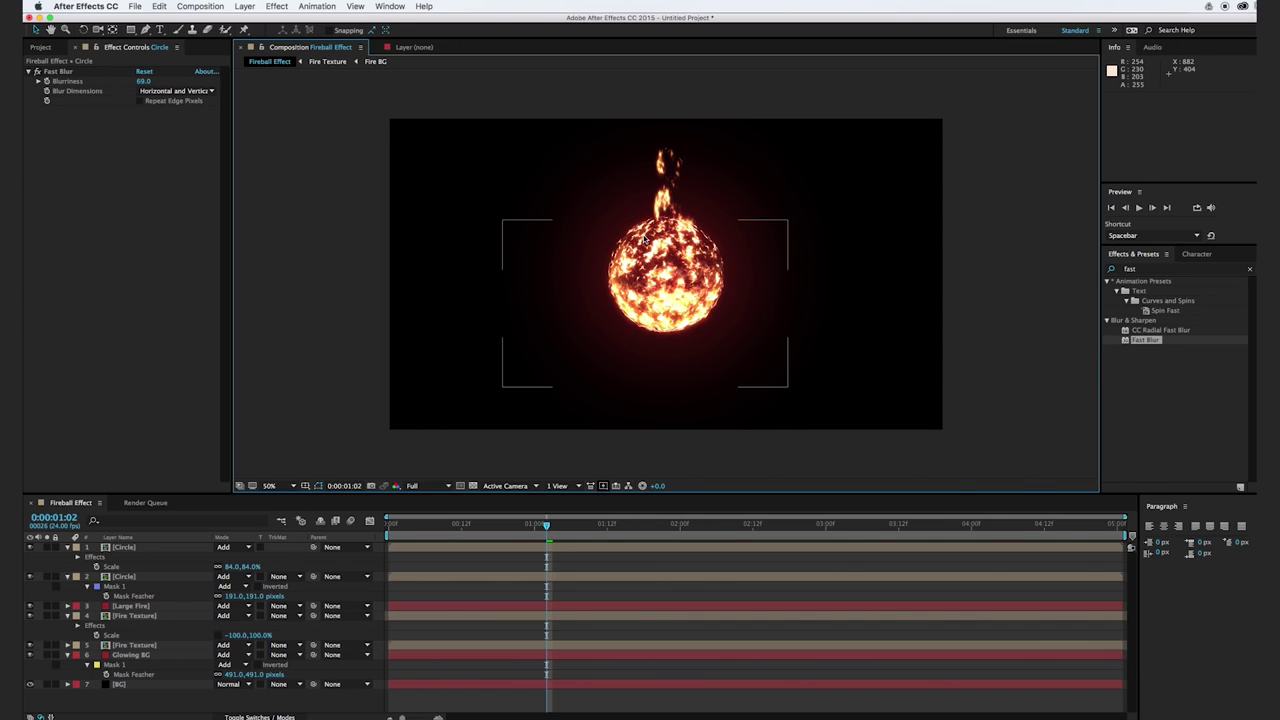
- Create a new 1920 x 1080 px red solid named Top Flames
key(super+y)
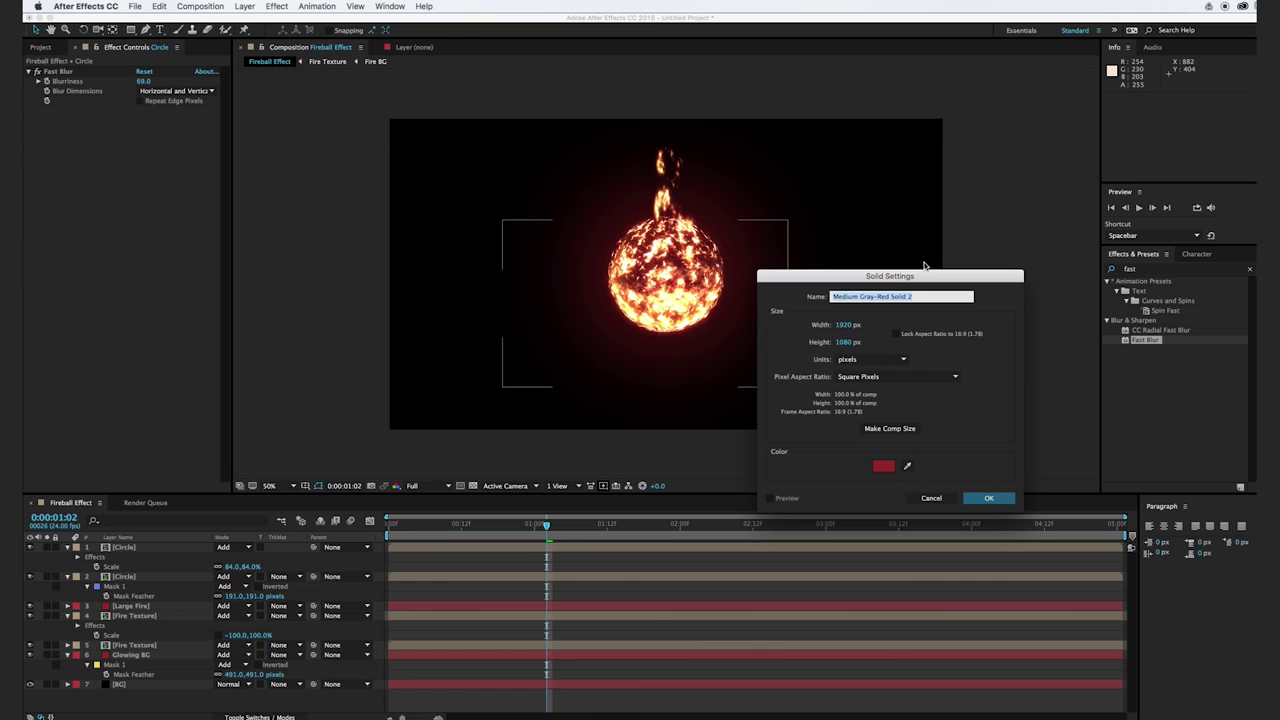
text(Flames)
key(Return)
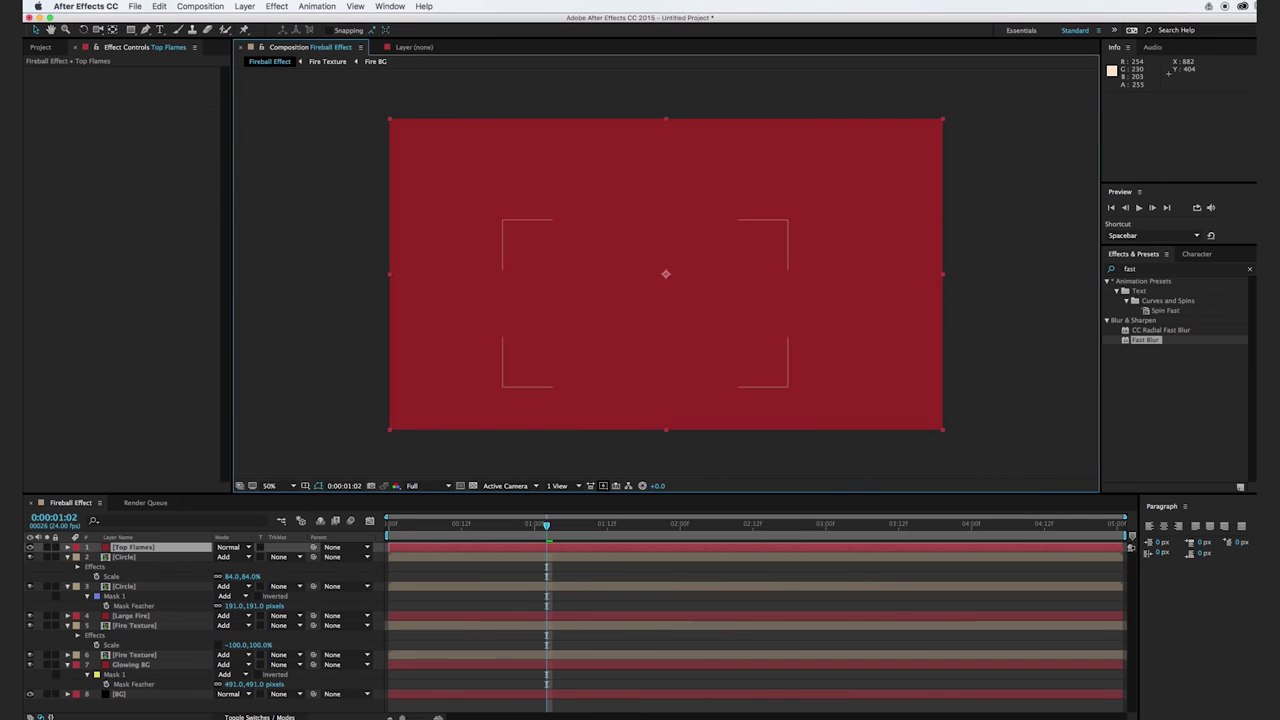
- Apply the Fire by RocketStock preset to the Top Flames layer and set its blending mode to Add
click(1138, 270)
key(BackSpace)
text(Fire)
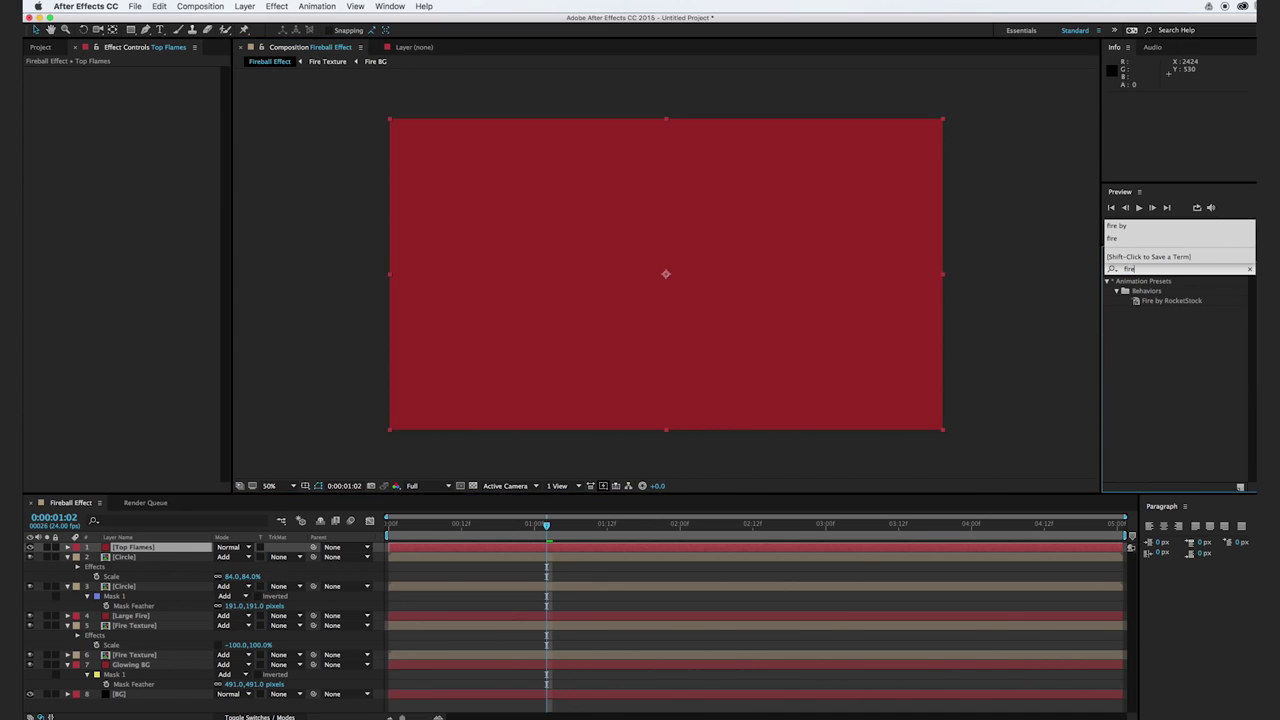
drag(1165, 302, 763, 294)
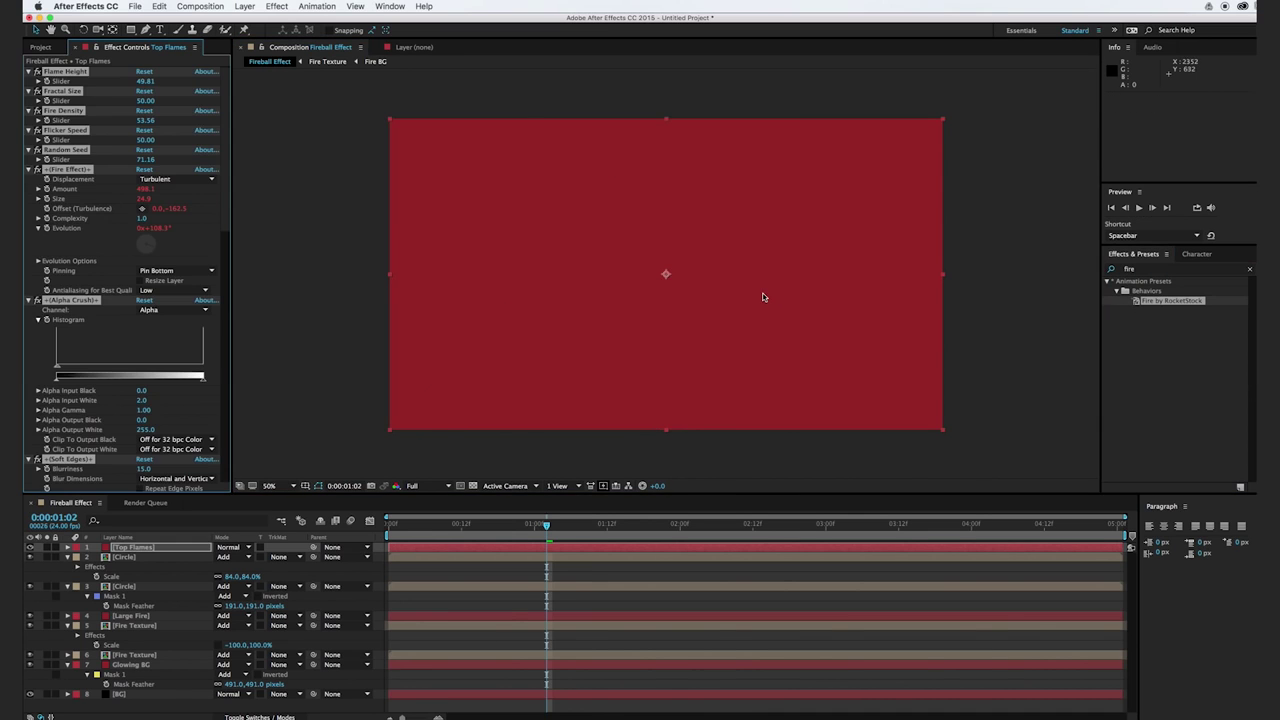
click(234, 548)
click(234, 474)
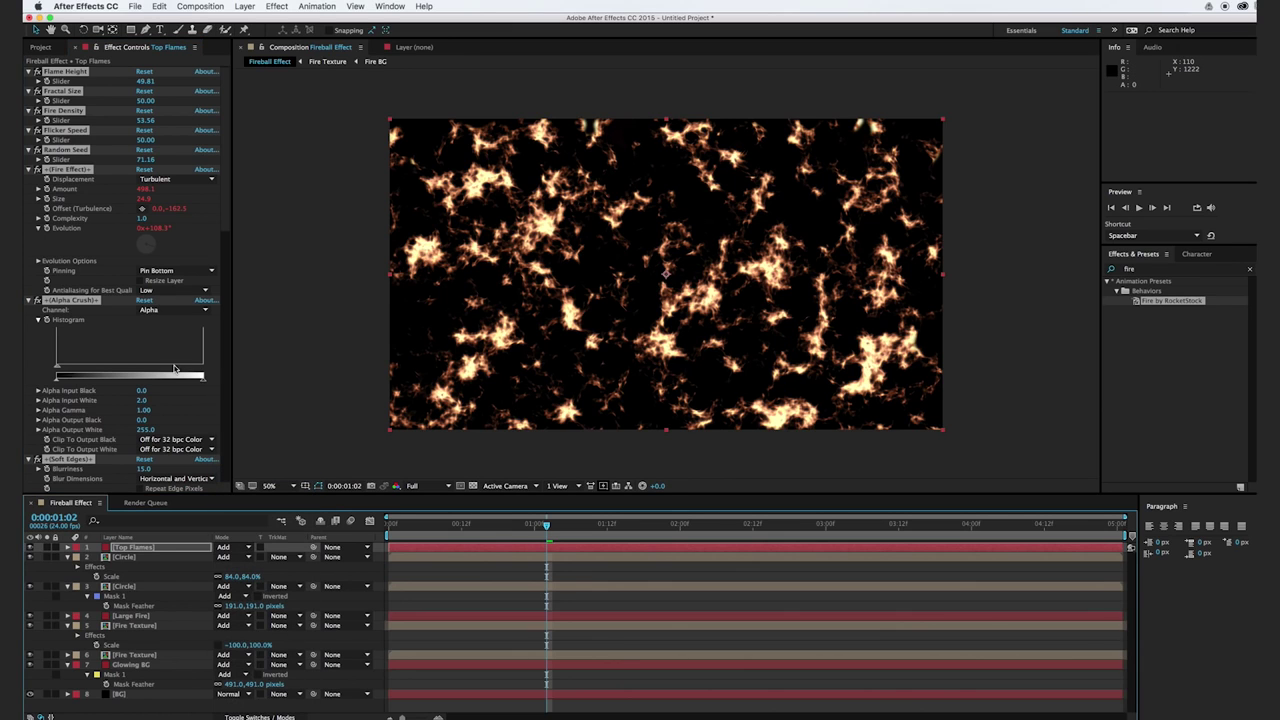
- Set the Top Flames layer's Fractal Size slider to 15 and apply the CC Sphere effect to the layer
click(282, 144)
mouse_move(145, 103)
mouse_down()
mouse_move(129, 107)
mouse_move(141, 111)
mouse_up()
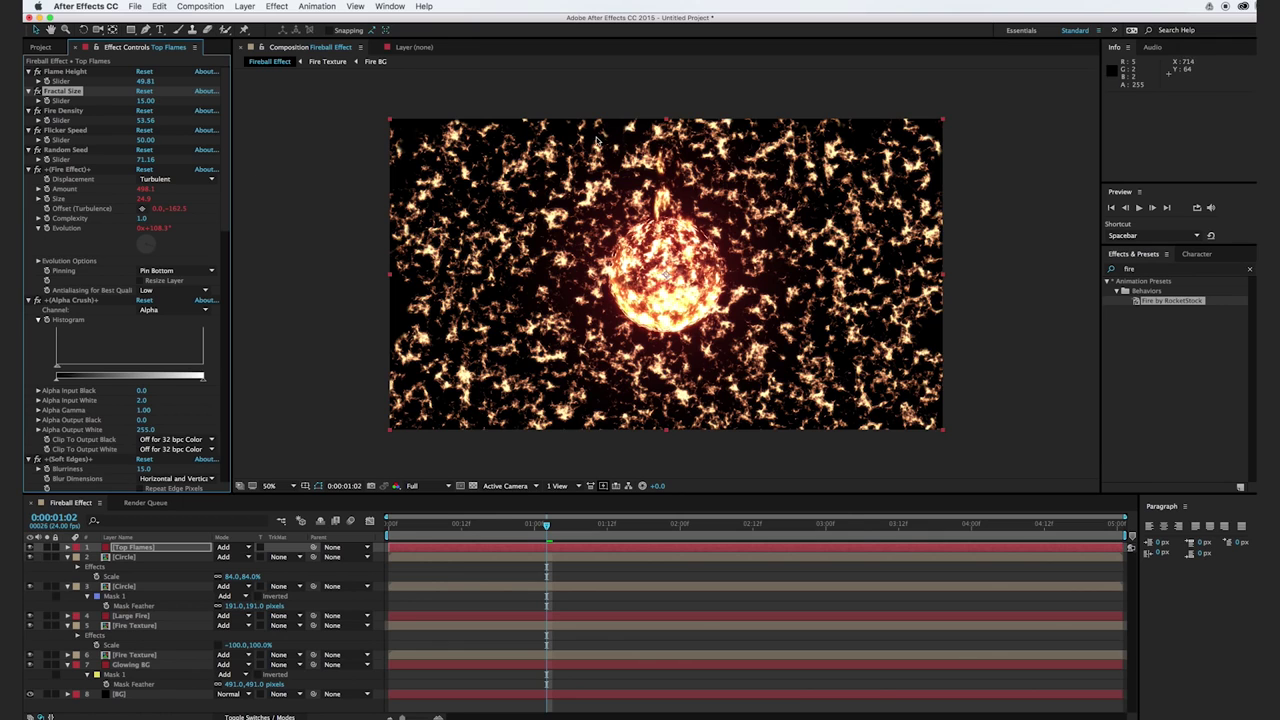
click(1180, 269)
text(cc)
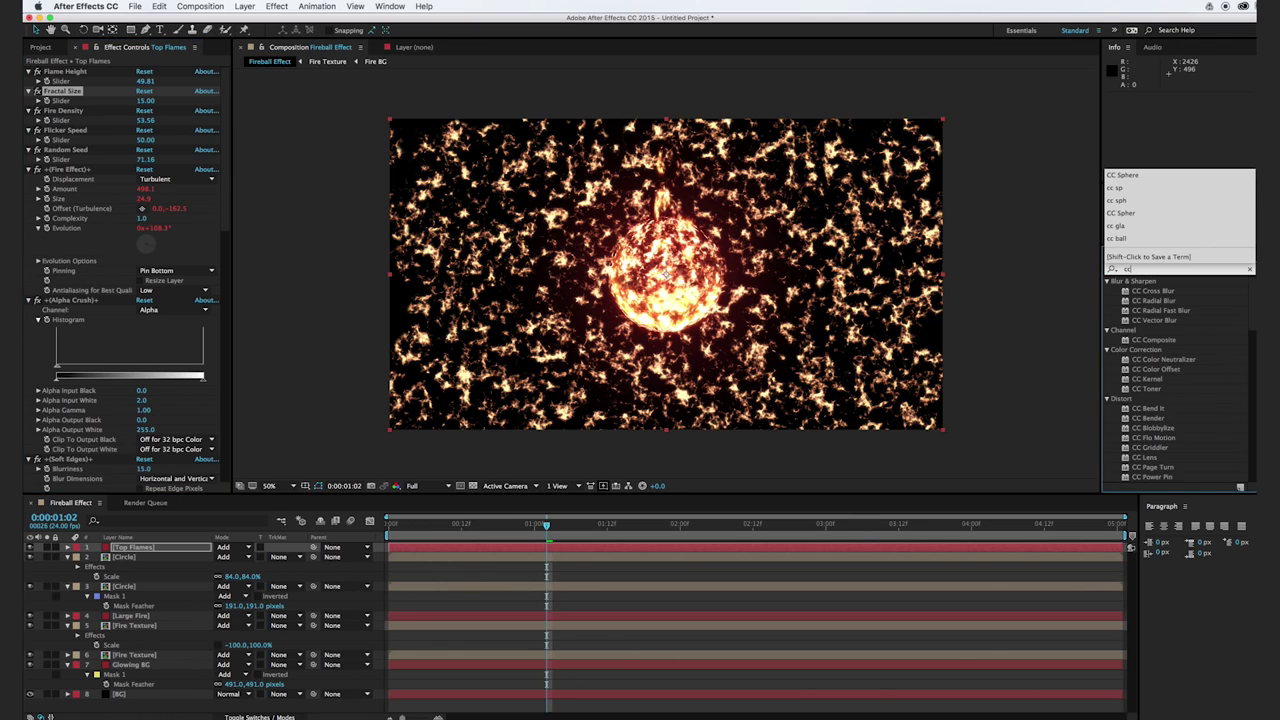
text( s)
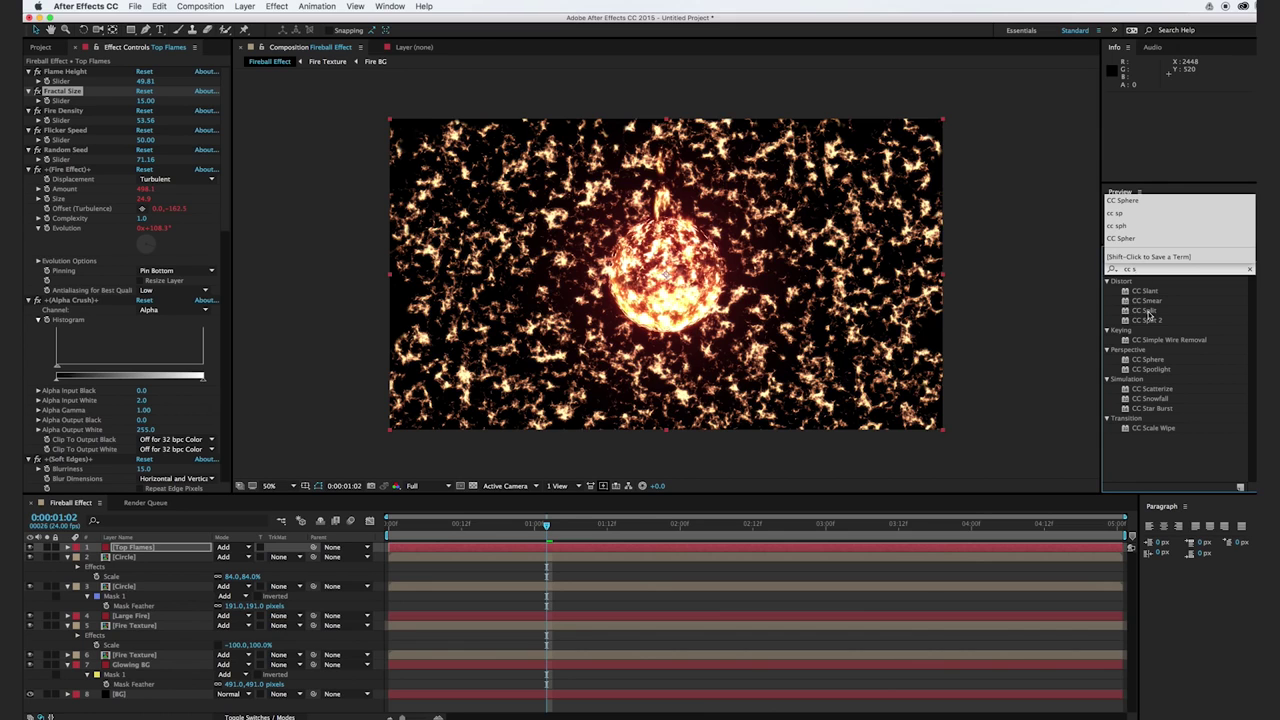
drag(1148, 359, 731, 318)
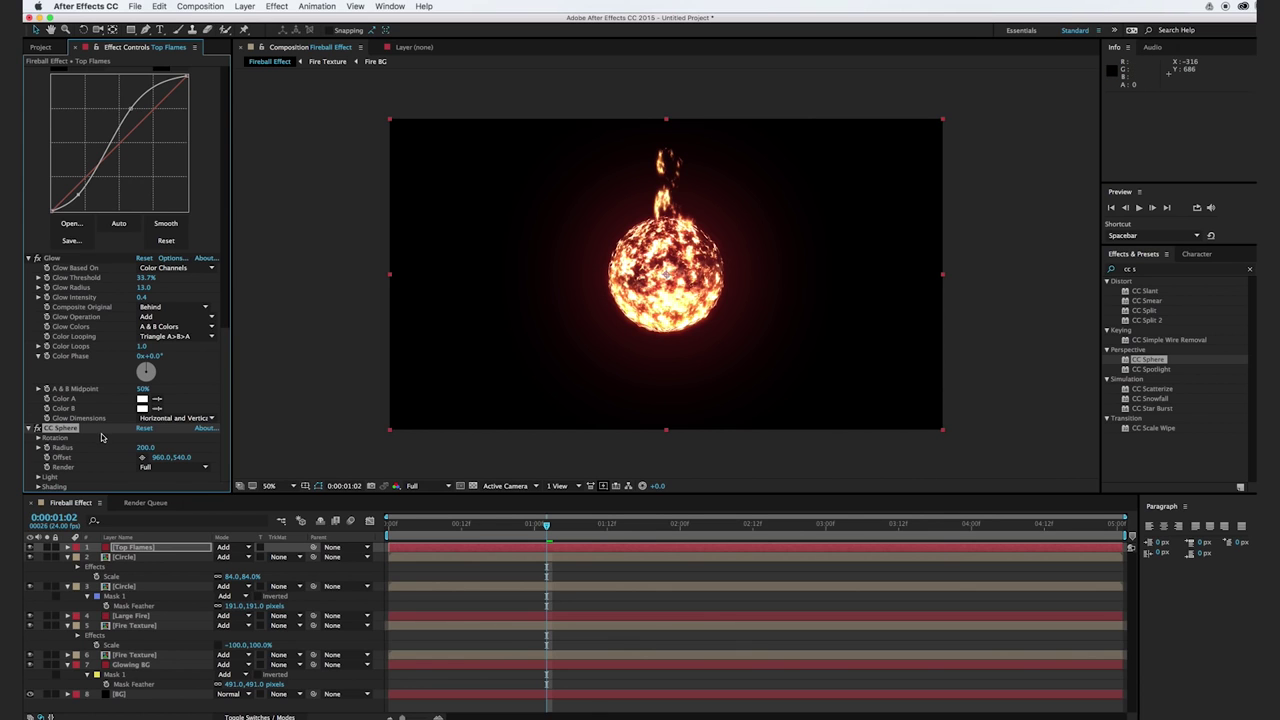
- Set the Top Flames layer's CC Sphere Radius to 309 and its shading Ambient value to 100
drag(145, 447, 84, 476)
click(38, 487)
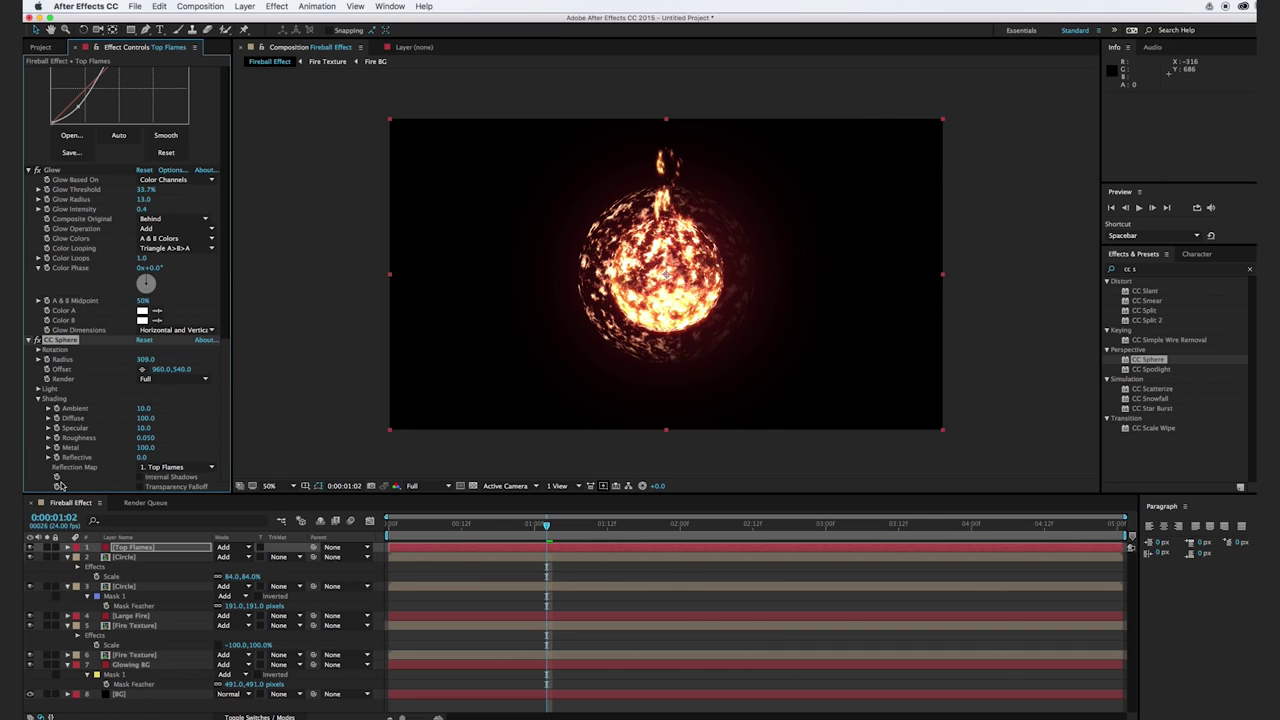
click(145, 408)
key(Return)
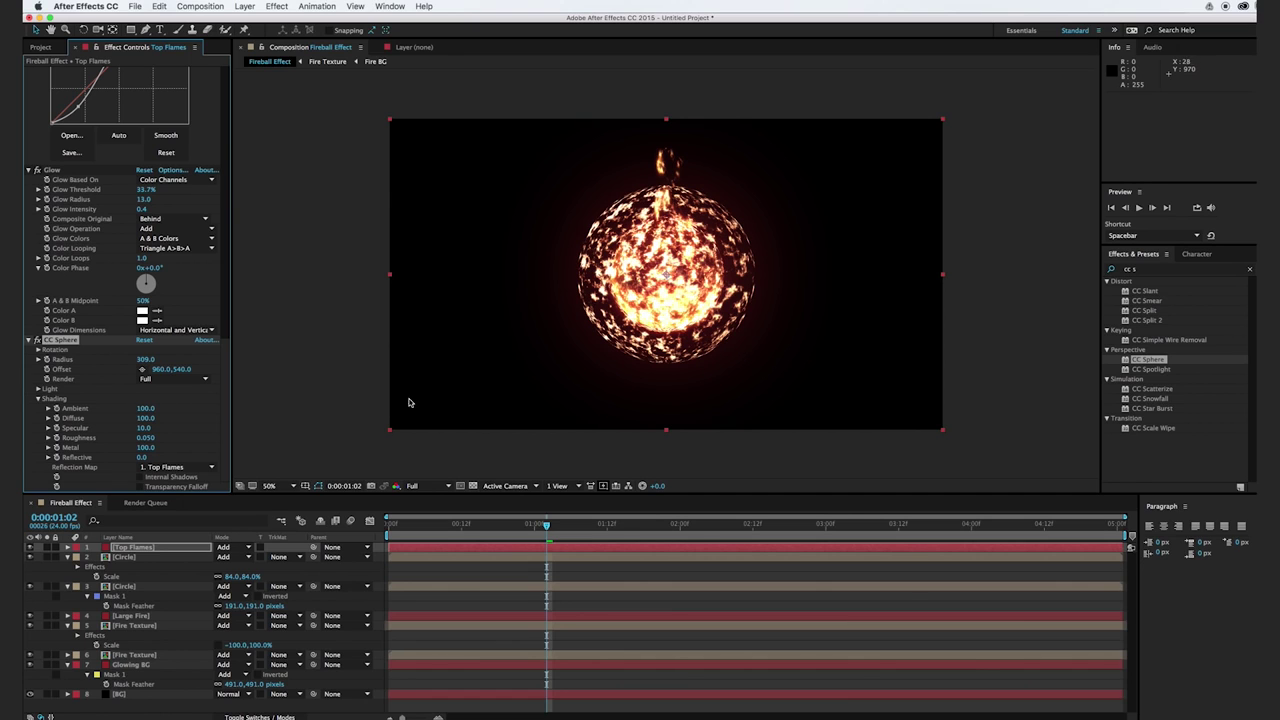
- Apply CC Vector Blur to the Top Flames layer and set its Amount to 7
click(1150, 272)
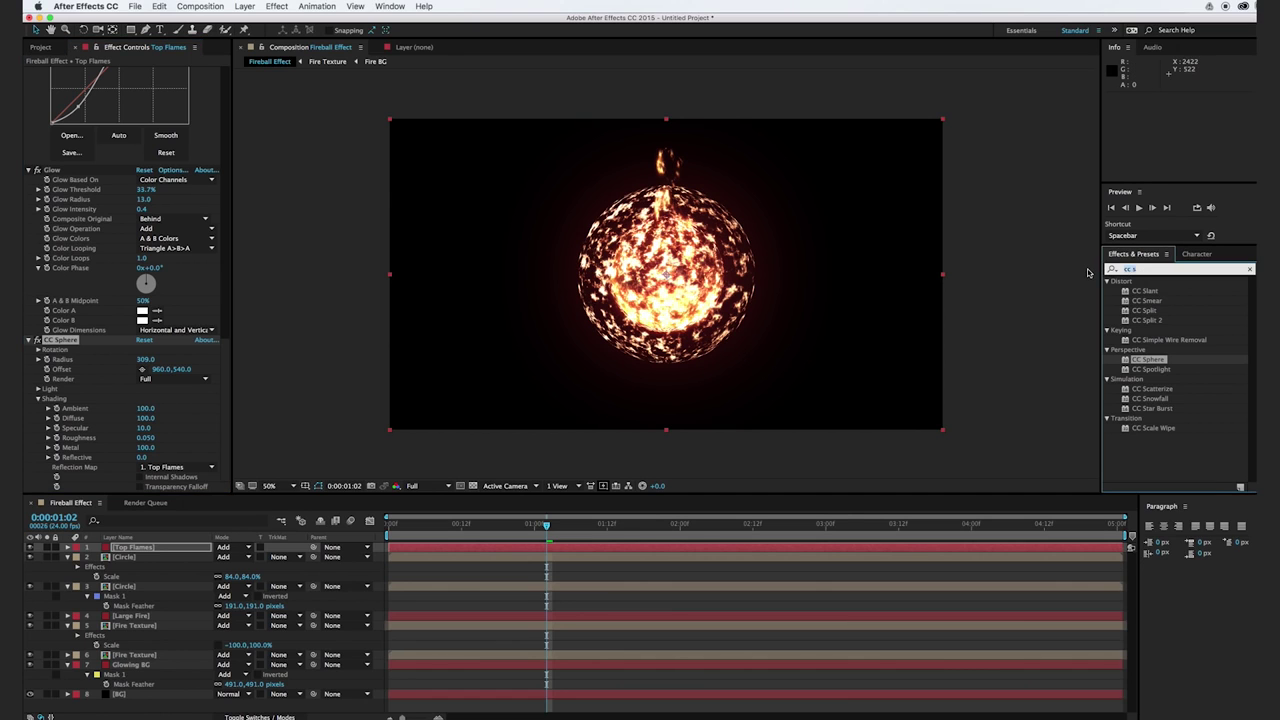
text(vecto)
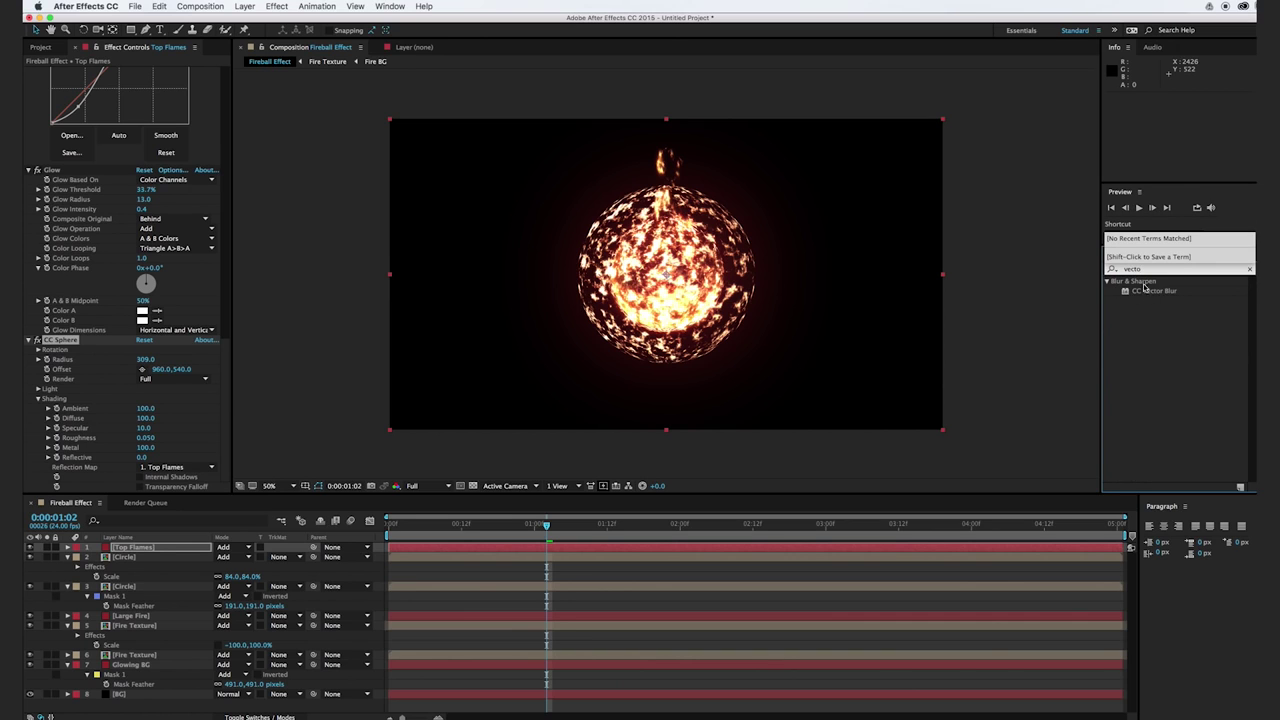
drag(1159, 300, 705, 307)
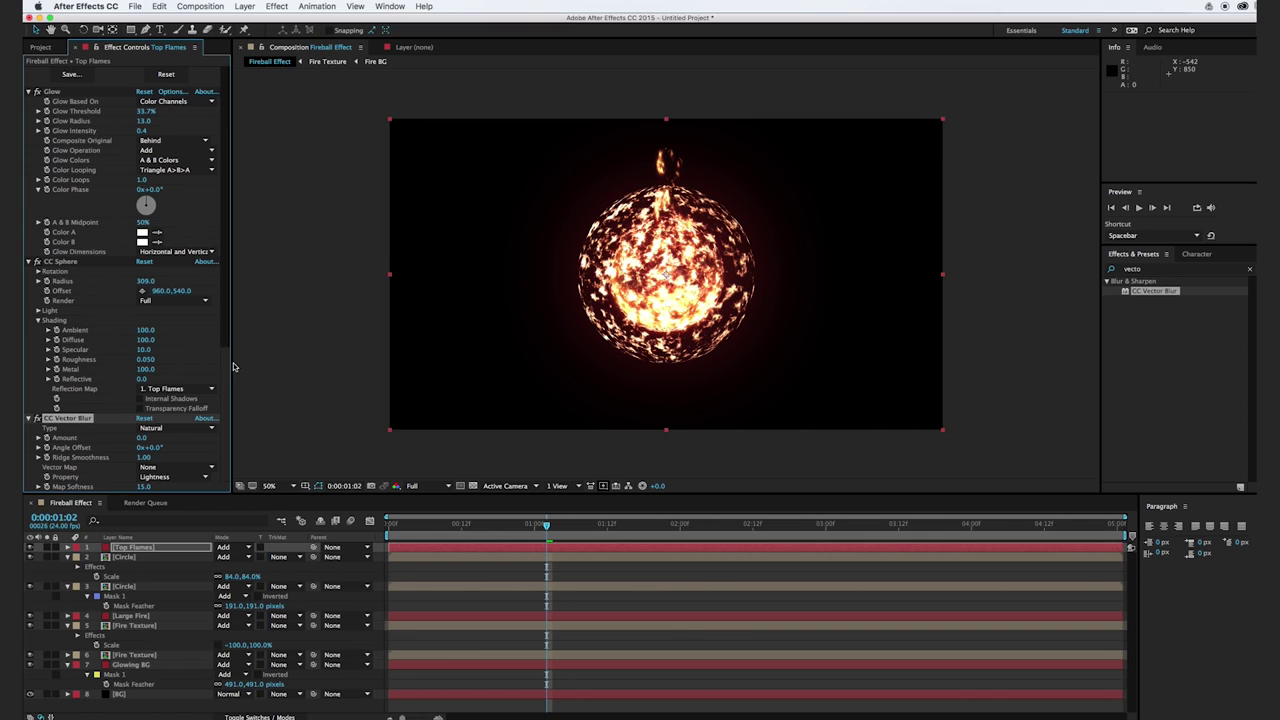
drag(141, 437, 148, 443)
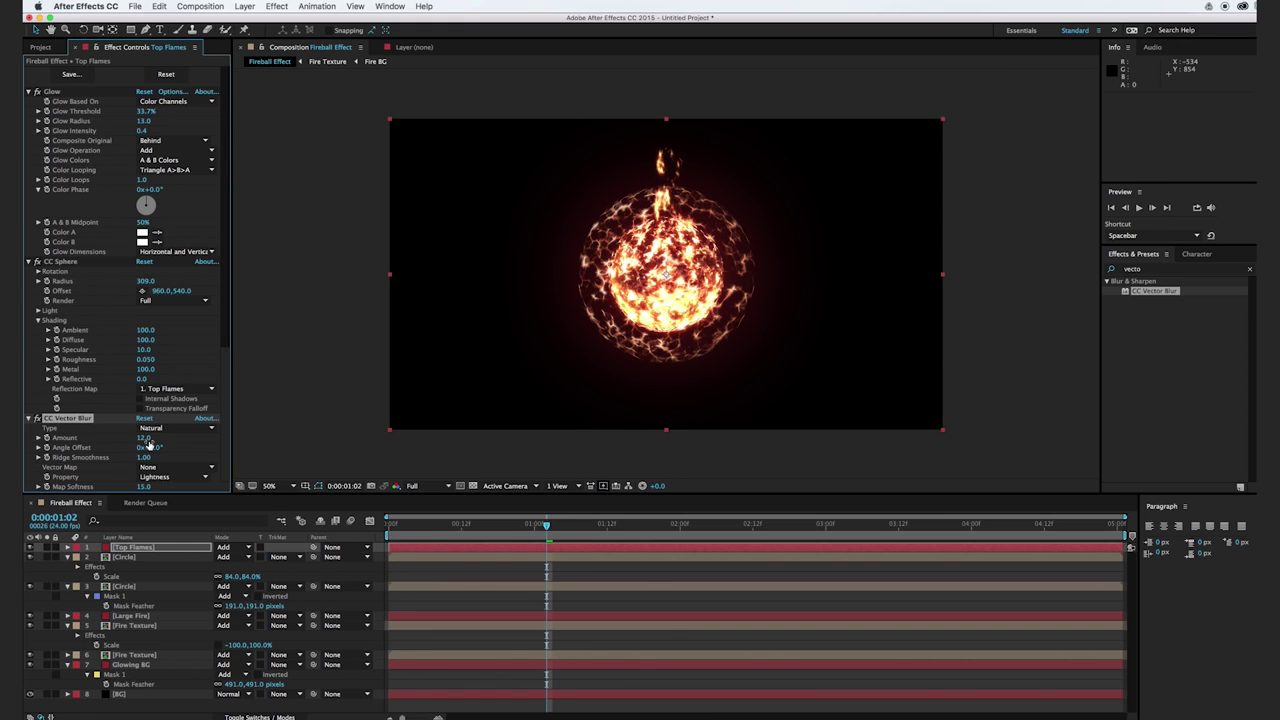
drag(142, 438, 144, 440)
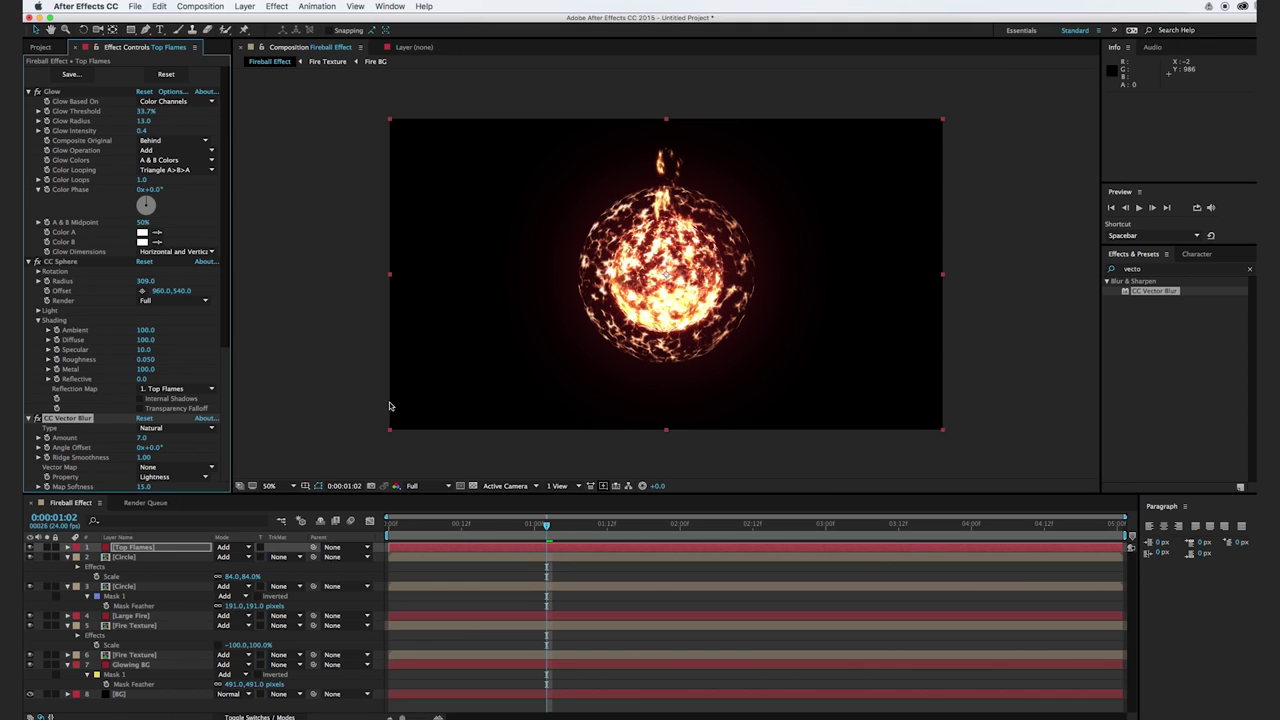
- Apply Turbulent Displace to Top Flames with Amount 85, Size 26 and Complexity 1.7, and set the CC Sphere Radius to 269
double_click(1130, 271)
text(turb)
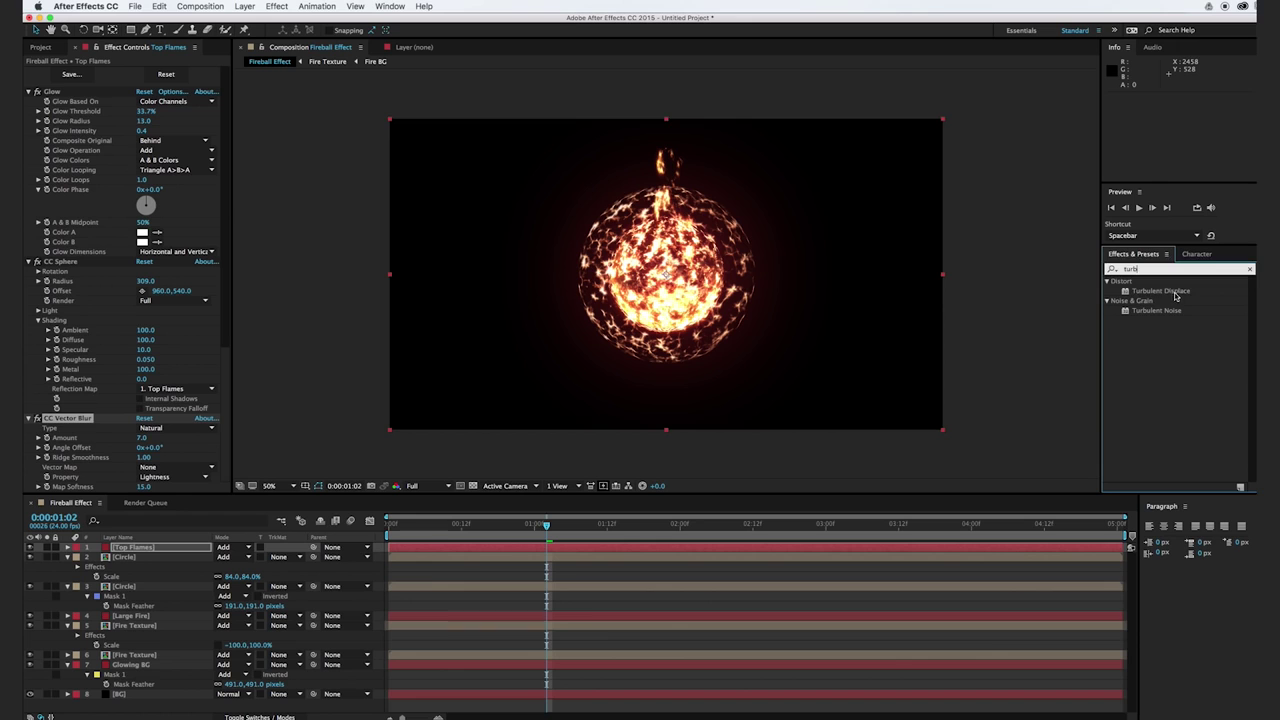
drag(1175, 296, 146, 466)
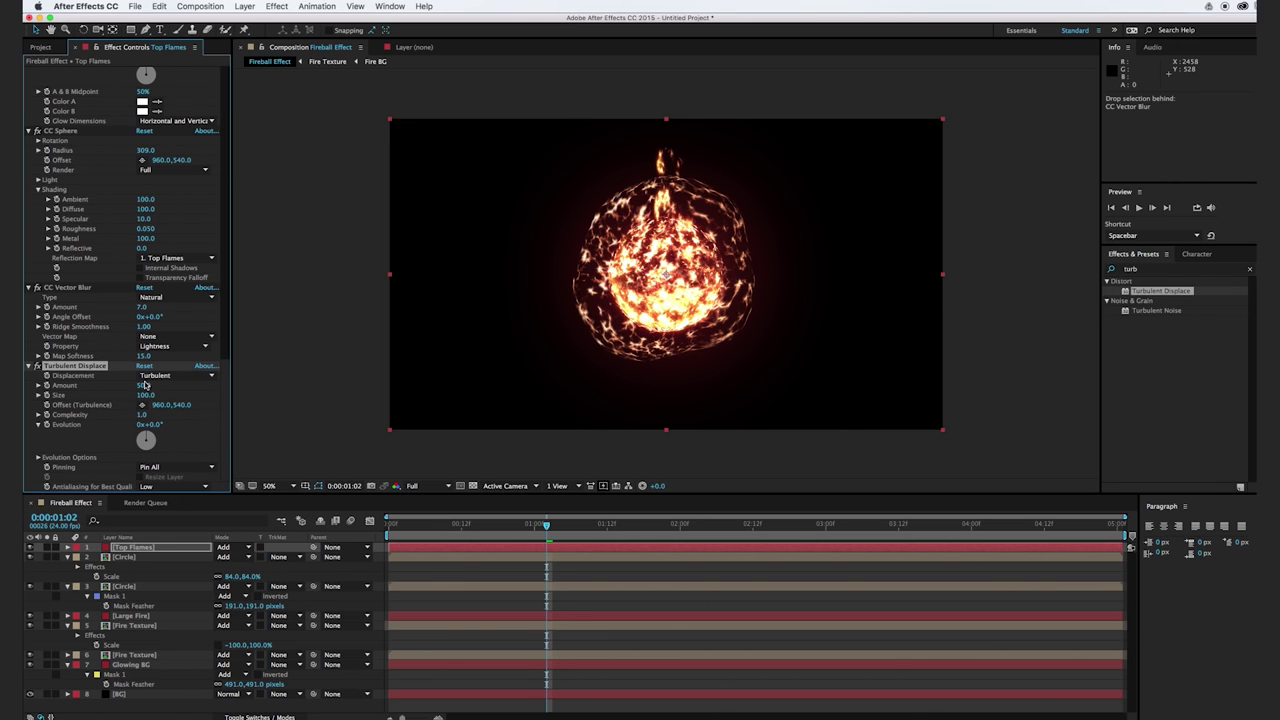
drag(145, 385, 180, 385)
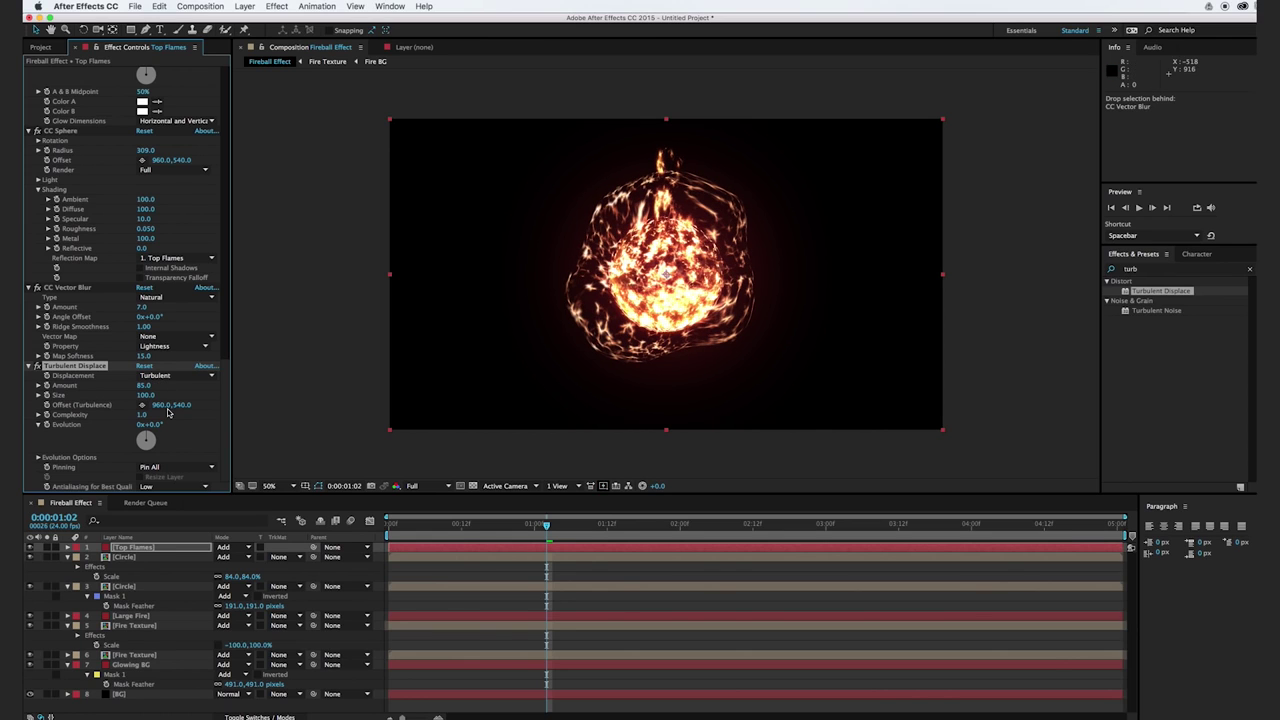
drag(143, 416, 119, 406)
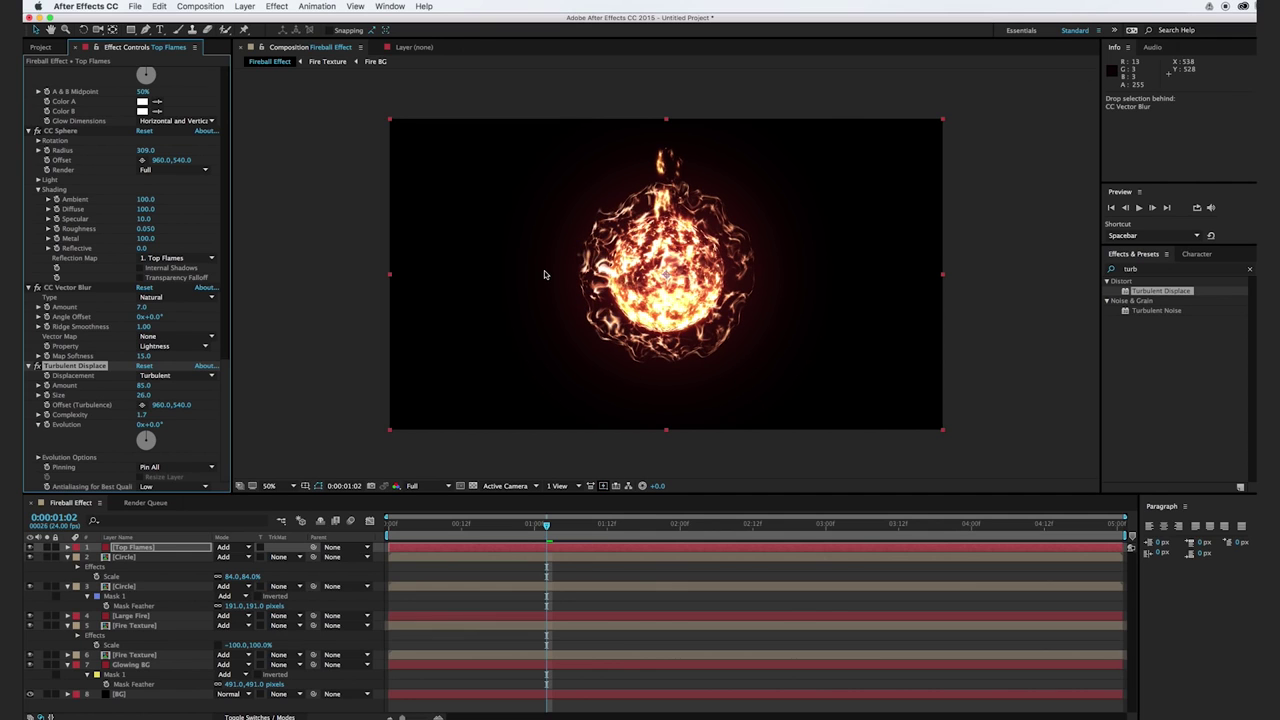
drag(145, 150, 129, 156)
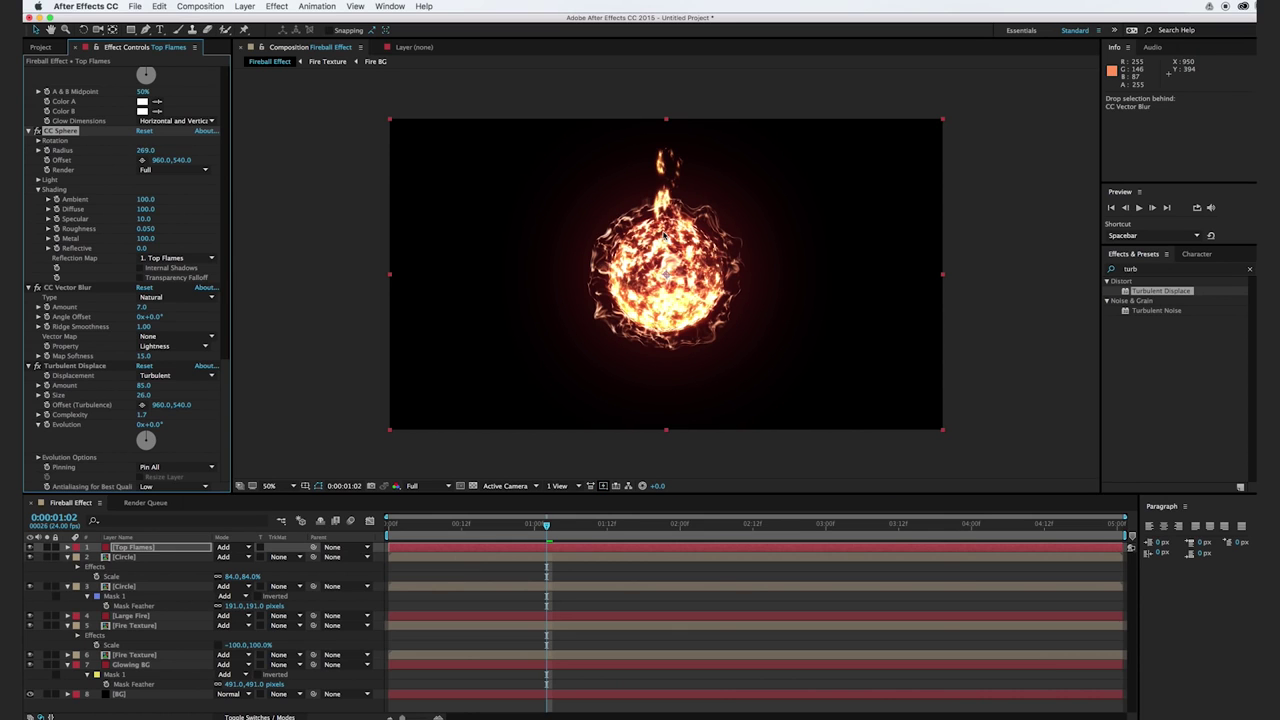
- Pre-compose the Top Flames layer as Top Fire with all attributes moved, and set its blending mode to Add
key(super+shift+c)
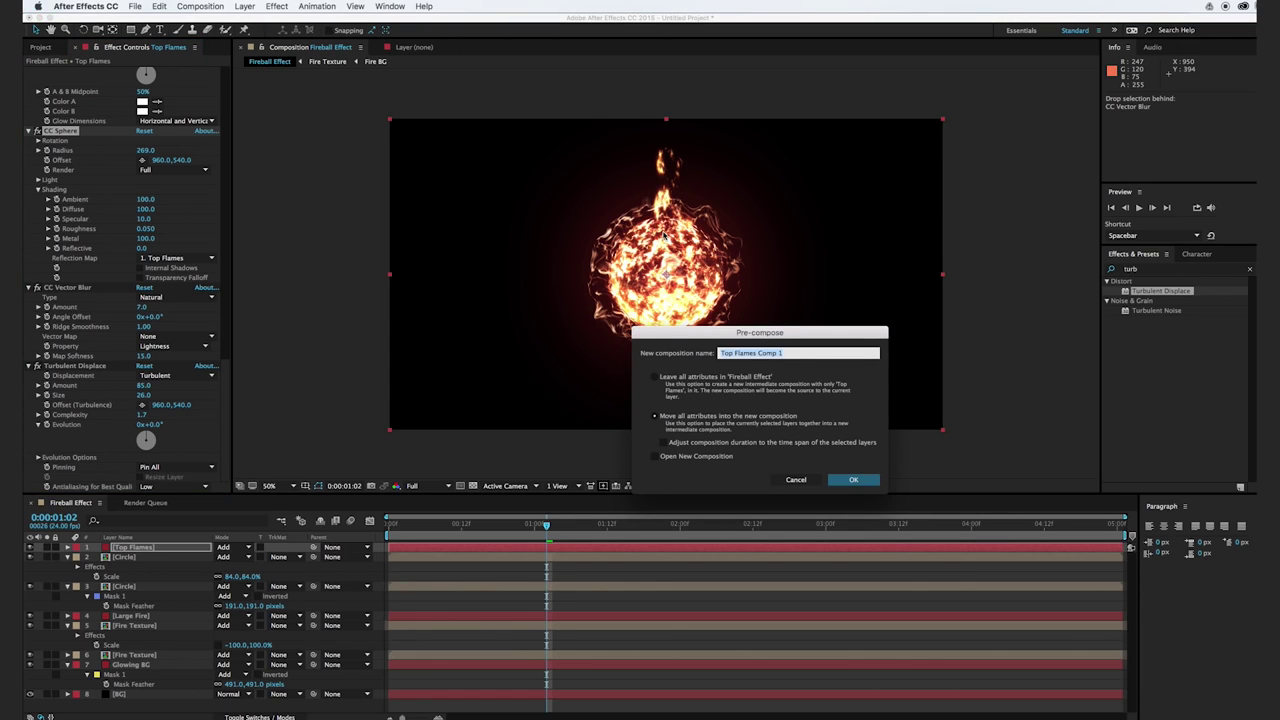
text(Top Fire)
key(Return)
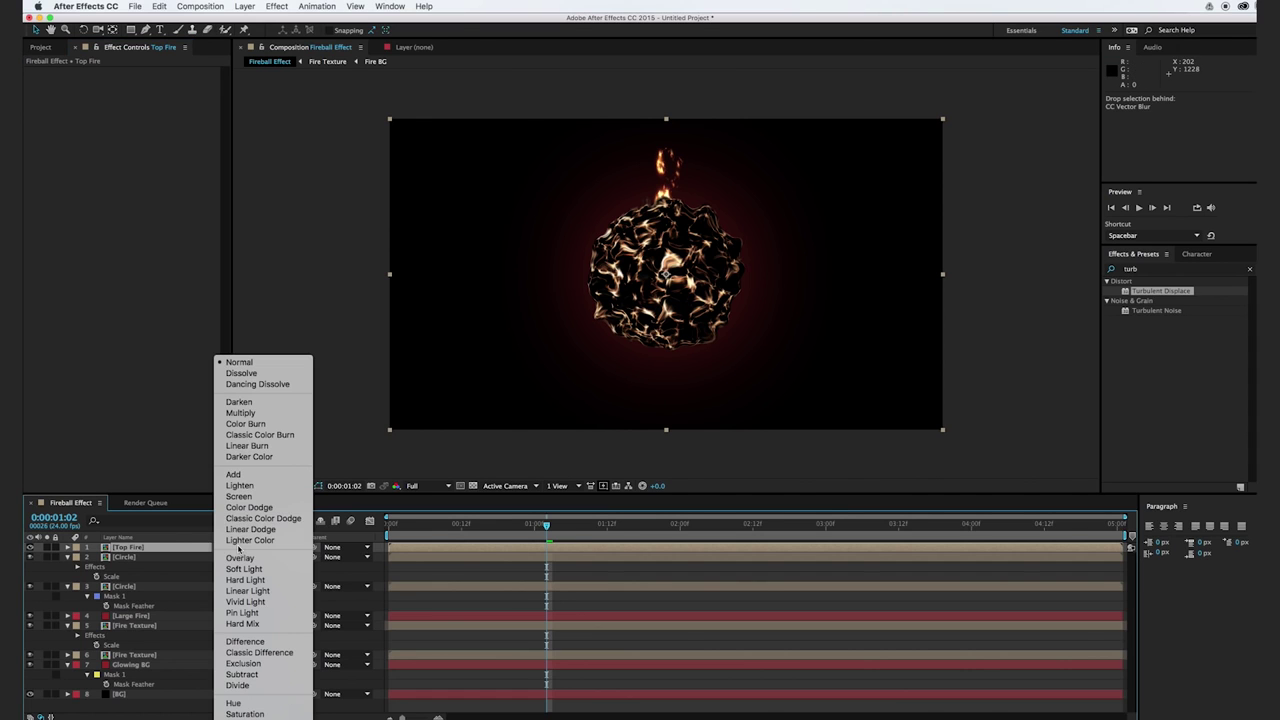
click(265, 473)
- Draw a closed teardrop-shaped mask on the Top Fire layer over the upper part of the fireball and adjust its outline
click(145, 29)
click(657, 180)
click(623, 219)
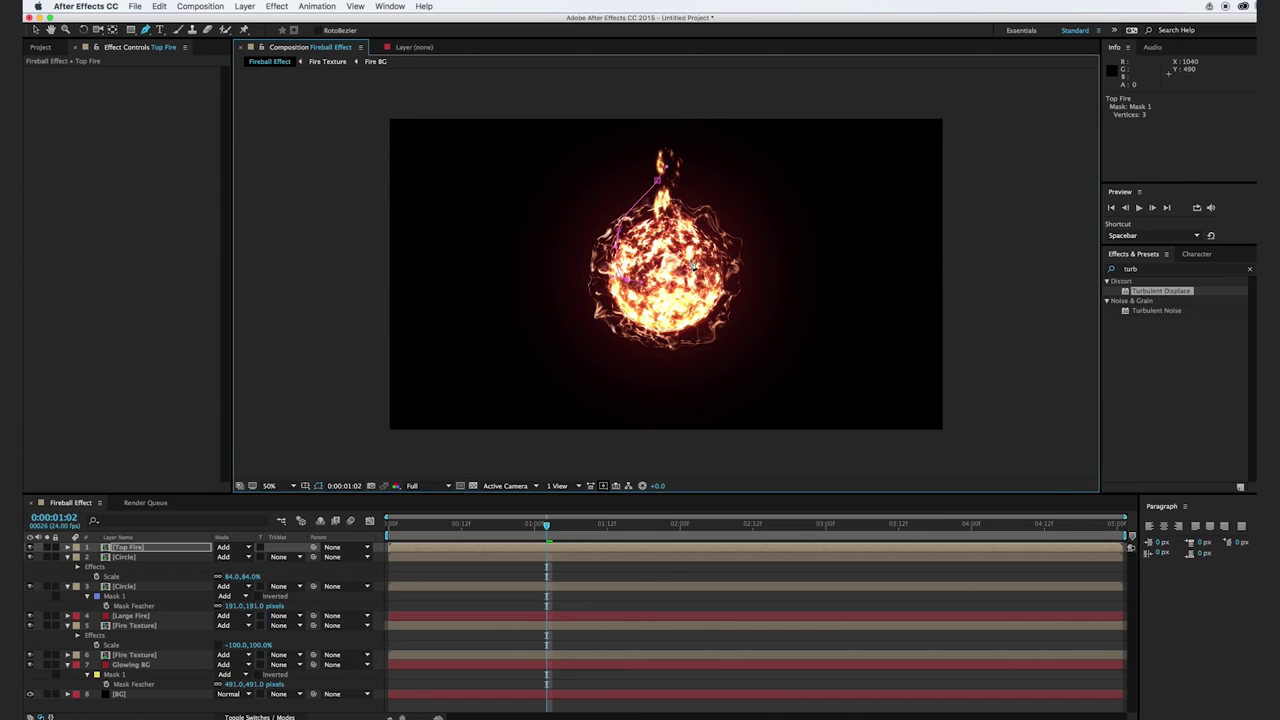
click(658, 181)
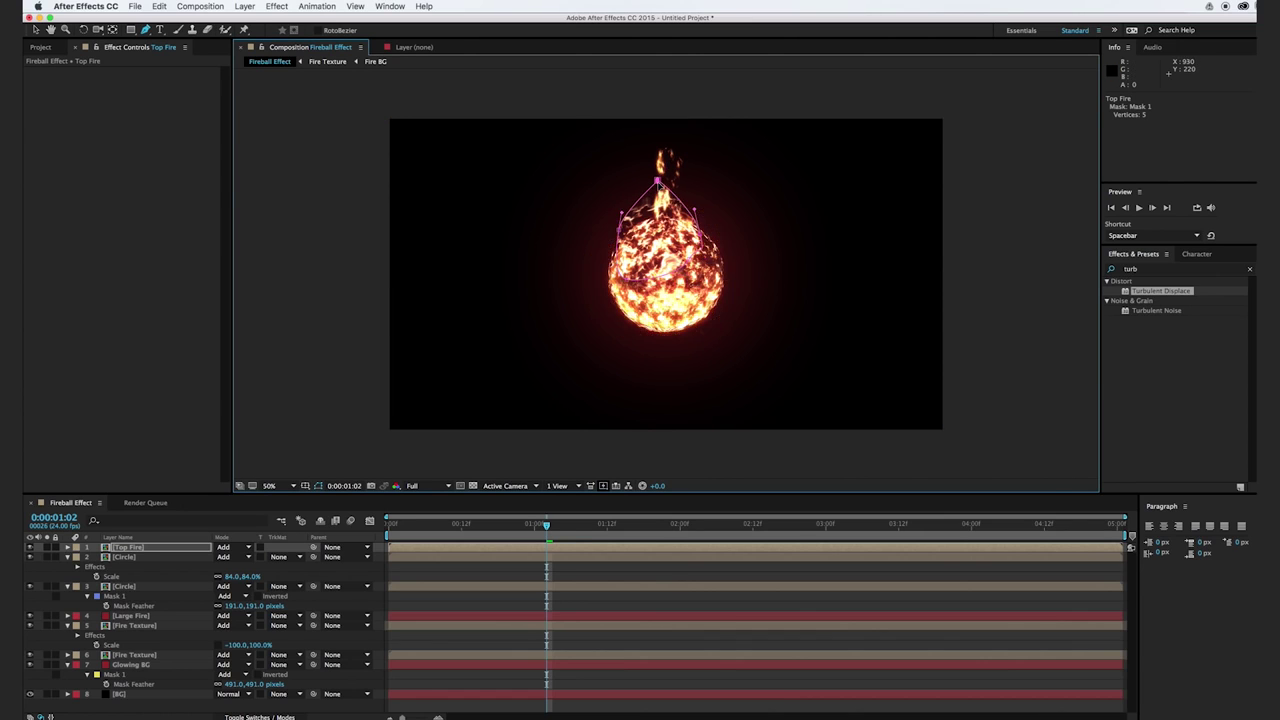
key(v)
drag(705, 261, 609, 301)
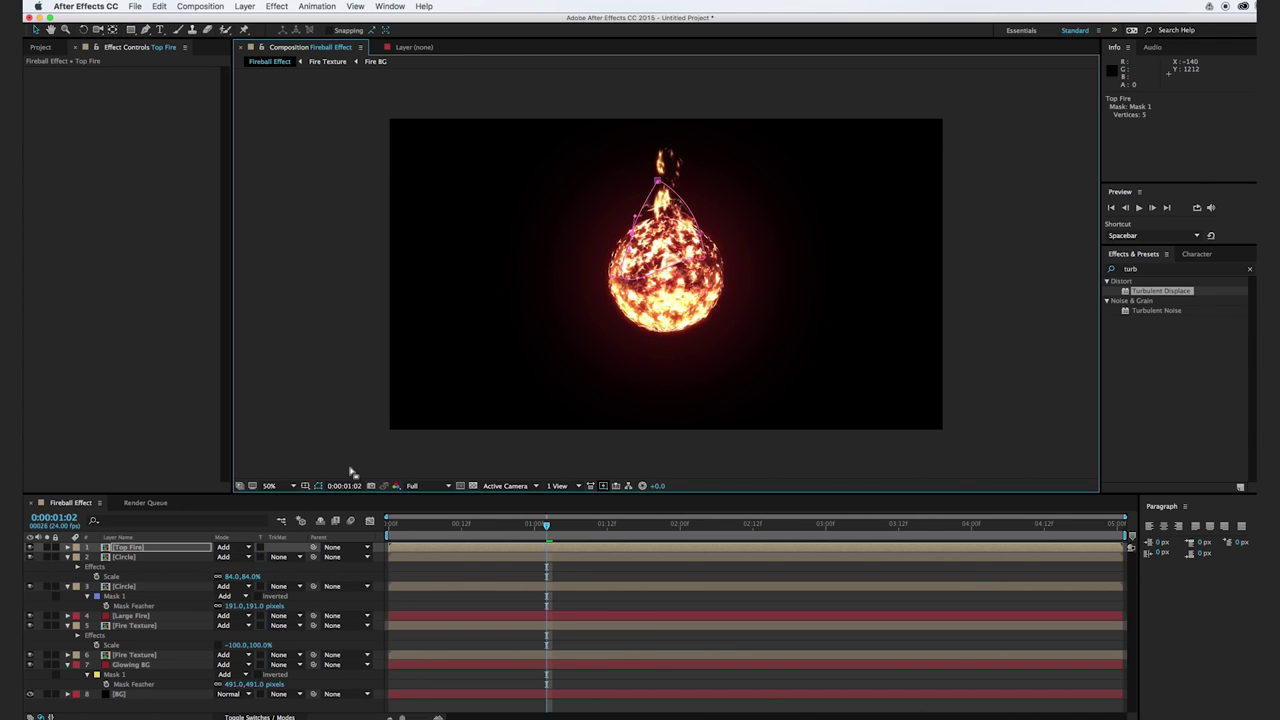
- Set the Top Fire mask's feather to 62 pixels
key(f)
drag(240, 567, 471, 389)
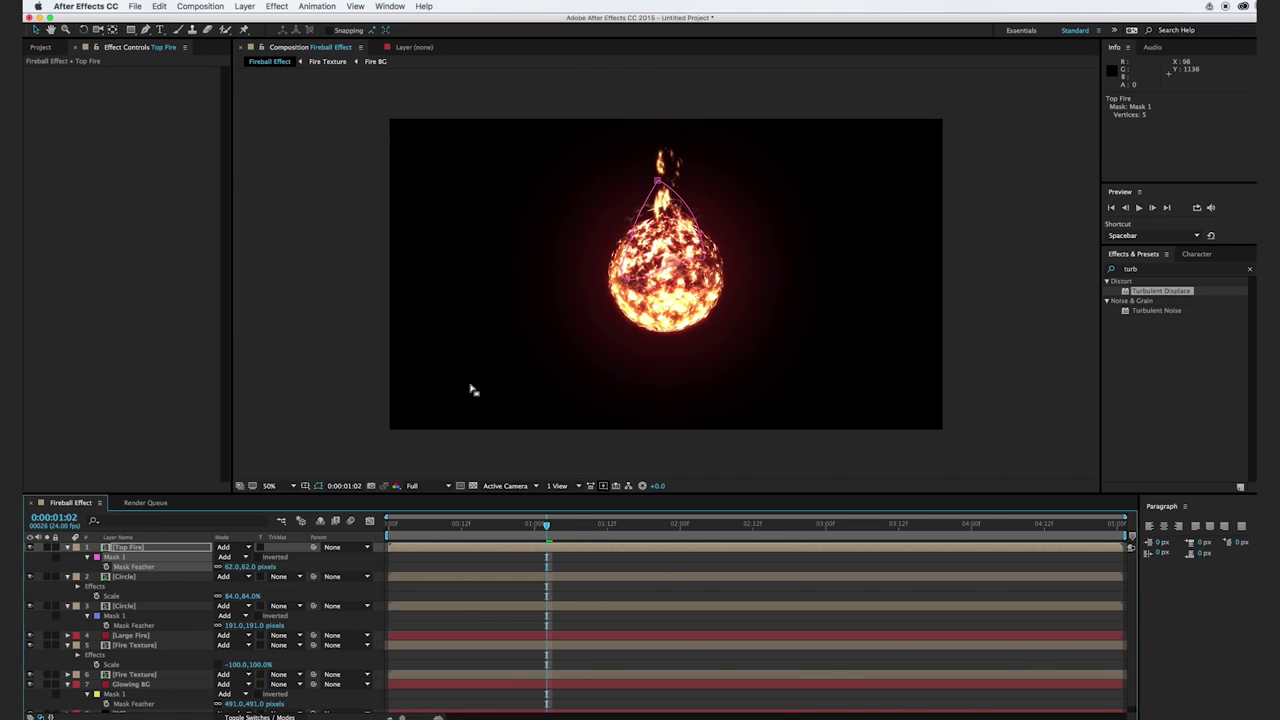
click(324, 345)
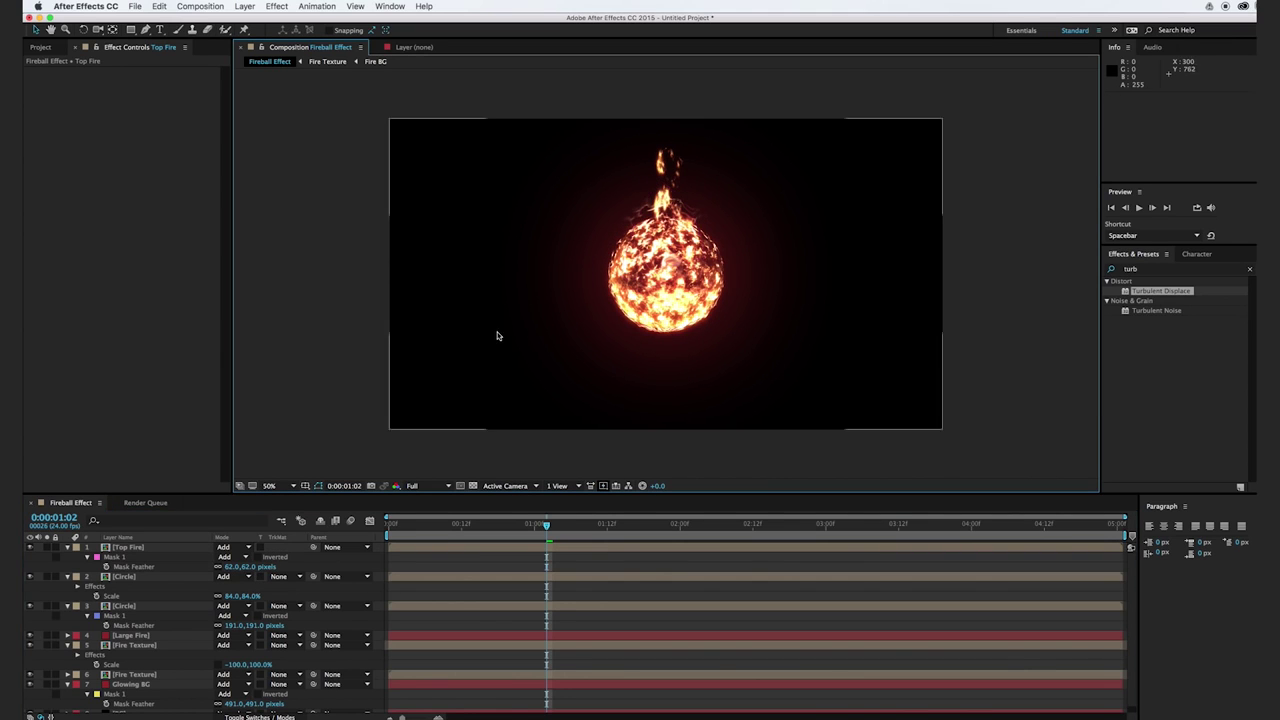
- Move the Top Fire layer down to about position 960, 574 so it sits on the top of the fireball
click(164, 548)
drag(672, 214, 672, 241)
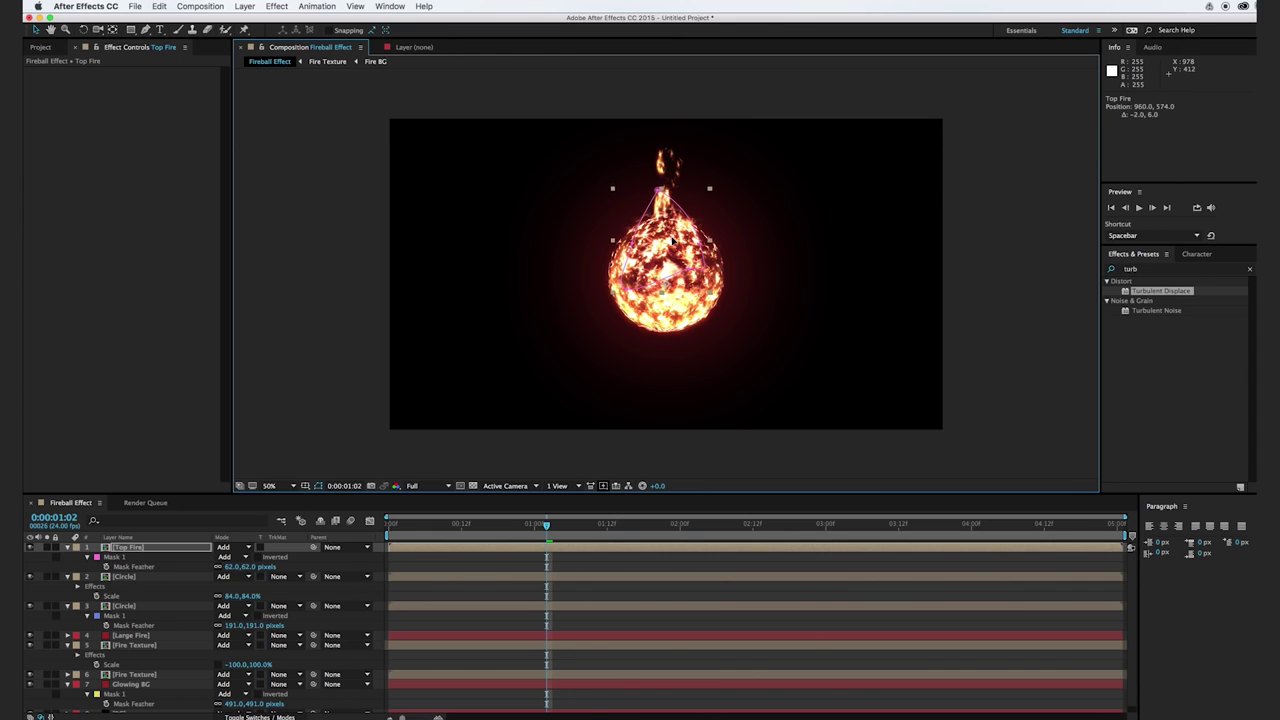
click(1008, 214)
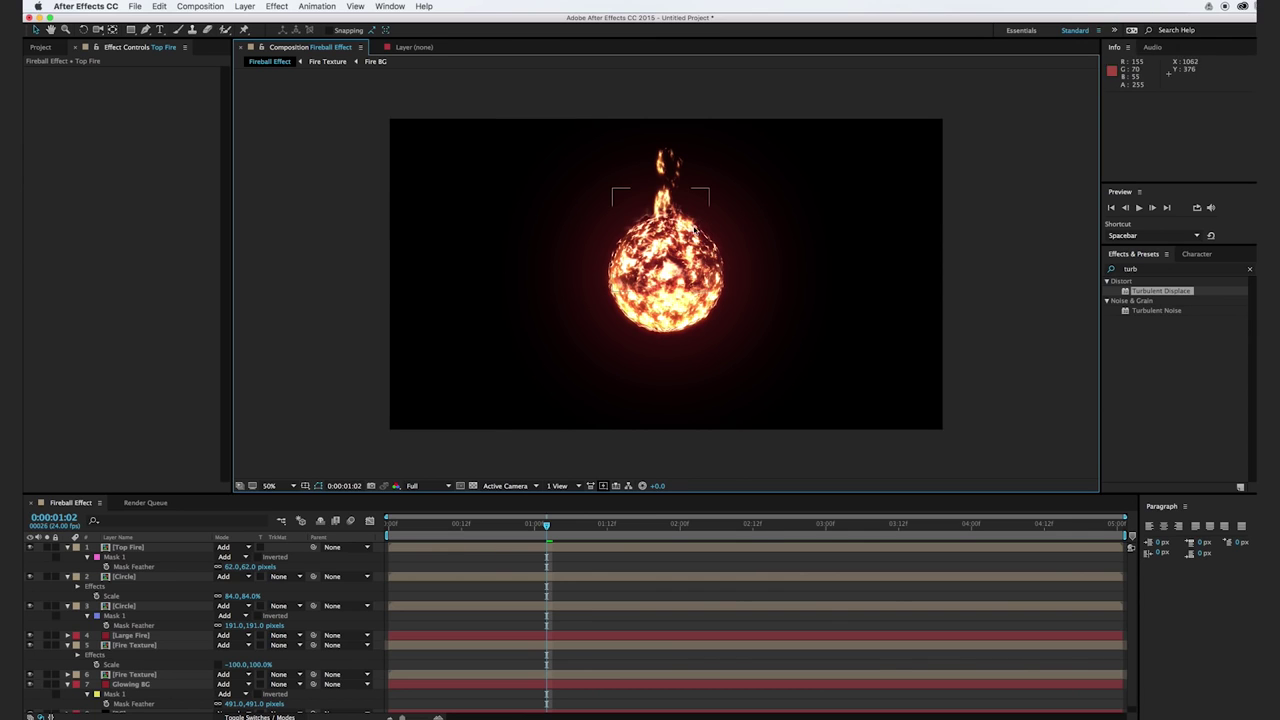
- Set the current time to 0:00:01:03 and collapse the expanded properties of all layers
drag(424, 533, 552, 537)
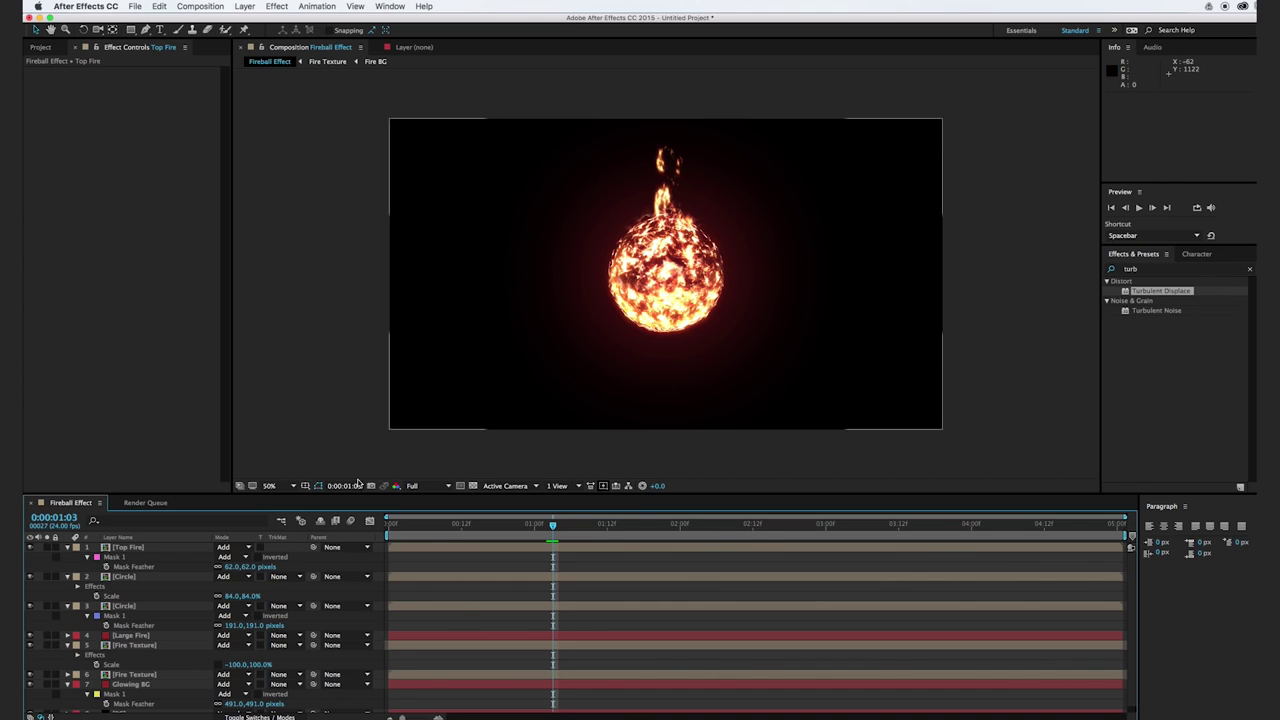
key(super+a)
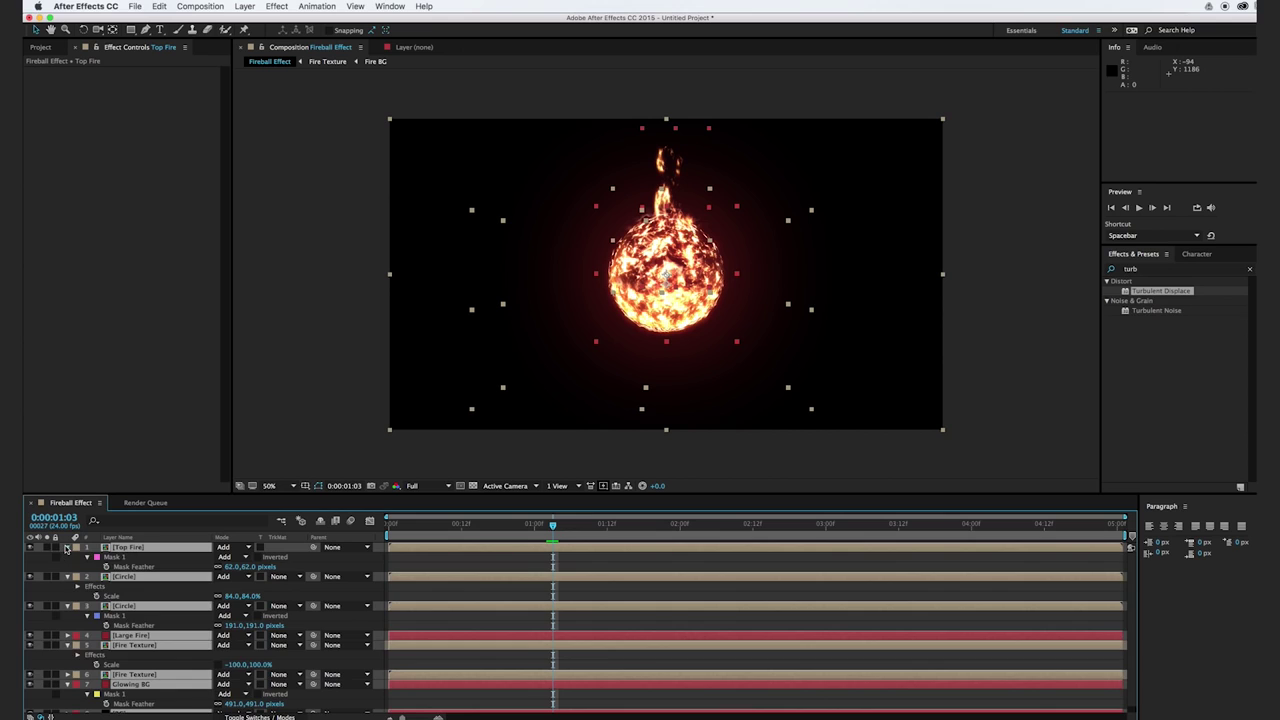
click(67, 548)
click(171, 631)
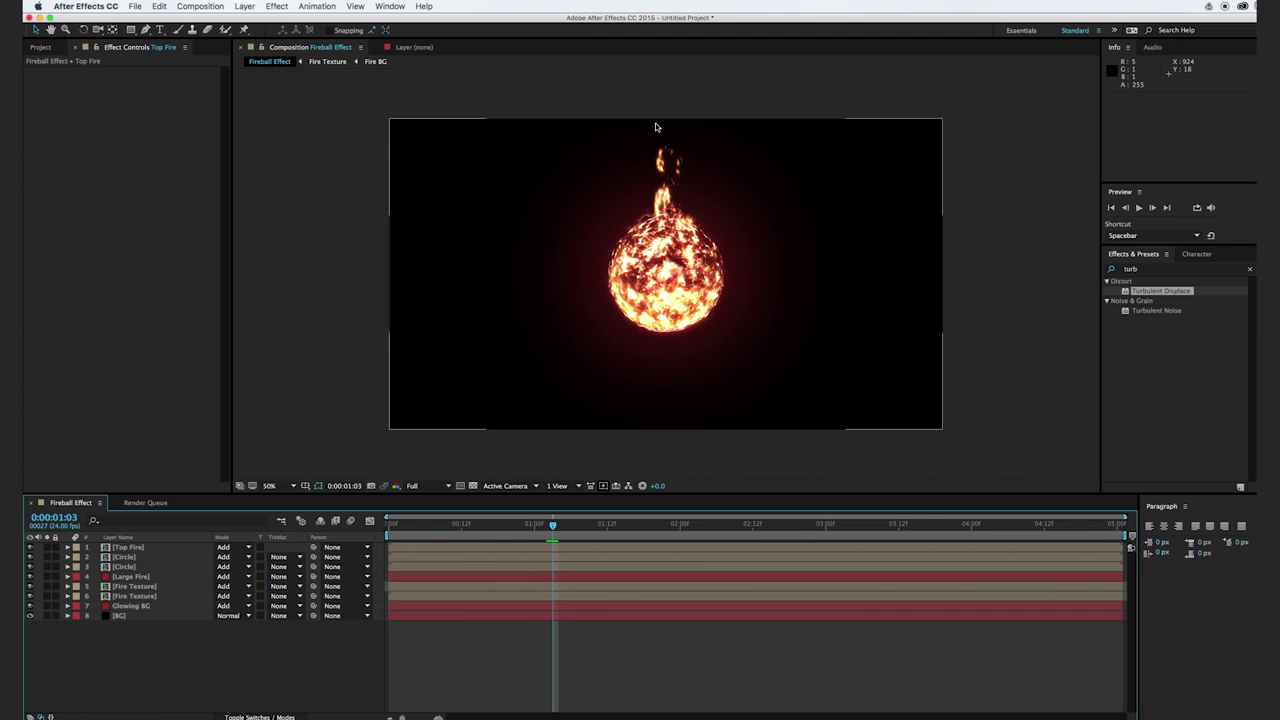
- Create a new adjustment layer above all the other layers
click(244, 7)
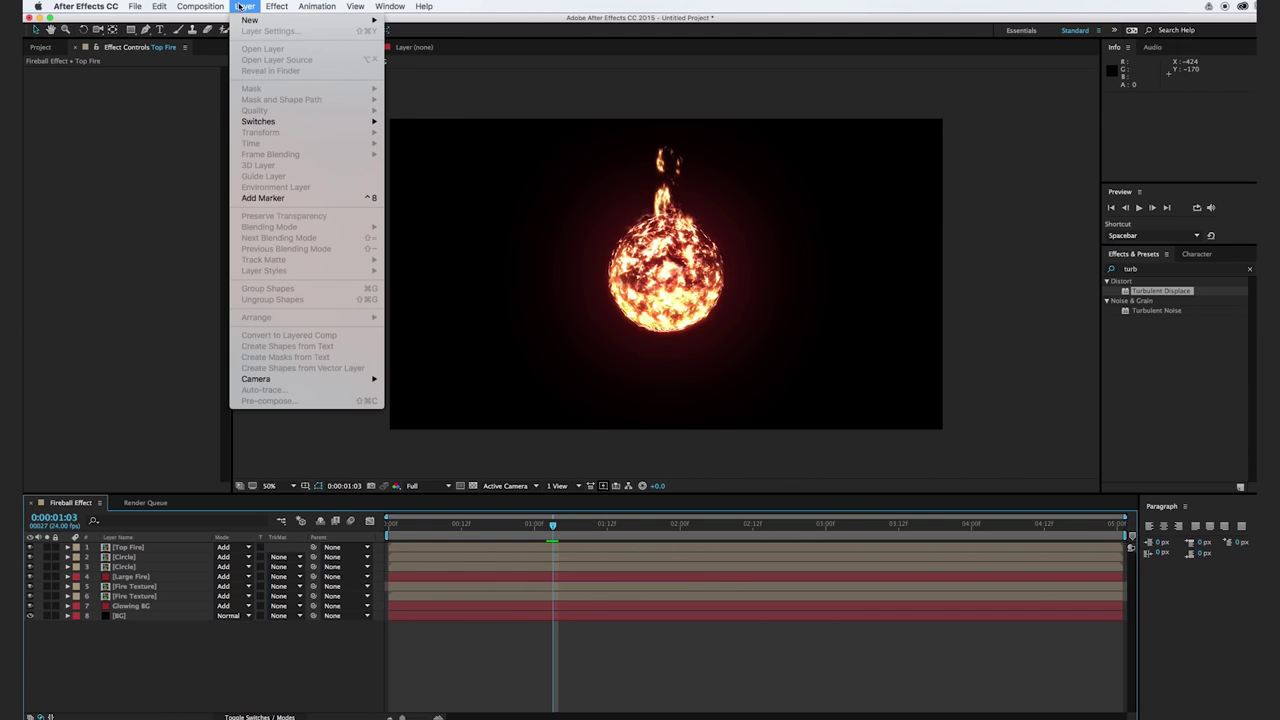
mouse_move(242, 21)
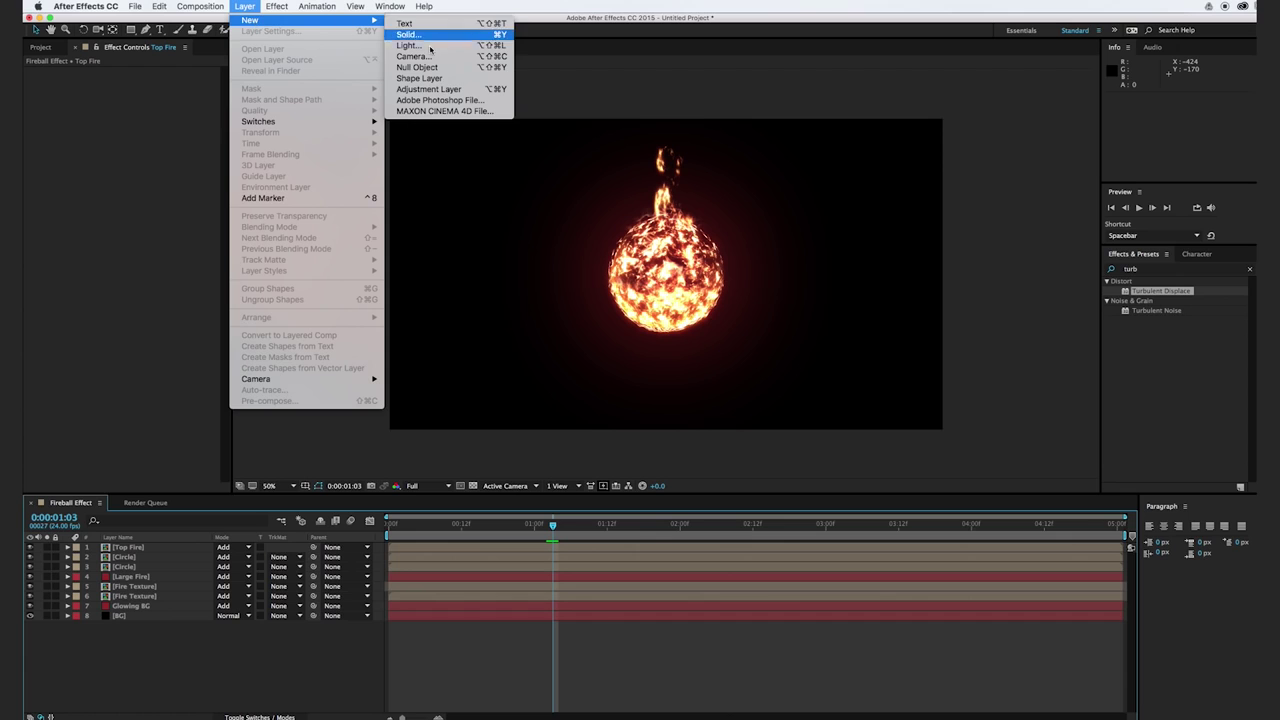
click(442, 89)
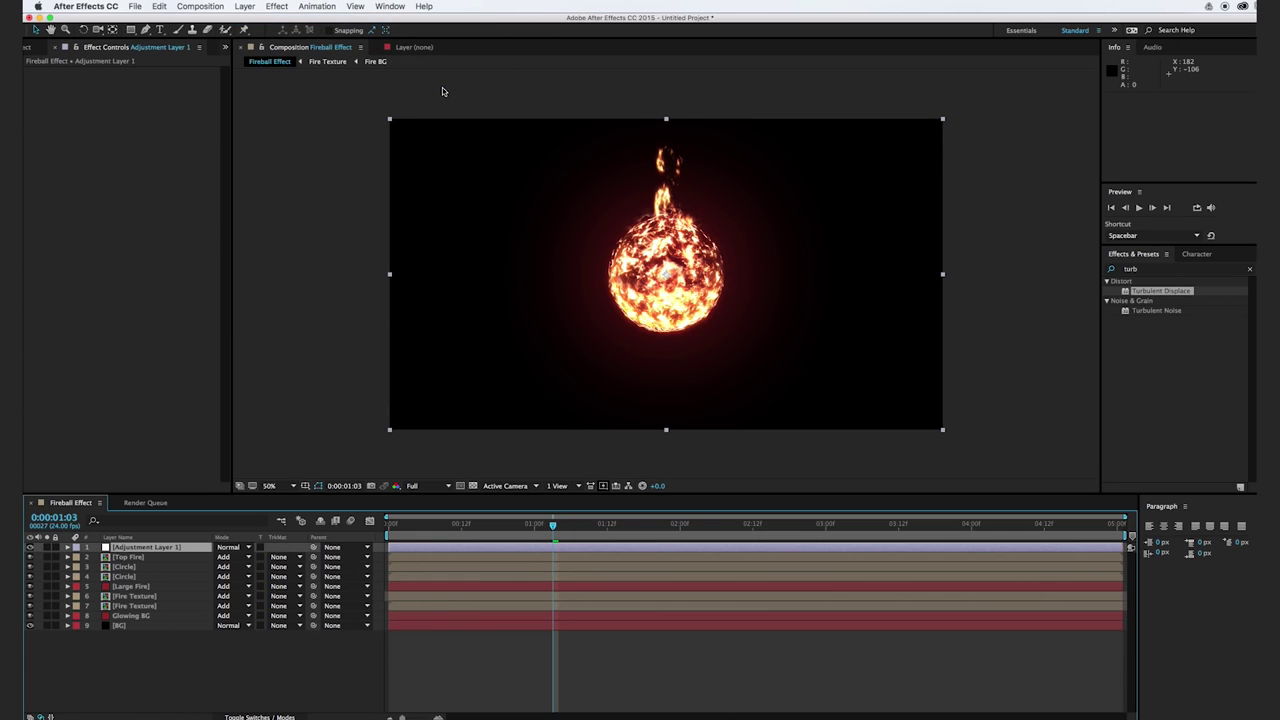
- Draw a closed five-point mask on the adjustment layer around the flame tip above the fireball, and raise its lower points above the sphere
key(g)
drag(672, 86, 686, 78)
mouse_move(638, 168)
mouse_down()
mouse_move(668, 223)
mouse_move(697, 170)
mouse_up()
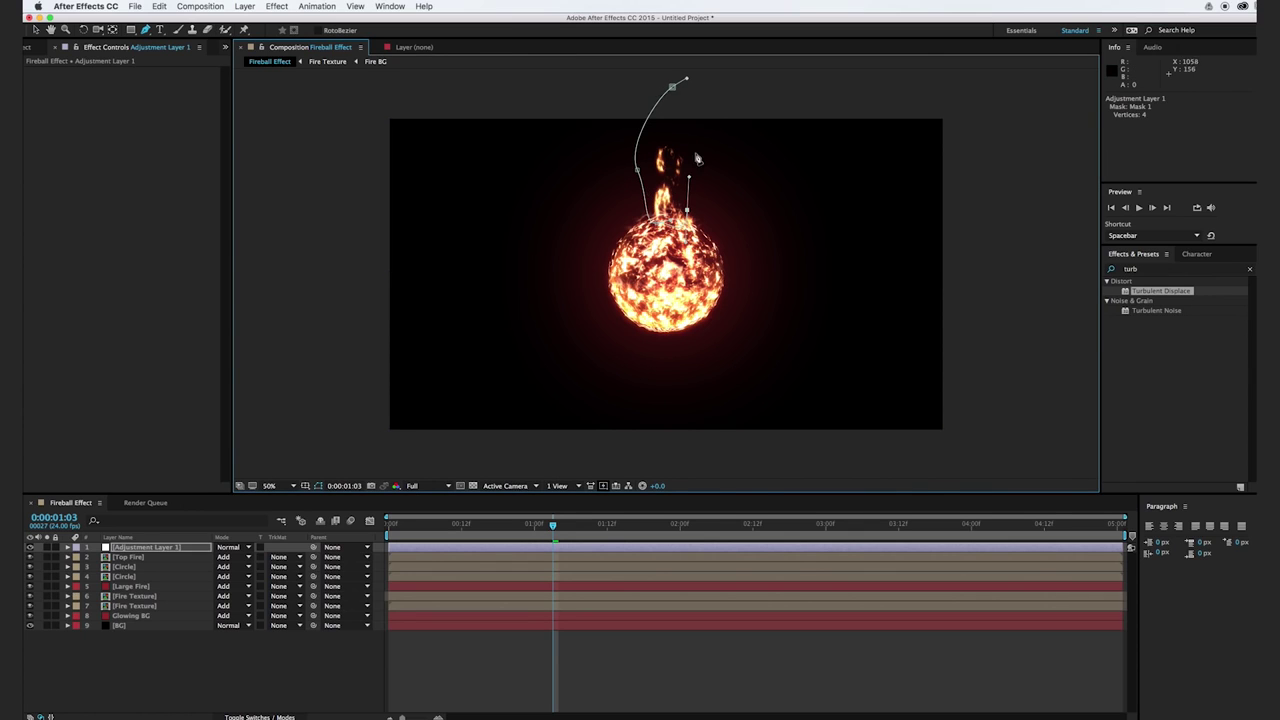
drag(699, 114, 692, 96)
click(673, 88)
key(v)
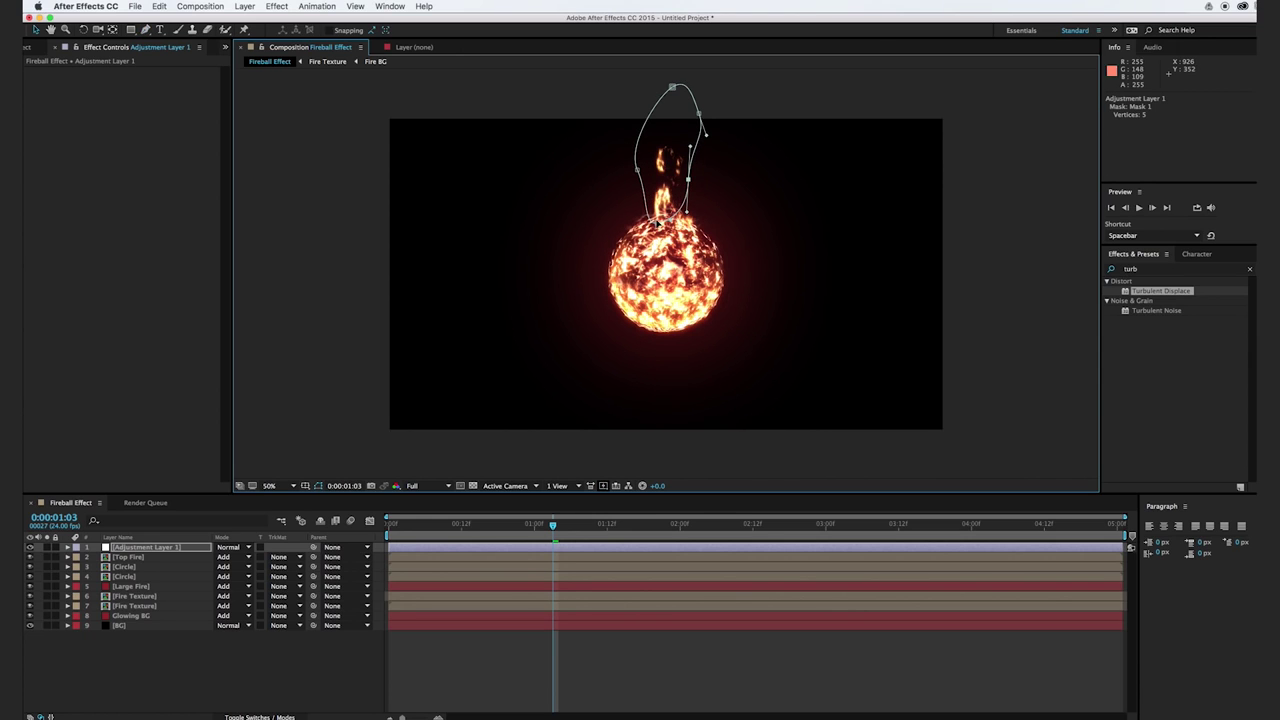
drag(653, 225, 634, 152)
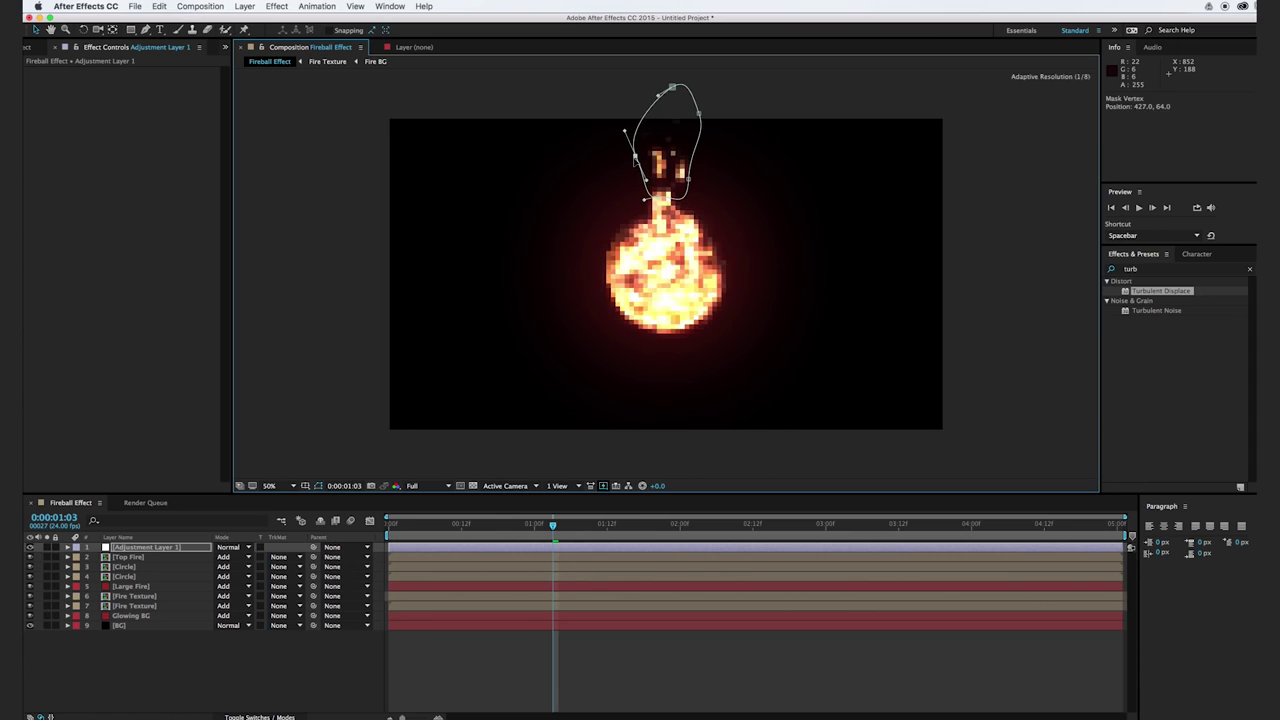
drag(691, 183, 697, 176)
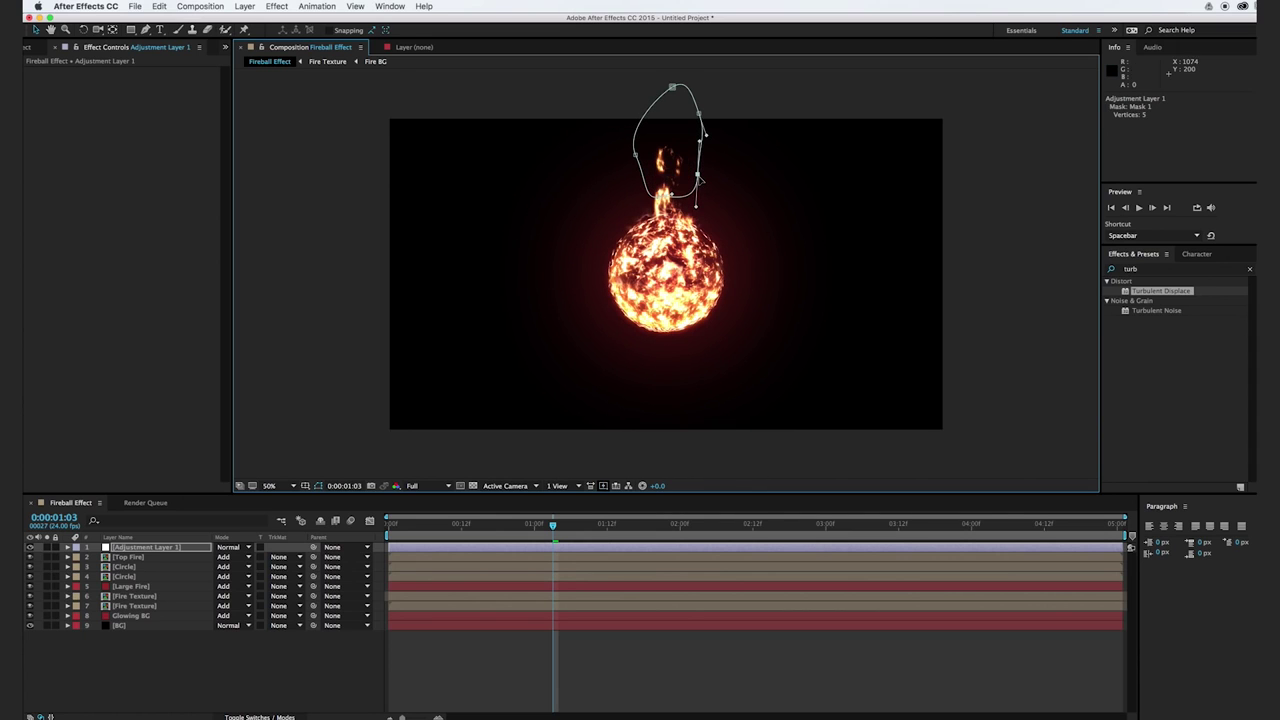
- Feather the adjustment layer's mask by 56 pixels and apply Fast Blur to the layer with Blurriness 8
key(f)
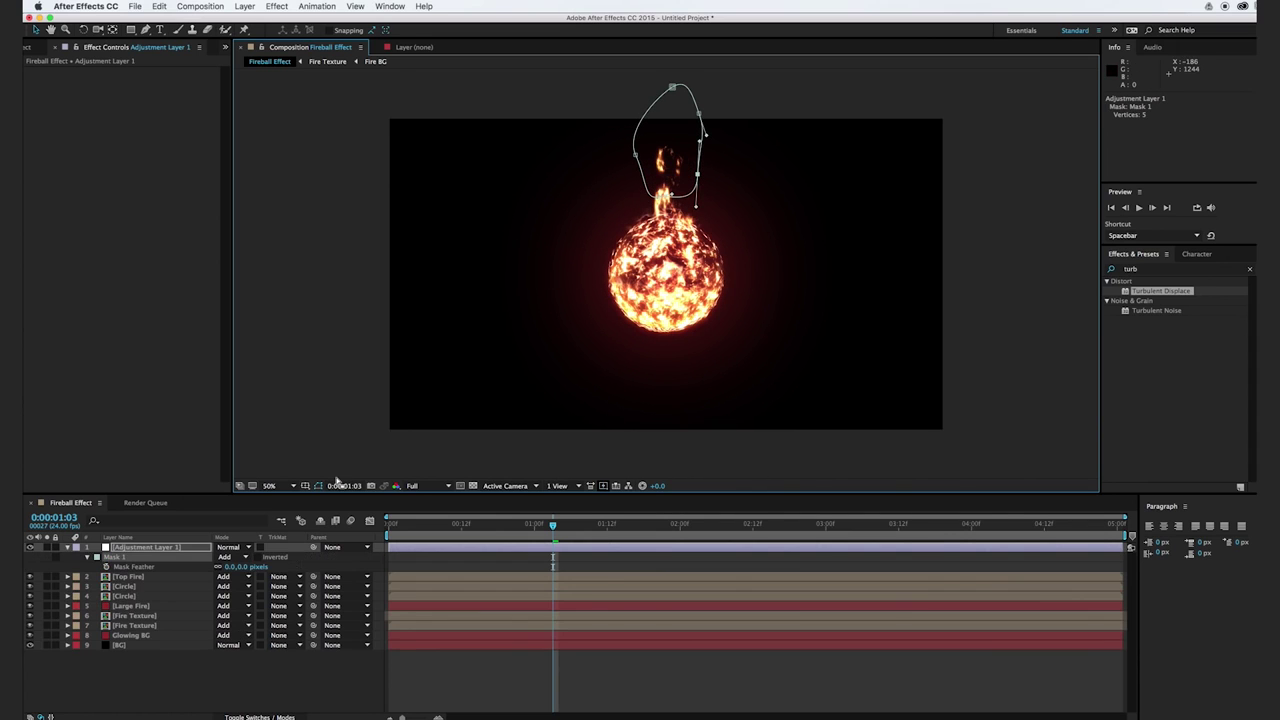
drag(245, 567, 299, 567)
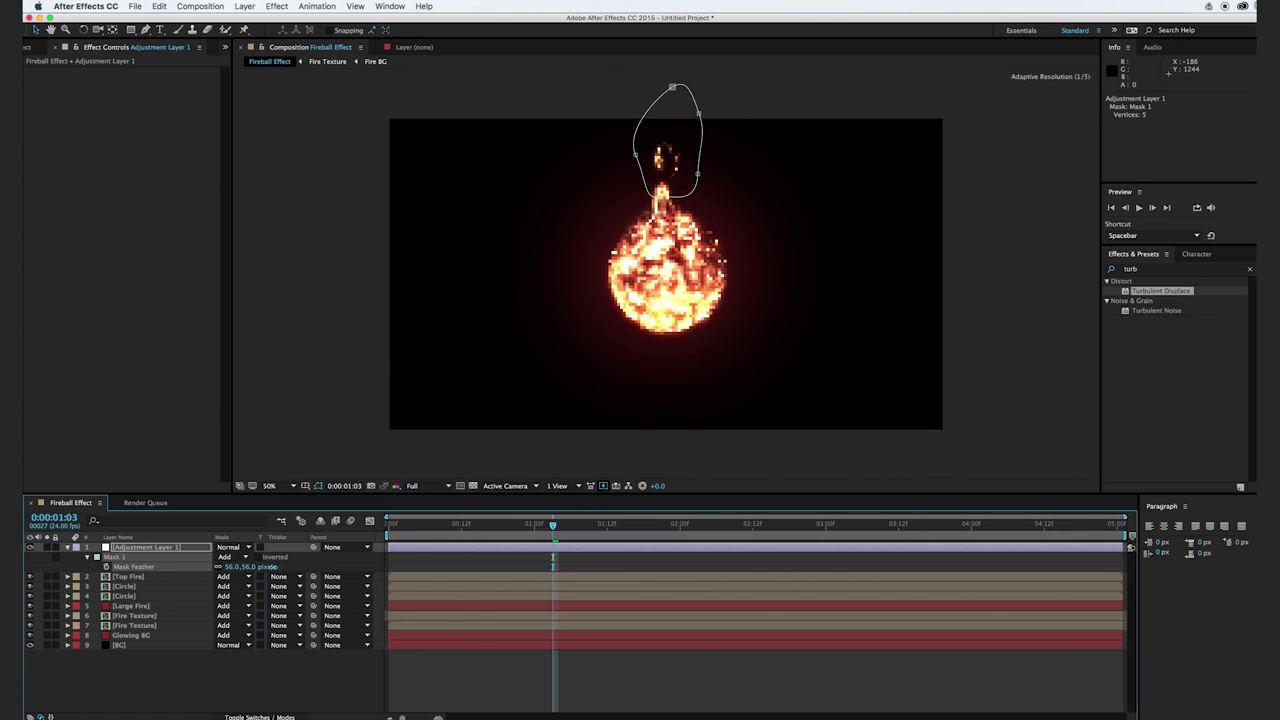
click(1161, 271)
text(fast)
drag(1152, 343, 288, 551)
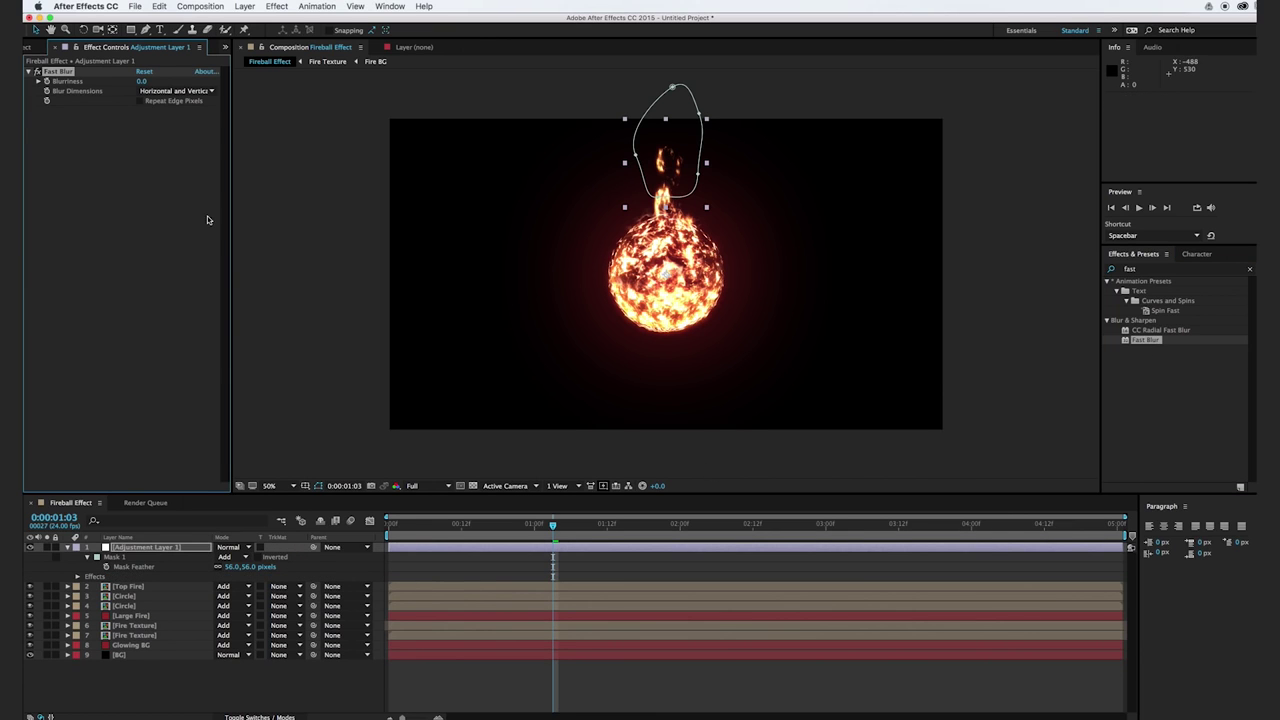
drag(142, 81, 138, 86)
click(313, 178)
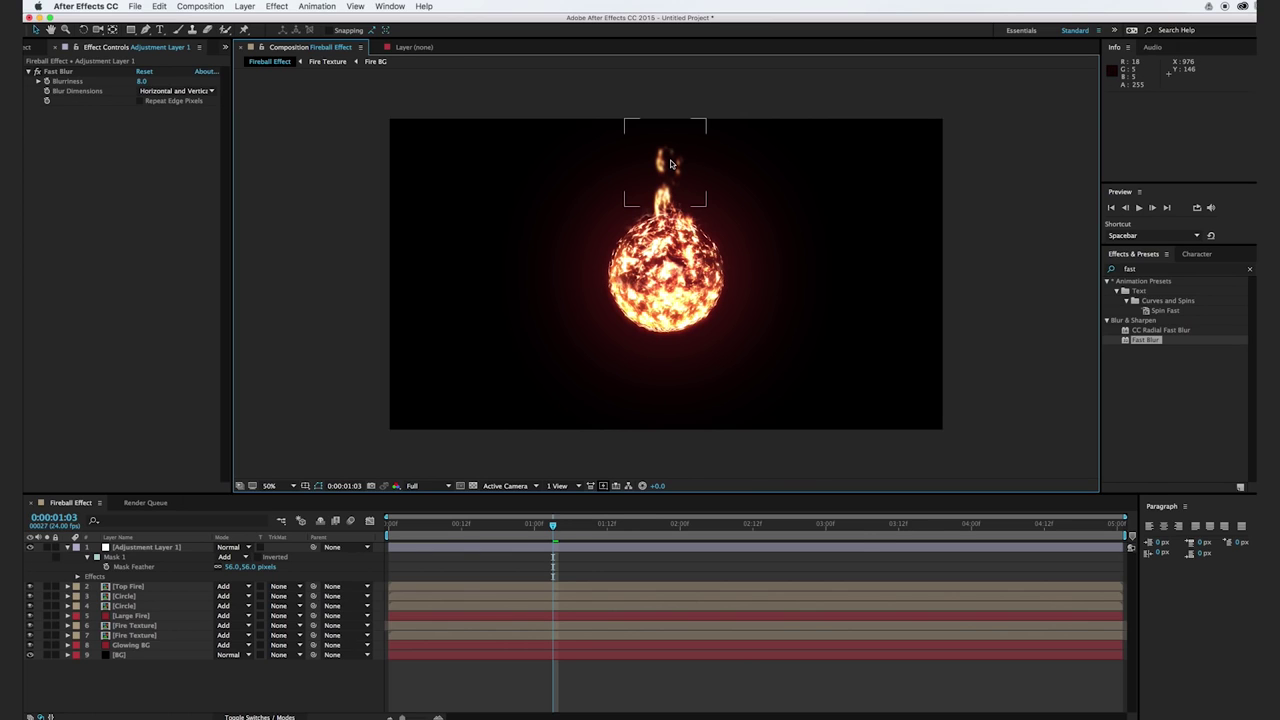
- Apply Curves to the adjustment layer and move the RGB curve's black point slightly up and inward
click(1165, 270)
text(cu)
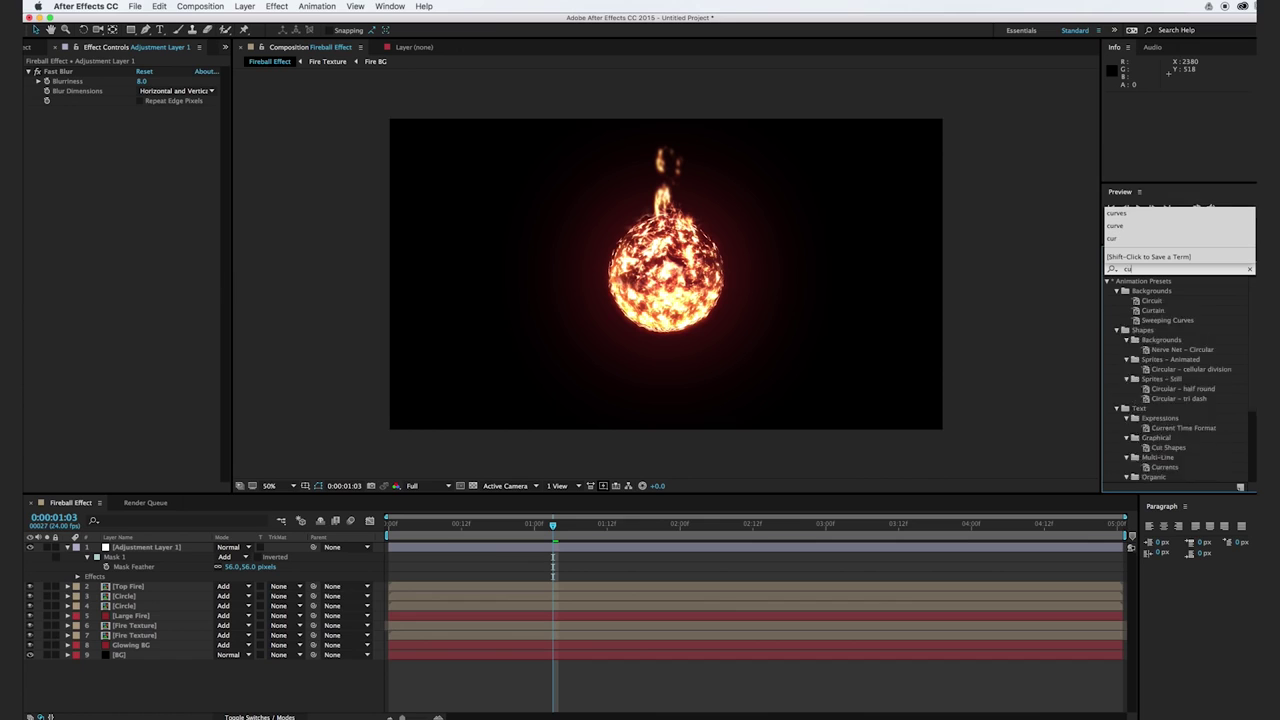
text(rves)
drag(1150, 322, 123, 280)
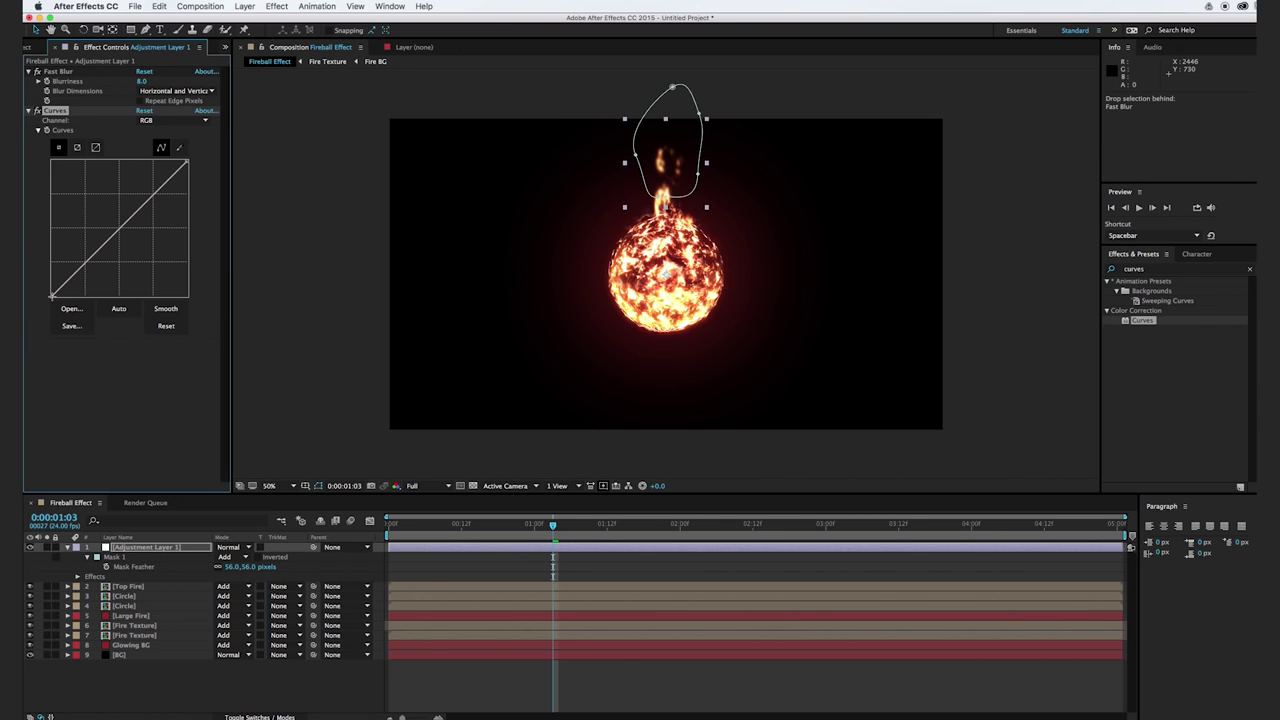
mouse_move(52, 296)
mouse_down()
mouse_move(76, 288)
mouse_move(64, 292)
mouse_up()
click(281, 248)
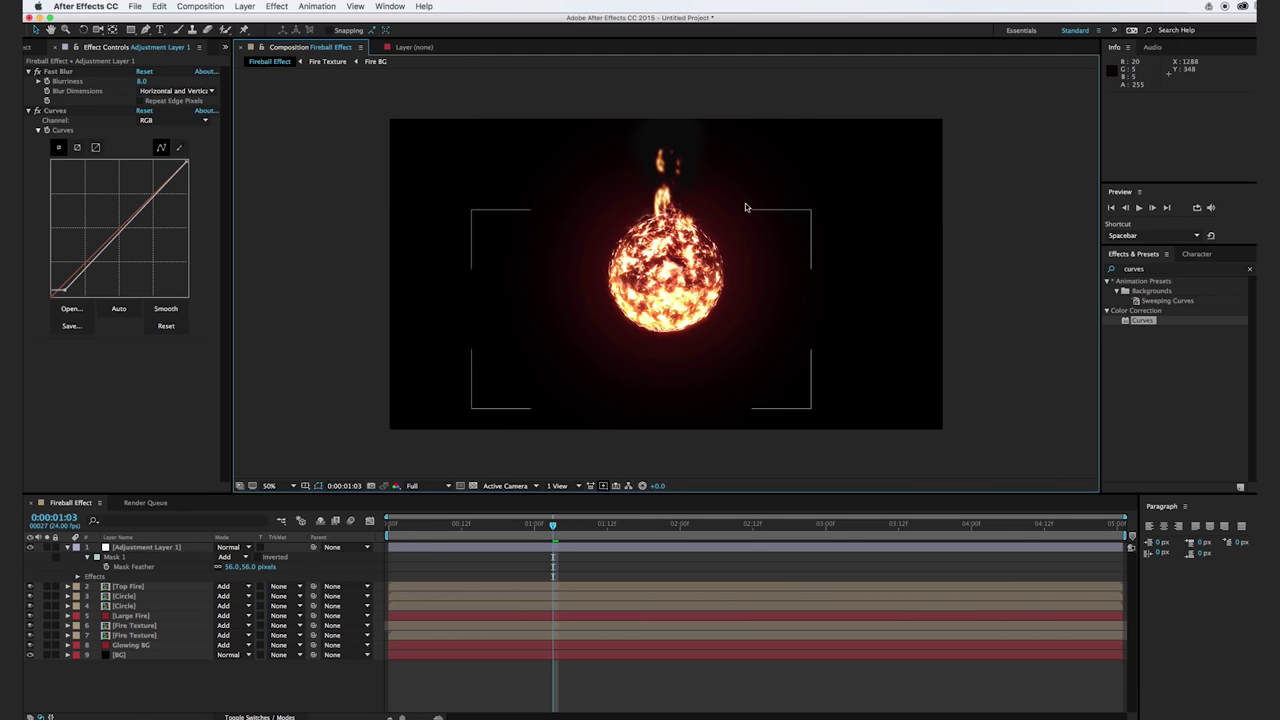
- Create a full-composition solid named Smoke above all layers and apply Turbulent Noise to it
key(super+y)
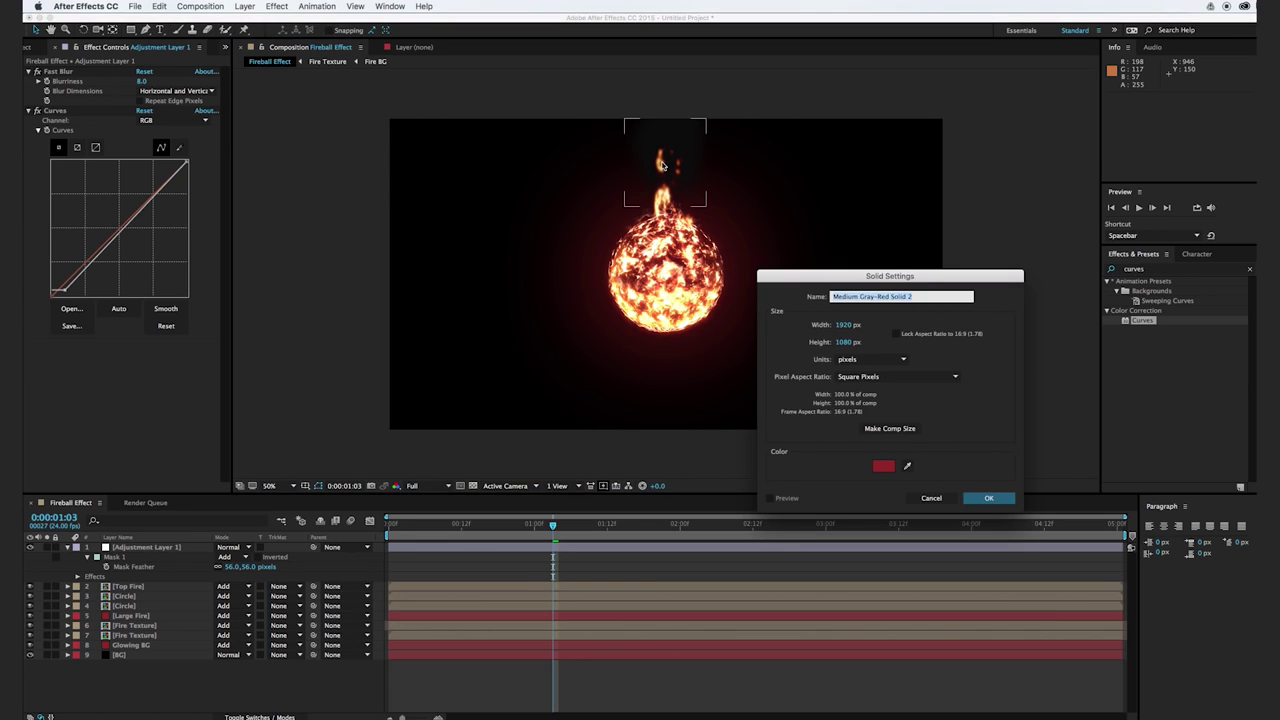
text(Smoke)
click(988, 498)
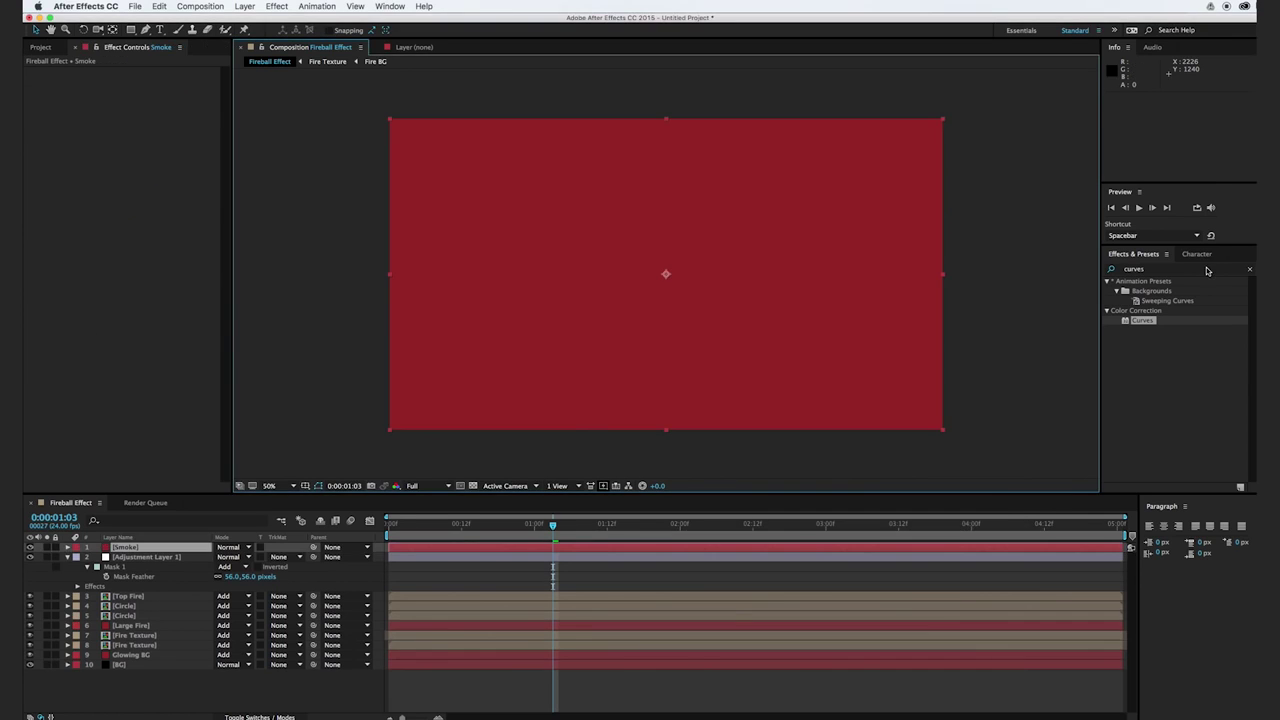
click(1154, 270)
text(turb)
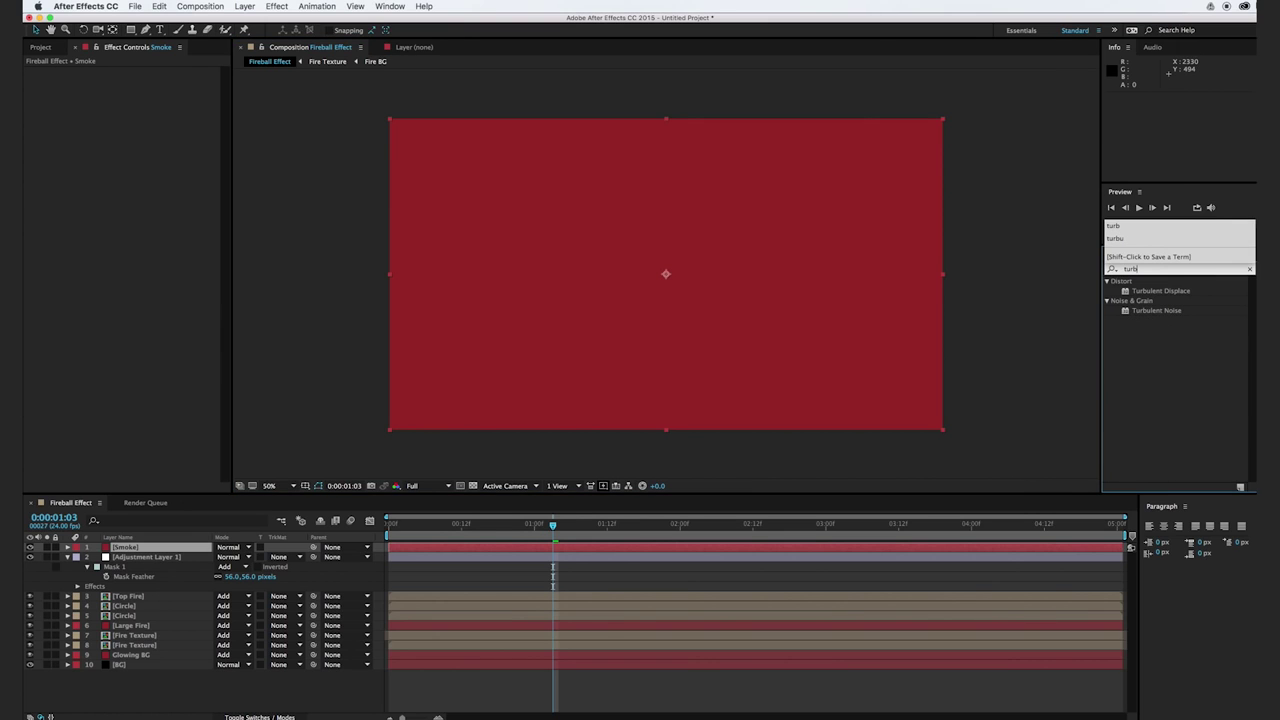
drag(1161, 314, 701, 316)
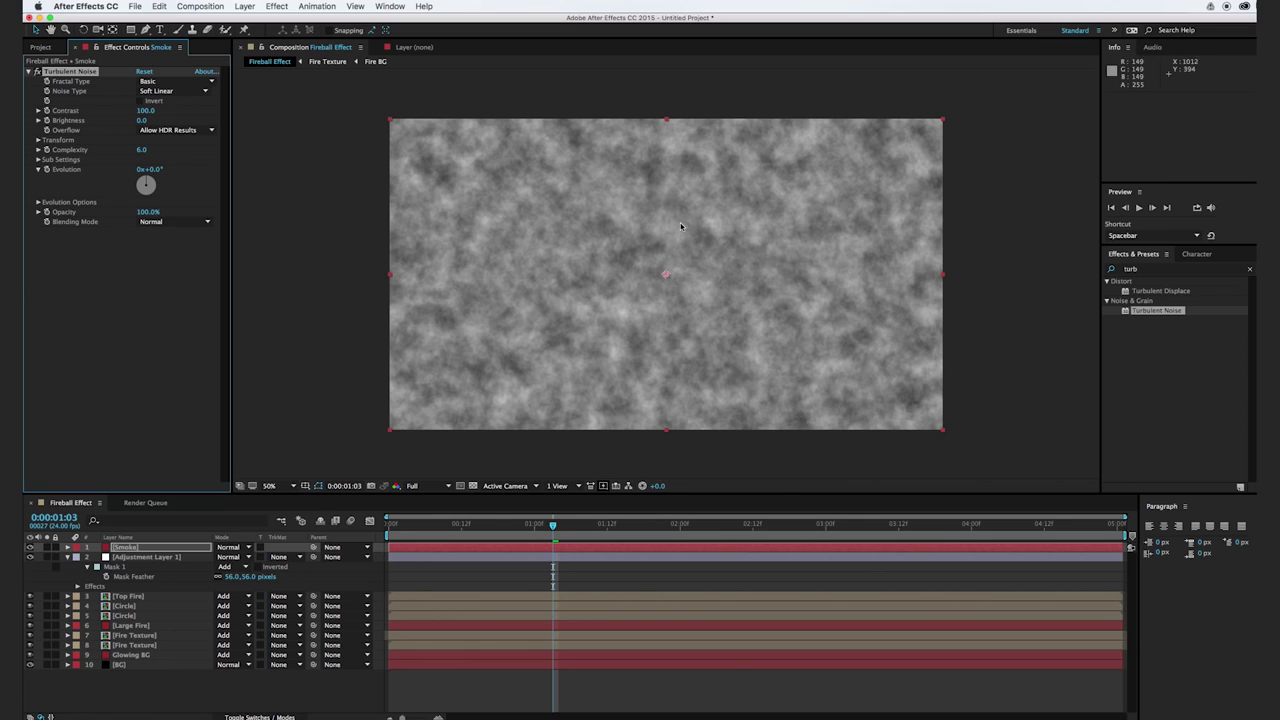
- Animate the Smoke layer's Turbulent Noise Offset Turbulence from 960, 540 at 0:00:00:00 to 960, -82 at 0:00:05:00
click(39, 140)
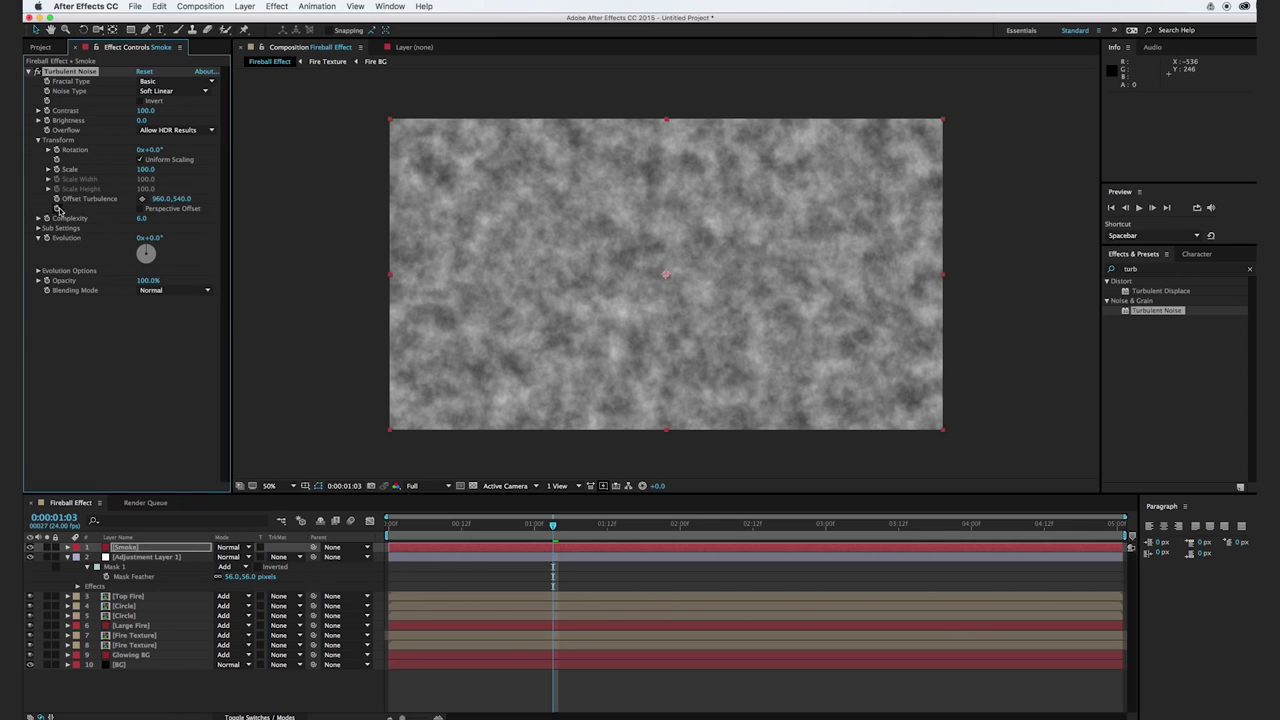
click(391, 538)
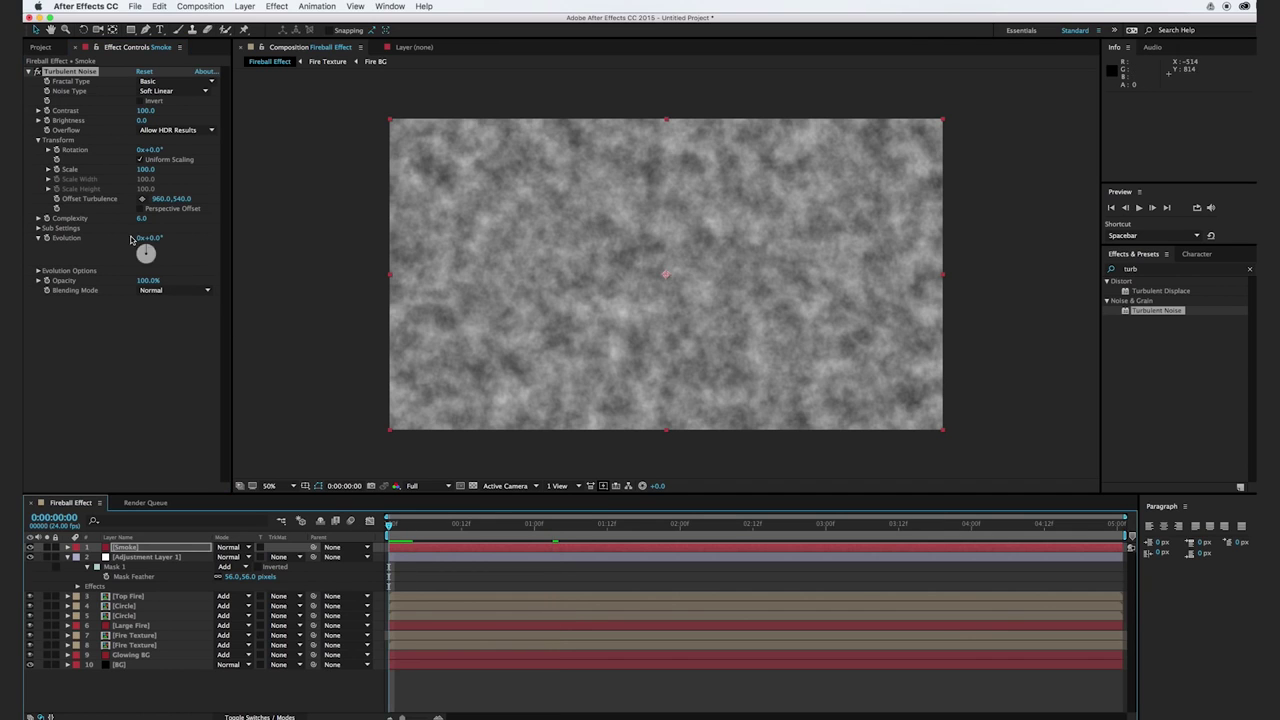
click(48, 169)
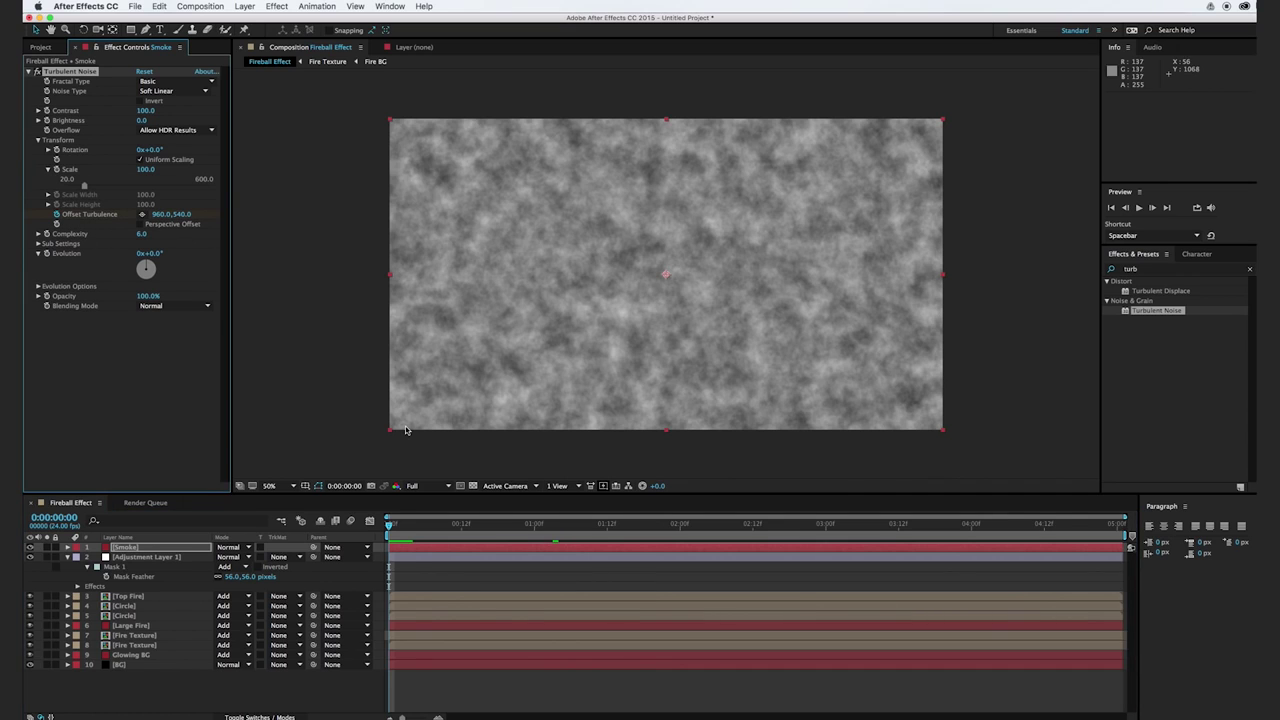
click(607, 528)
key(space)
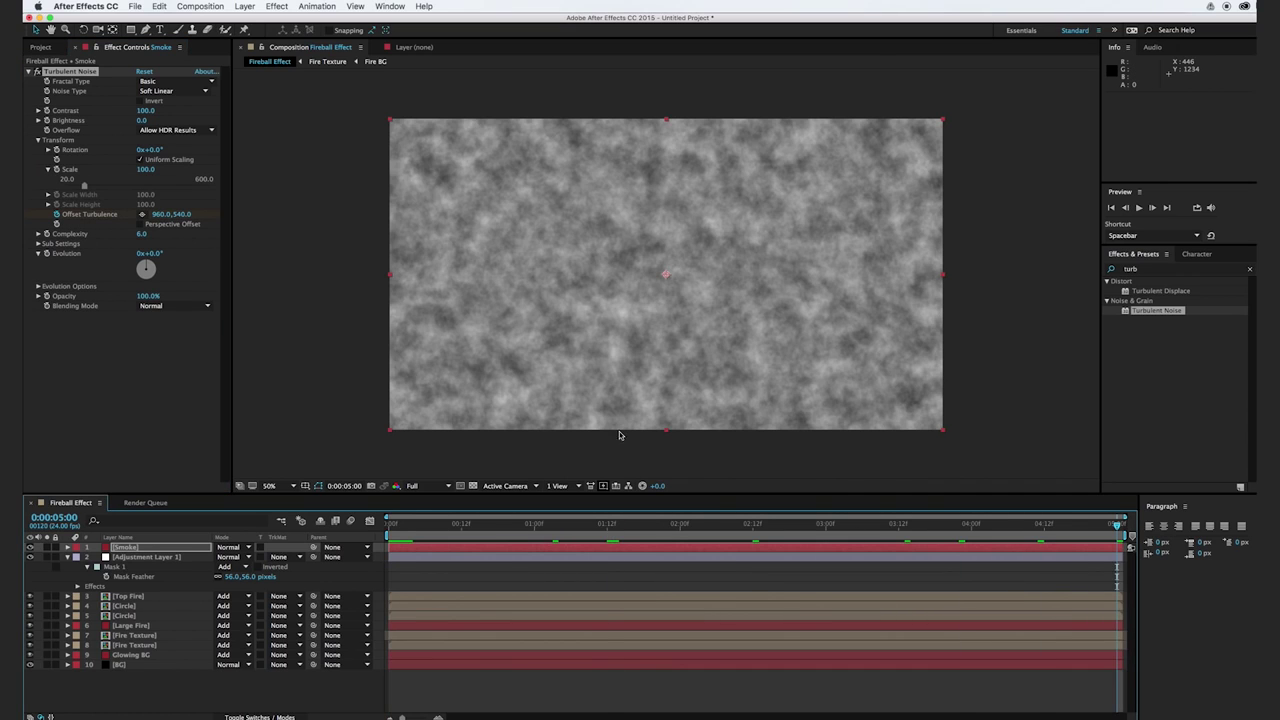
drag(185, 218, 138, 216)
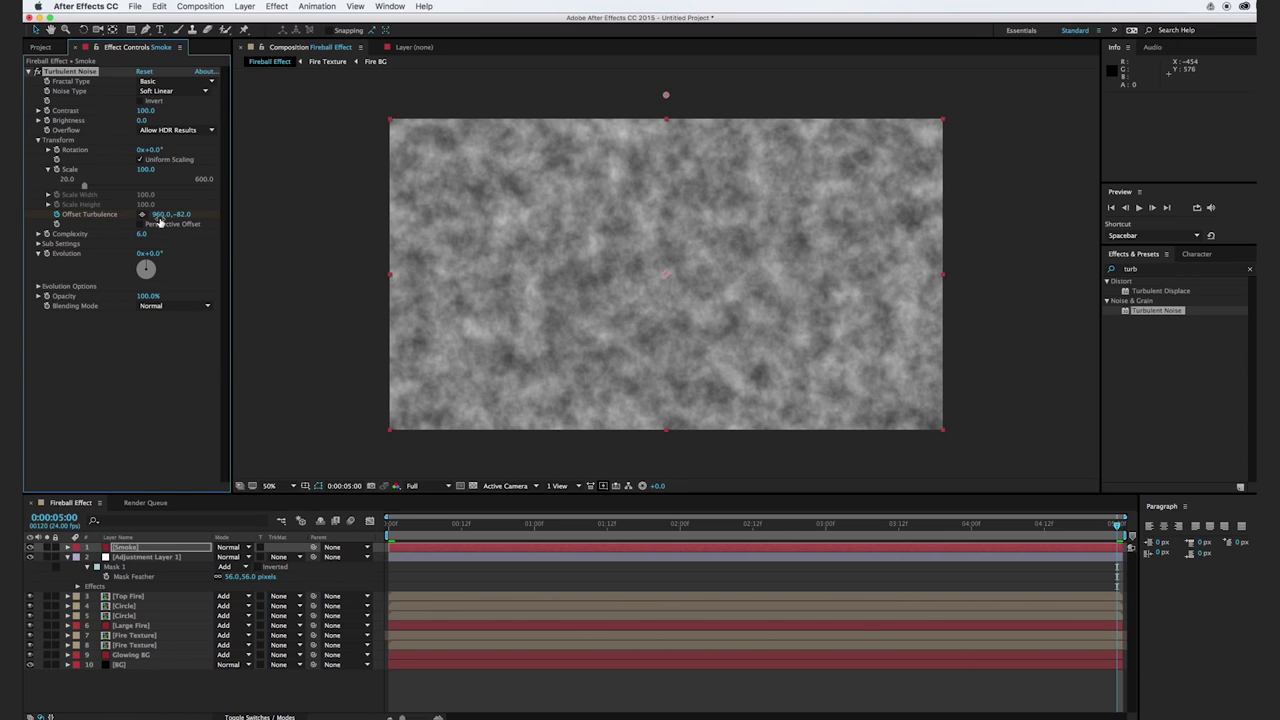
drag(451, 528, 516, 530)
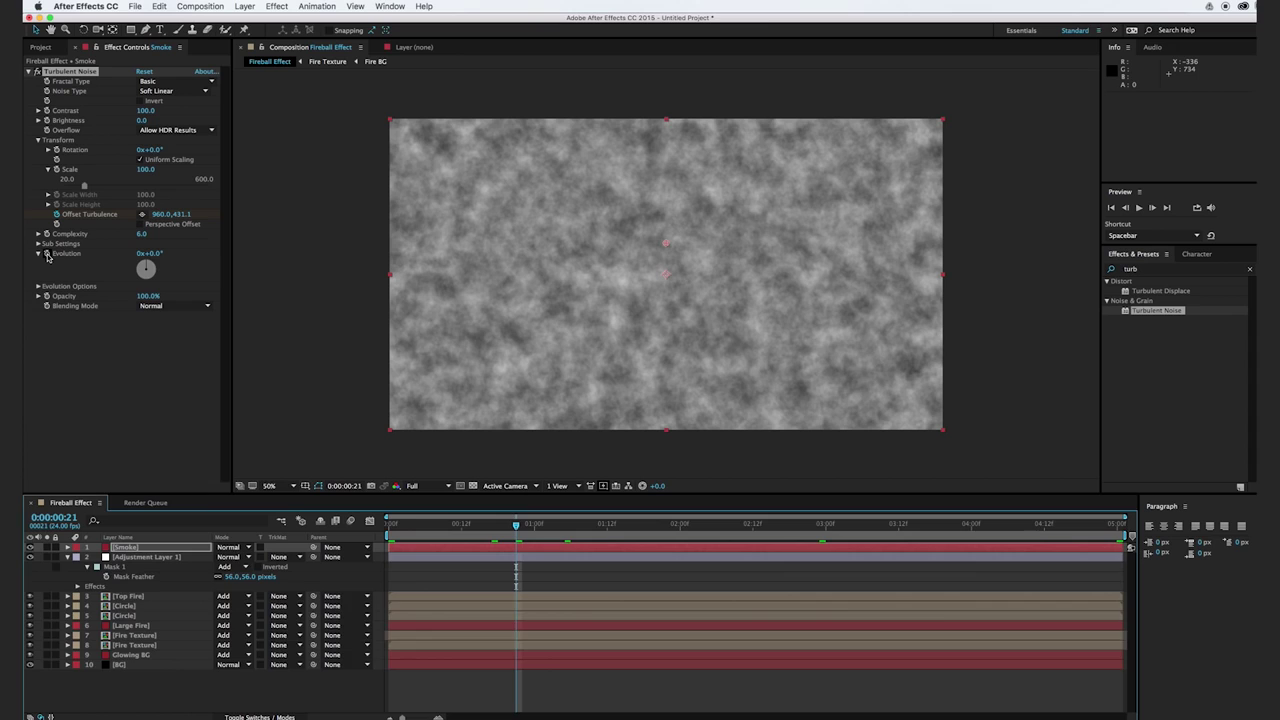
- Add the expression time*80 to the Turbulent Noise Evolution and preview the moving noise
alt+click(47, 256)
text(time*80)
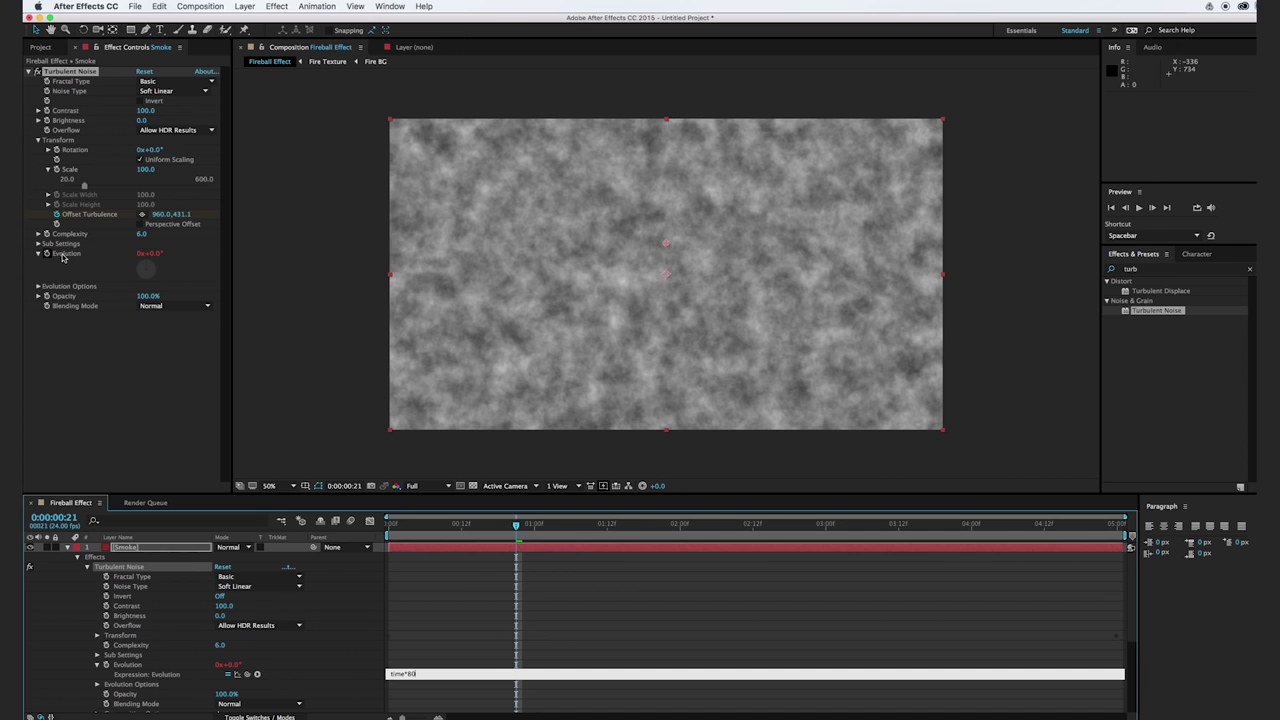
click(283, 314)
mouse_move(407, 530)
mouse_down()
mouse_move(995, 545)
mouse_move(394, 541)
mouse_up()
key(space)
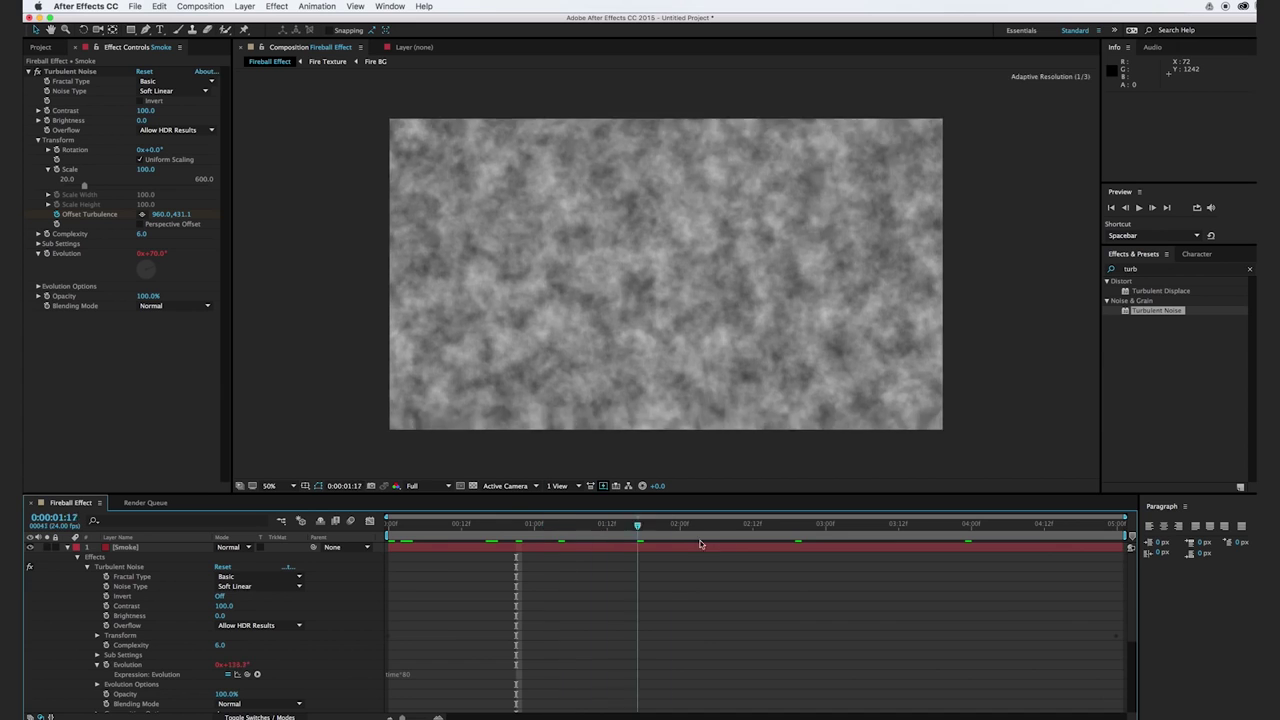
click(501, 536)
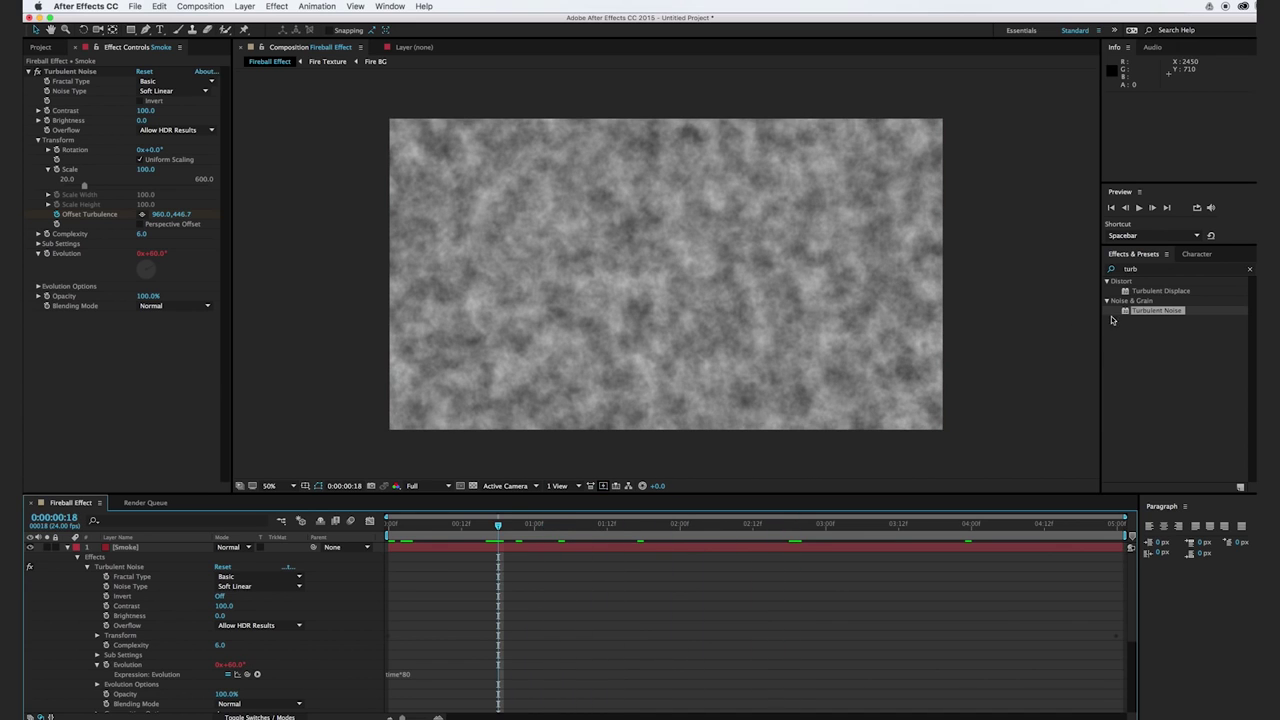
- Apply Turbulent Displace to the Smoke layer with Amount 15 and Size 111
click(1111, 272)
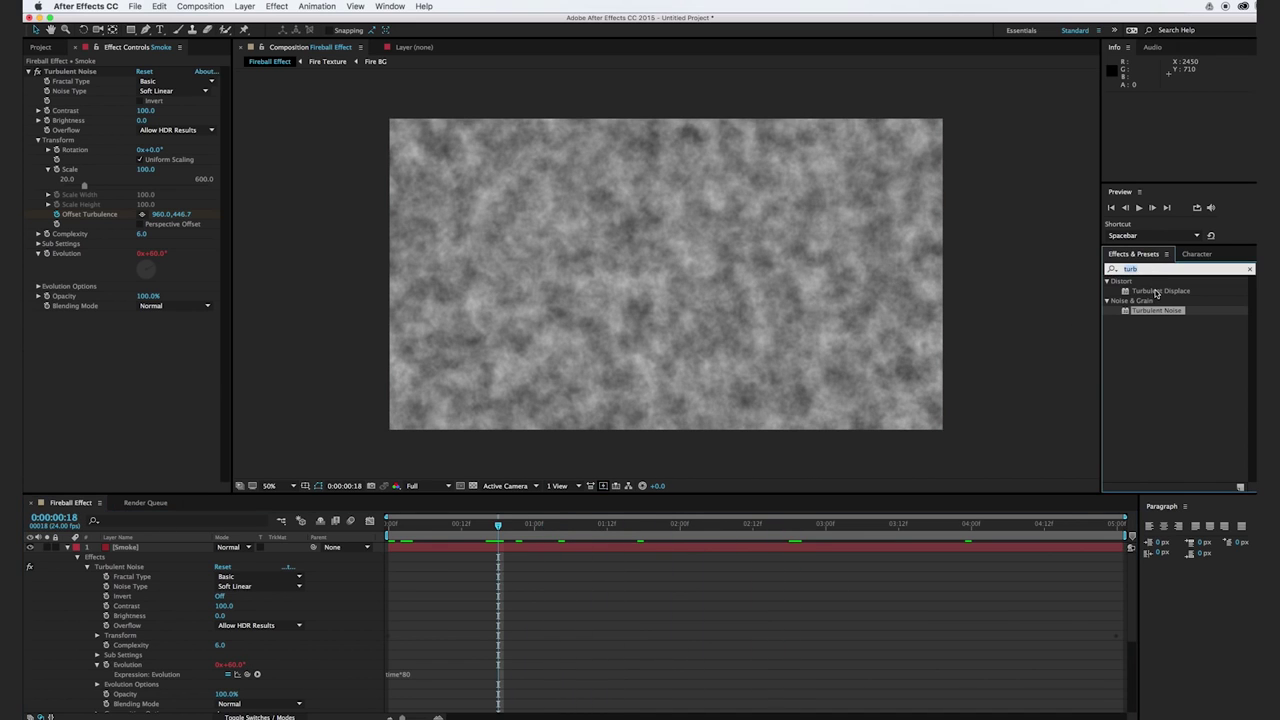
drag(1157, 293, 585, 309)
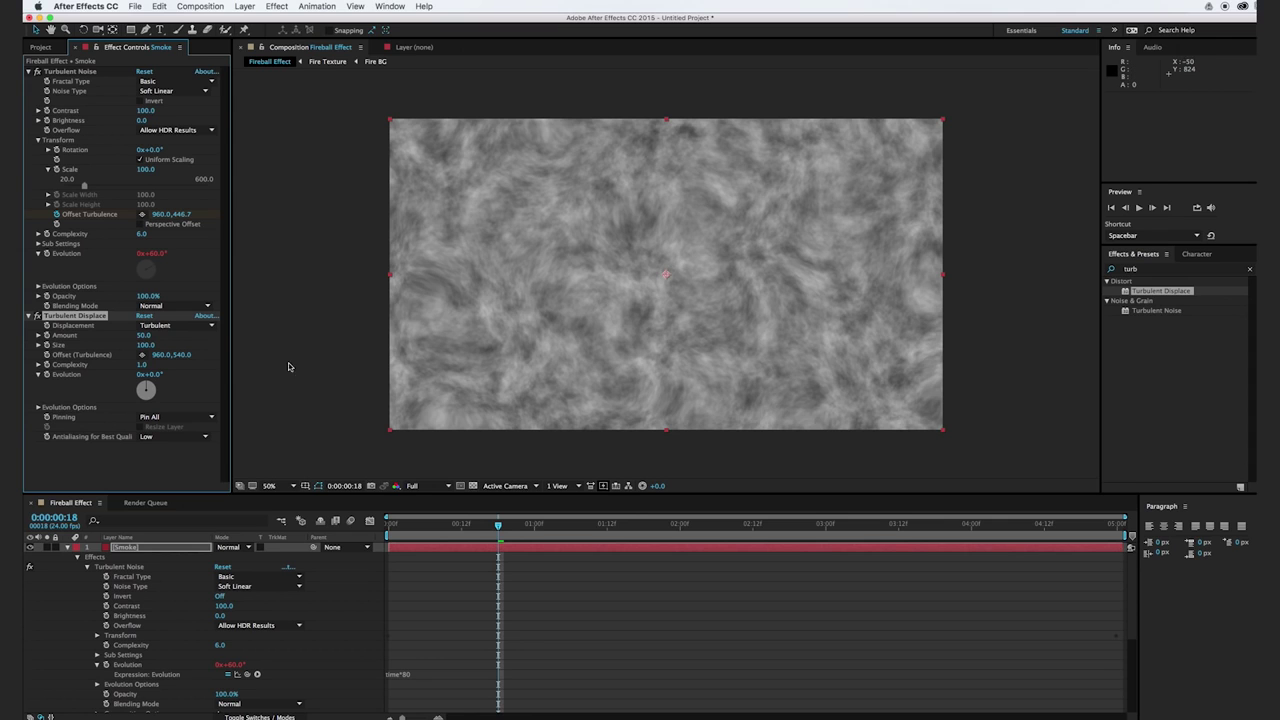
drag(145, 337, 129, 343)
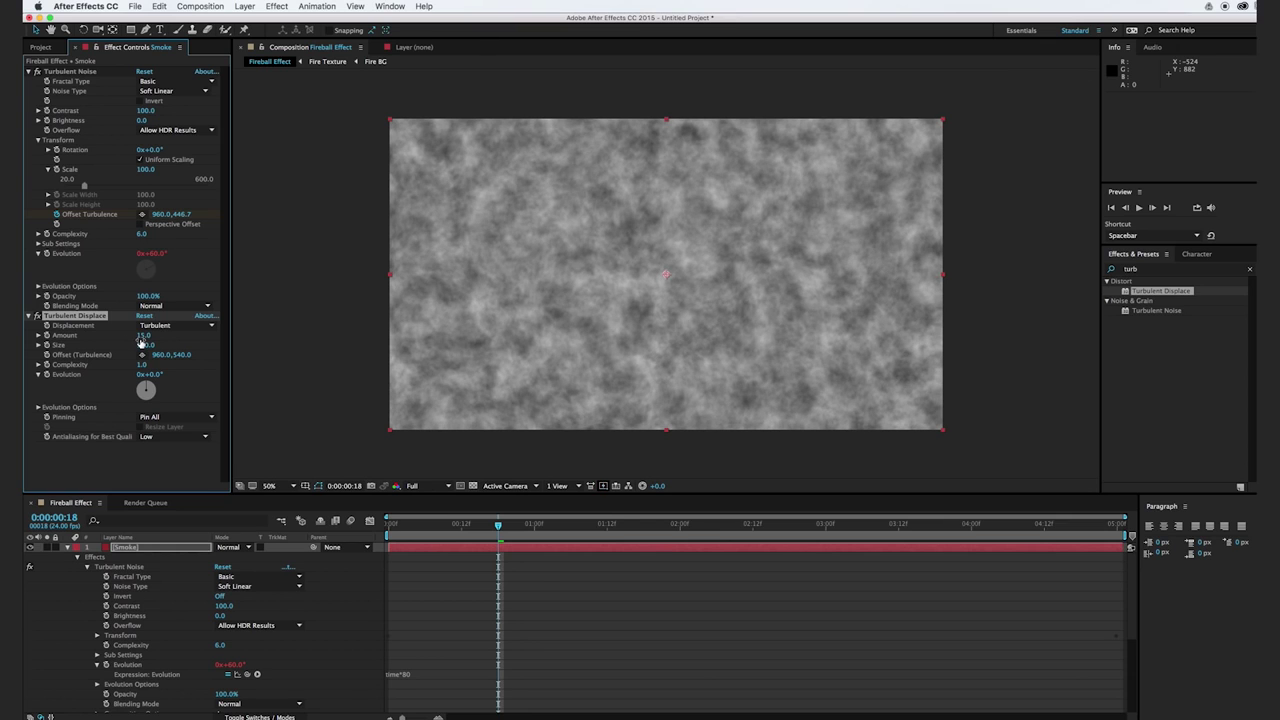
drag(145, 346, 146, 346)
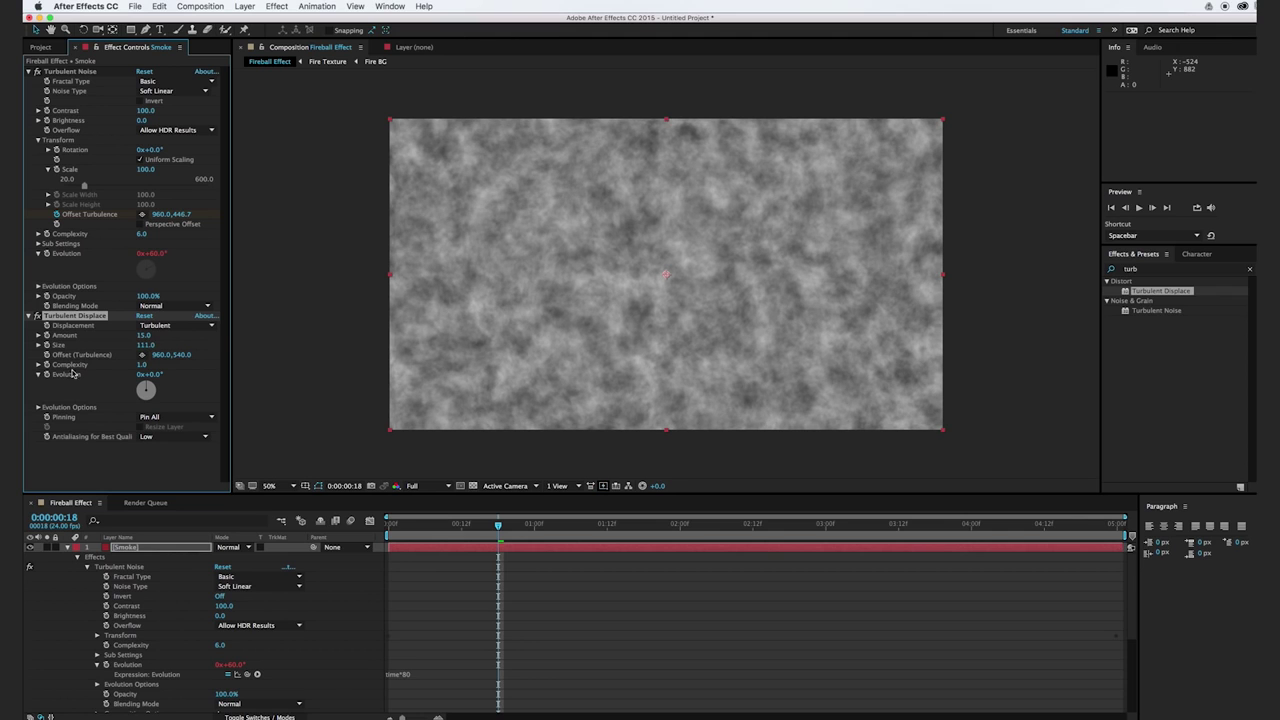
- Add the expression time*20 to the Turbulent Displace Evolution and preview from the start of the composition
alt+click(47, 377)
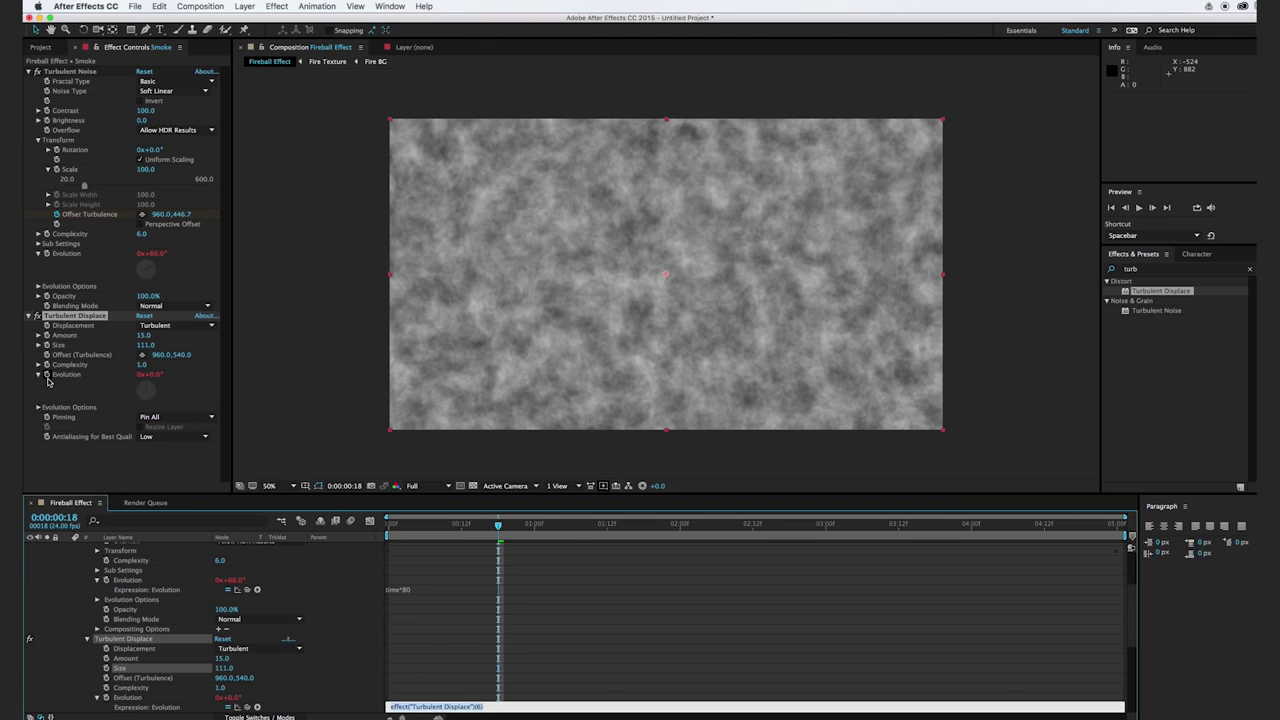
text(time*20)
click(283, 355)
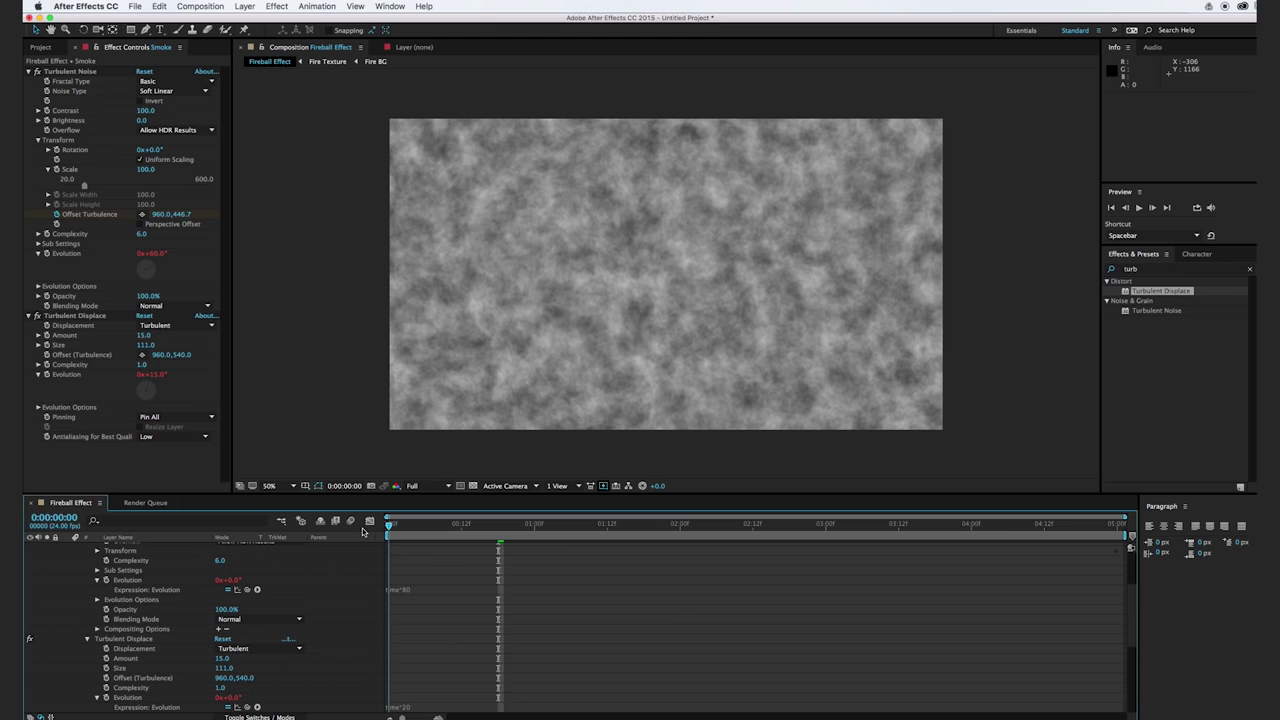
key(space)
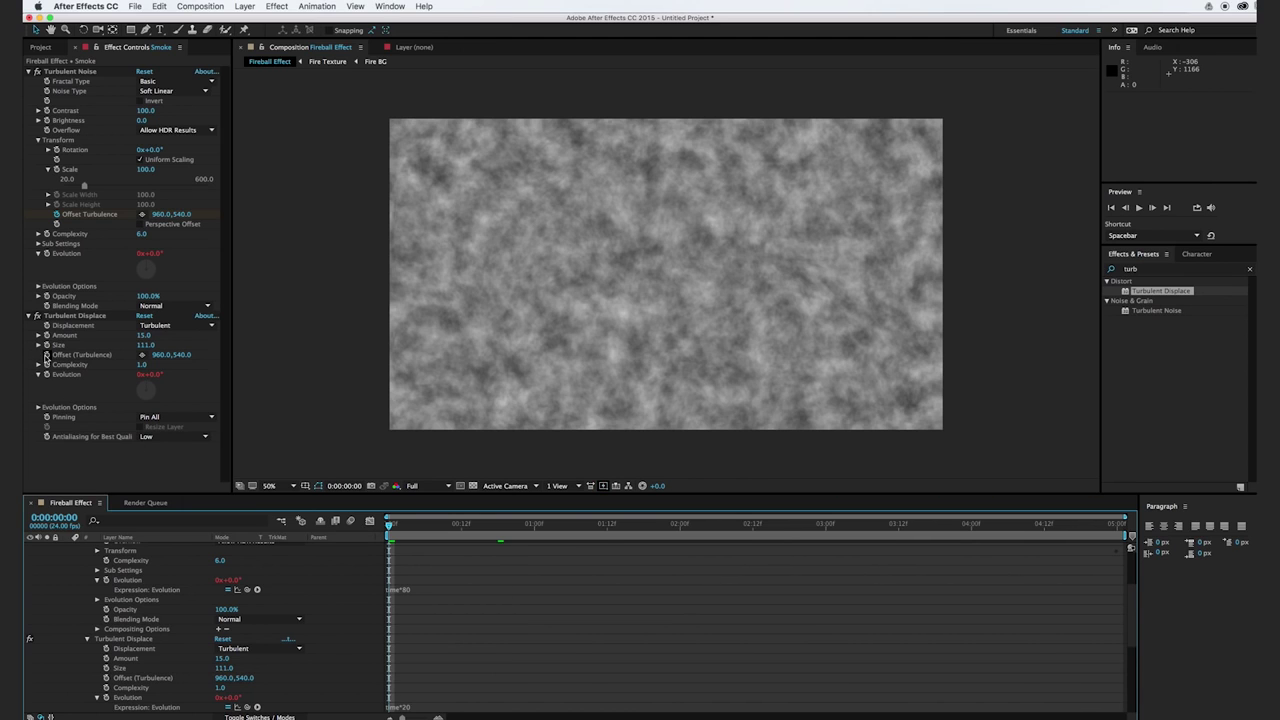
- Animate the Turbulent Displace Offset (Turbulence) from 960, 540 at 0:00:00:00 to 960, -1 at 0:00:05:00, and scrub through the motion
click(46, 355)
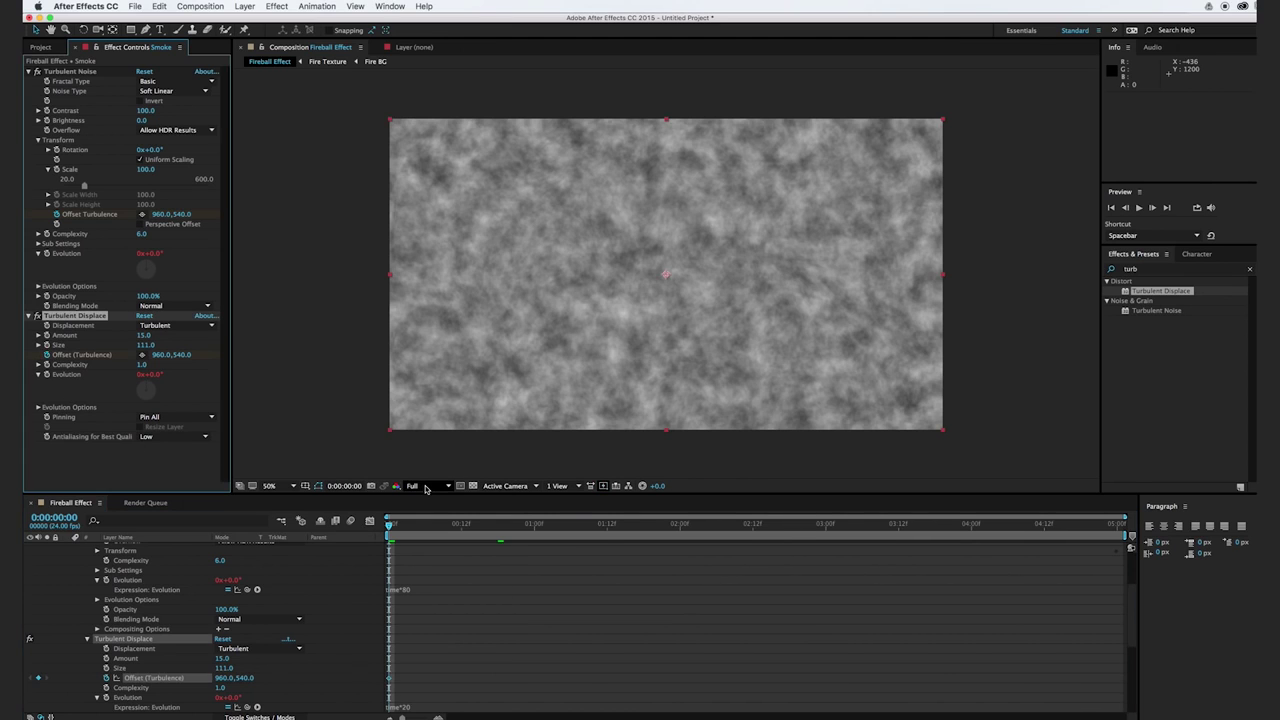
drag(428, 534, 1125, 560)
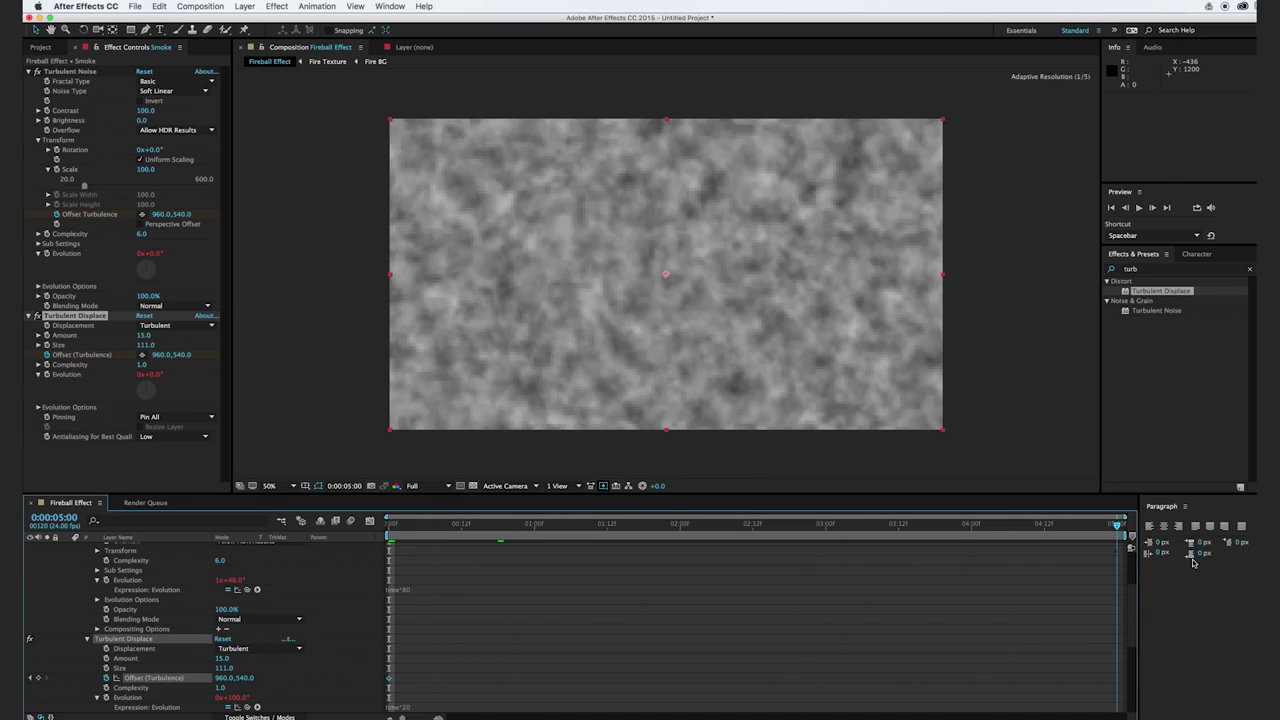
drag(182, 354, 88, 355)
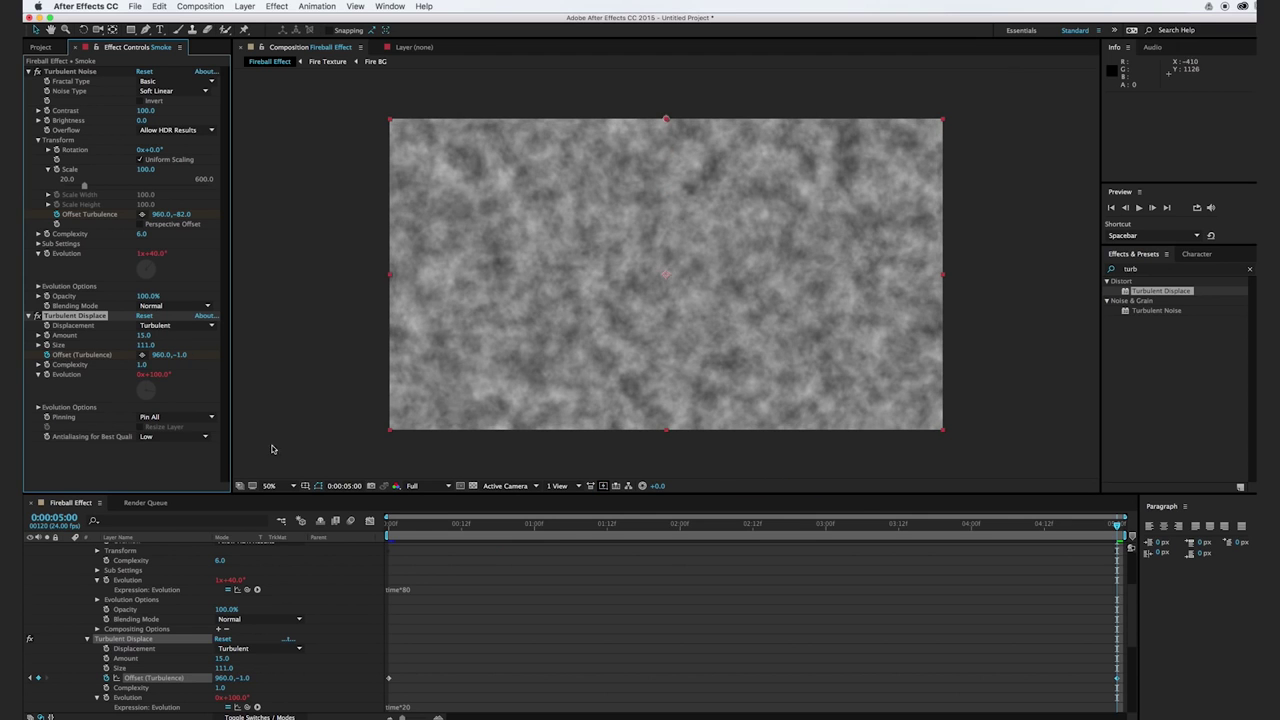
click(428, 526)
drag(431, 529, 915, 523)
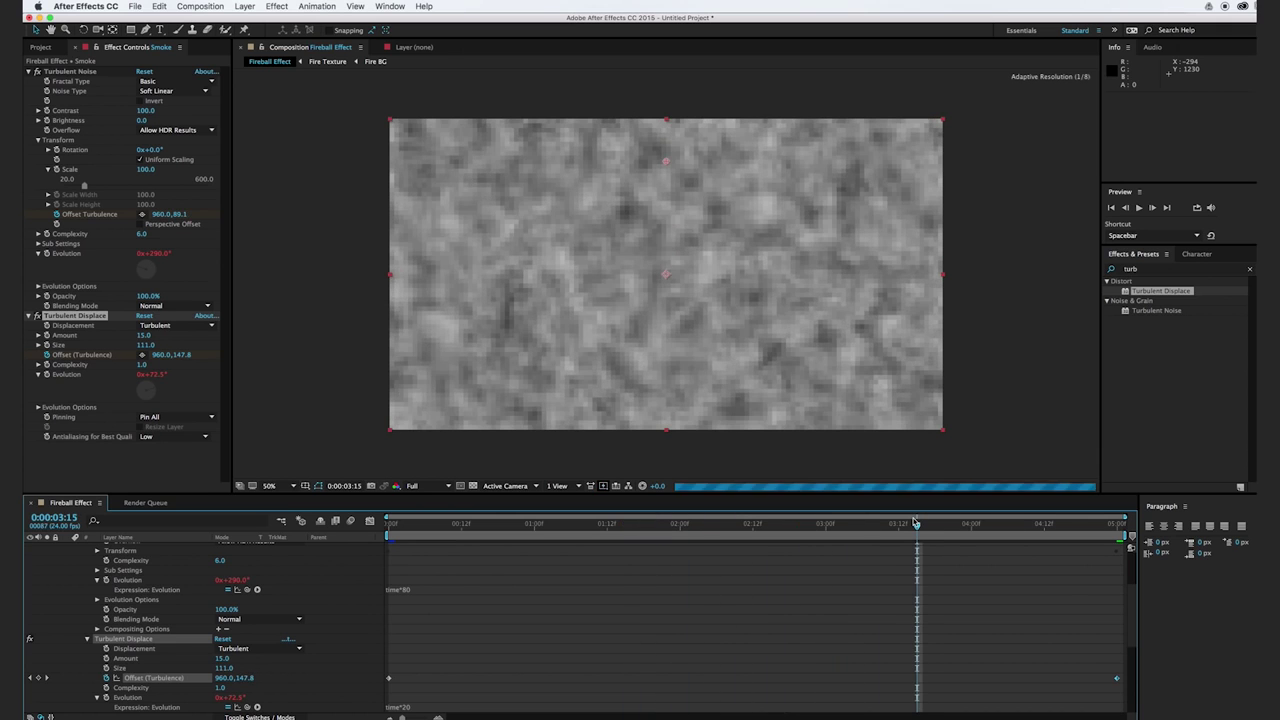
- Set the Smoke layer's blending mode to Hard Light
scroll(356, 639, up, 3)
click(236, 548)
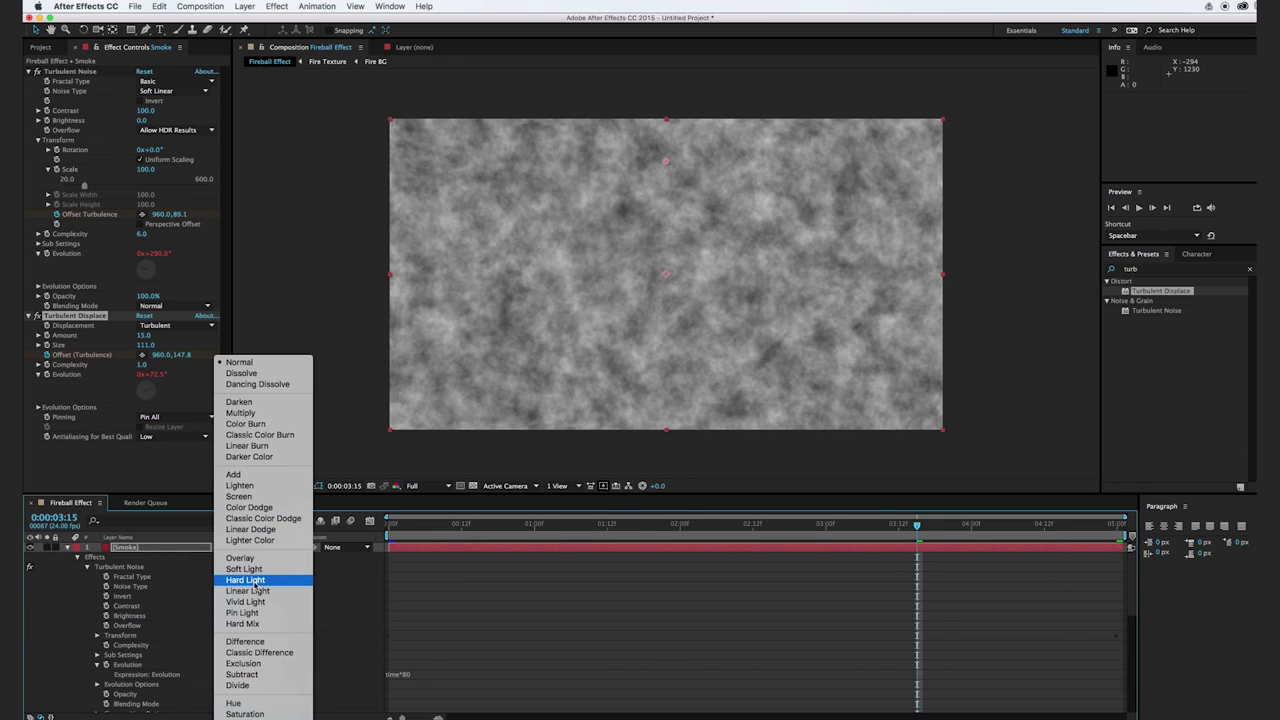
click(256, 582)
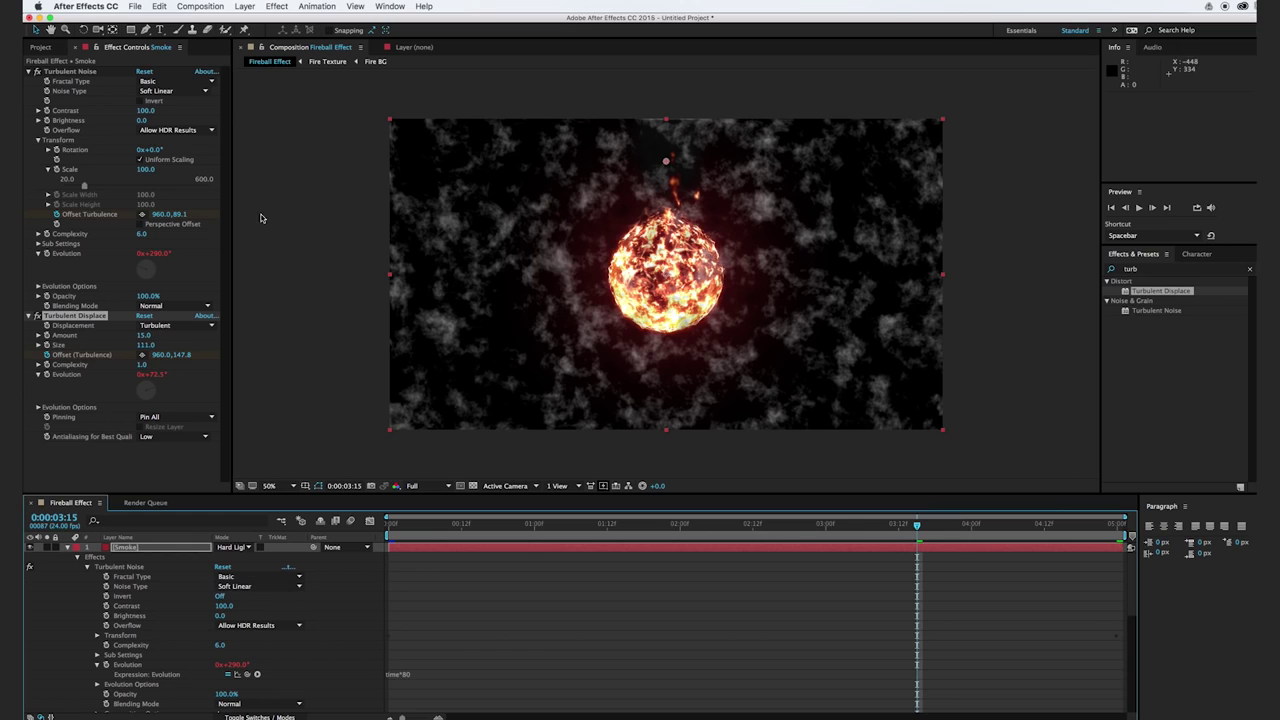
- Draw a tall, narrow closed mask on the Smoke layer with the Pen tool, enclosing the column above the fireball, and pull its side point inward
click(146, 30)
drag(690, 88, 696, 148)
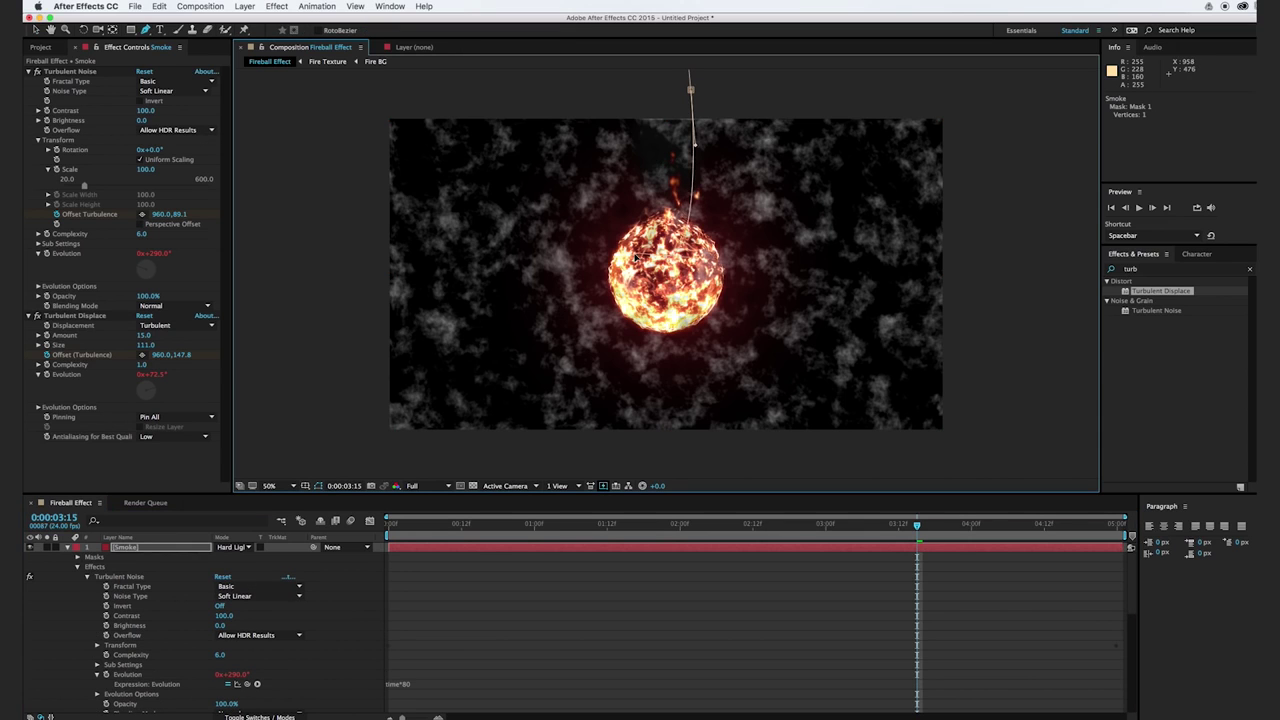
drag(625, 153, 629, 100)
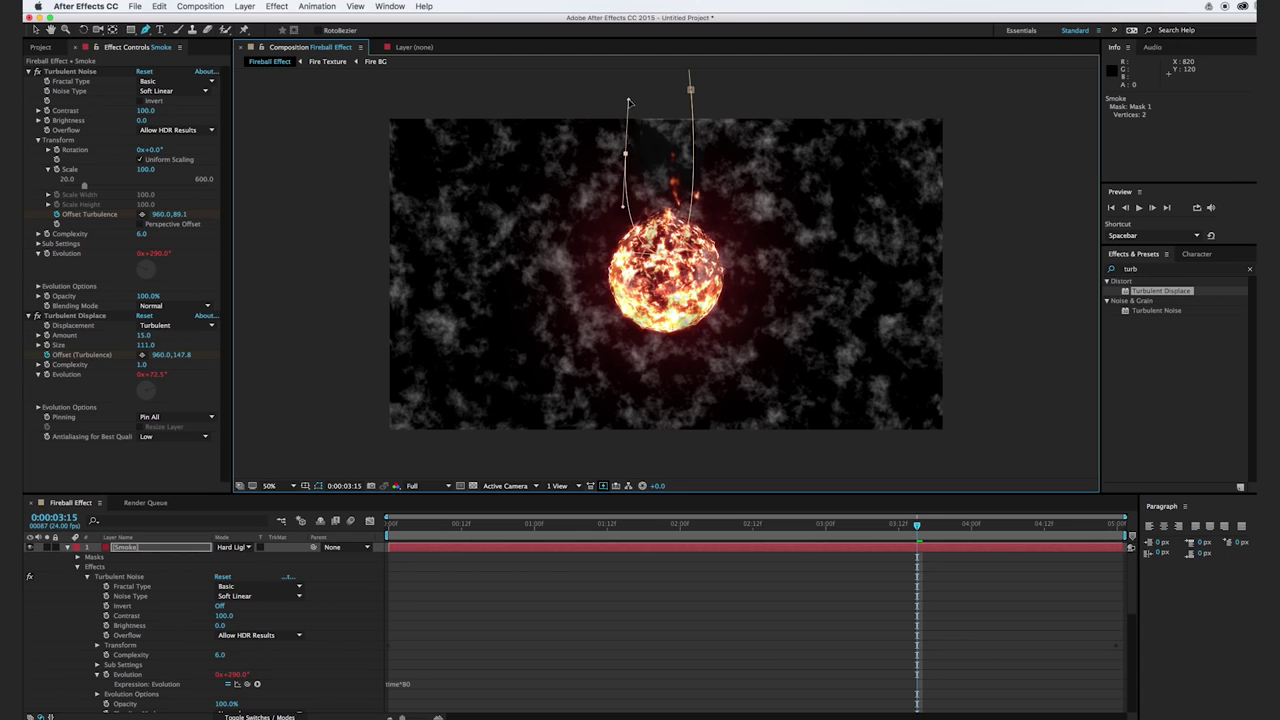
click(690, 89)
key(v)
drag(625, 153, 642, 146)
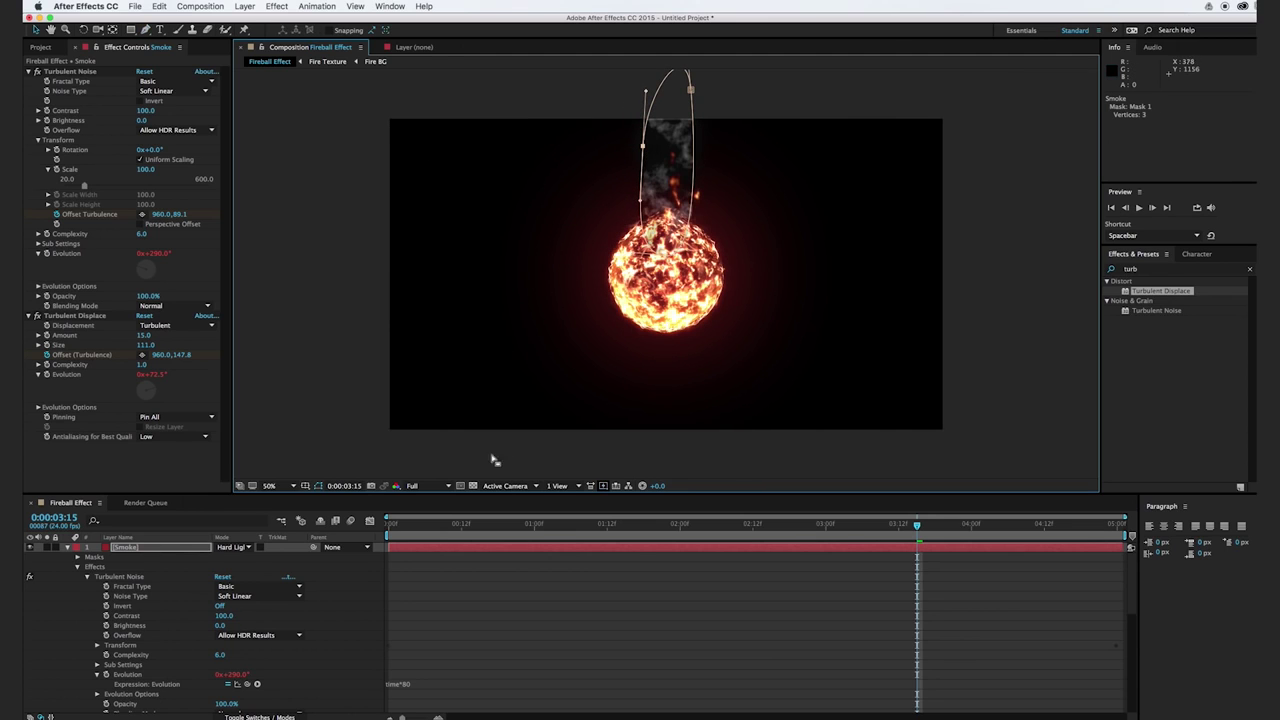
- Set the Smoke layer's Opacity to 50% and deselect the layer
key(t)
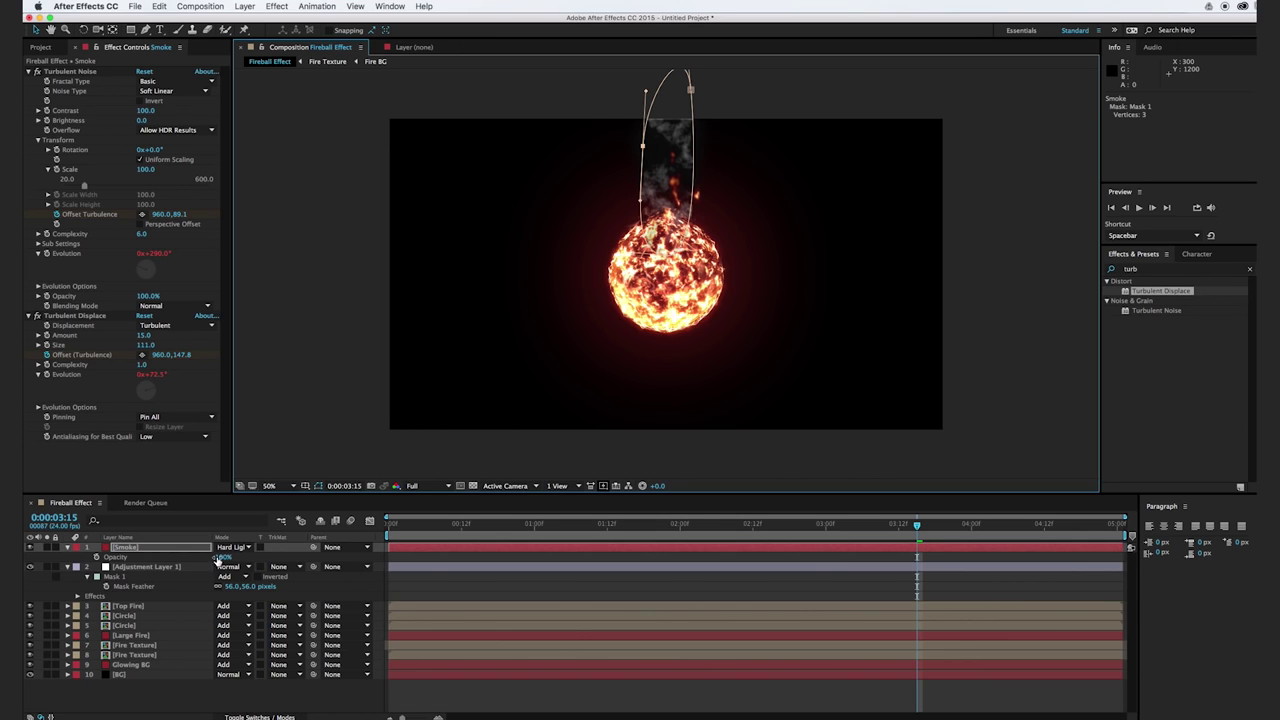
drag(220, 560, 193, 560)
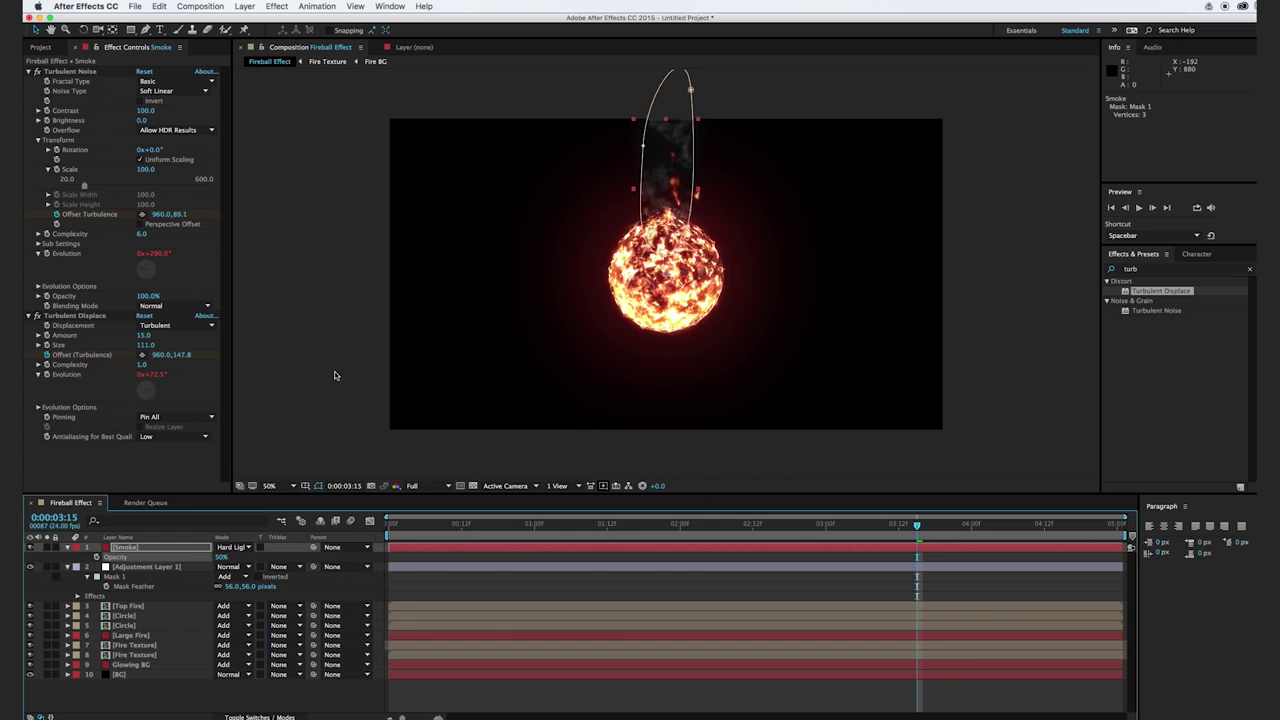
click(342, 396)
- Set the Smoke layer's Mask Feather to 84 pixels and preview the composition
click(232, 547)
key(f)
drag(229, 570, 272, 566)
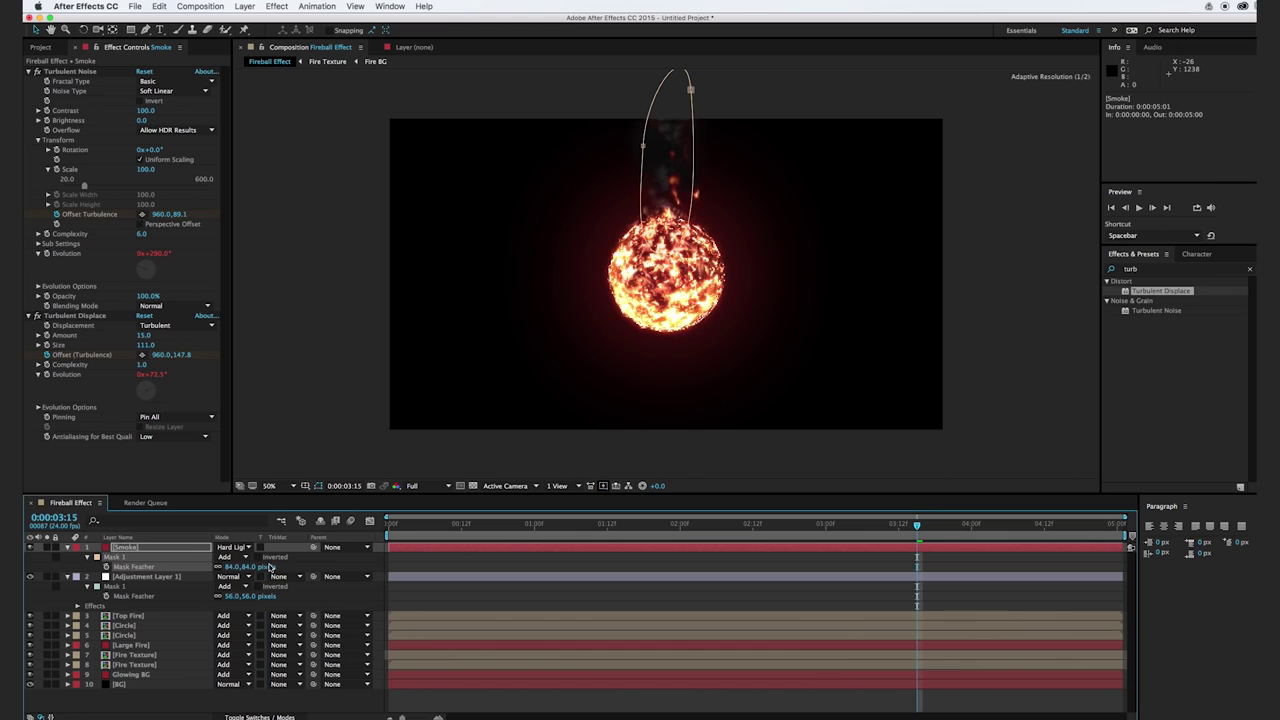
click(351, 439)
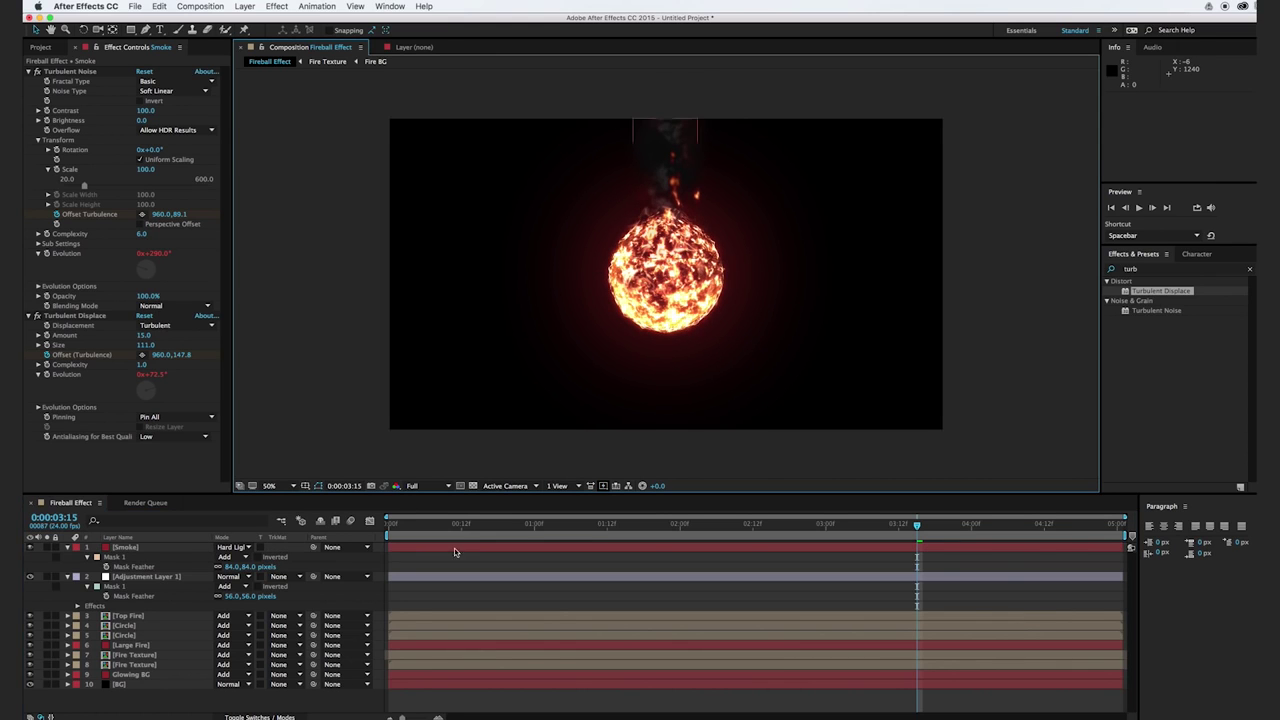
key(space)
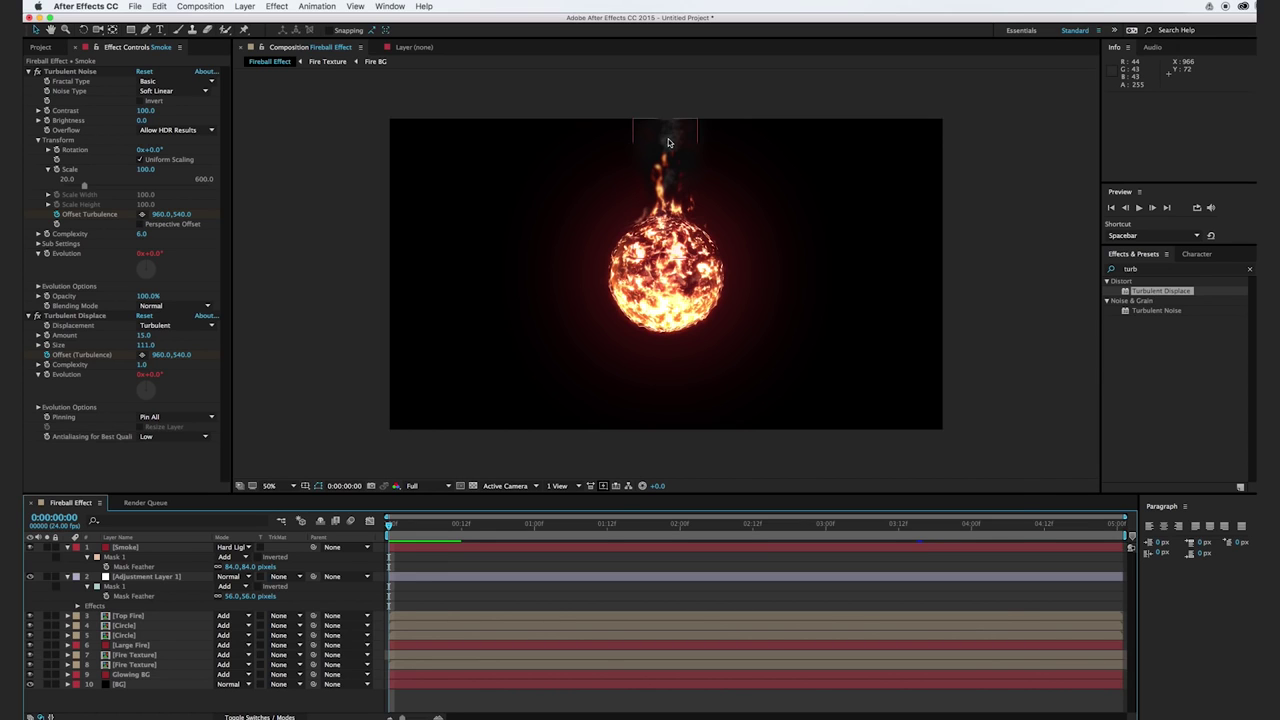
- Create a new 1920 x 1080 solid layer named Spark
key(super+y)
text(Spark)
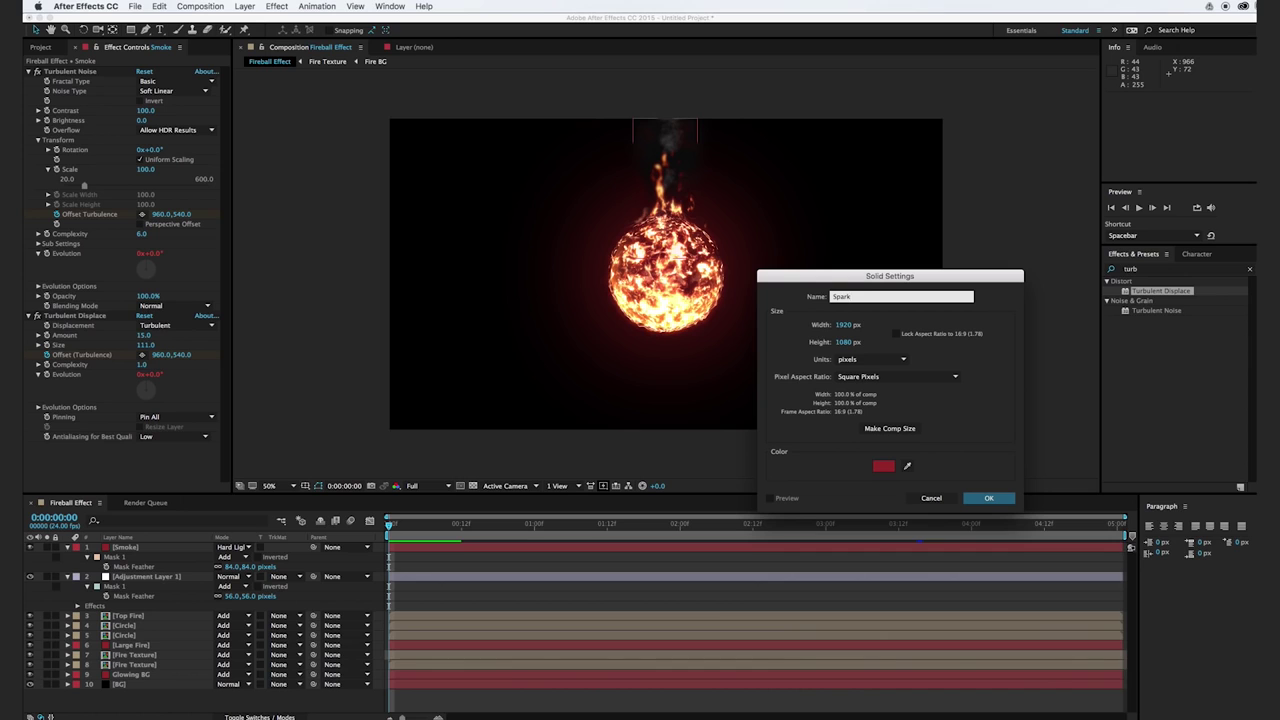
key(Return)
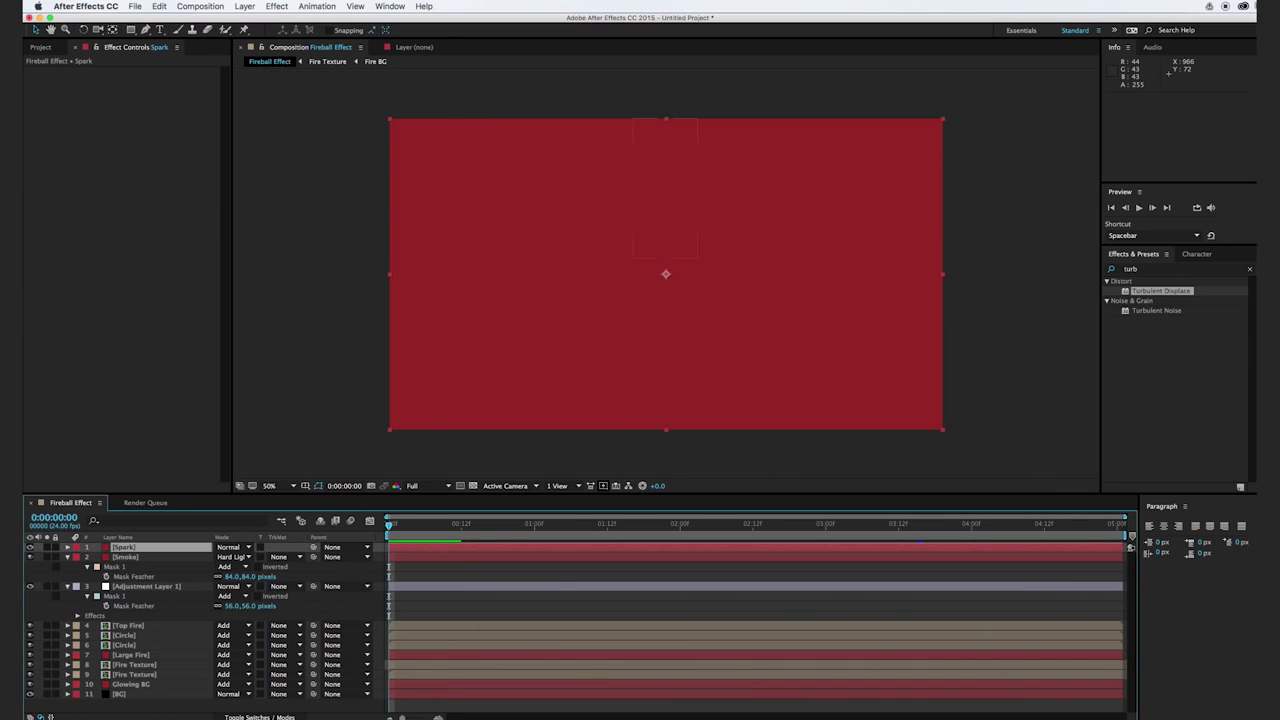
- Find the Fire by RocketStock preset and apply it to the Spark layer
double_click(1142, 270)
text(f)
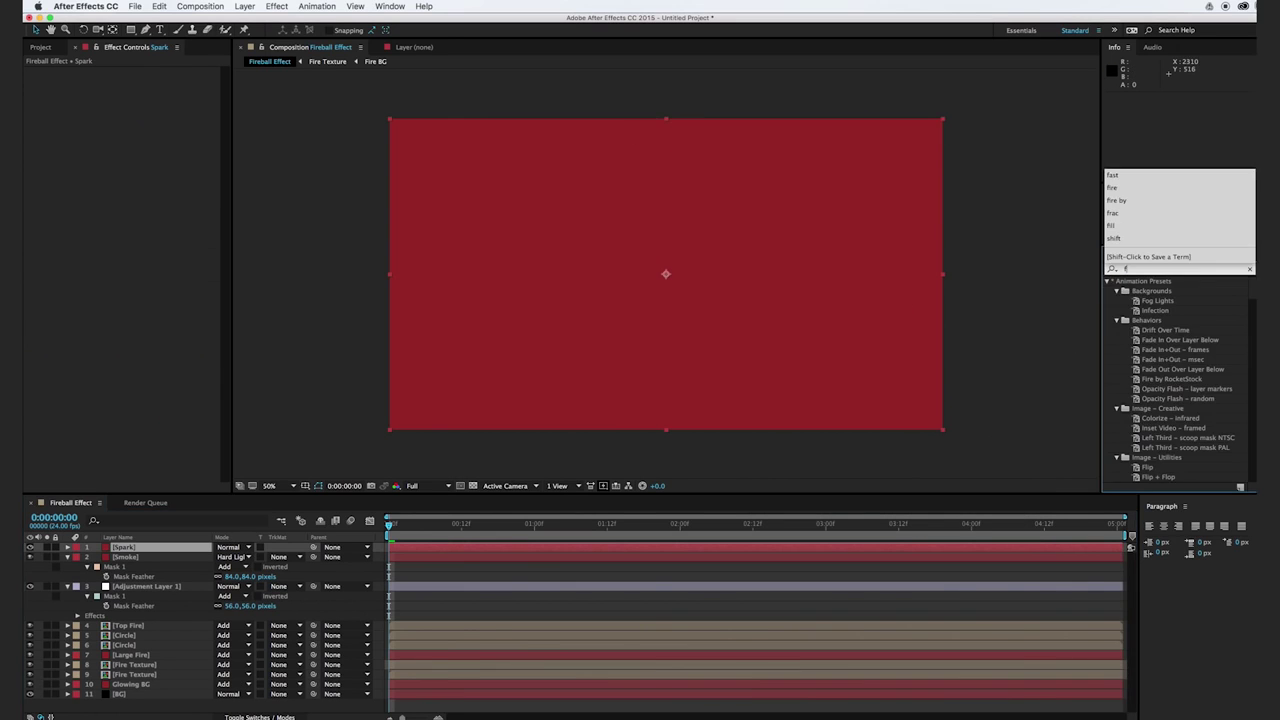
text(ire)
drag(1170, 301, 140, 550)
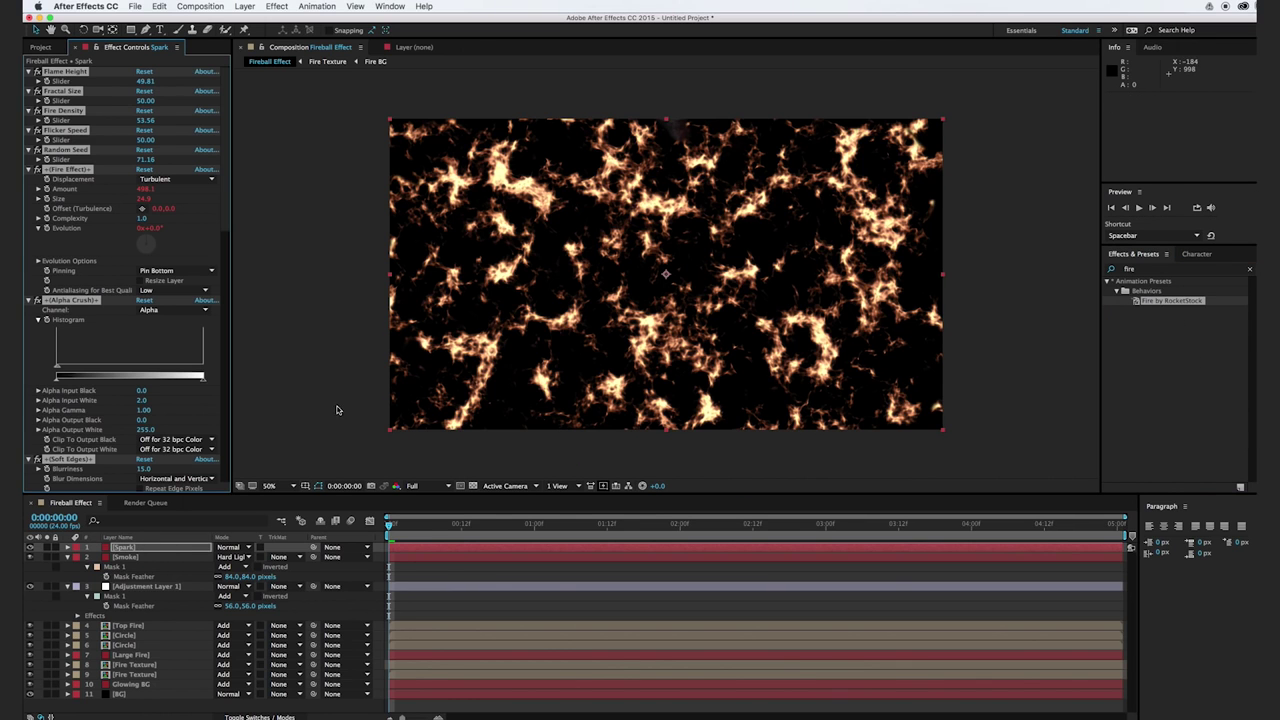
click(256, 164)
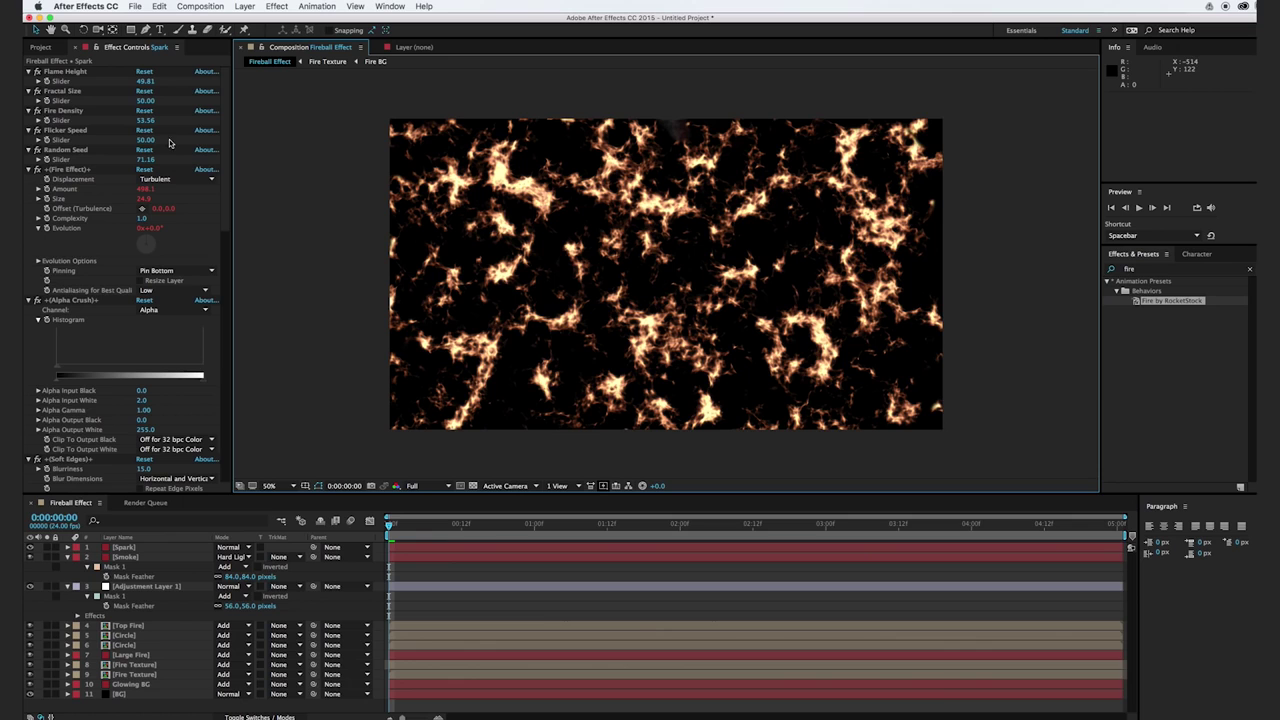
- Set the Spark layer's Fractal Size to 24 and its Fire Density to 0
drag(145, 104, 113, 127)
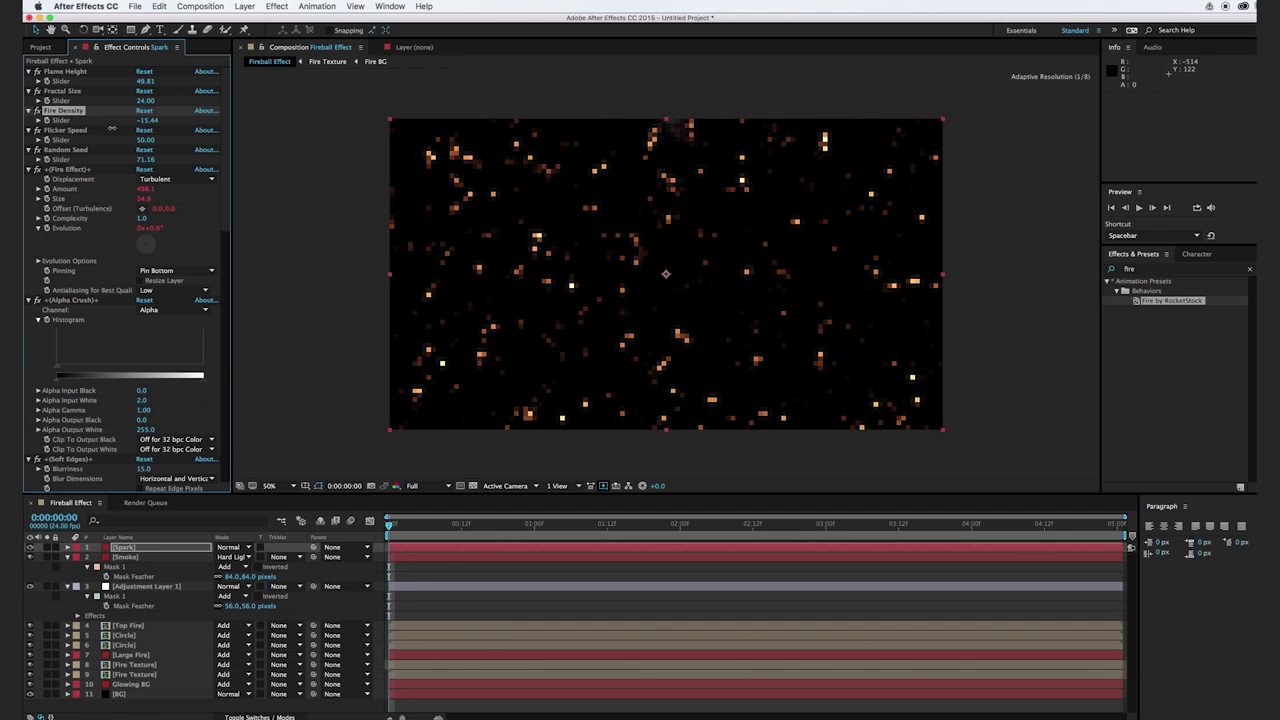
click(145, 120)
text(0)
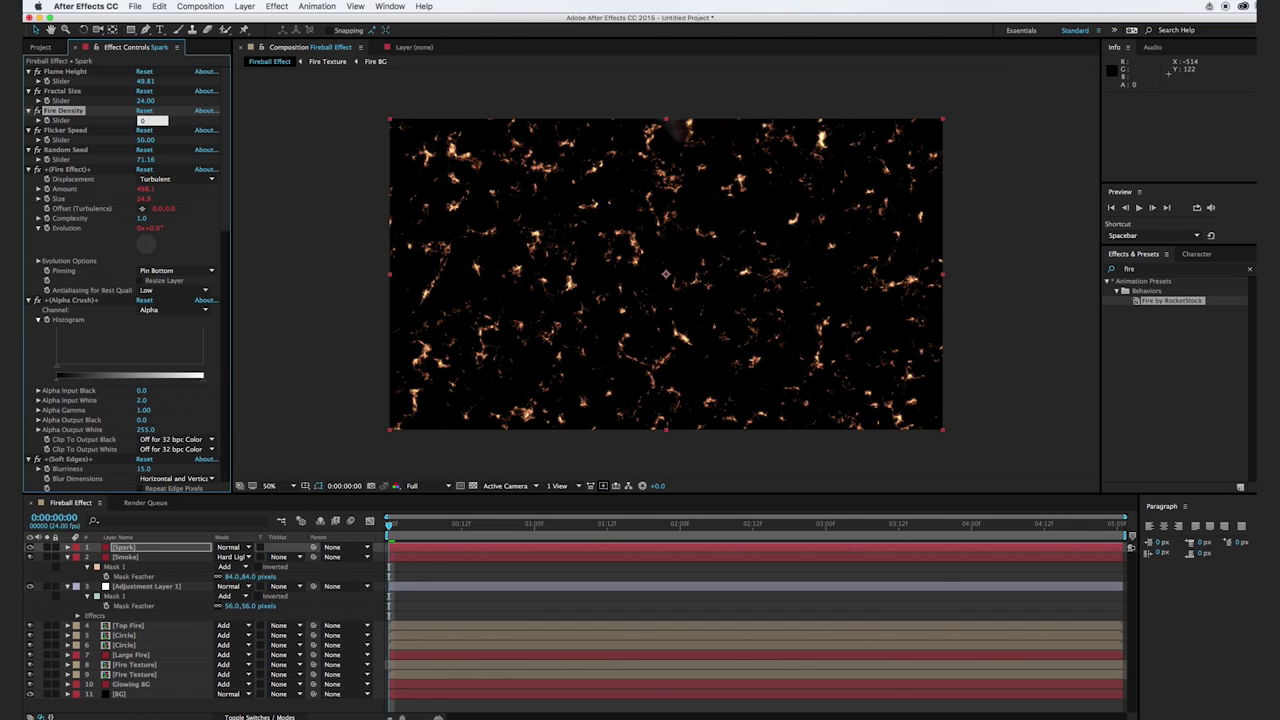
click(1020, 280)
- Apply Shift Channels to the Spark layer and take its alpha from Luminance
click(1155, 269)
text(shift)
drag(1153, 290, 319, 400)
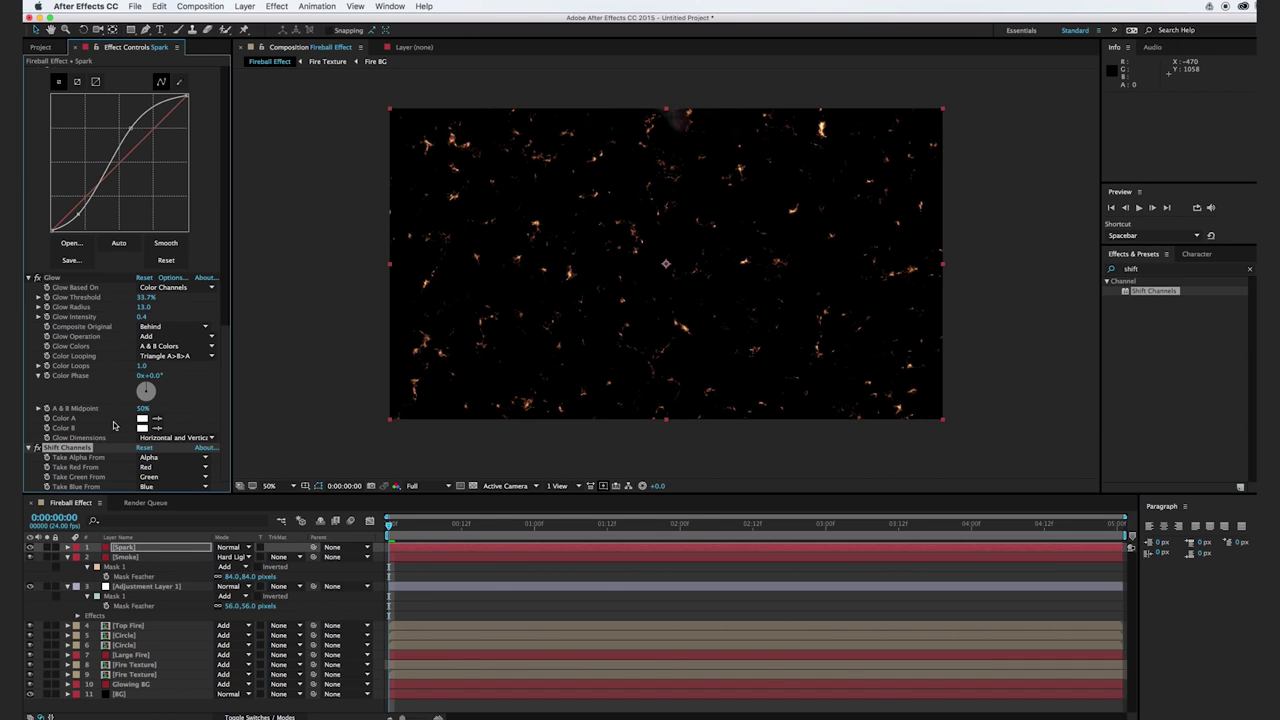
click(162, 460)
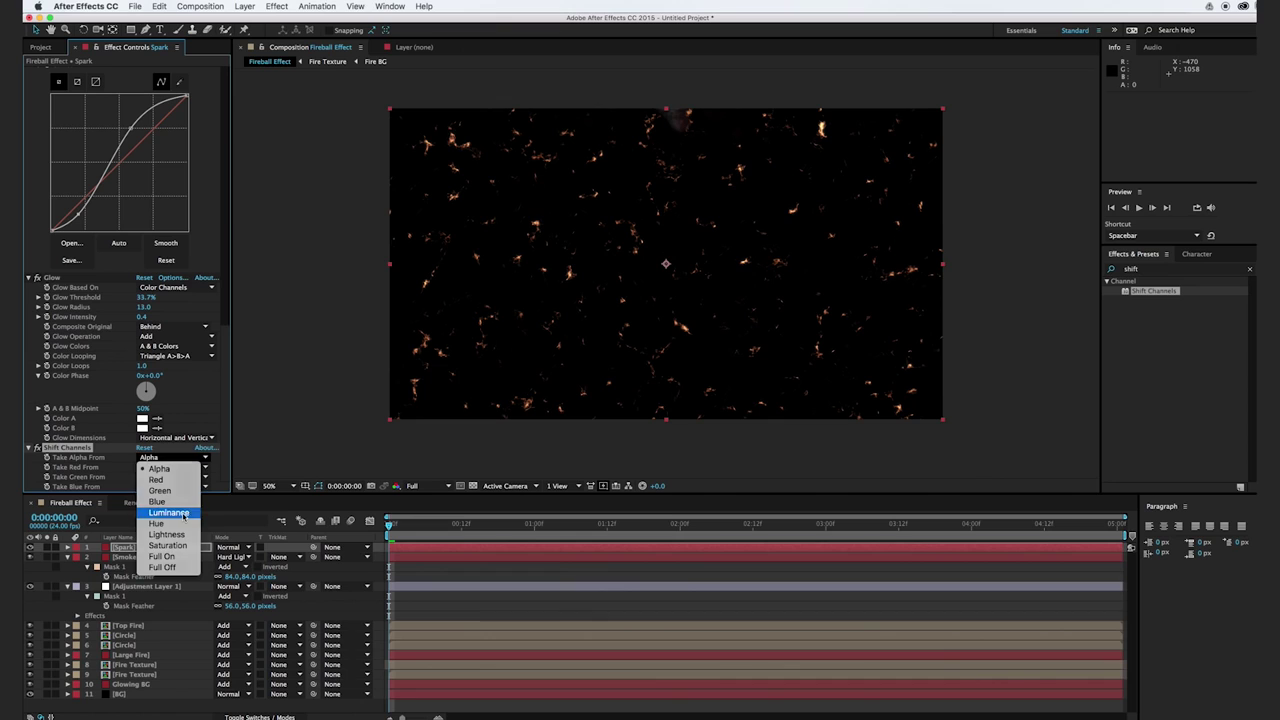
click(170, 513)
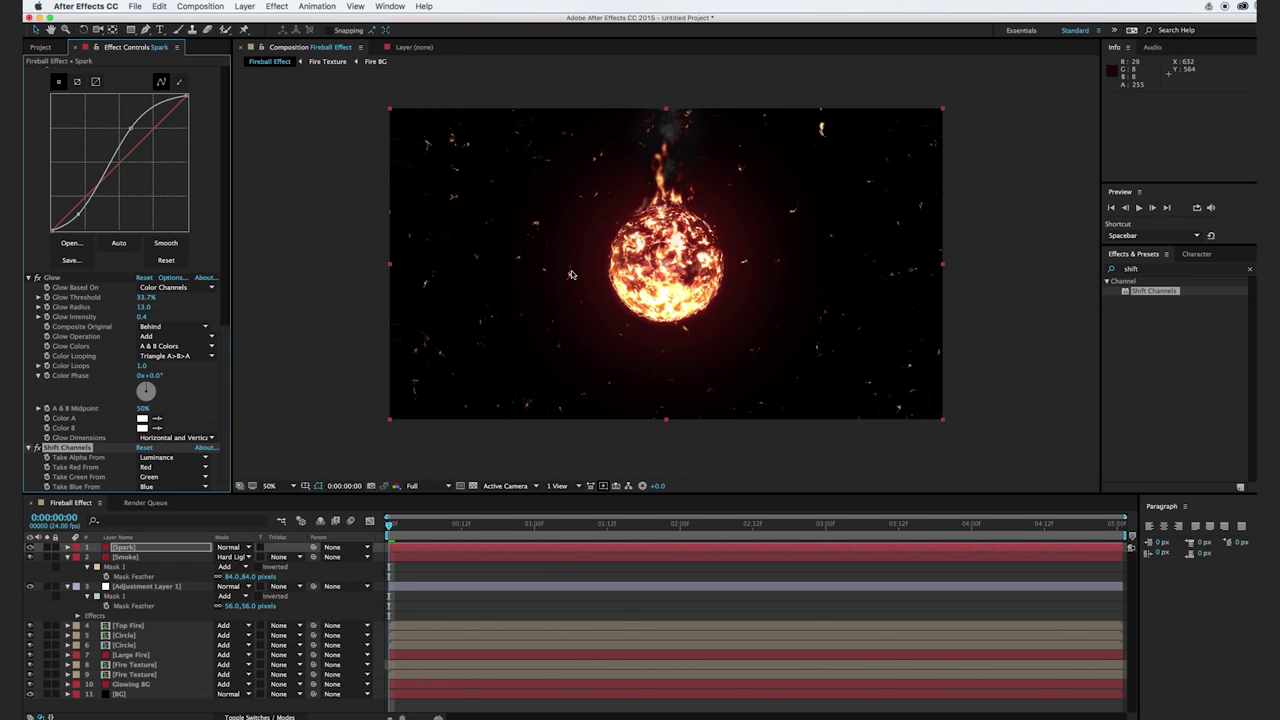
- Pre-compose the Spark layer as Sparks, moving all attributes into the new composition
click(172, 551)
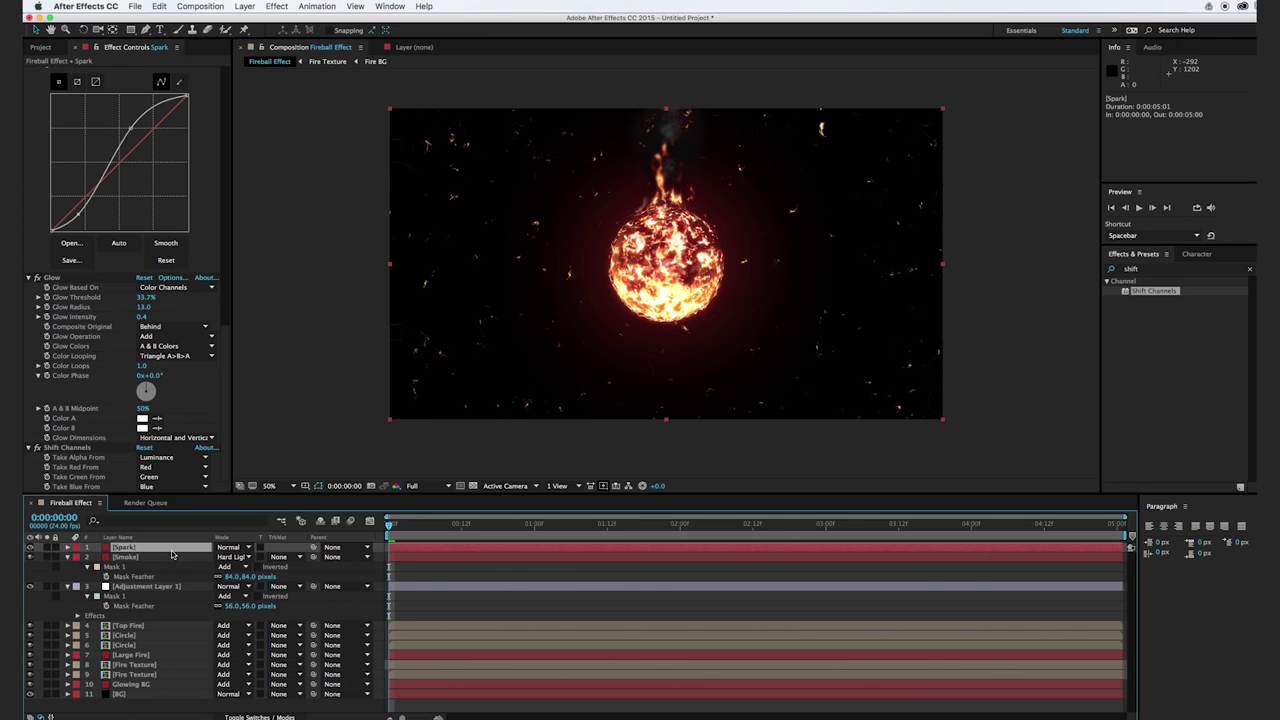
key(super+shift+c)
text(Sparks)
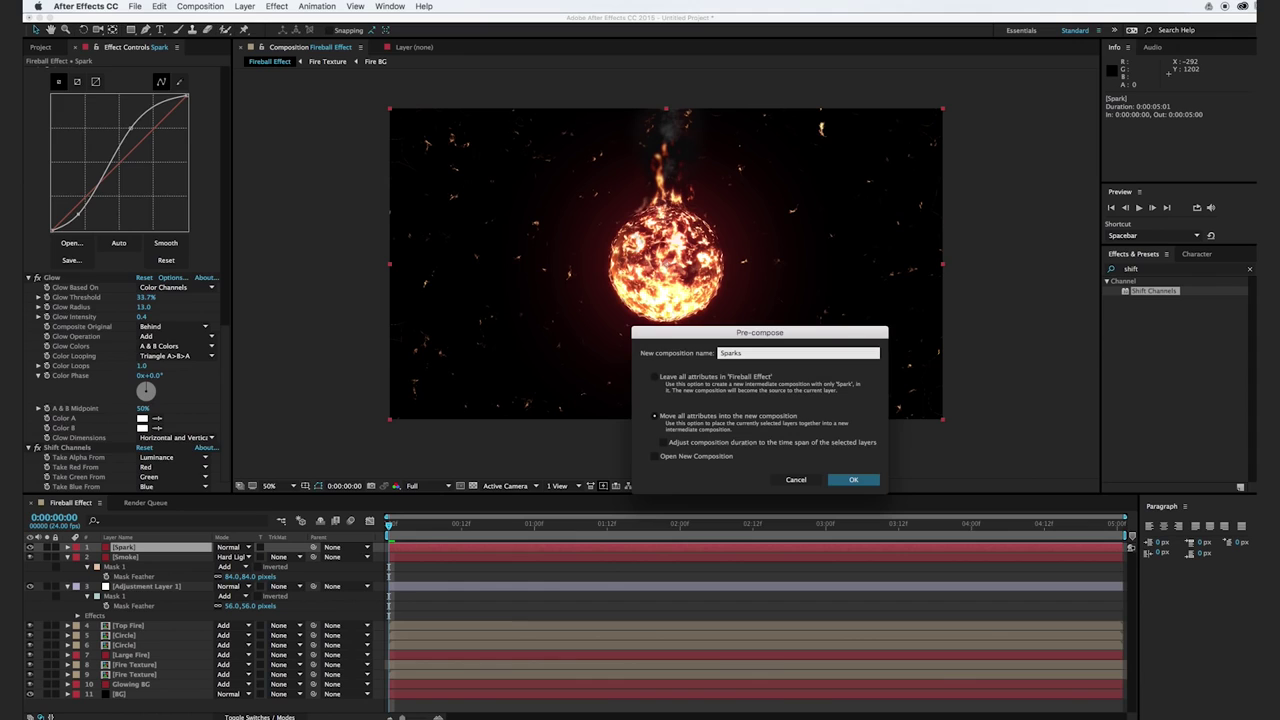
key(Return)
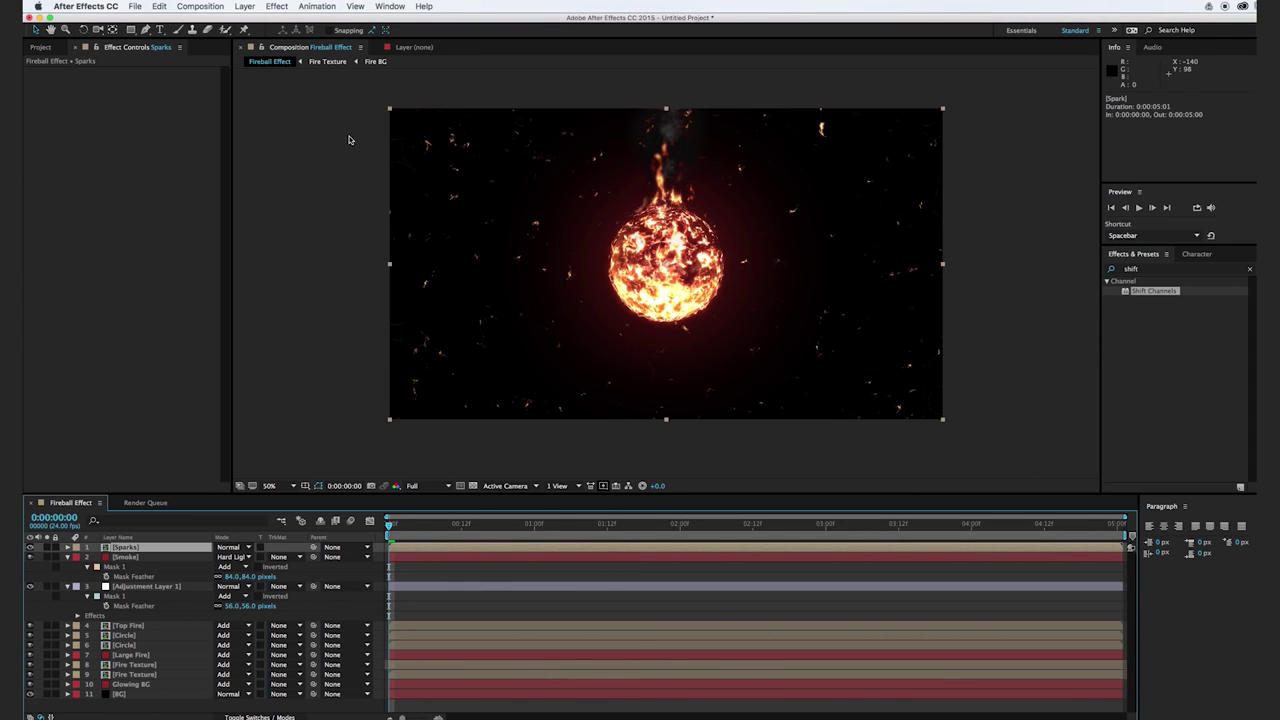
- Draw a closed, tapering three-point mask on the Sparks layer around the flames rising above the fireball
click(145, 29)
drag(676, 81, 697, 232)
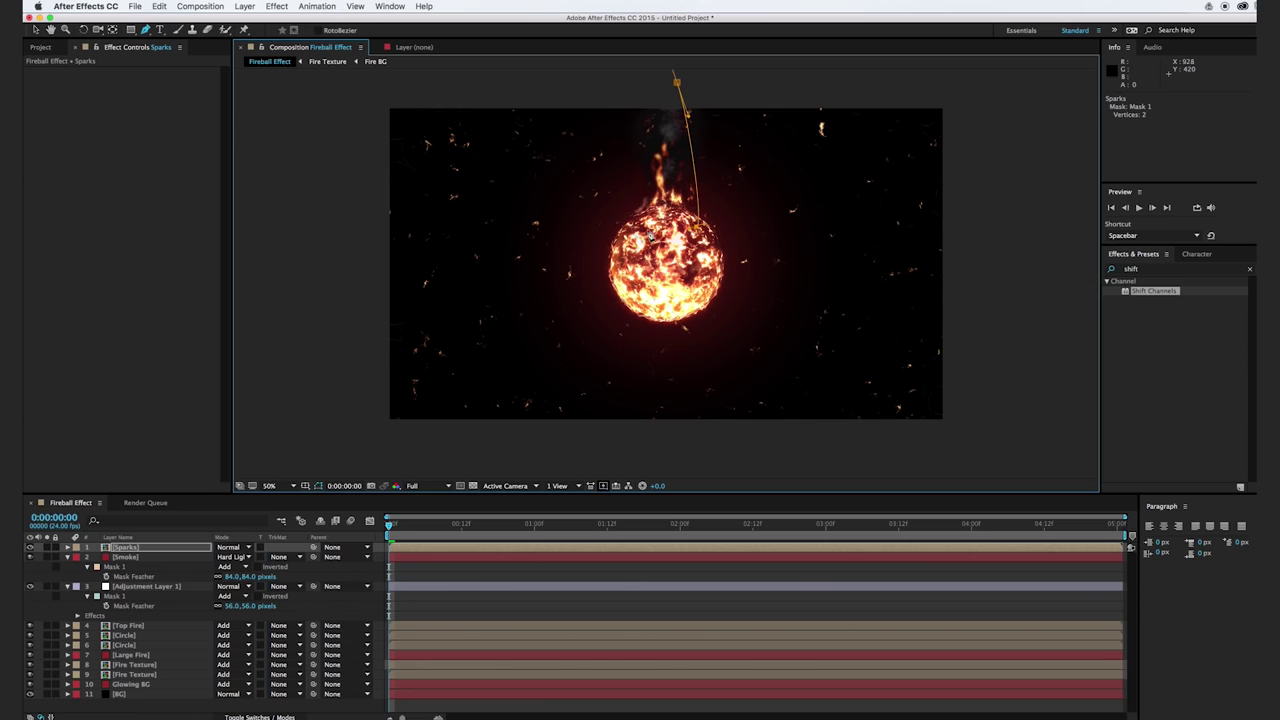
click(642, 210)
click(683, 104)
click(677, 82)
- Set the Sparks layer's Mask Feather to 74 pixels
key(f)
drag(245, 570, 319, 570)
key(v)
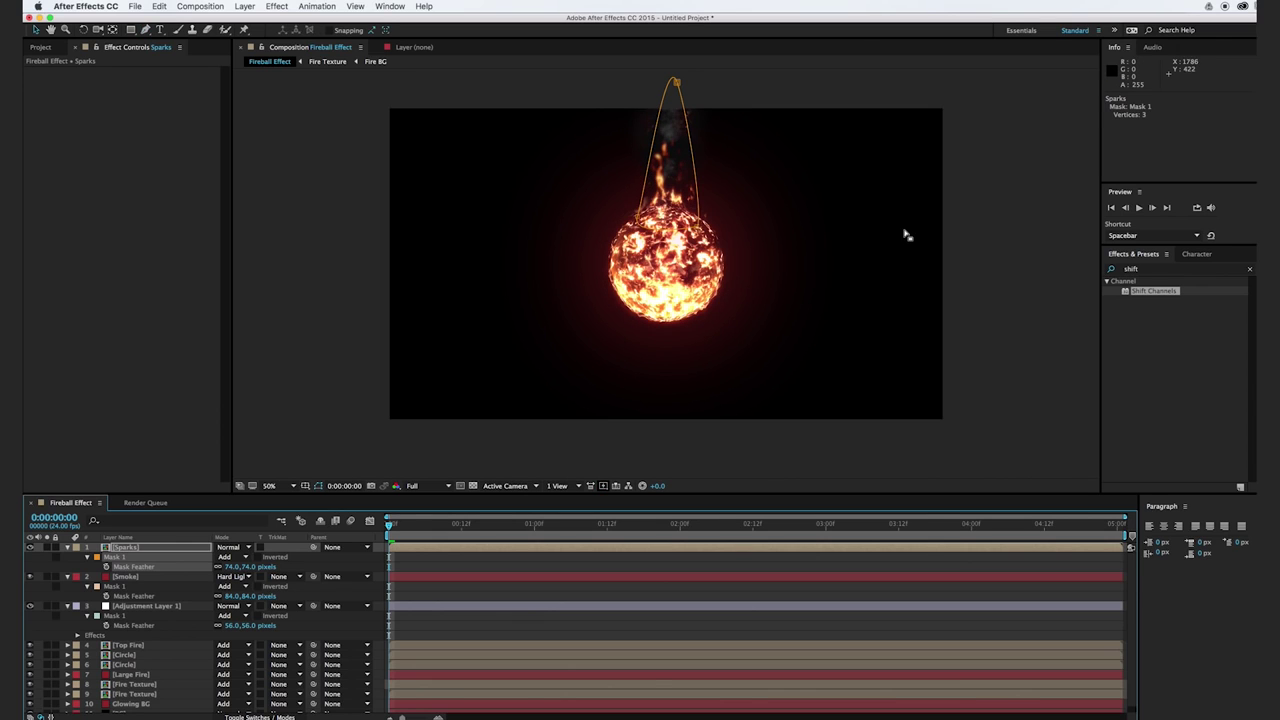
- Set the Sparks layer's blending mode to Add and deselect the layer
click(236, 549)
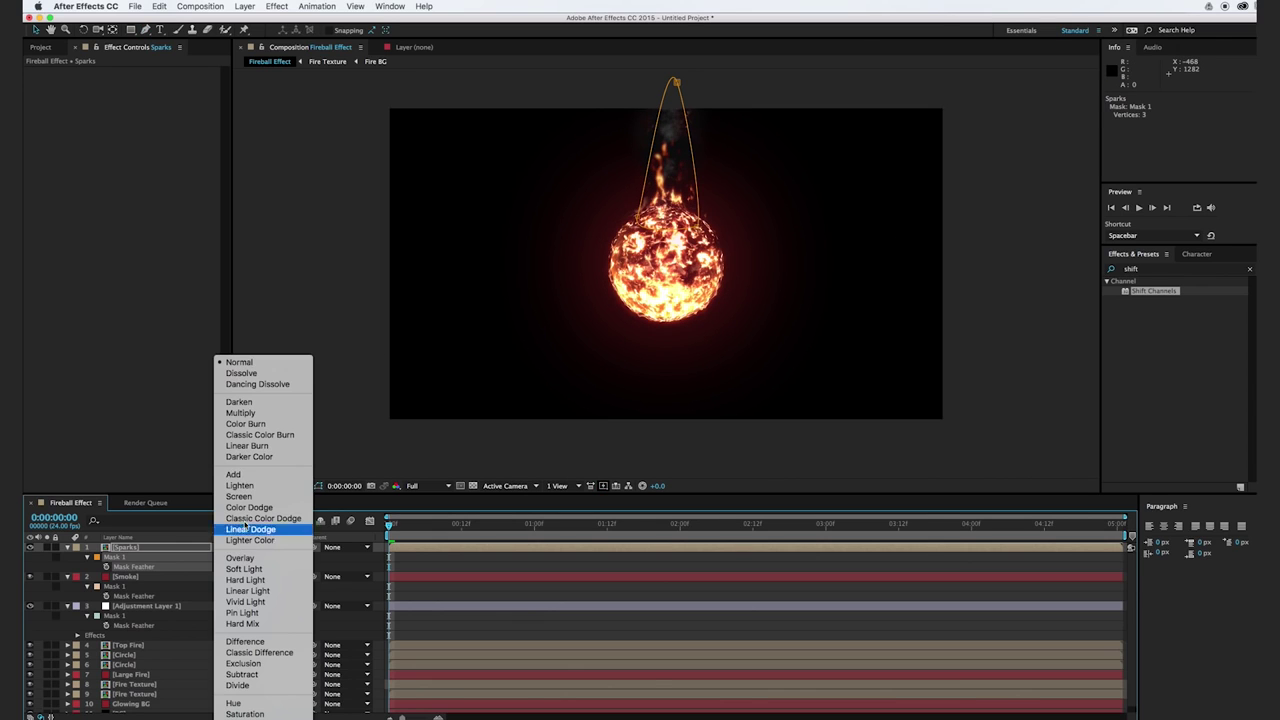
click(240, 476)
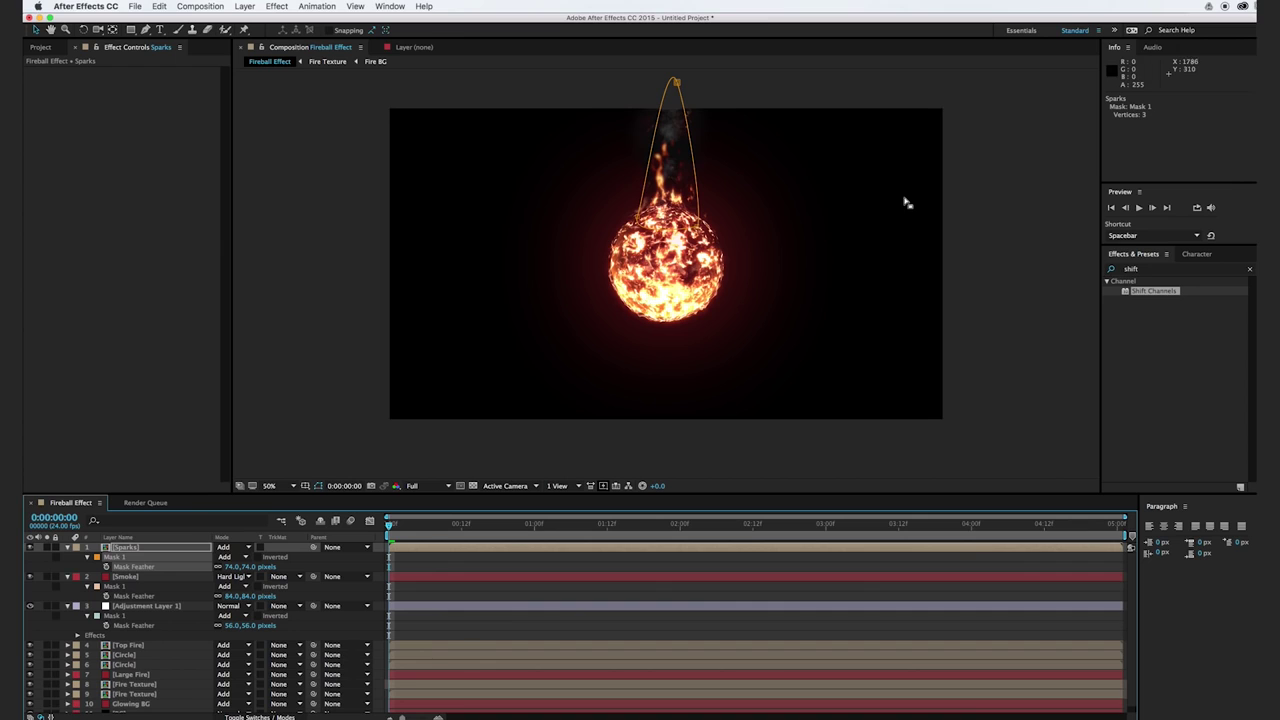
click(1050, 268)
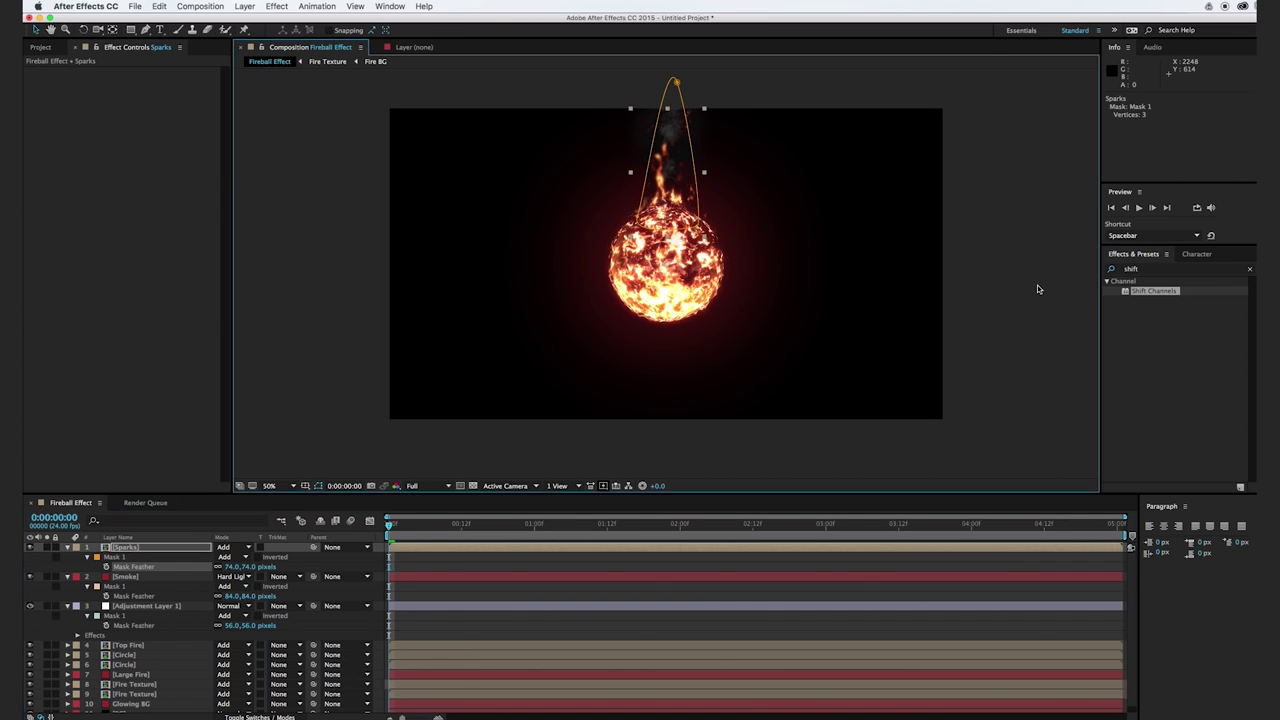
click(1037, 285)
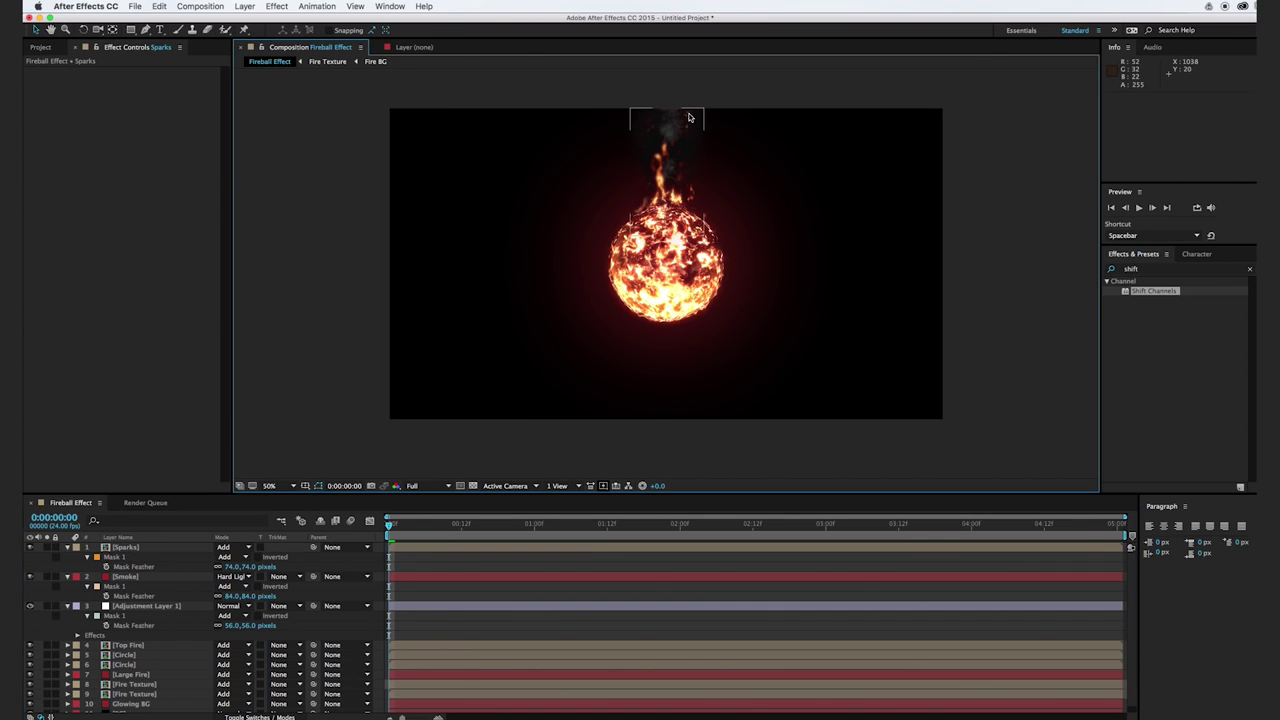
- Find the Simple Choker effect, apply it to the Sparks layer and inspect the sparks close up
click(1164, 268)
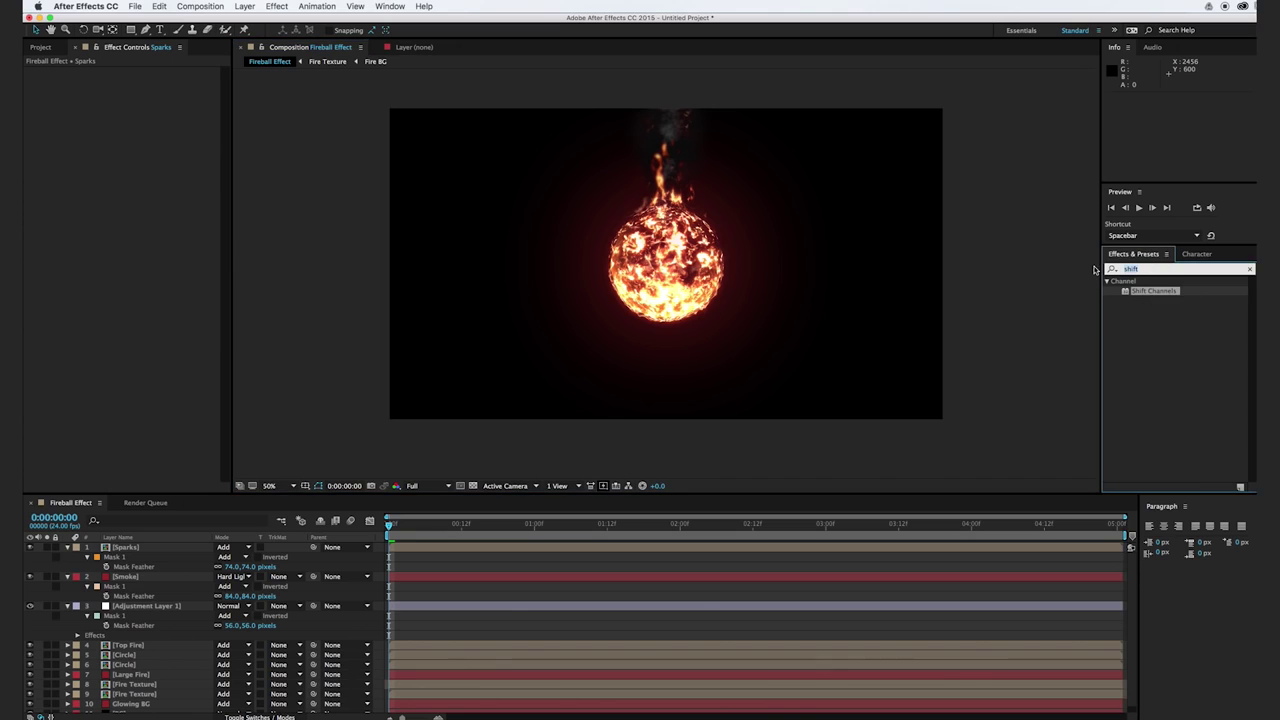
text(simpl)
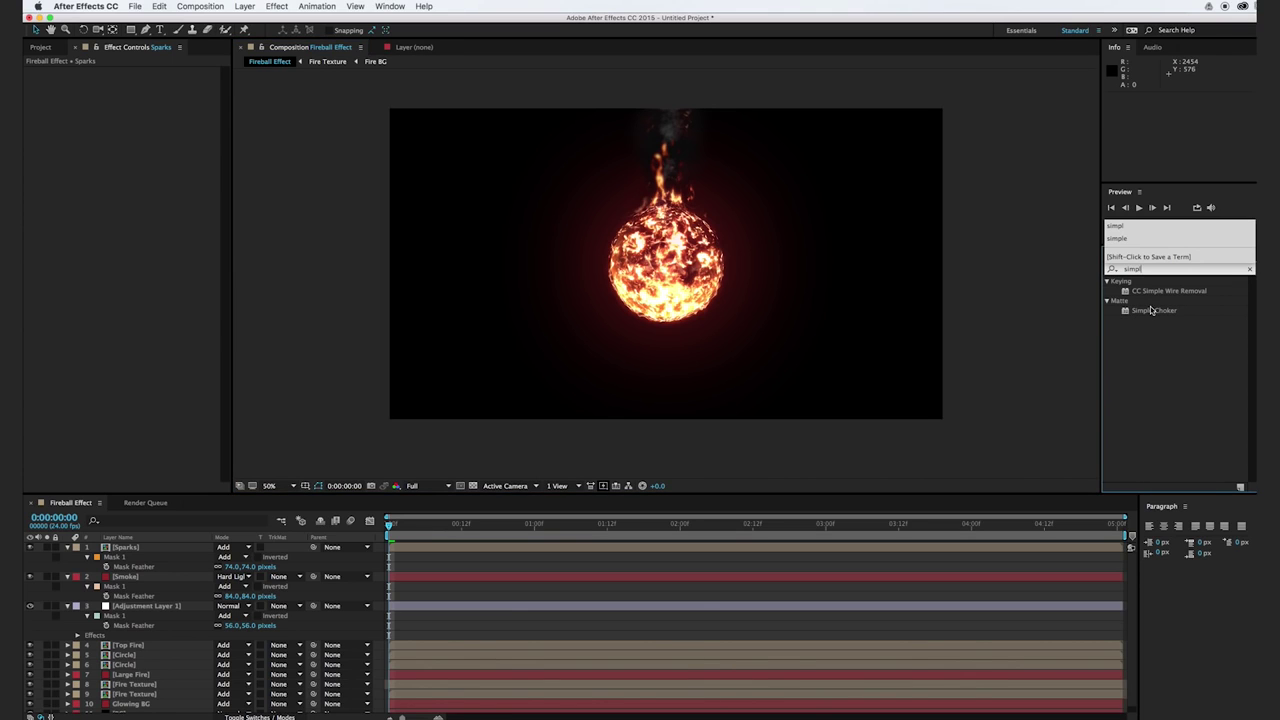
drag(1151, 310, 600, 548)
scroll(698, 314, up, 1)
scroll(714, 207, up, 5)
scroll(714, 207, up, 1)
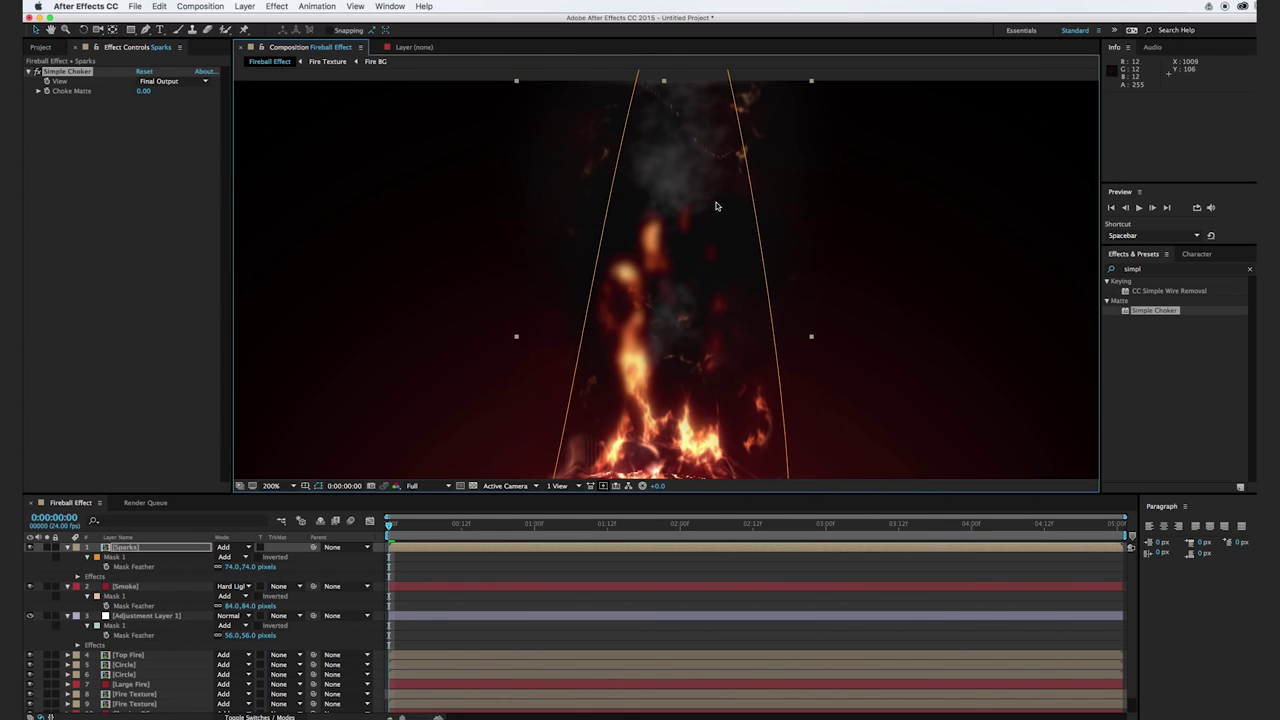
- Try a Simple Choker Choke Matte of 1.00 on the Sparks layer and check the sparks at 0:00:00:10
drag(144, 91, 148, 96)
key(comma)
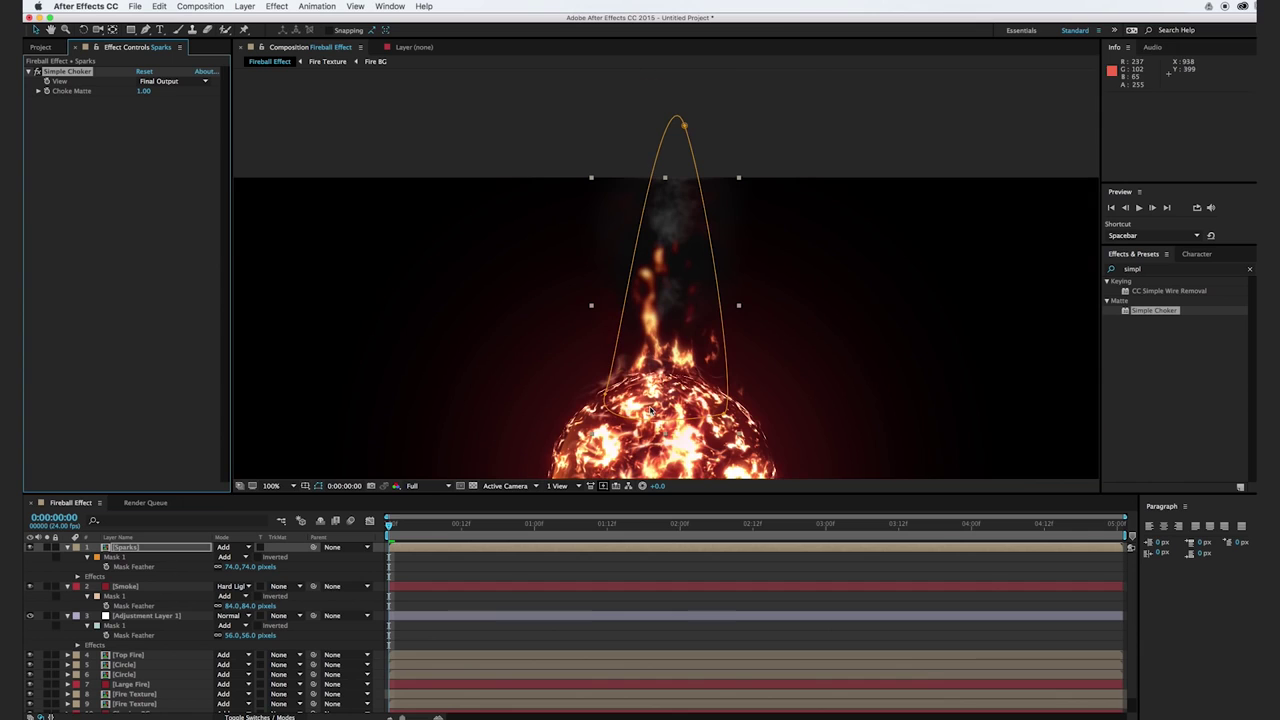
drag(424, 526, 449, 527)
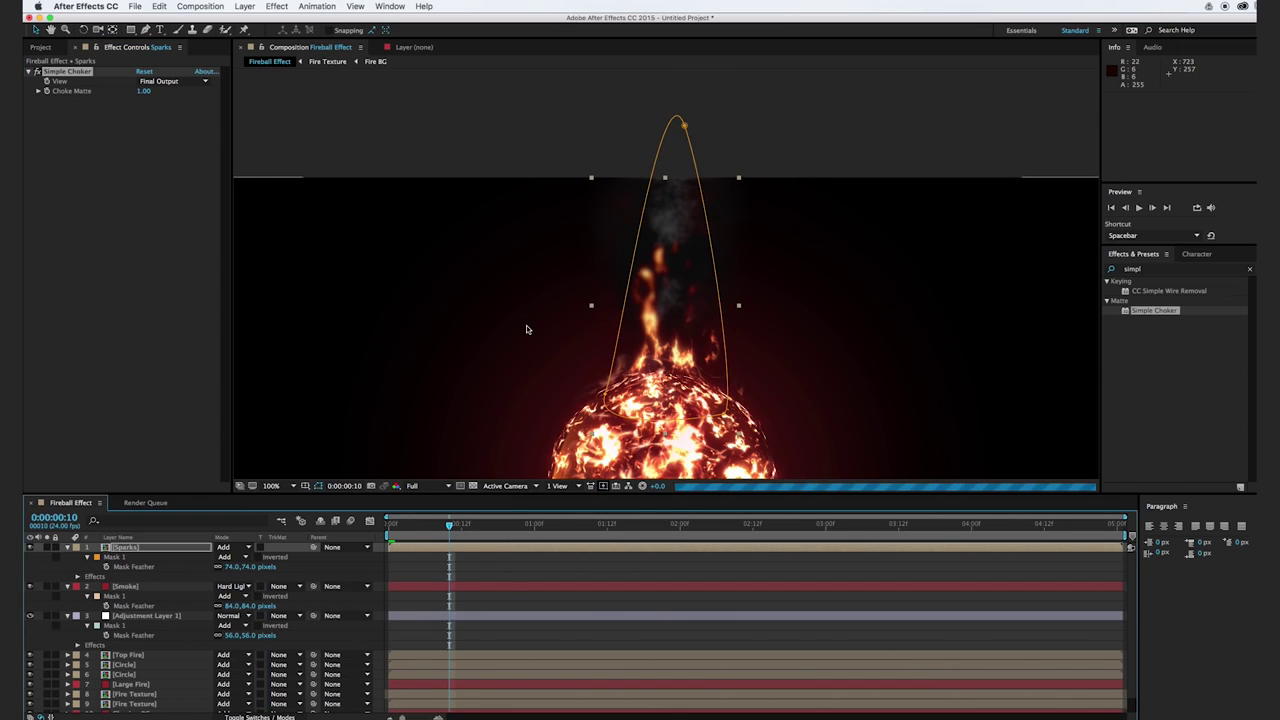
key(period)
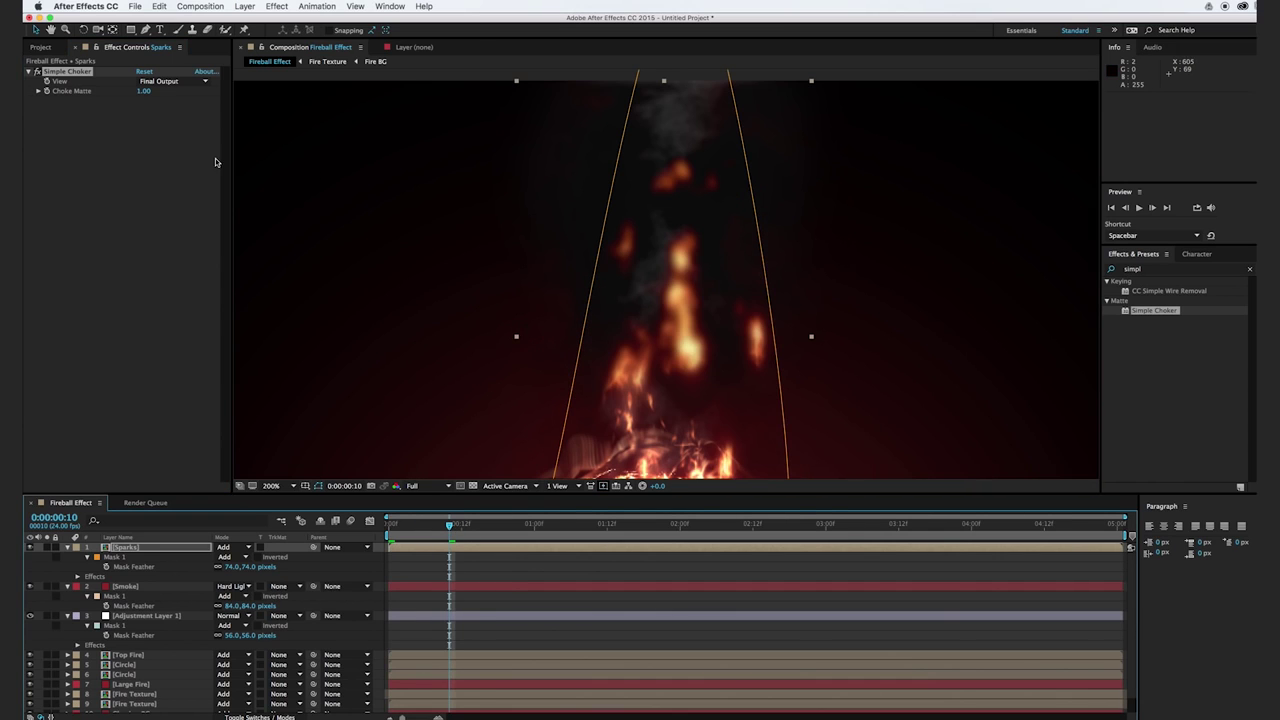
- Set the Sparks layer's Choke Matte to 0.5 and check the whole flame column
click(143, 90)
text(0.5)
key(Return)
scroll(652, 277, down, 1)
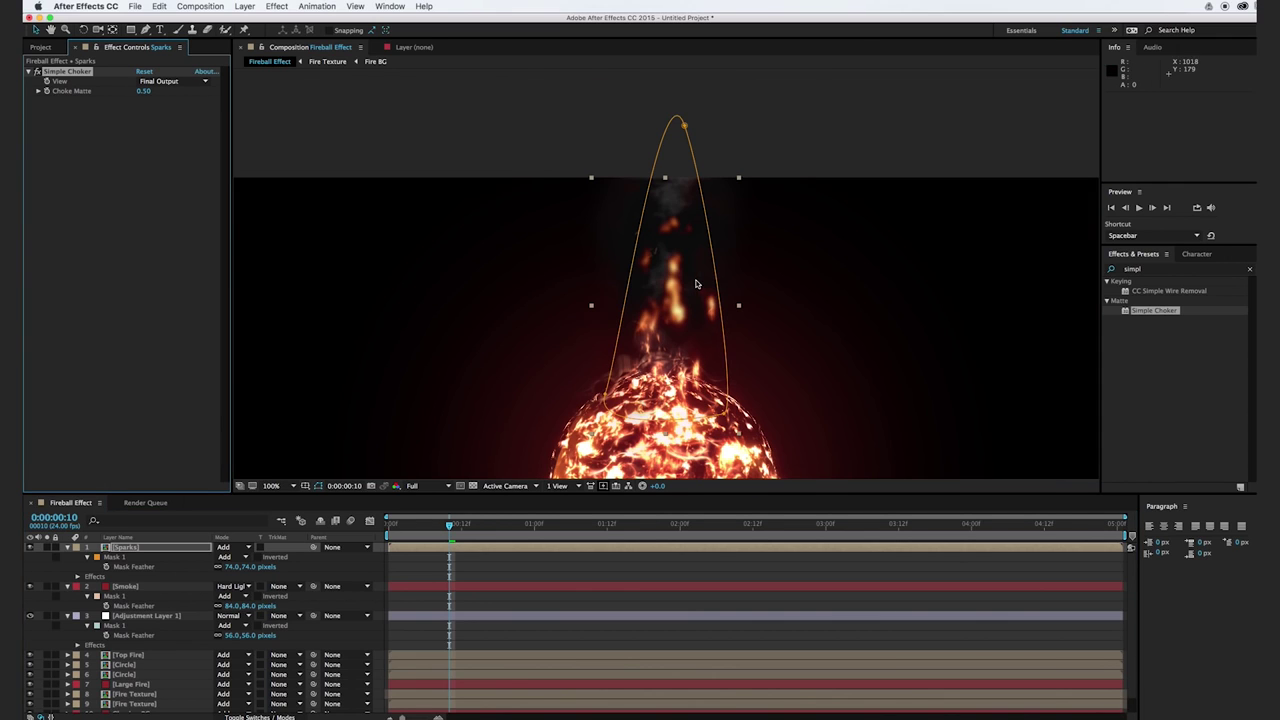
key(v)
click(437, 429)
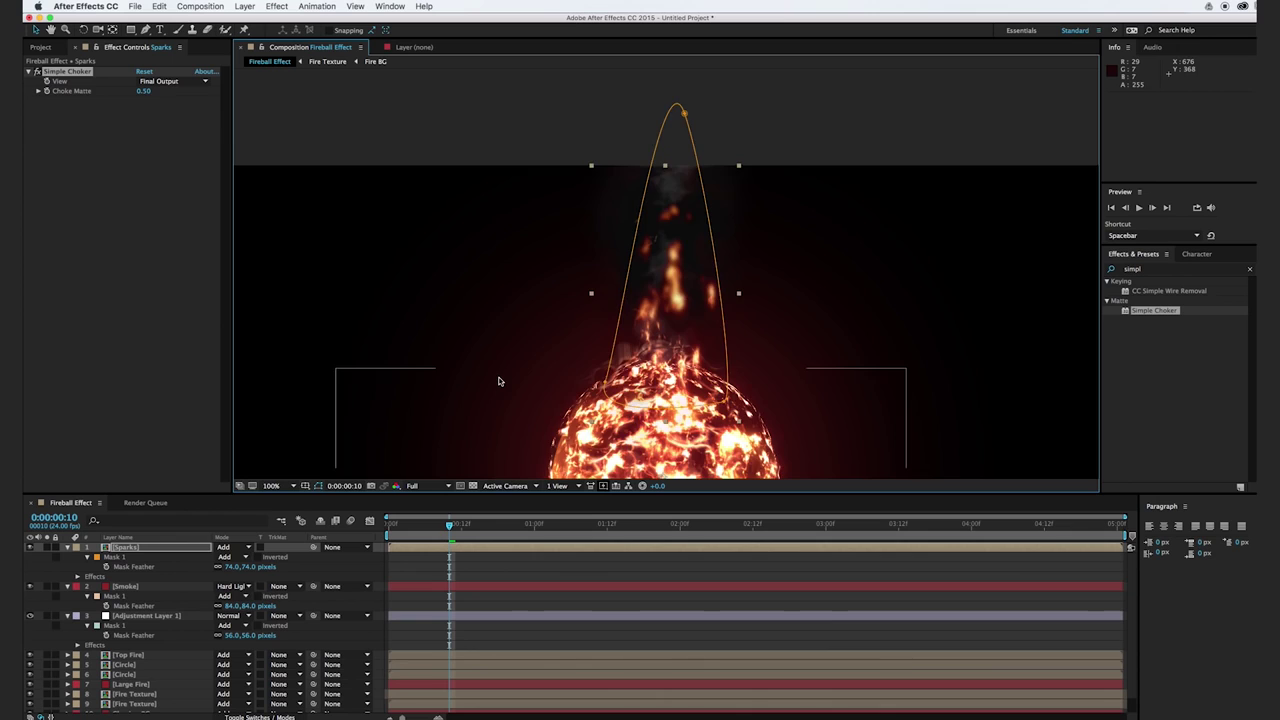
- Check the fireball and its sparks at 0:00:01:00, then add a new adjustment layer
scroll(500, 380, down, 1)
key(space)
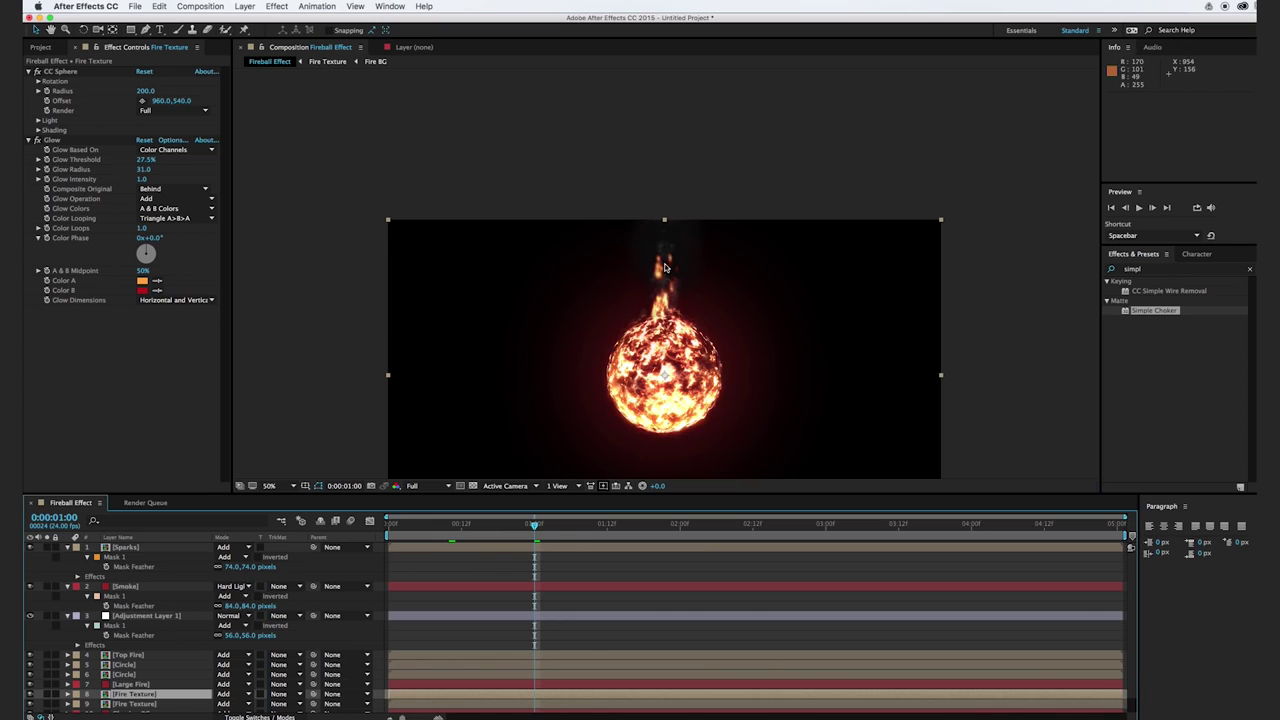
key(/)
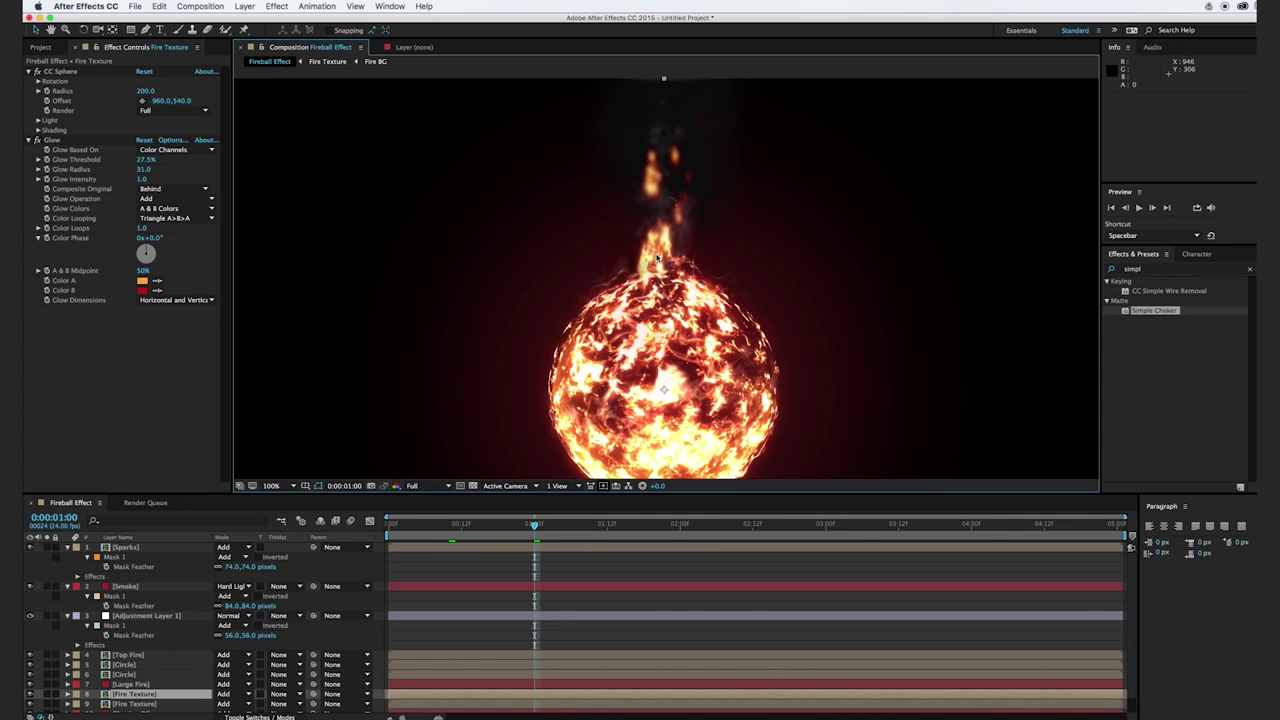
scroll(657, 258, down, 2)
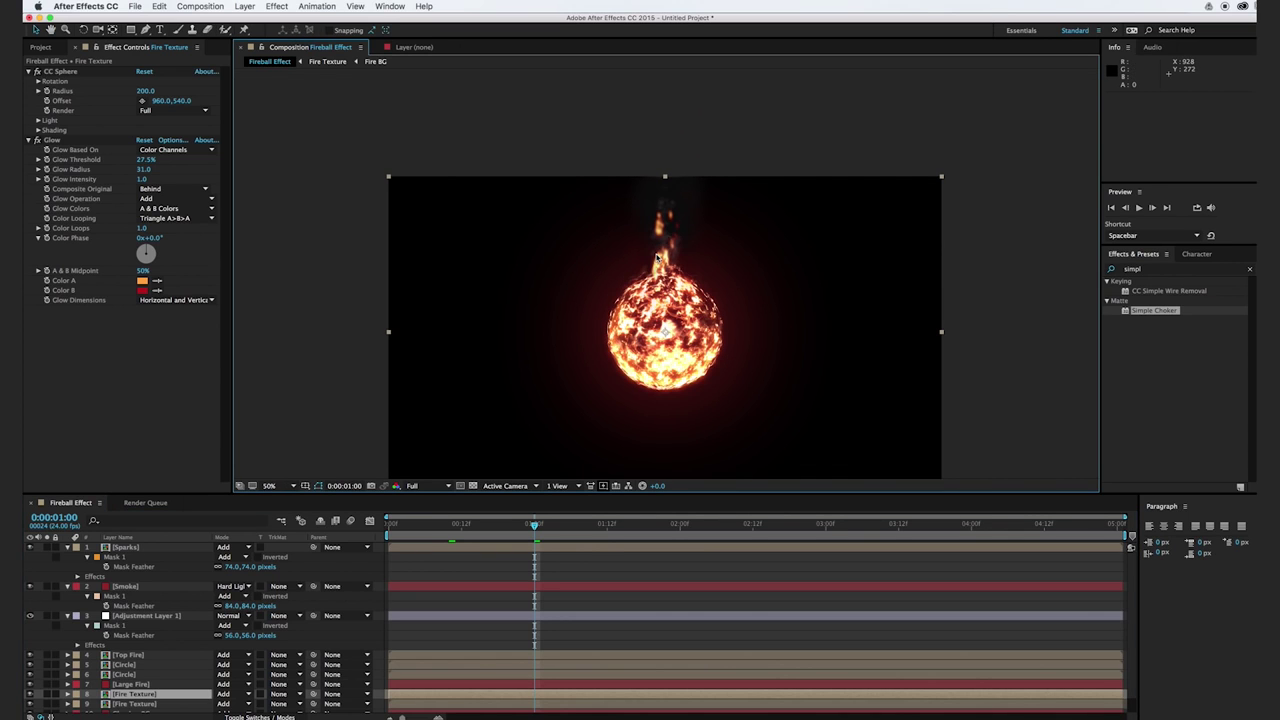
drag(900, 320, 900, 277)
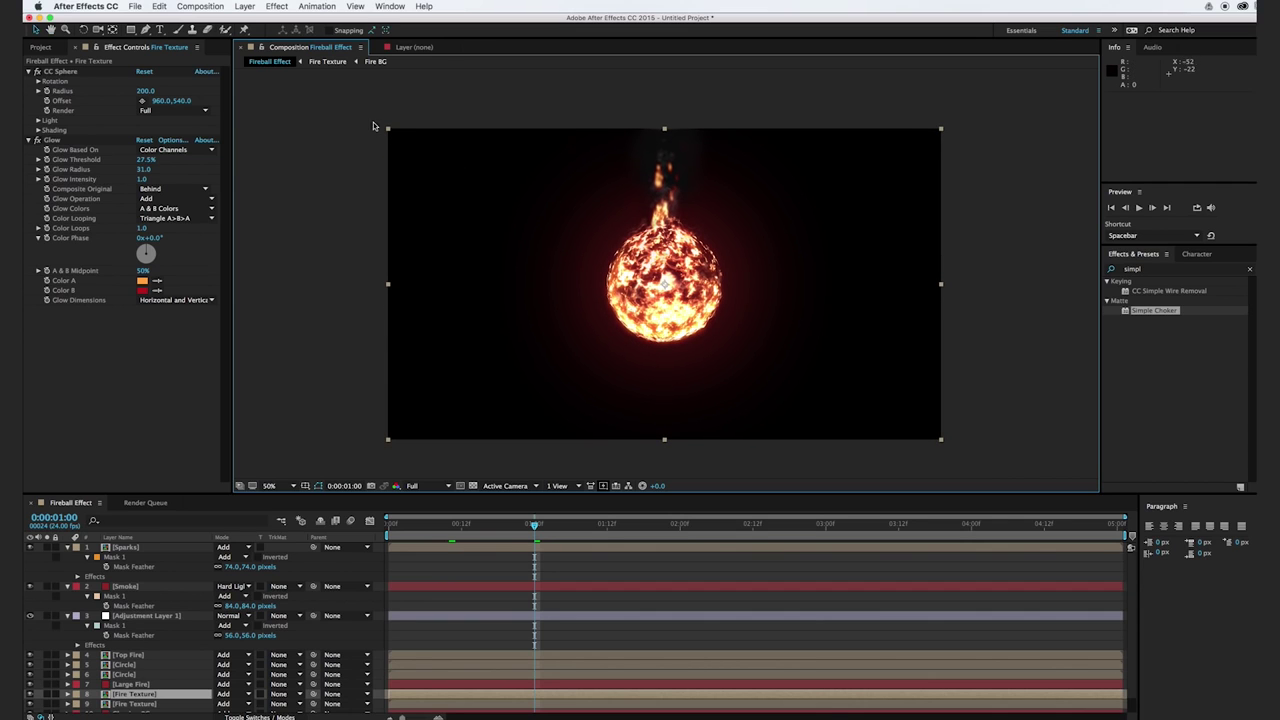
click(244, 6)
mouse_move(370, 20)
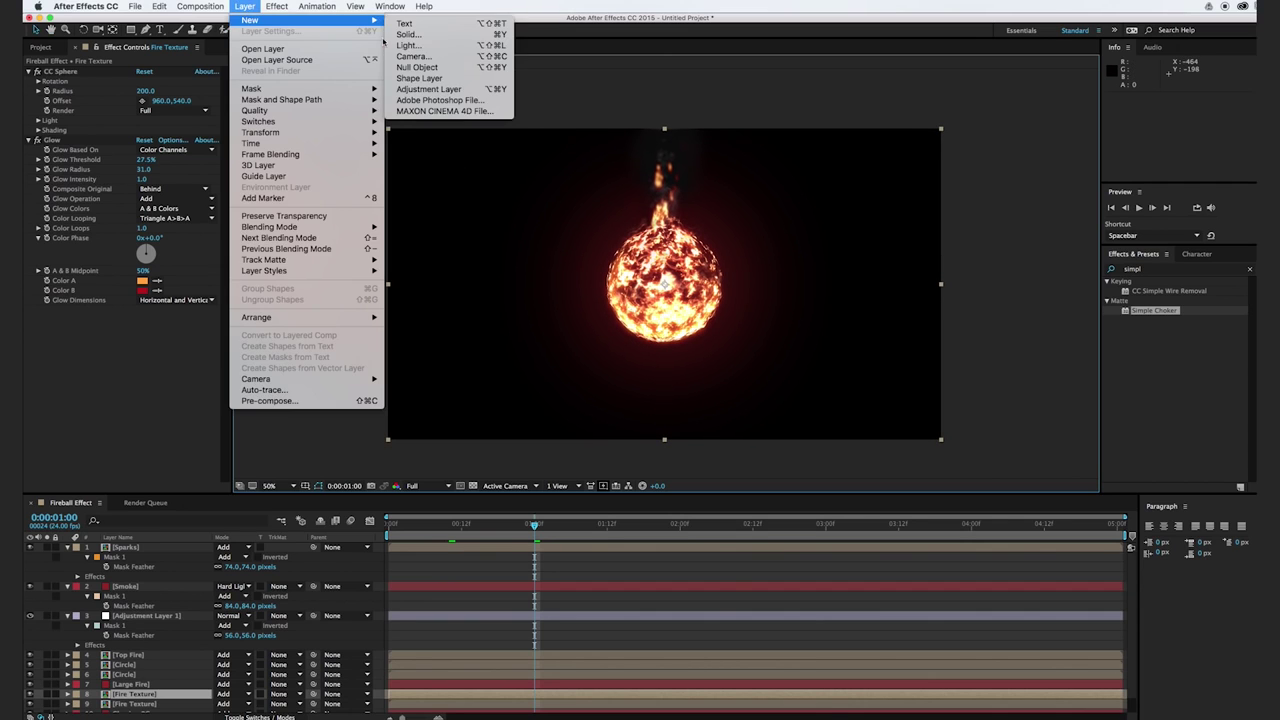
click(430, 89)
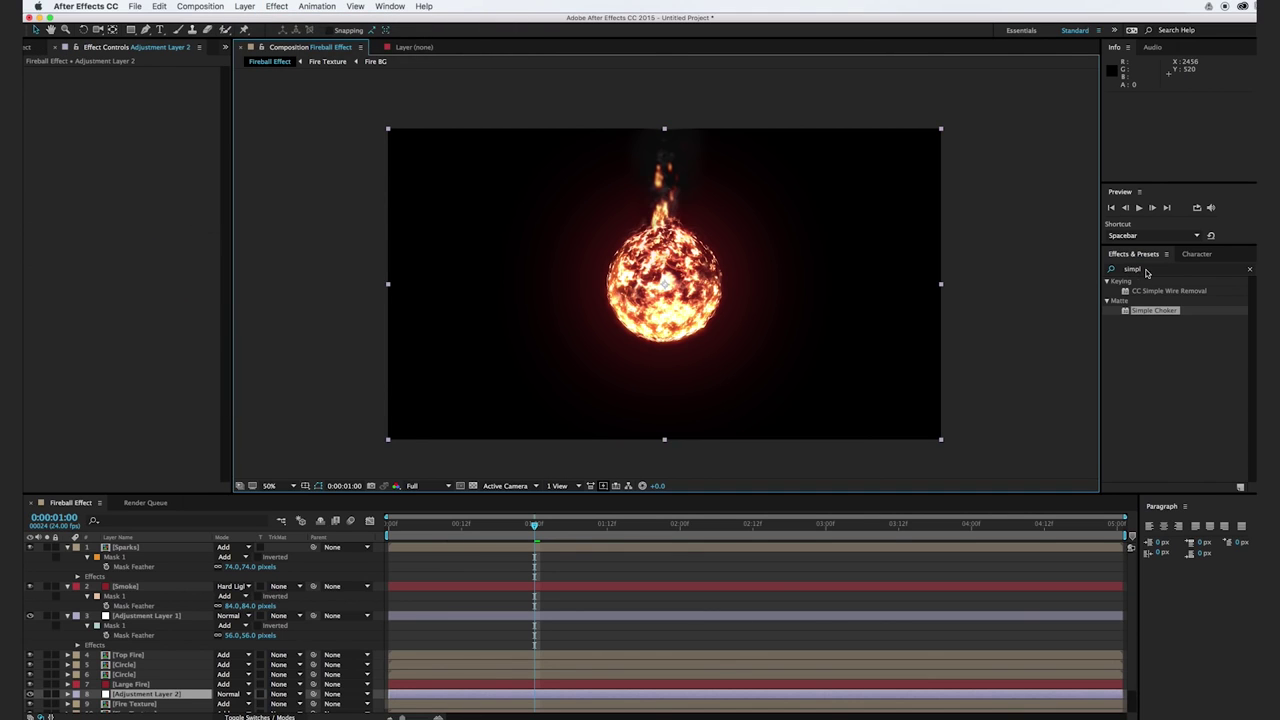
- Find the Curves effect and apply it to the new adjustment layer
key(BackSpace)
key(BackSpace)
key(BackSpace)
key(BackSpace)
key(BackSpace)
text(curves)
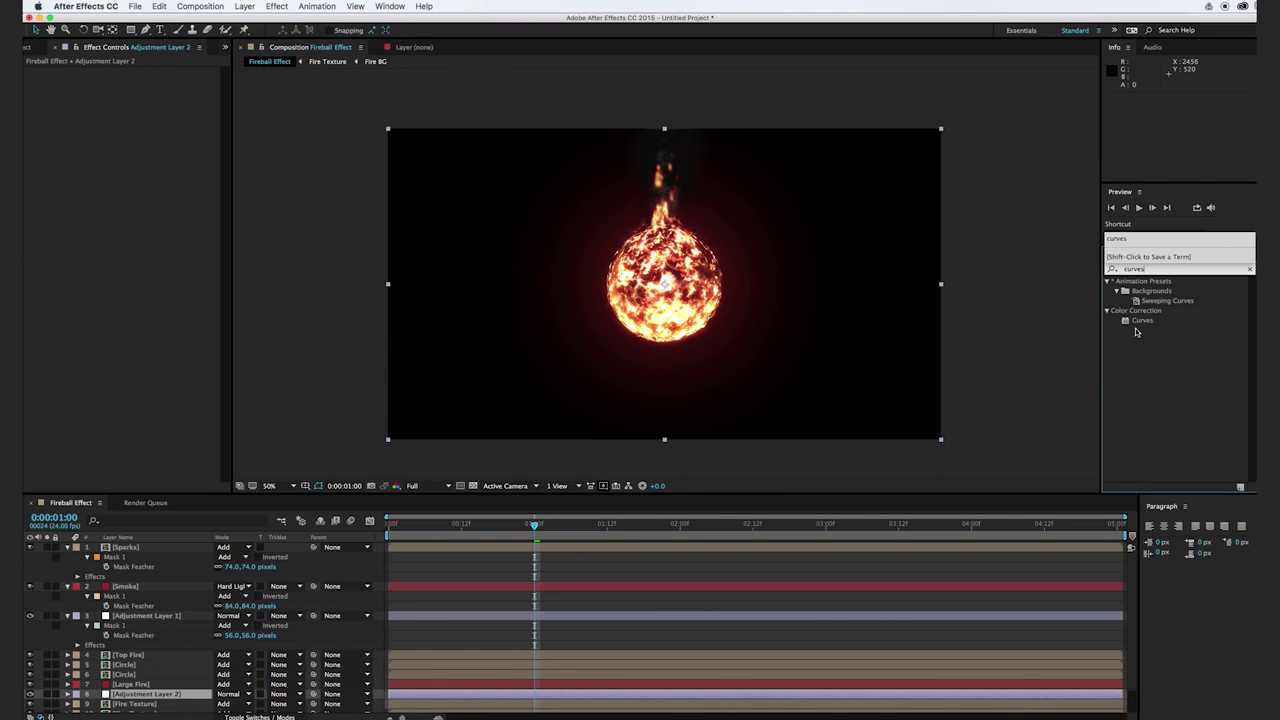
drag(1143, 324, 167, 541)
- Place the new adjustment layer at the top of the layer stack and rename it Fine Tuning
click(155, 549)
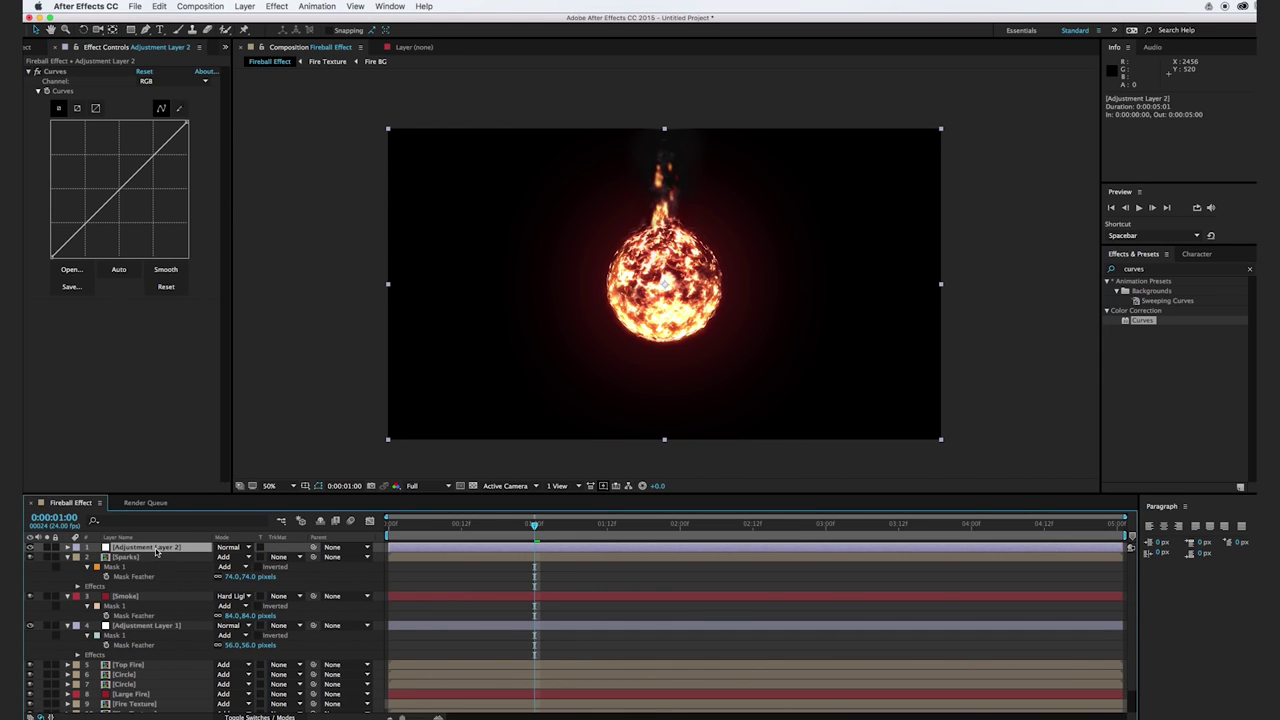
key(Return)
text(Fine Tuning)
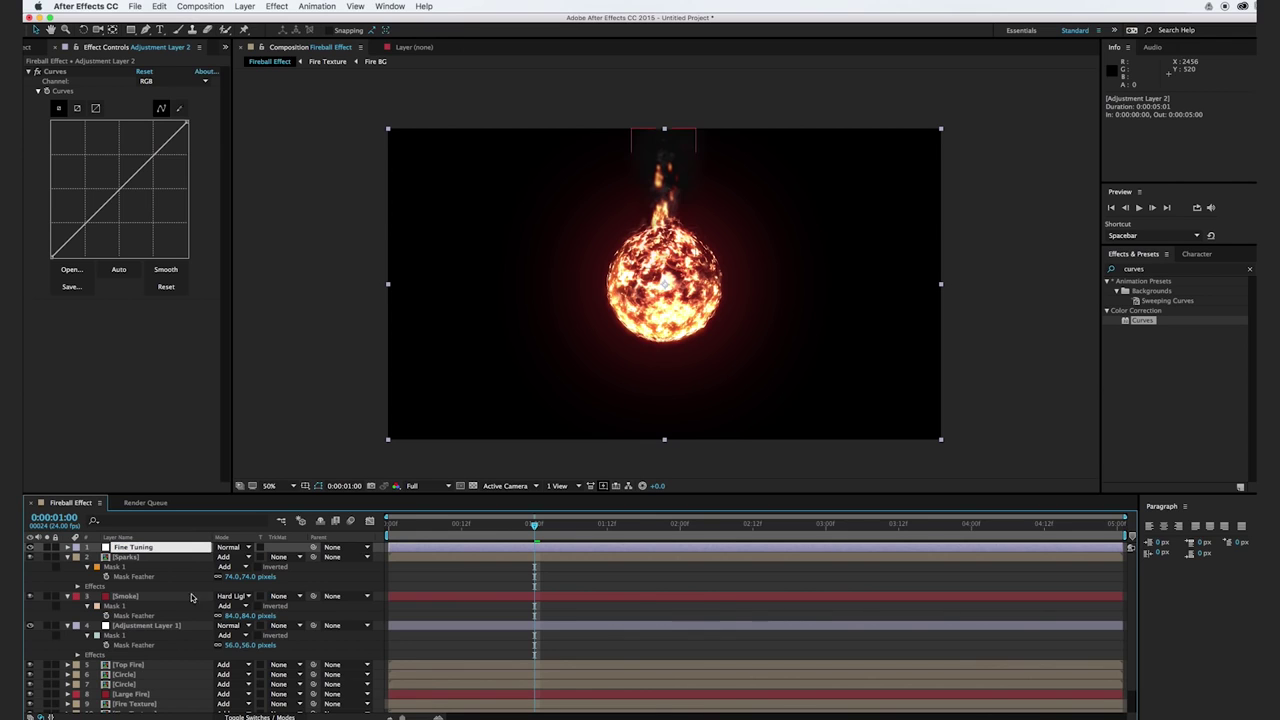
key(Return)
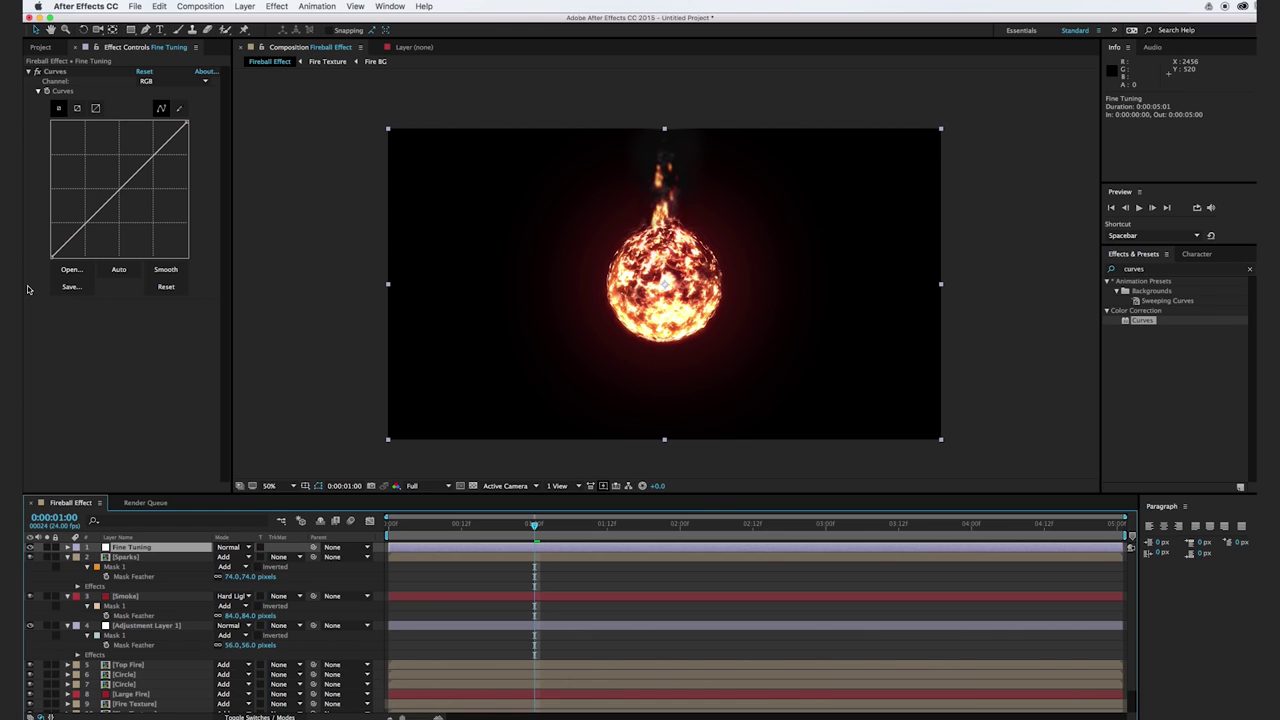
- Shape the Fine Tuning layer's RGB curve to deepen the shadows slightly and lift the upper midtones
mouse_move(52, 257)
mouse_down()
mouse_move(66, 262)
mouse_move(52, 257)
mouse_up()
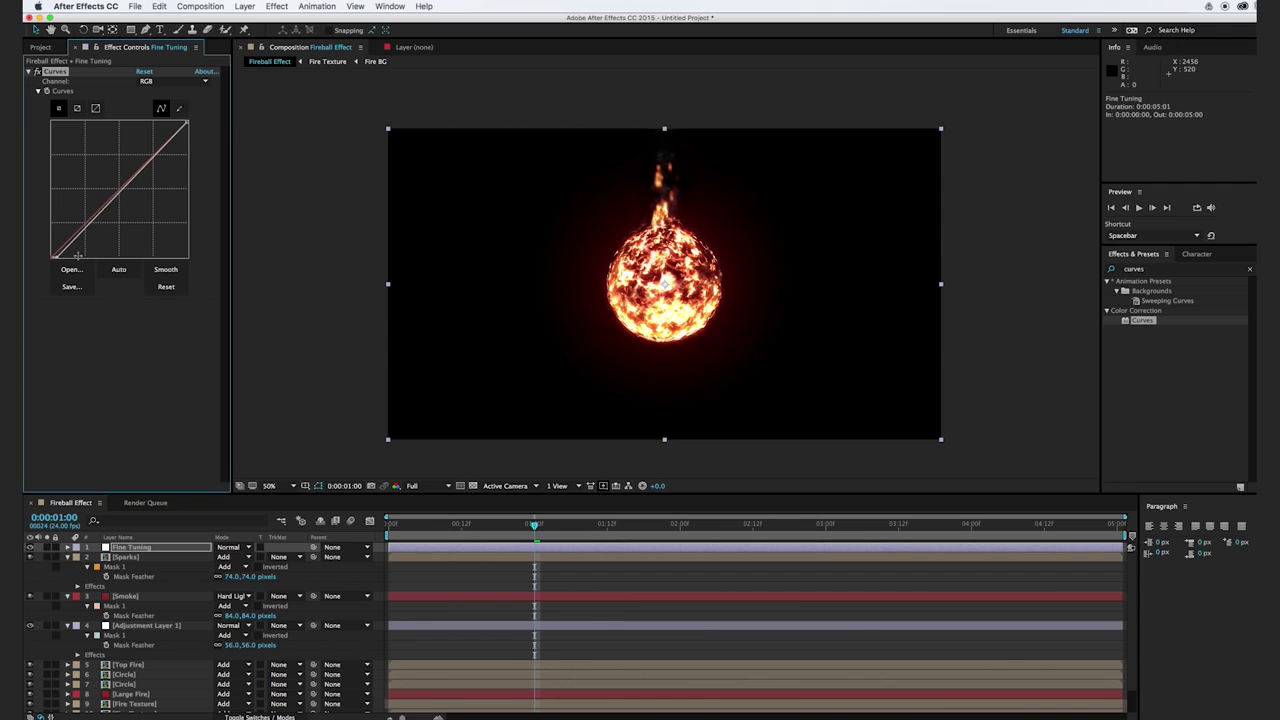
mouse_move(140, 168)
mouse_down()
mouse_move(128, 157)
mouse_move(136, 164)
mouse_up()
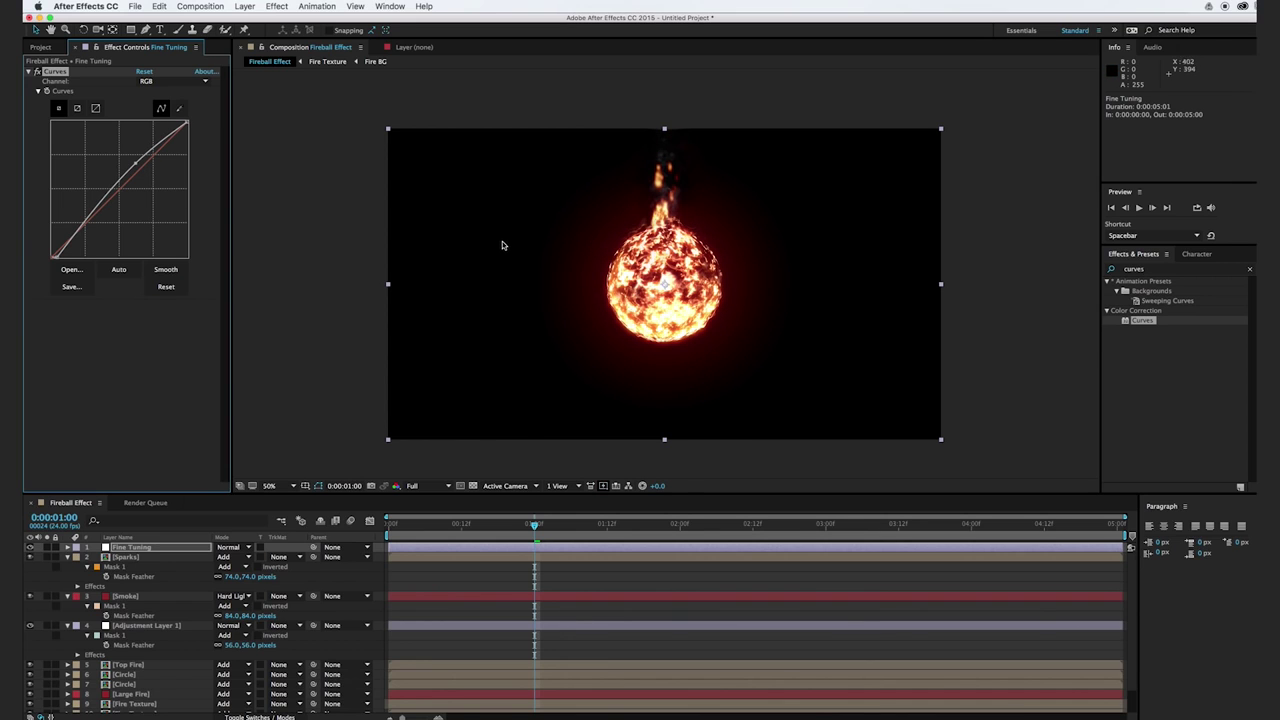
- Find the Tritone effect and apply it below Curves on the Fine Tuning layer
click(1166, 270)
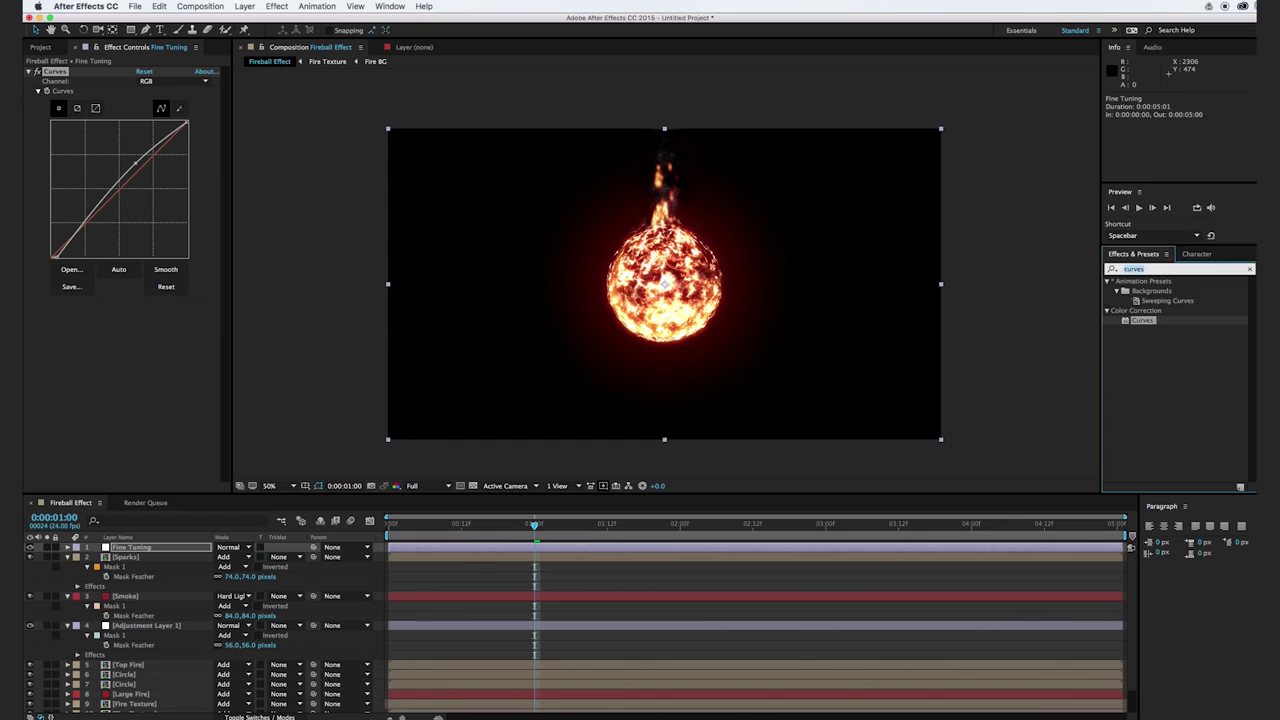
text(triton)
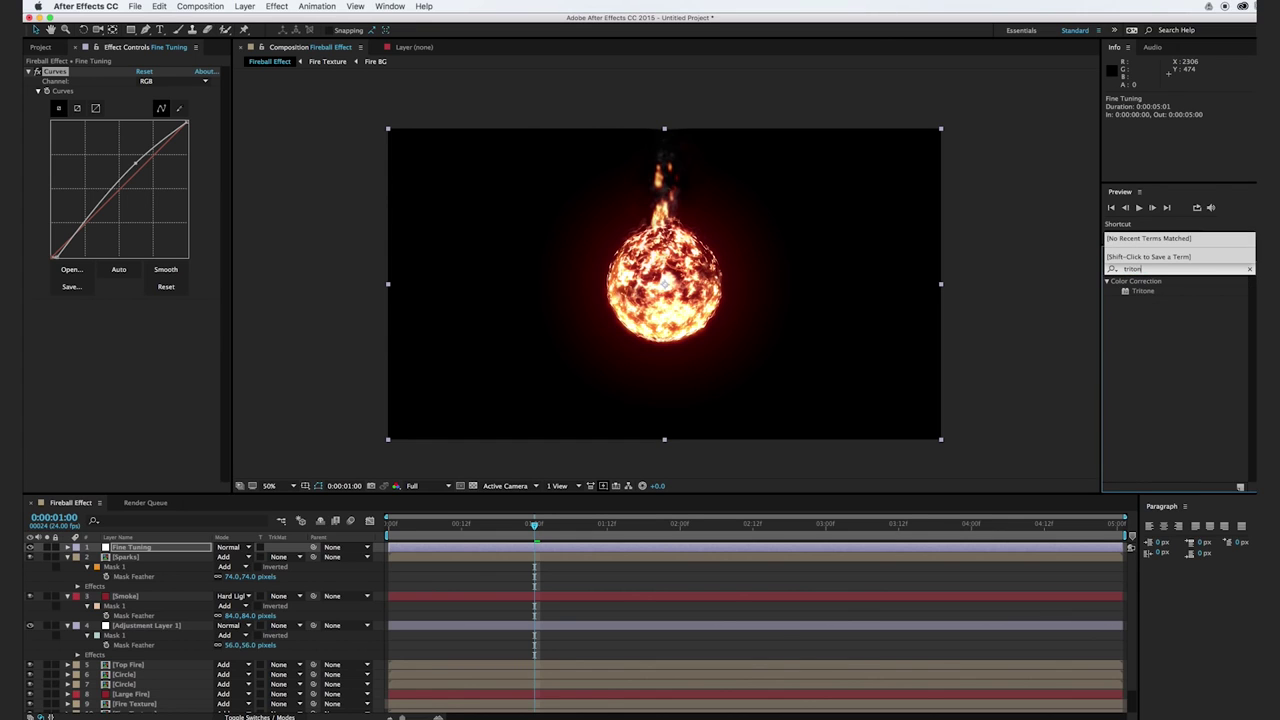
drag(1146, 300, 63, 354)
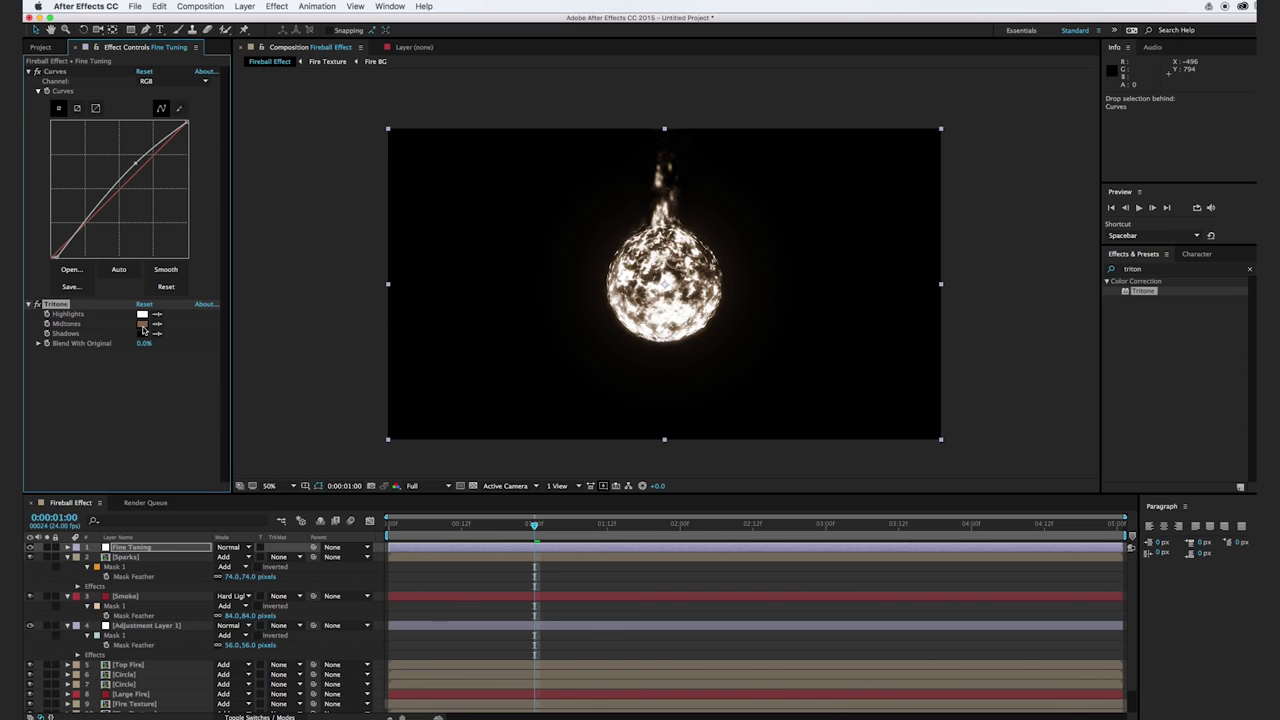
- Set Tritone's Midtones to a more saturated orange-brown and Blend With Original to 90%
click(142, 324)
mouse_move(852, 591)
mouse_down()
mouse_move(826, 563)
mouse_move(838, 559)
mouse_up()
click(983, 494)
drag(144, 343, 245, 345)
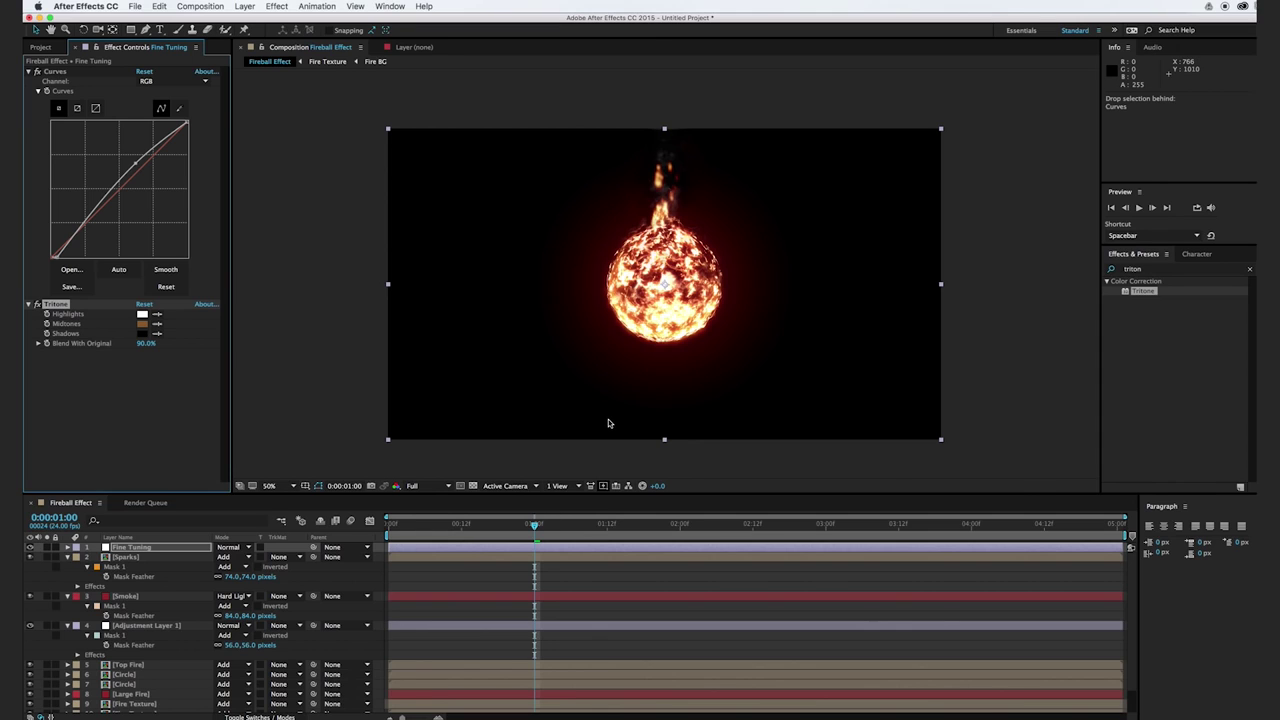
- Create a red 1920 x 1080 px solid named Flare Layer and lower its opacity to 18%
key(super+y)
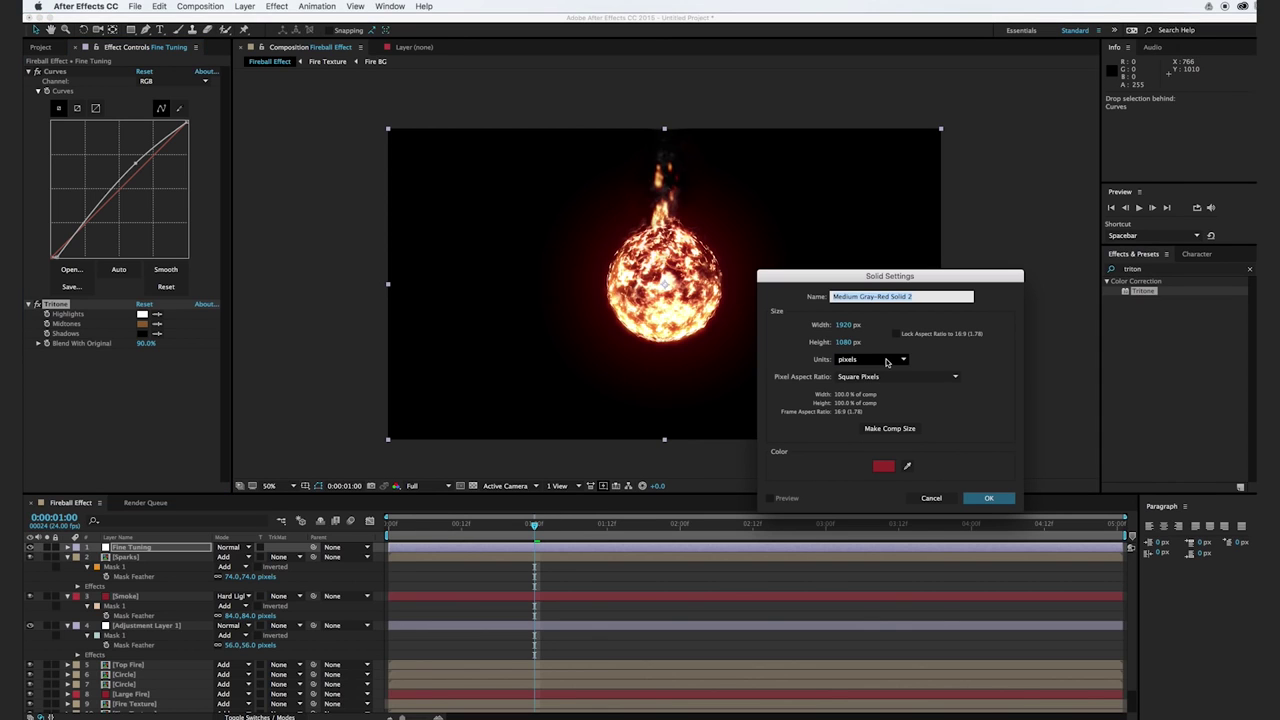
text(Fi)
key(Return)
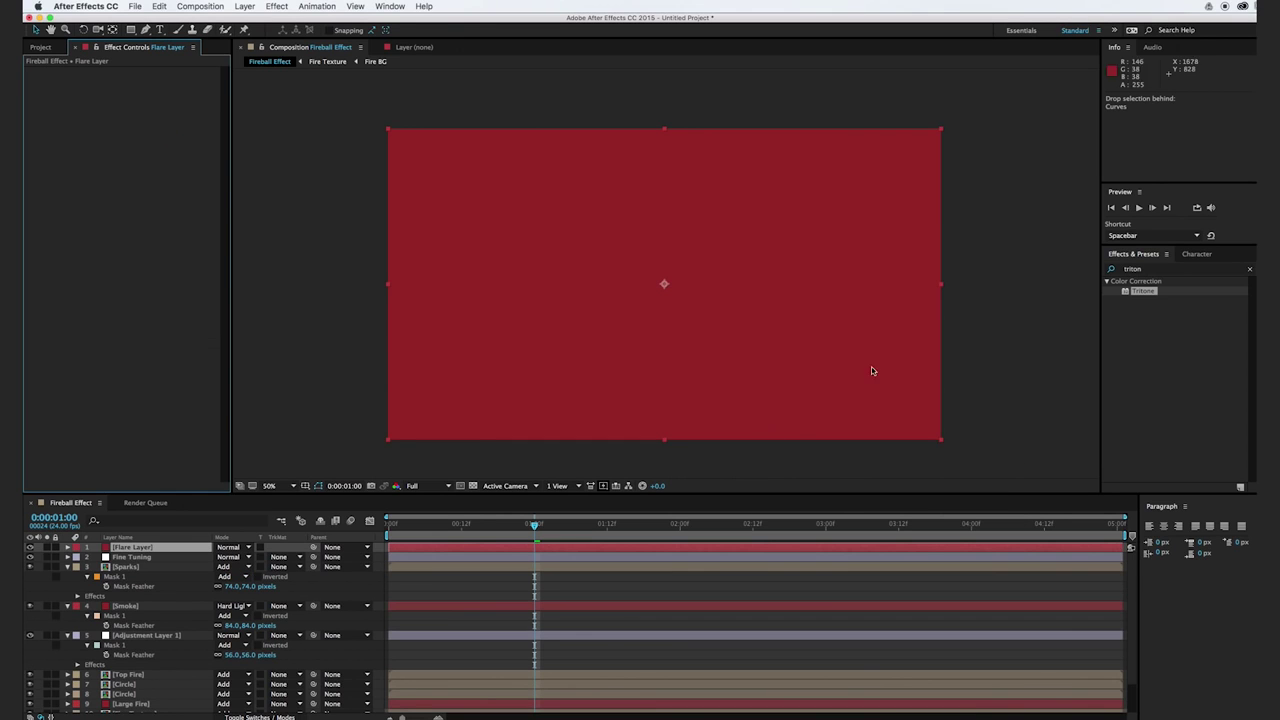
key(t)
drag(118, 557, 60, 557)
scroll(427, 395, down, 2)
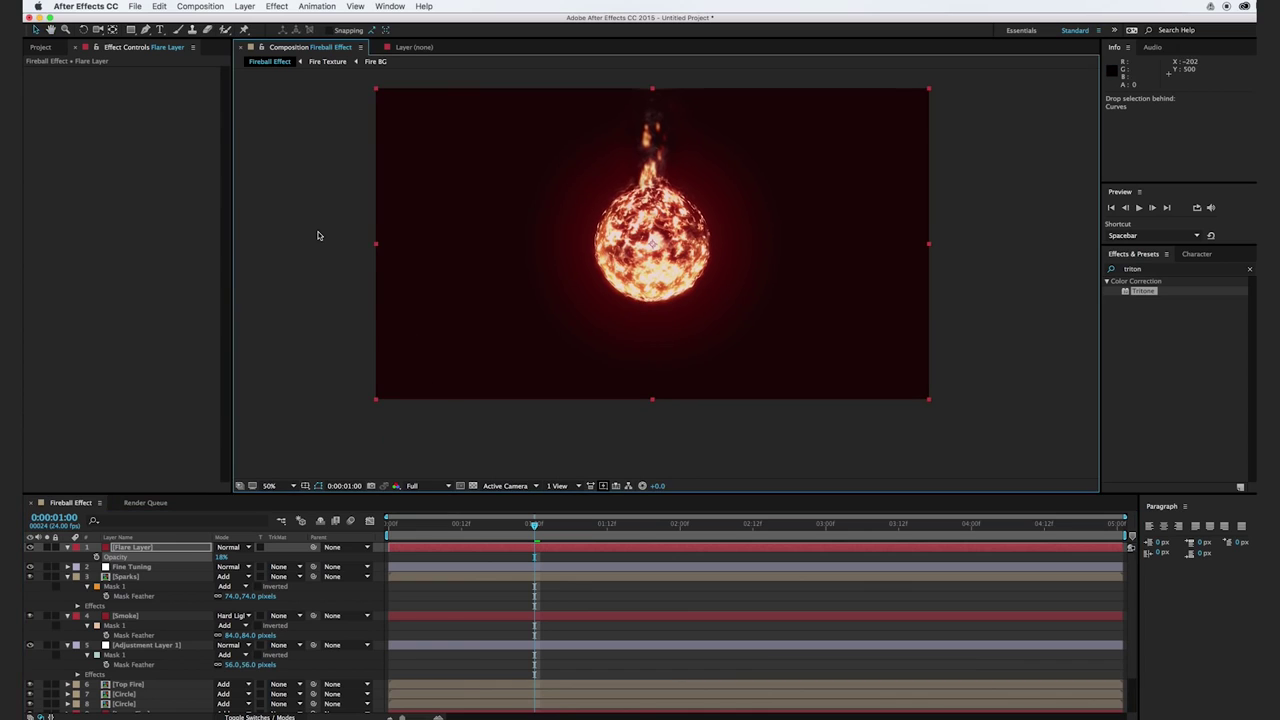
- Draw a closed curved mask with the Pen tool on Flare Layer, overlapping the composition's lower edge
click(145, 29)
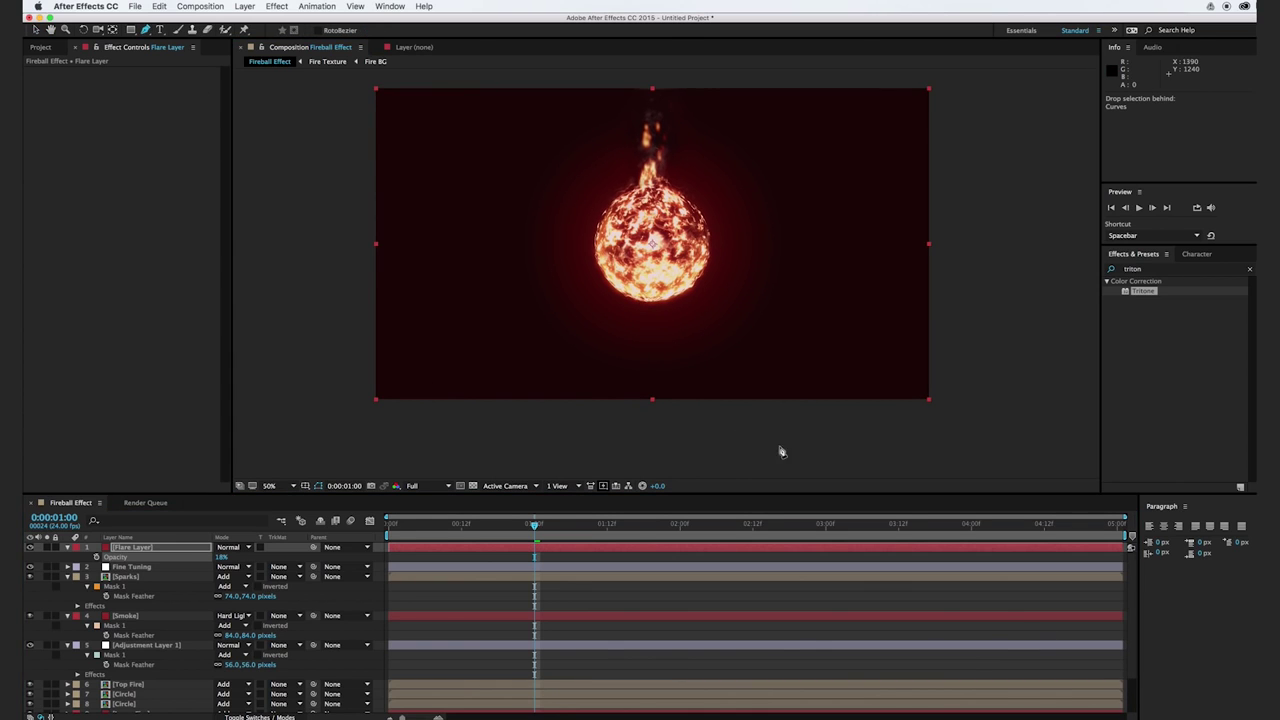
click(848, 445)
click(663, 387)
click(540, 403)
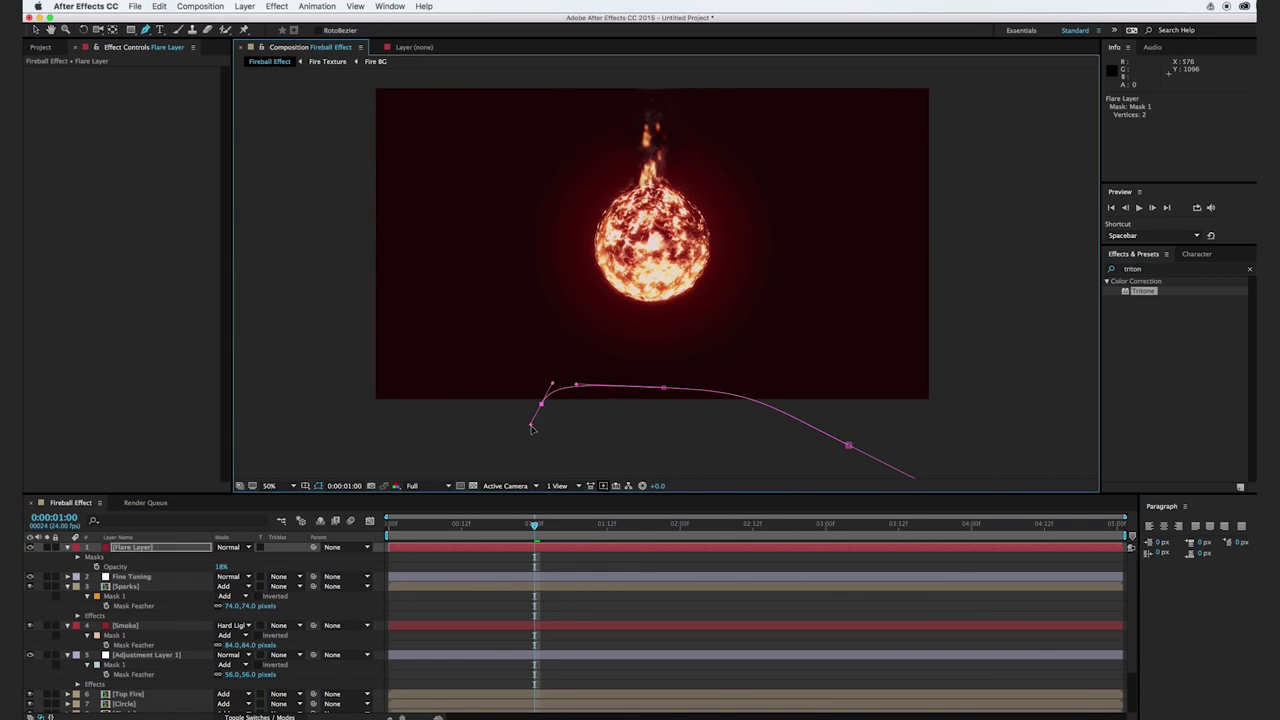
click(510, 457)
click(848, 446)
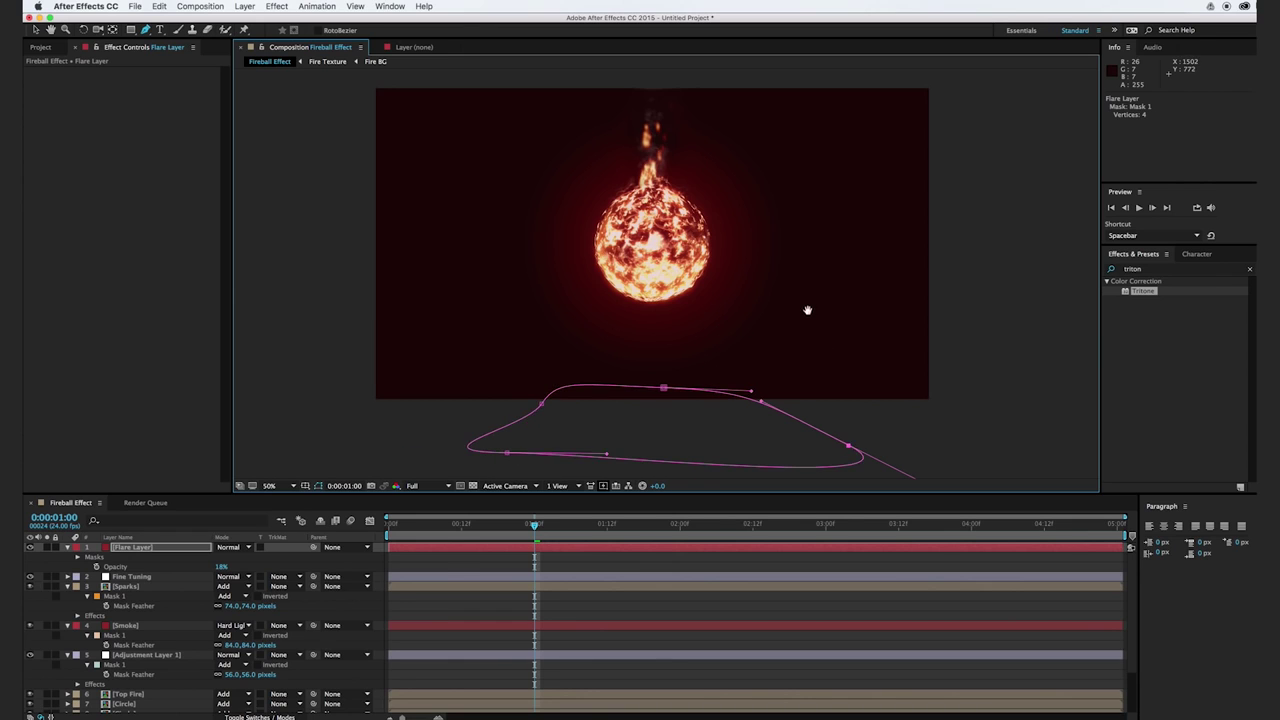
- Draw a second closed curved mask on Flare Layer, dipping just into the frame above the flame column
drag(808, 309, 771, 352)
drag(801, 92, 828, 73)
drag(620, 118, 555, 85)
key(super+z)
drag(632, 138, 580, 95)
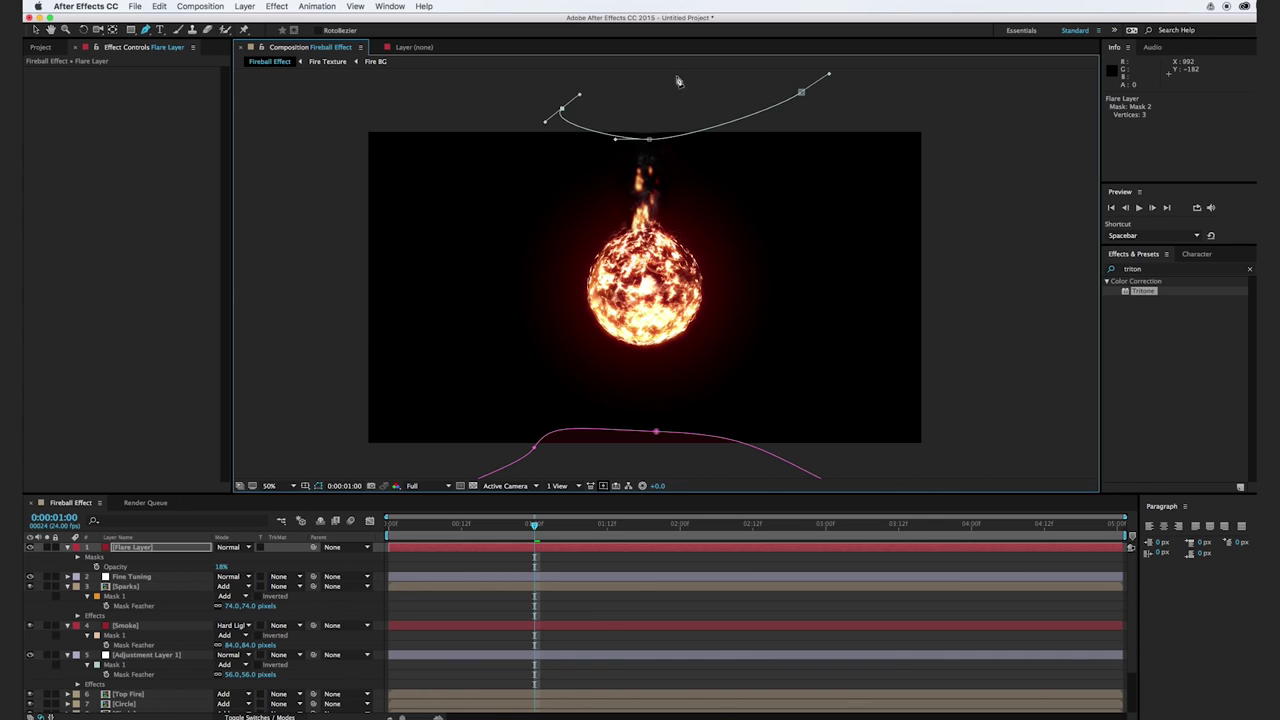
click(801, 92)
- Feather both Flare Layer masks together by about 538 pixels
drag(602, 359, 604, 298)
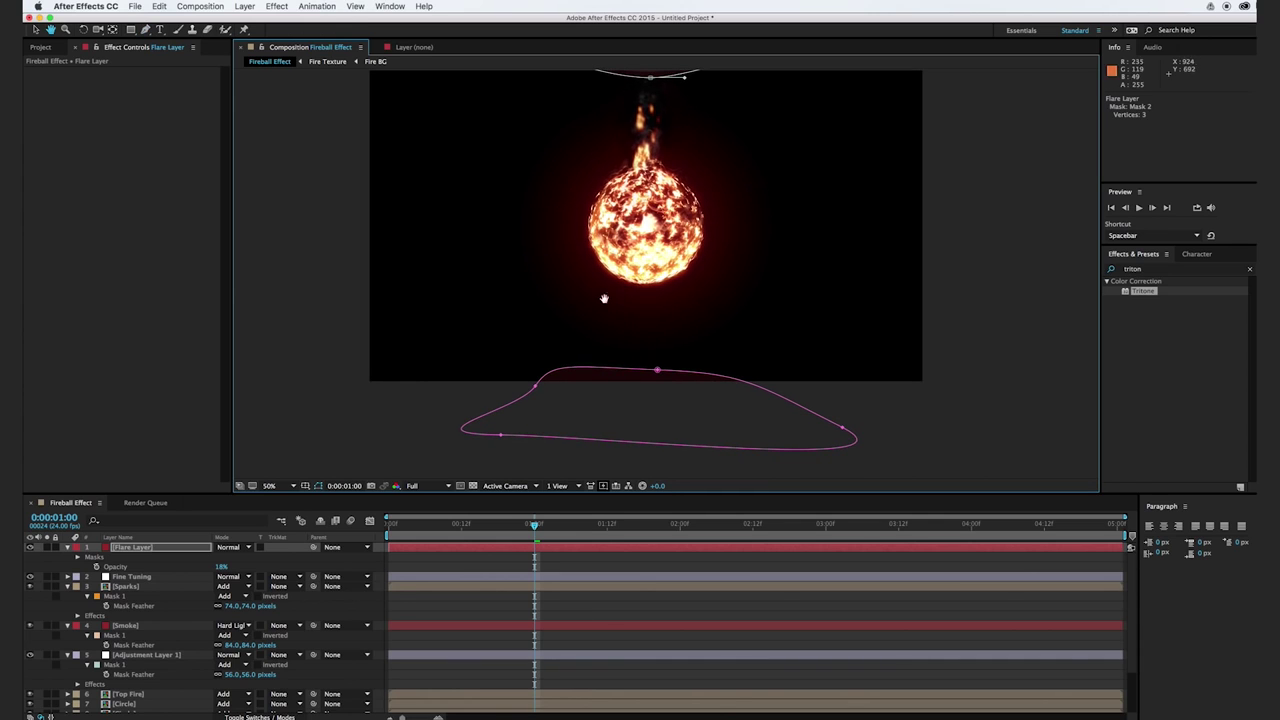
key(f)
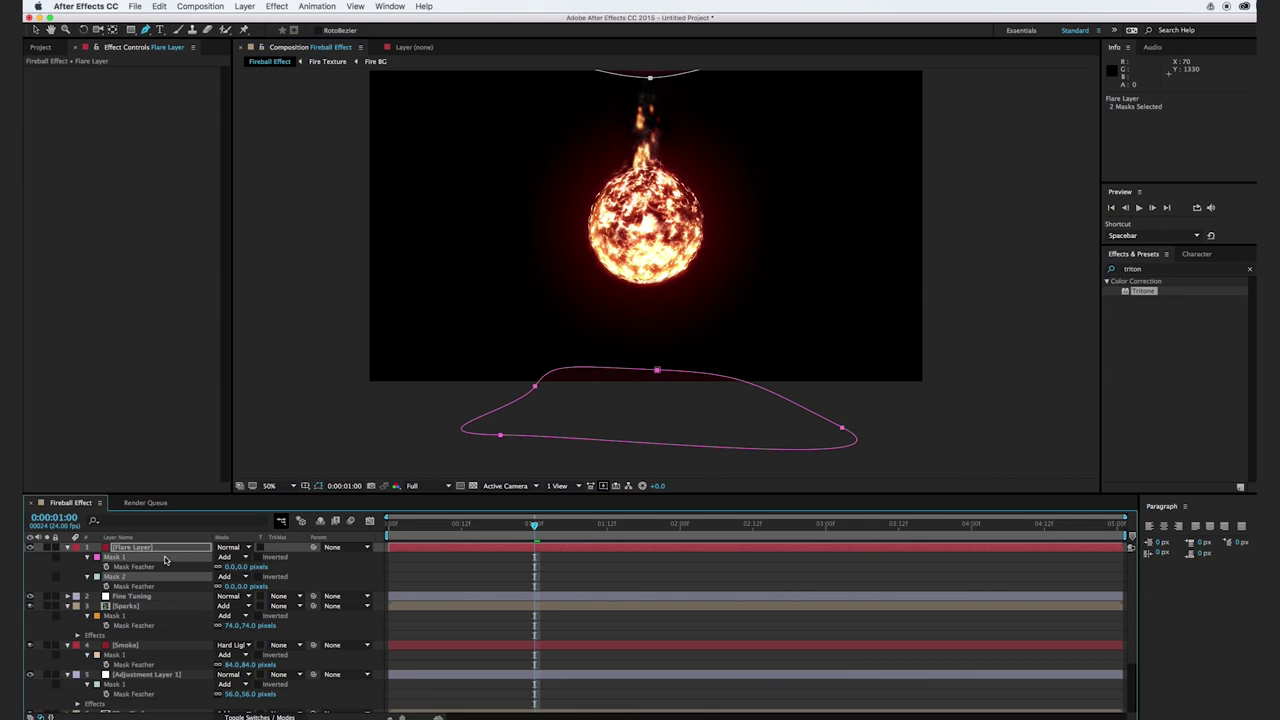
drag(240, 586, 538, 575)
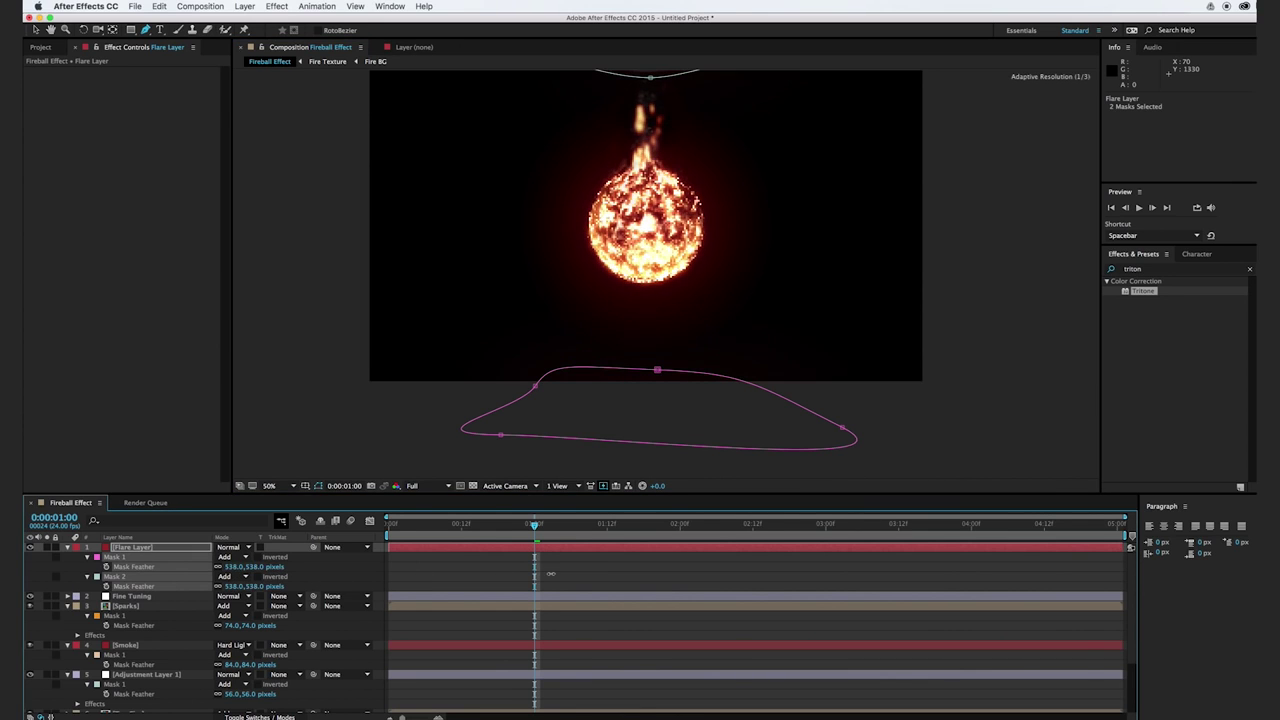
- Set Flare Layer's opacity to 100% and its blending mode to Add
key(t)
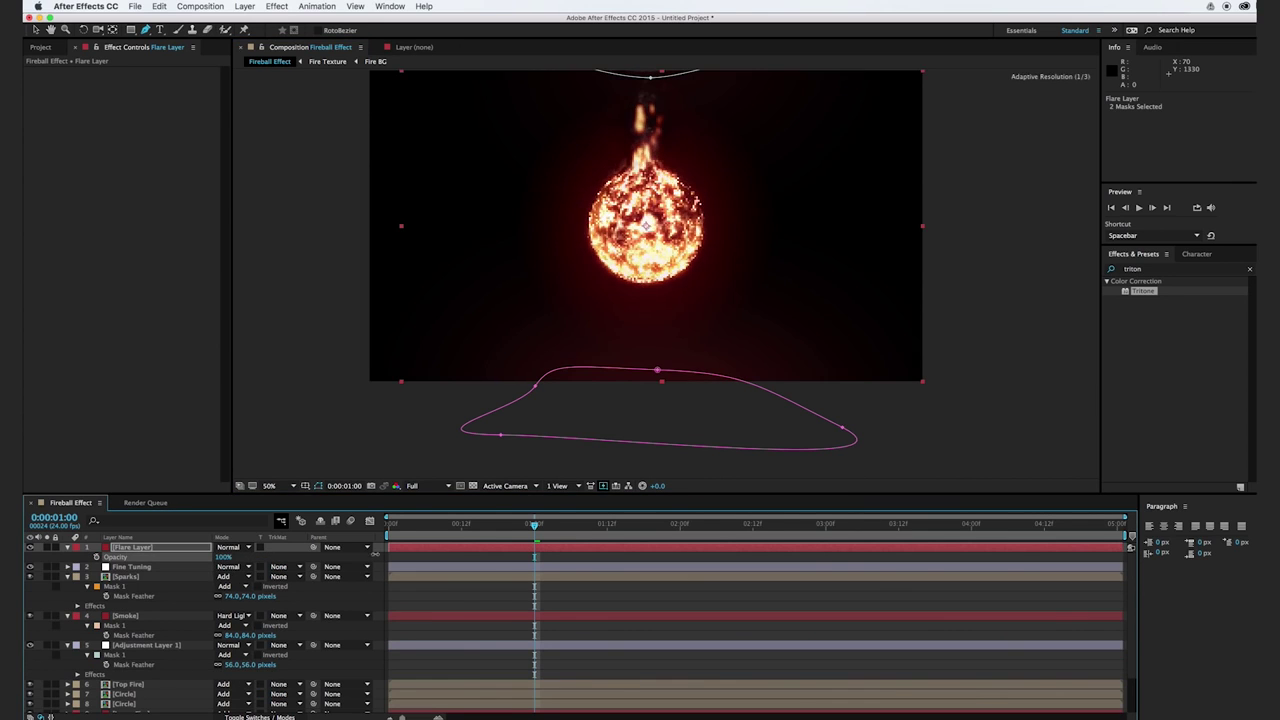
key(comma)
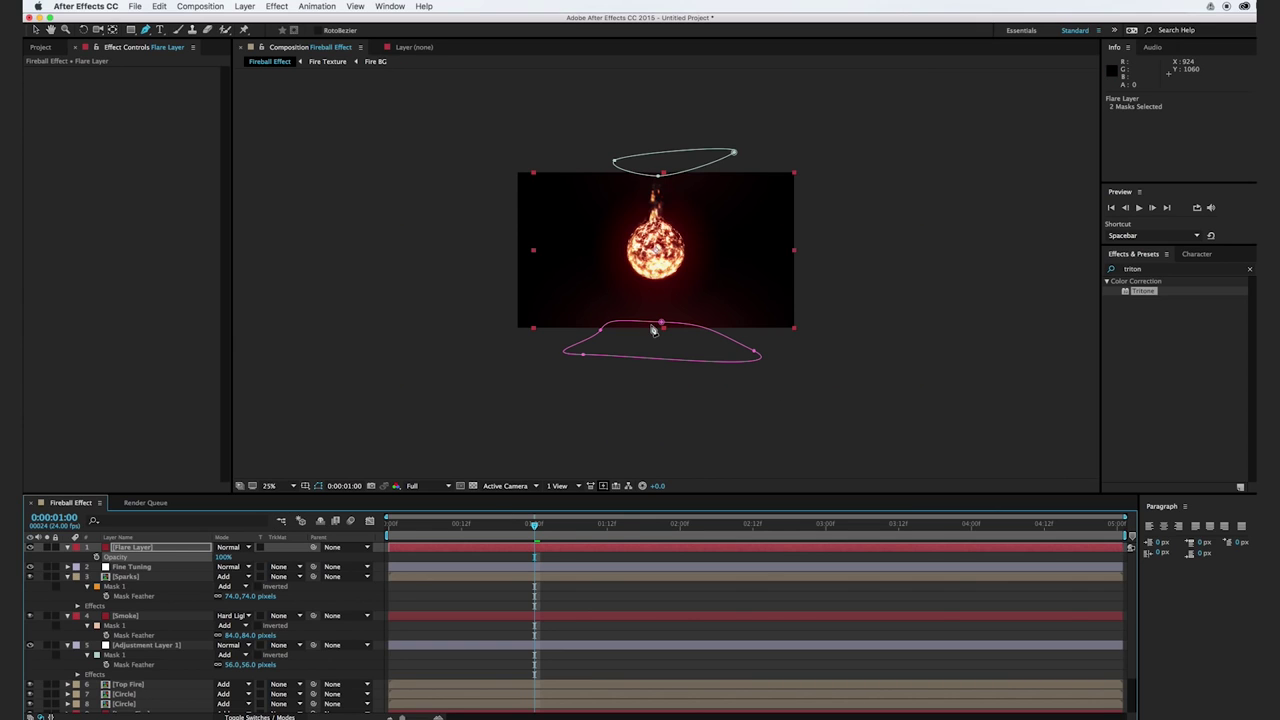
click(232, 547)
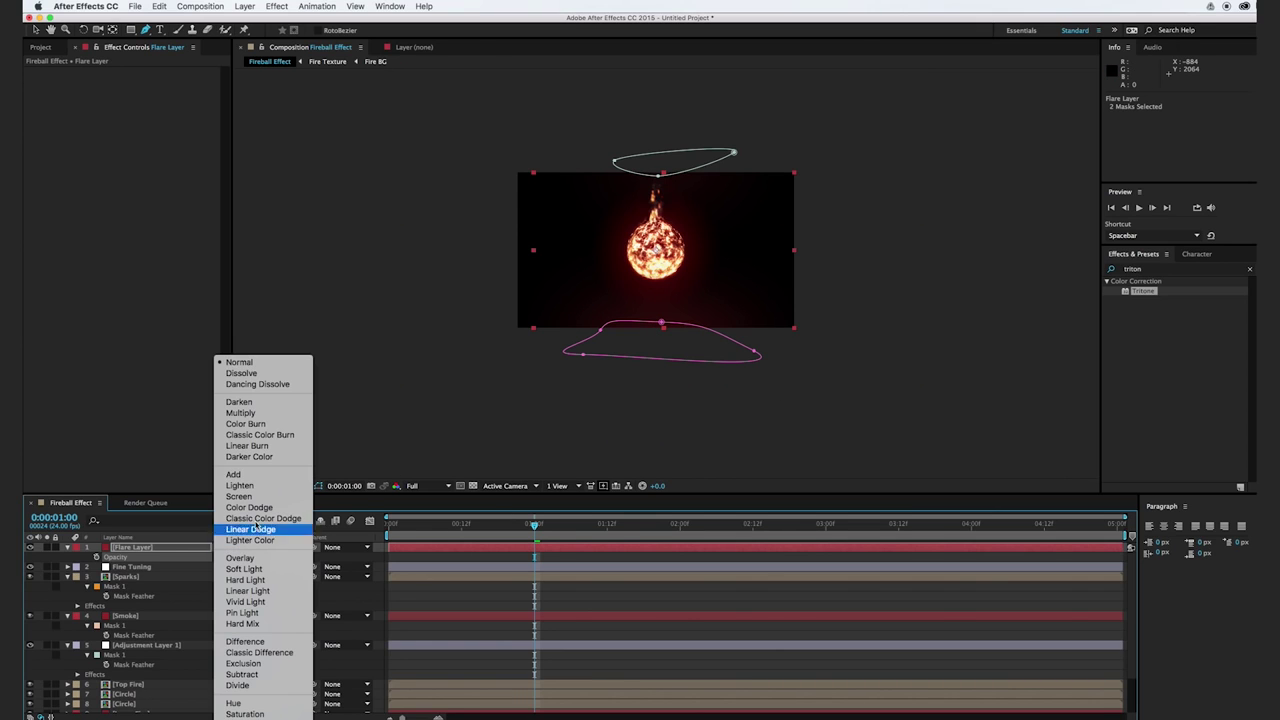
click(254, 475)
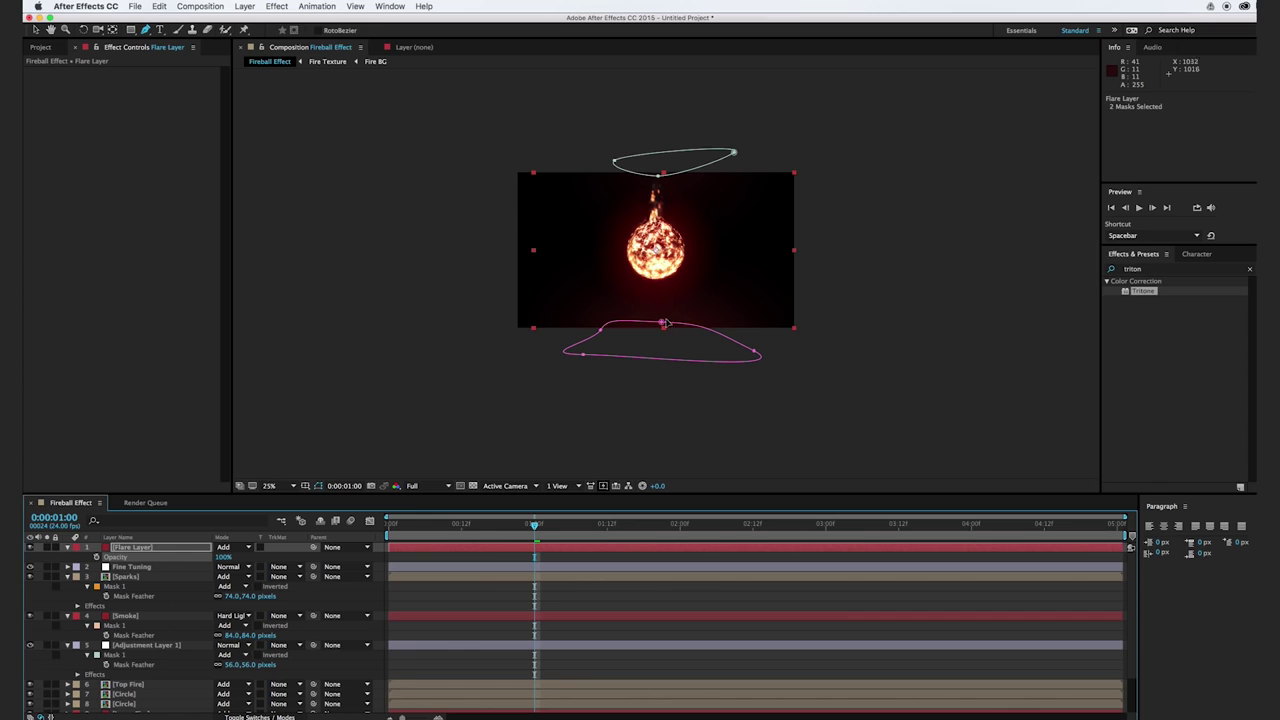
- Reshape Flare Layer's lower mask and widen its upper mask on both sides, then deselect the layer
click(661, 323)
drag(602, 345, 533, 353)
key(super+z)
click(613, 161)
drag(613, 161, 575, 160)
drag(735, 152, 768, 157)
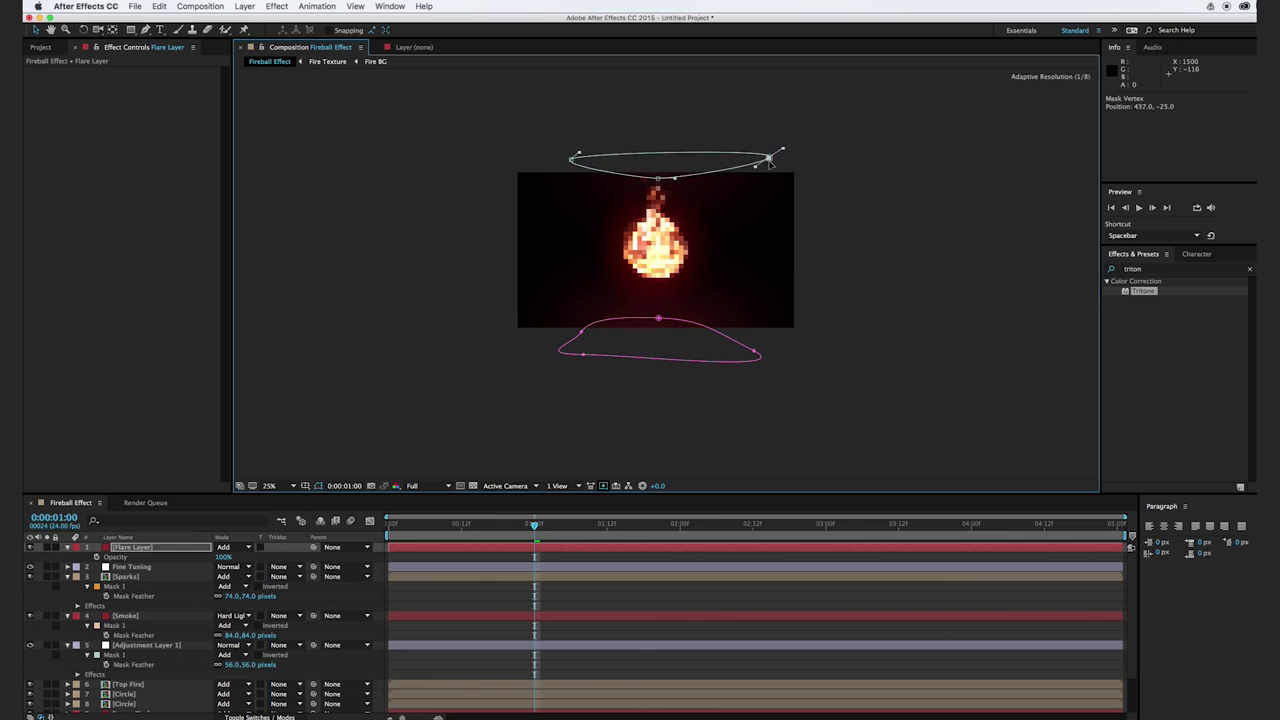
click(874, 280)
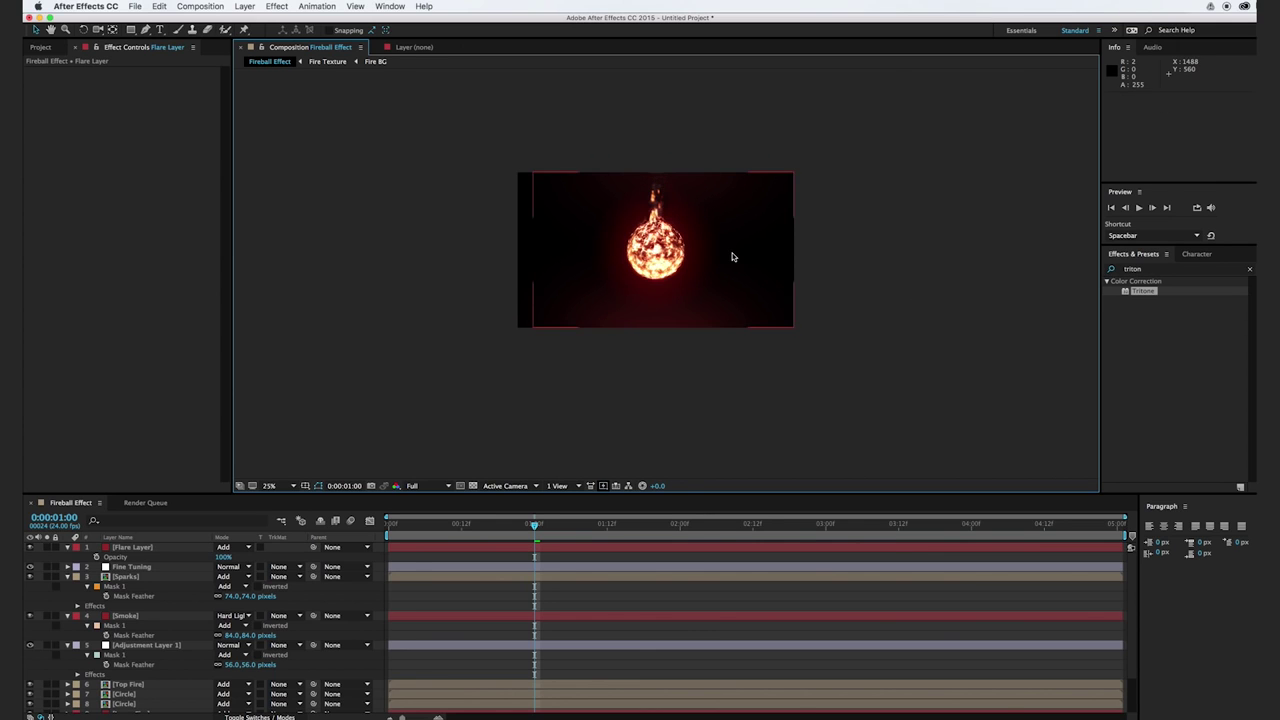
- Reduce Flare Layer's opacity to 72% and deselect the layer to check the glow across the frame
key(slash)
key(comma)
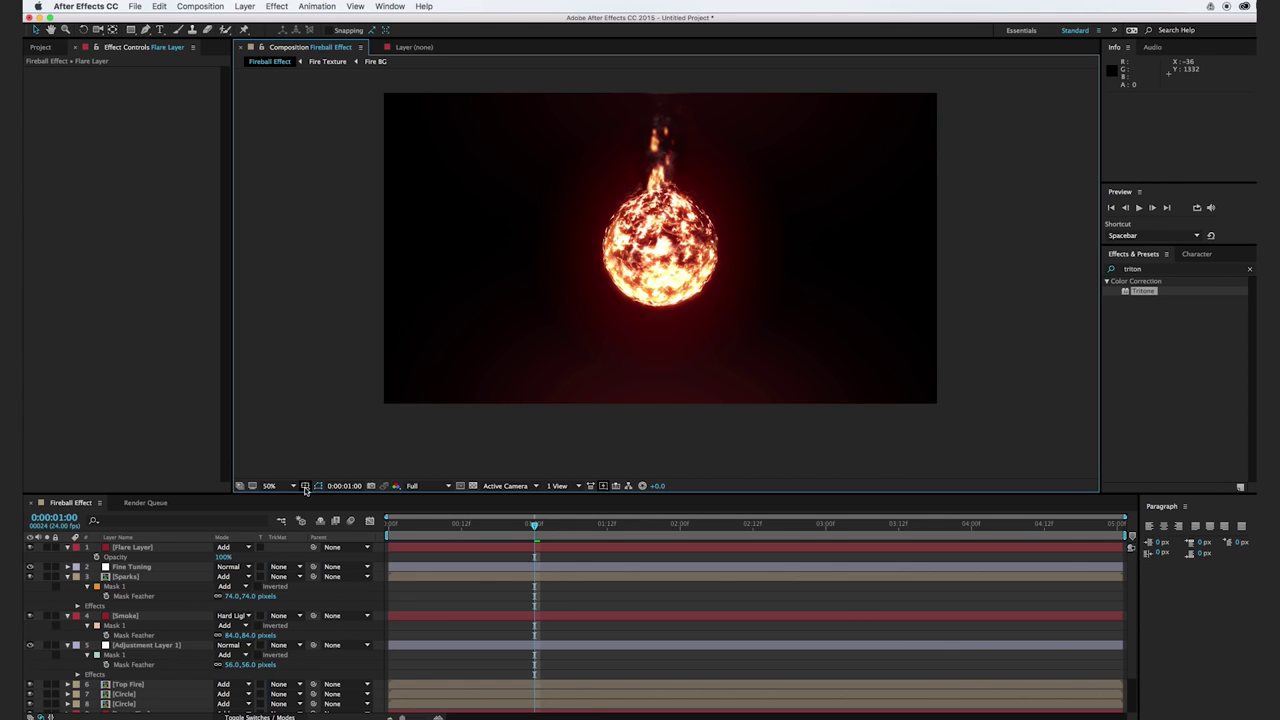
click(212, 550)
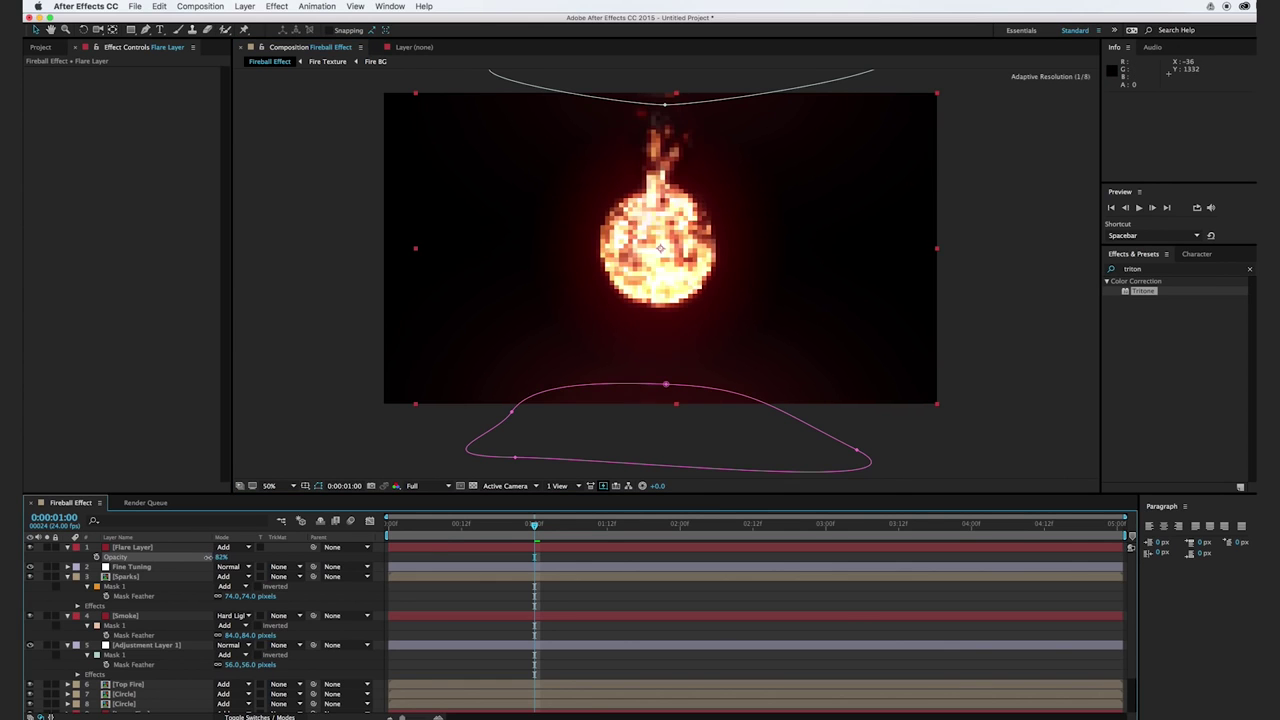
click(343, 277)
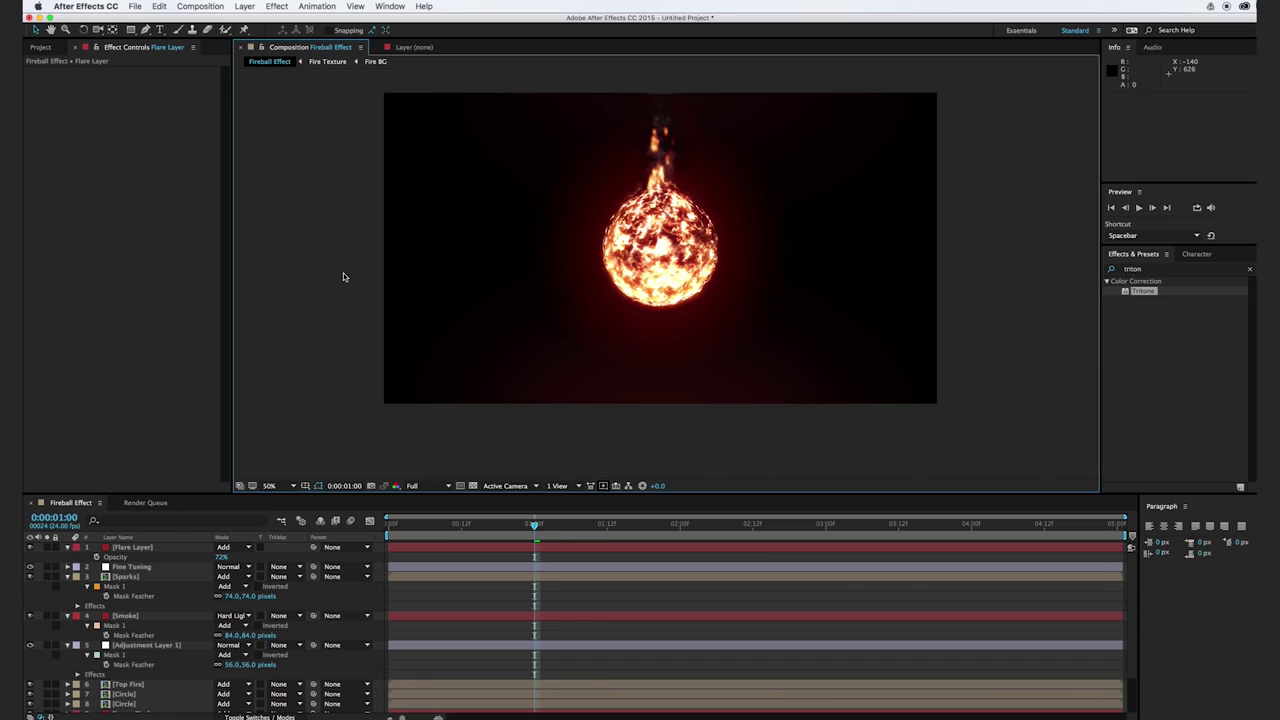